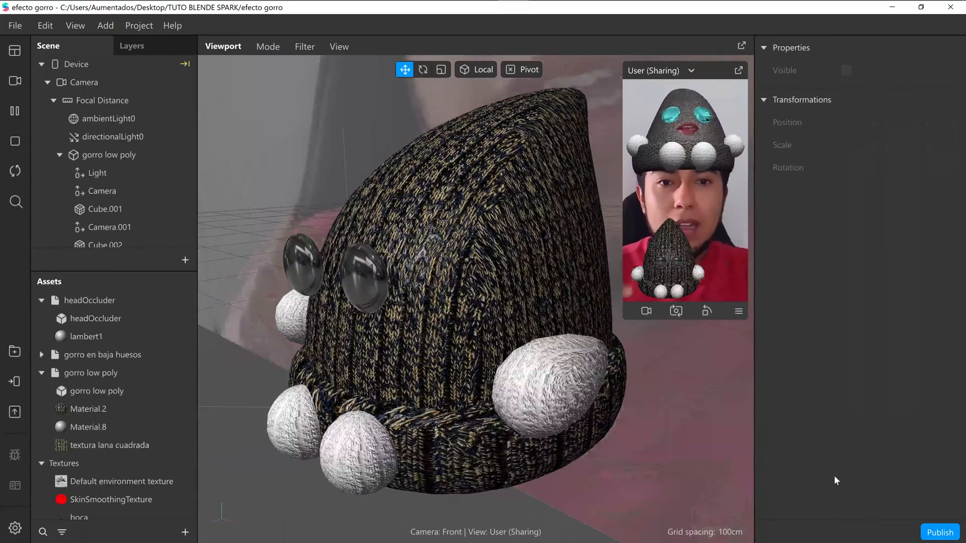
scroll(468, 316, up, 5)
scroll(468, 316, up, 5)
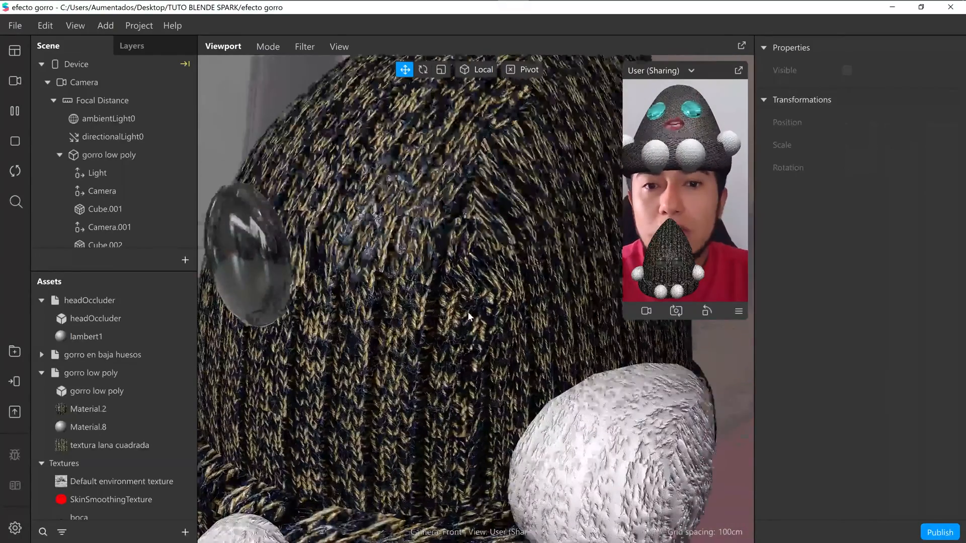
scroll(502, 303, down, 5)
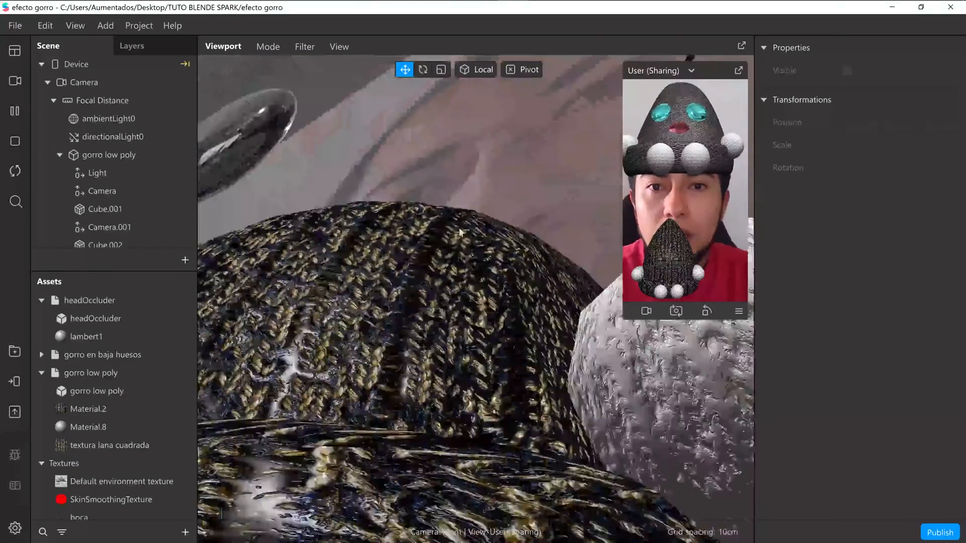
scroll(509, 397, down, 3)
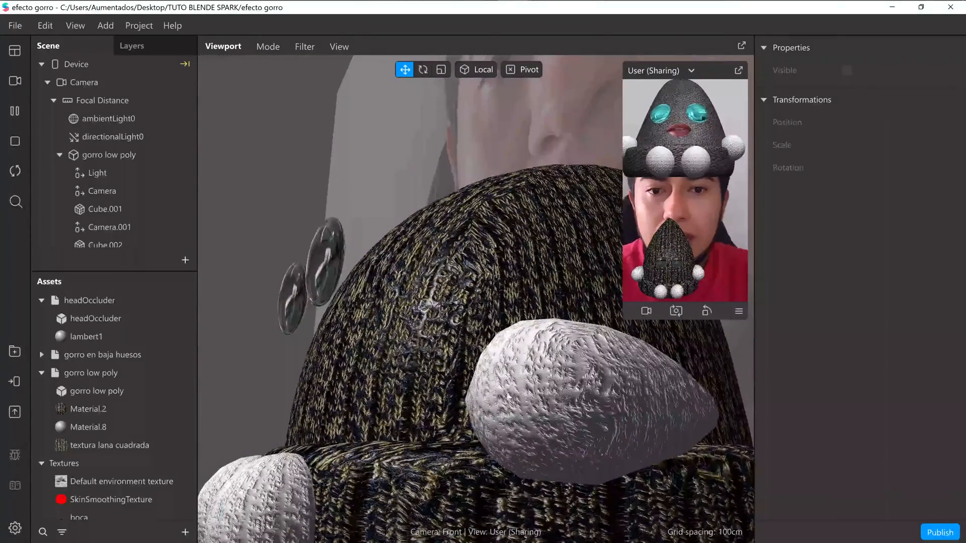
scroll(454, 335, down, 4)
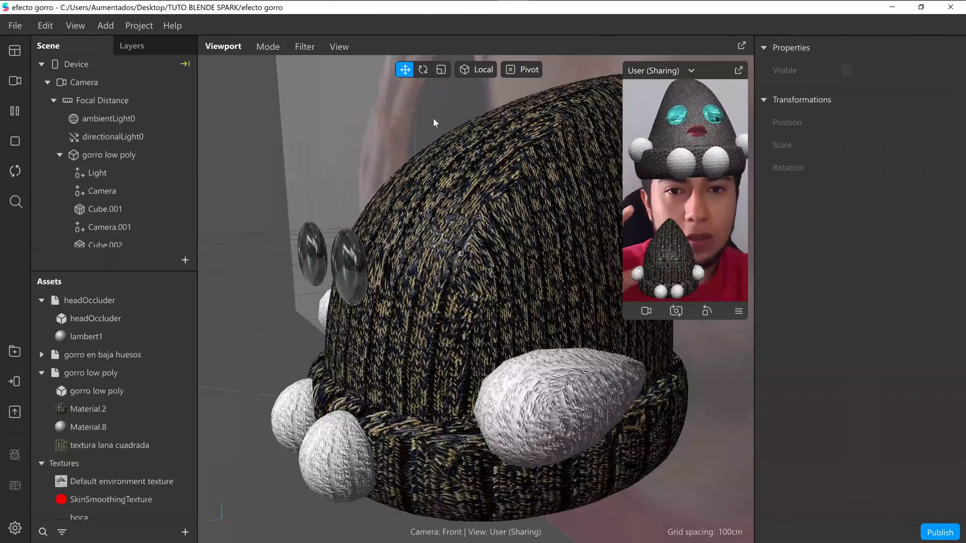
Step: Switch to Chrome, open the channel's video about creating Blender models for Spark AR, and pause it at 8:29
mouse_move(412, 4)
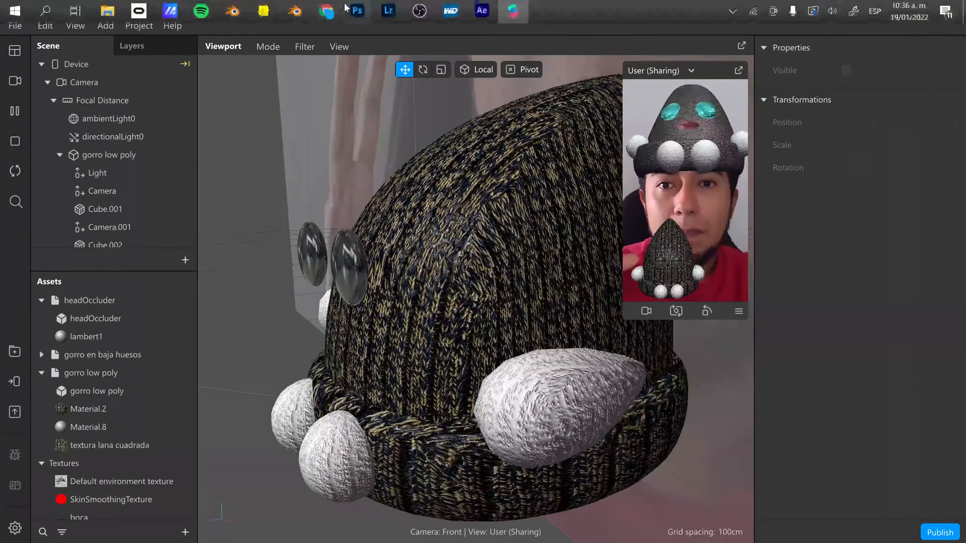
click(327, 12)
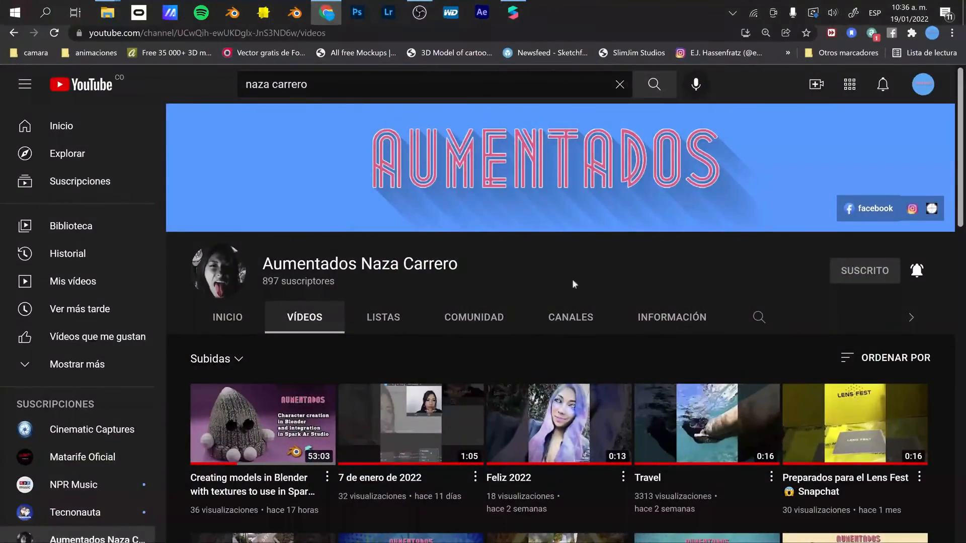
scroll(238, 416, down, 1)
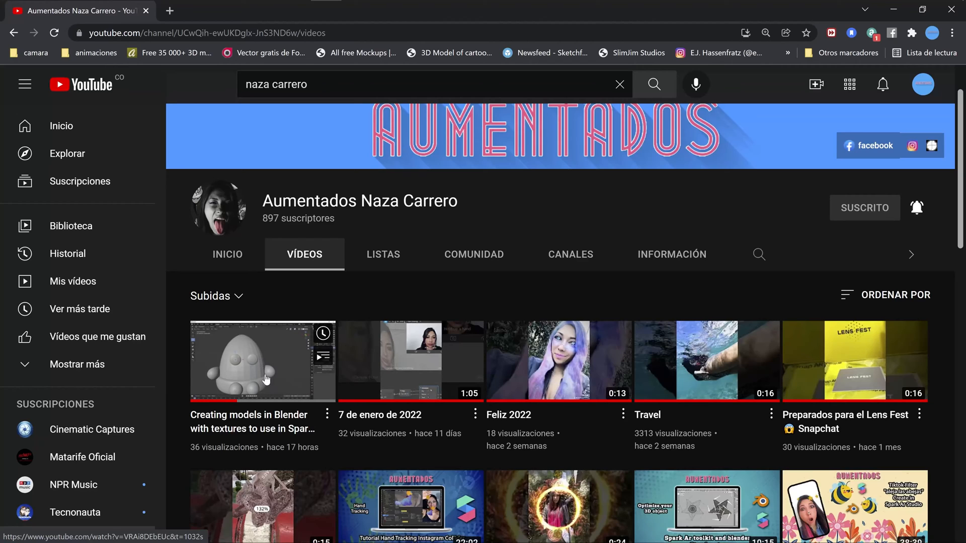
click(258, 348)
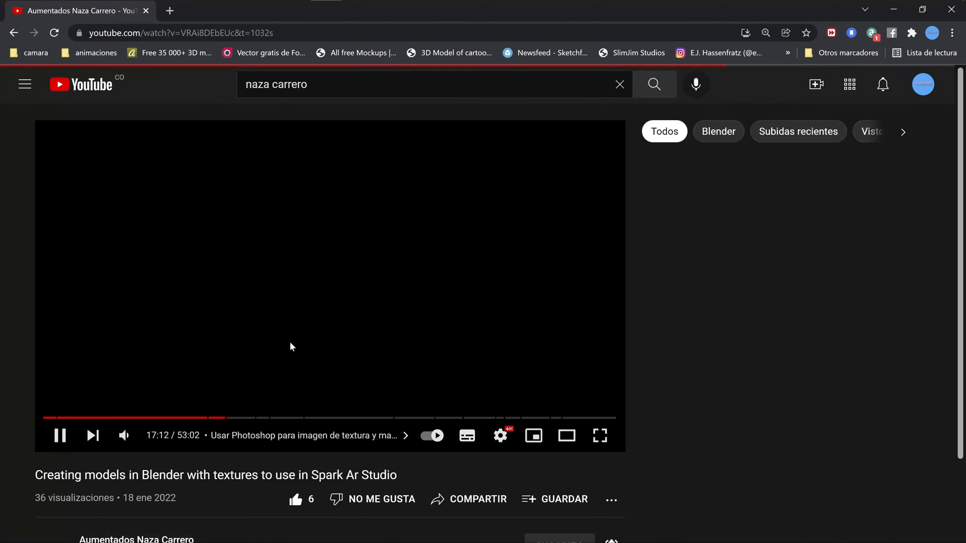
click(60, 436)
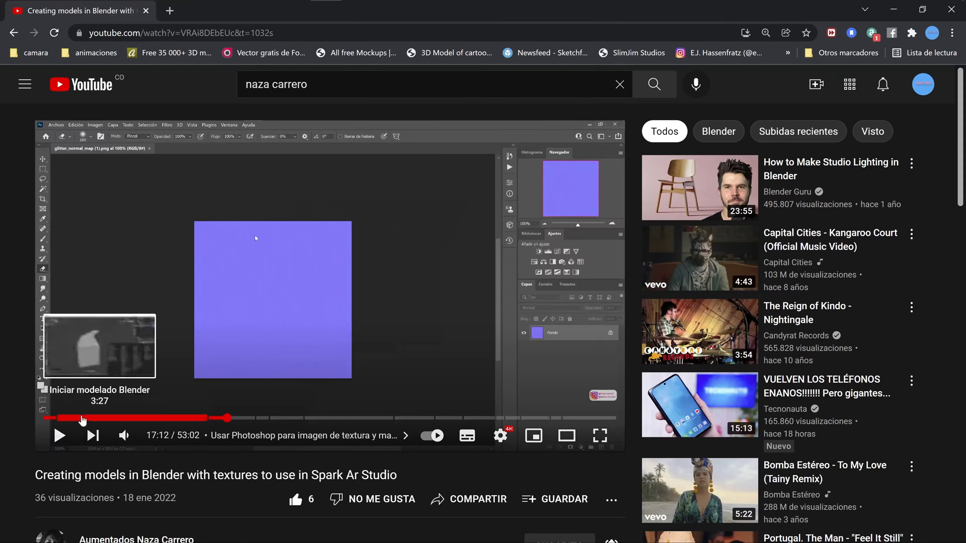
click(134, 419)
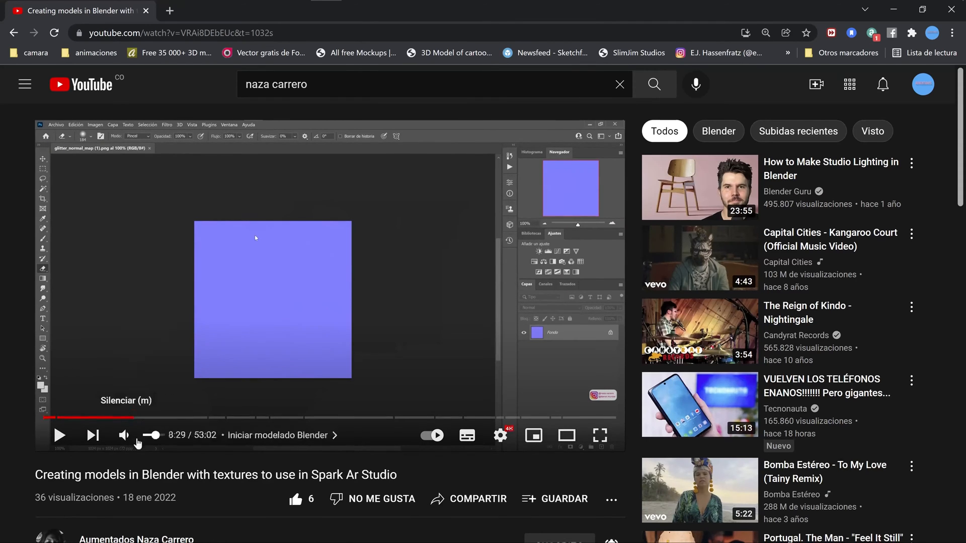
Step: Expand the video's description, review its list of timestamped chapters, and return to Spark AR Studio
scroll(405, 421, down, 3)
scroll(405, 421, down, 4)
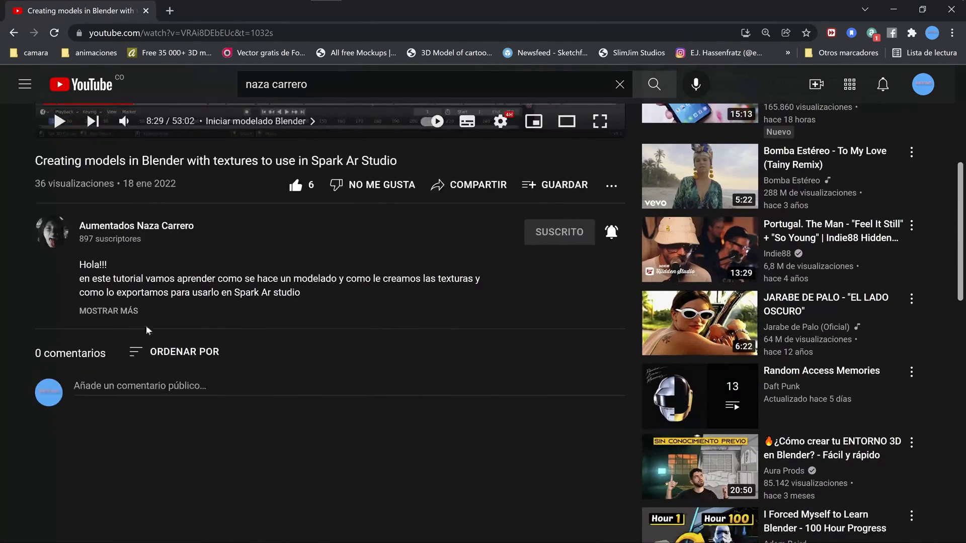
click(125, 311)
scroll(171, 373, down, 1)
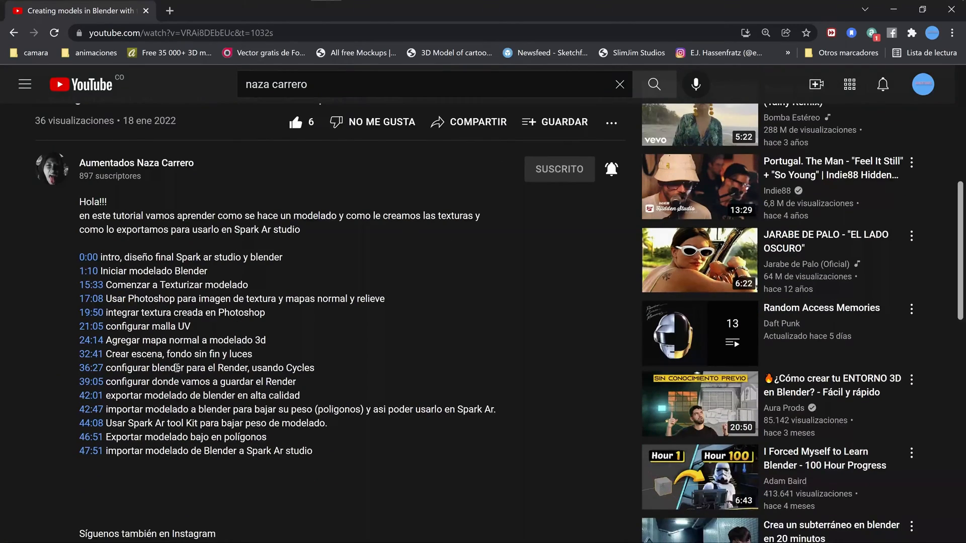
scroll(193, 411, up, 3)
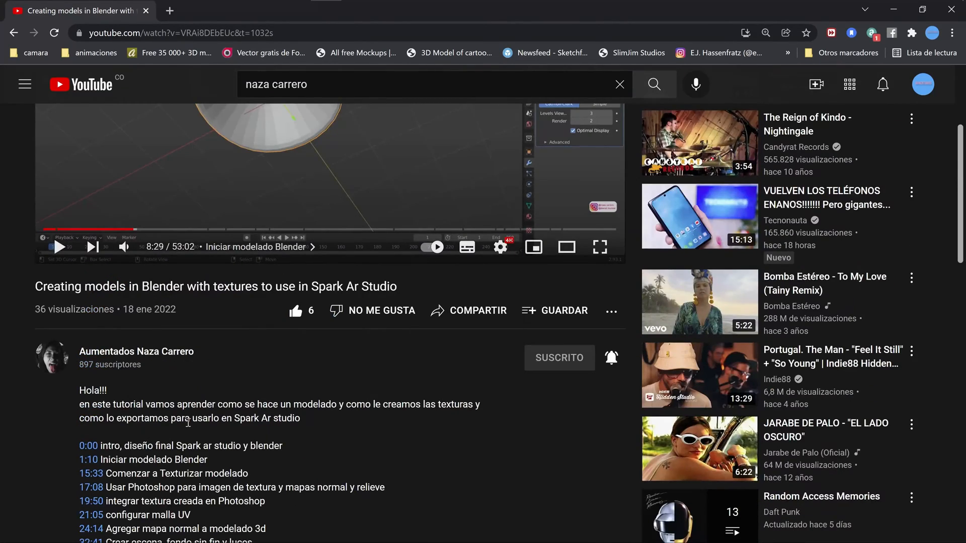
scroll(188, 423, down, 2)
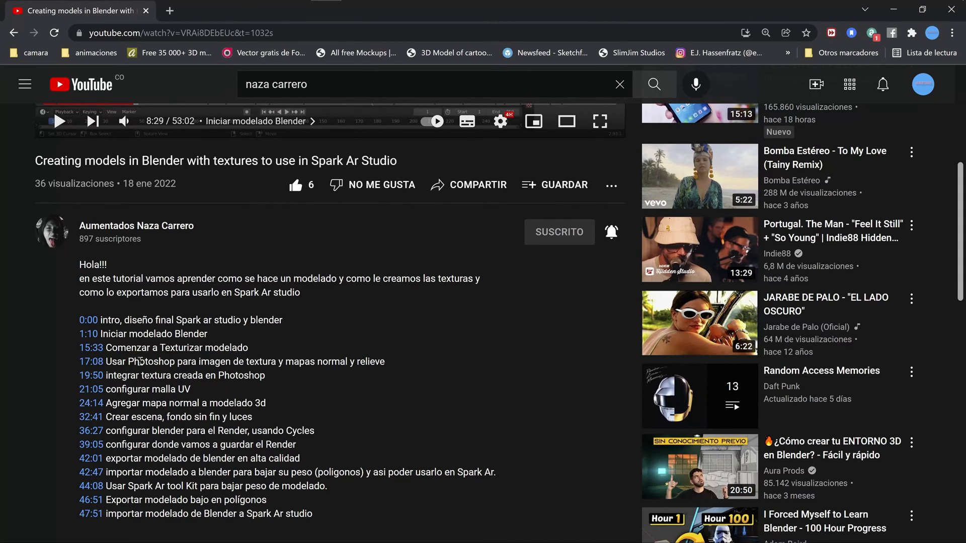
drag(117, 331, 317, 516)
click(327, 446)
scroll(327, 445, down, 1)
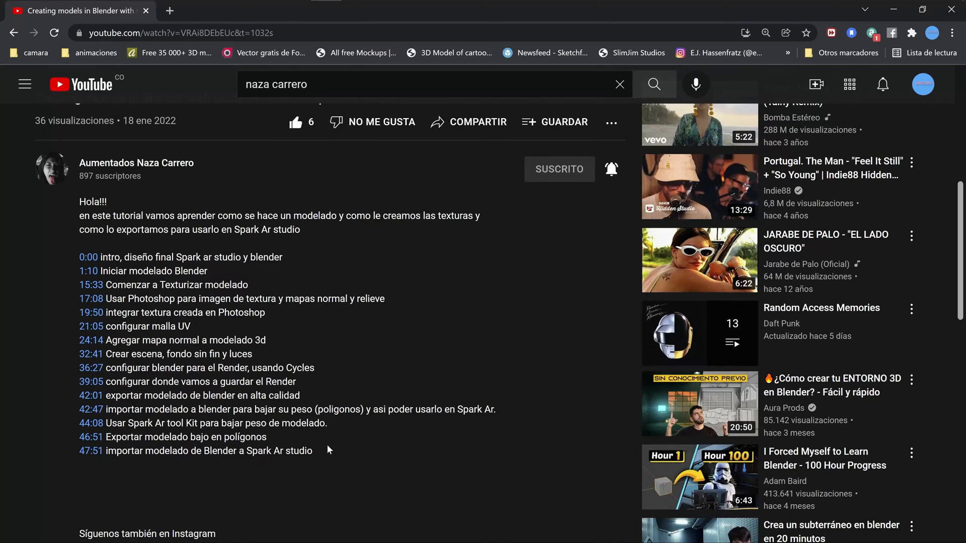
click(893, 13)
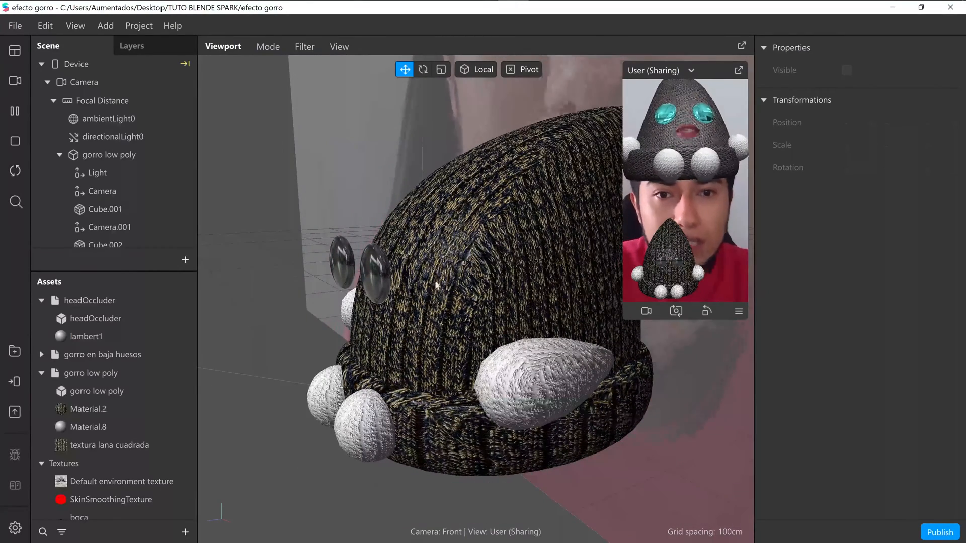
Step: Inspect the low poly hat's body mesh and side pom-pom, comparing the small hat with the larger one above it
click(472, 297)
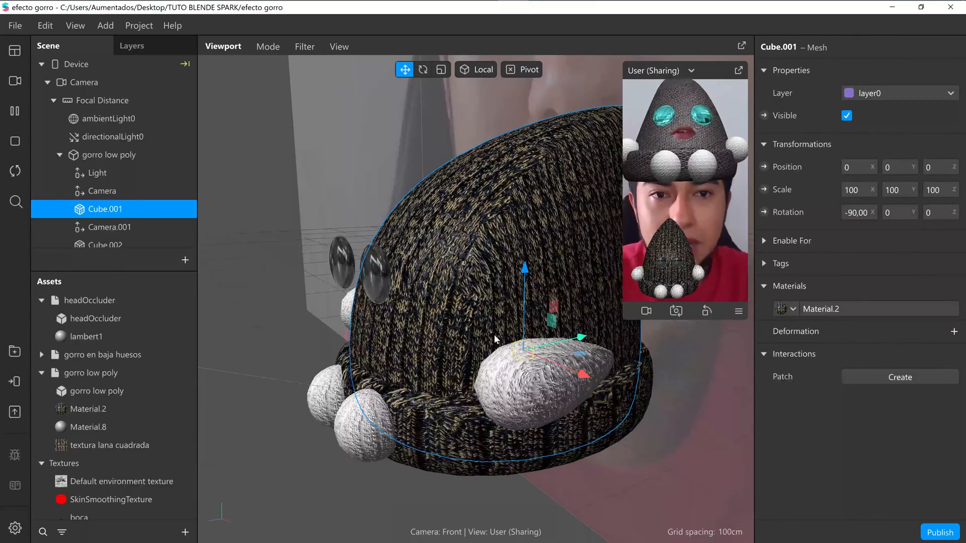
click(535, 383)
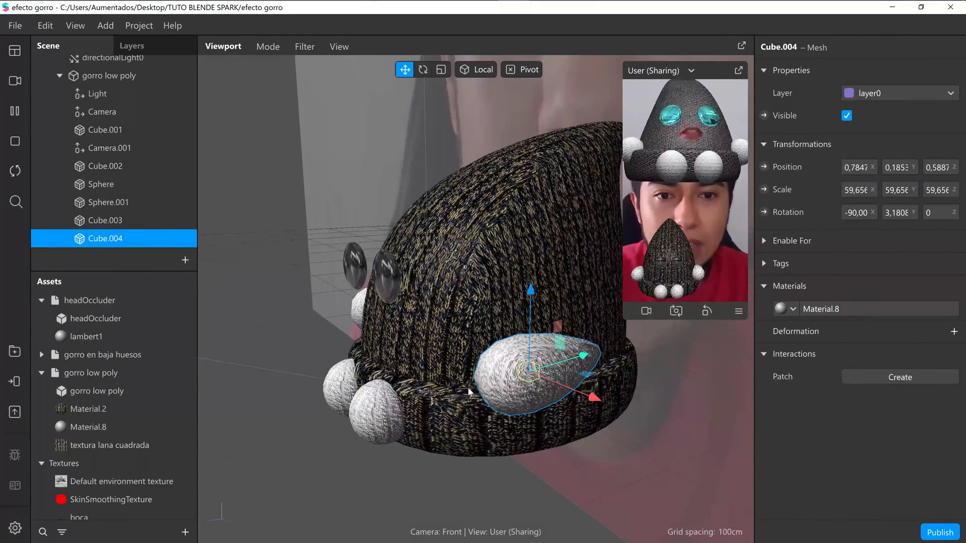
right_drag(567, 433, 532, 373)
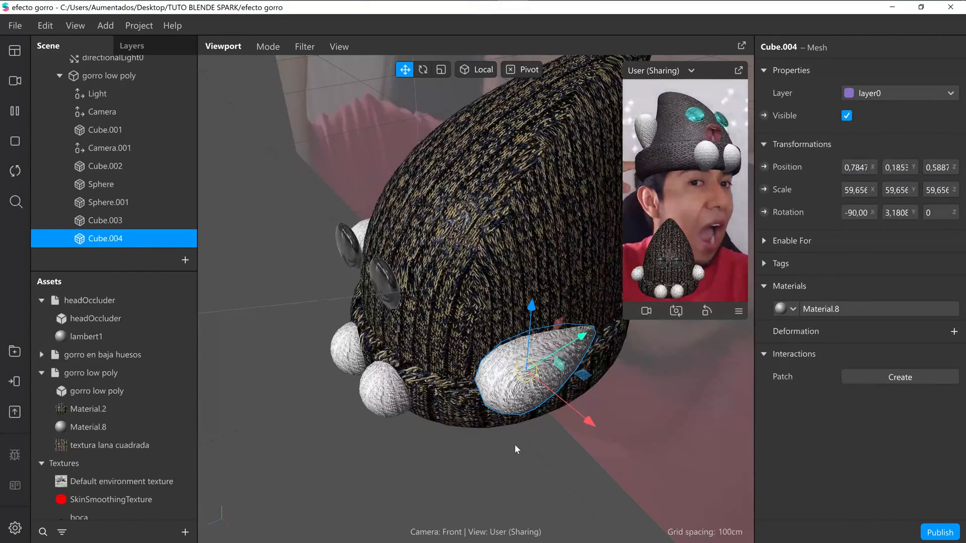
right_drag(328, 189, 390, 218)
scroll(391, 213, down, 3)
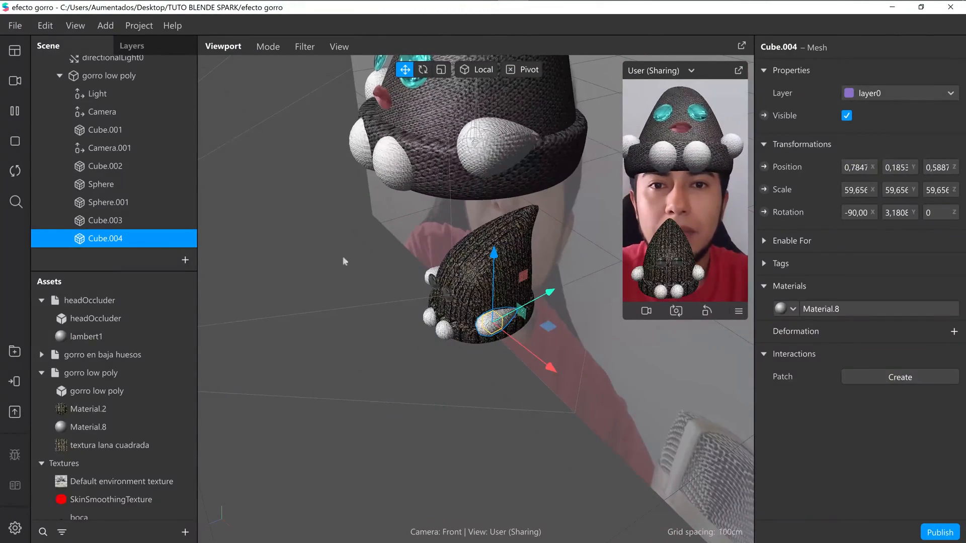
right_drag(341, 294, 401, 288)
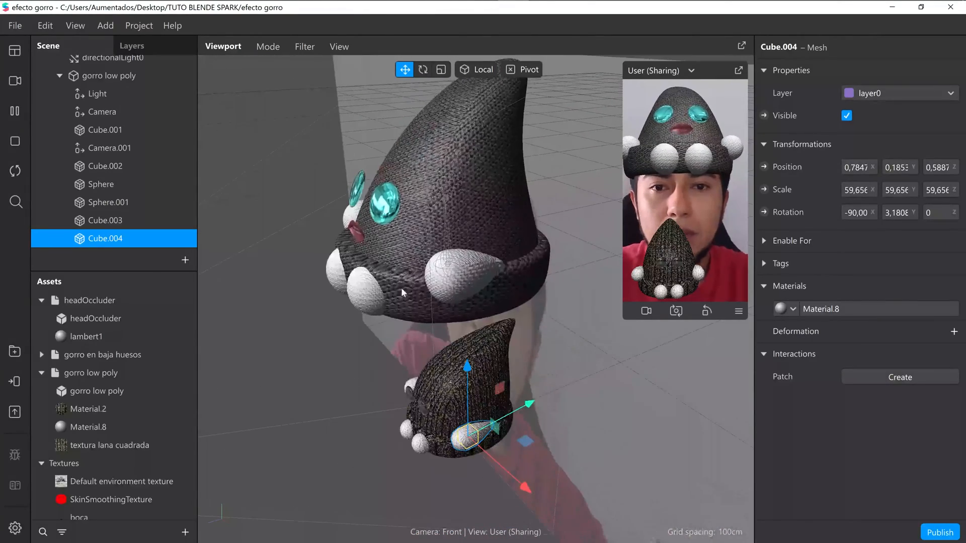
Step: Pause the camera preview, inspect the side pom-pom of the large hat, and resume the preview
click(20, 109)
click(466, 261)
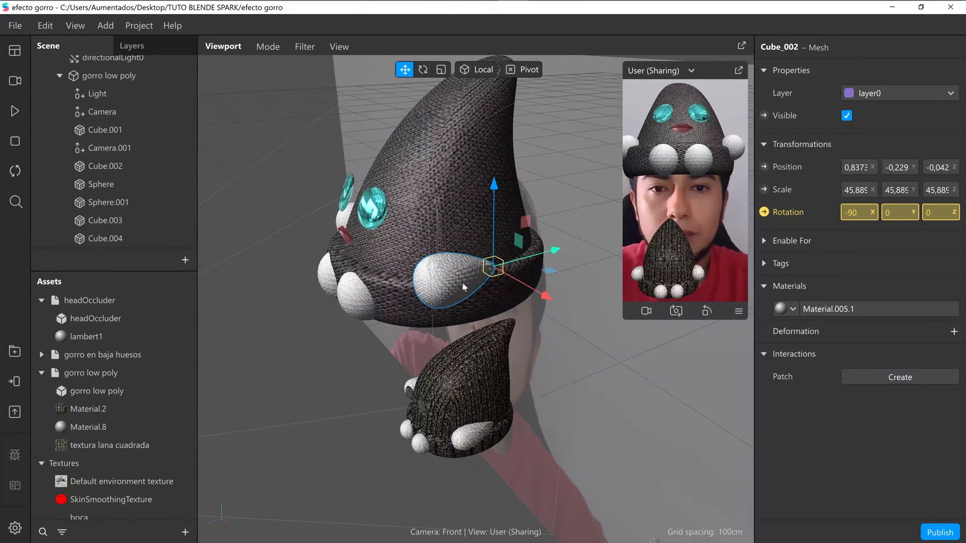
scroll(462, 282, up, 3)
click(14, 111)
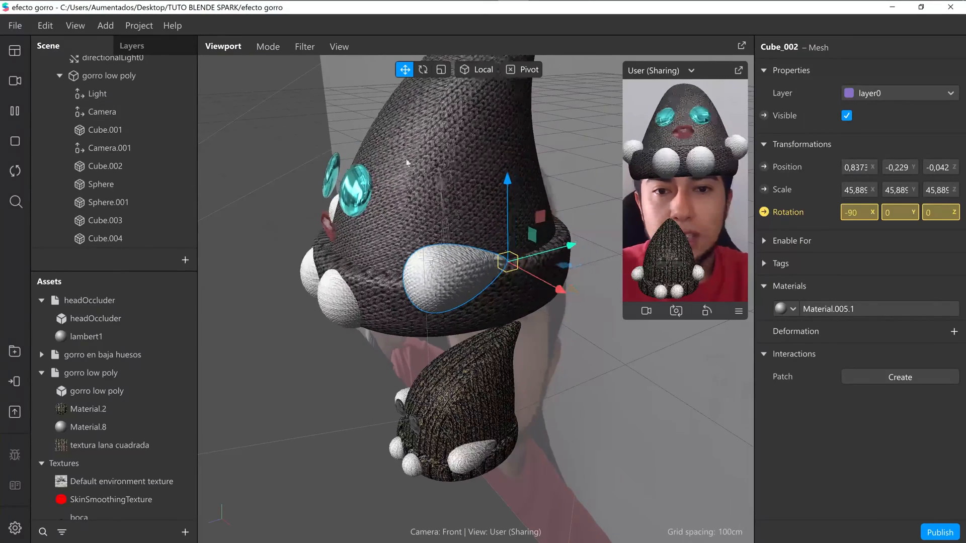
Step: Try rotating the small hat's side pom-pom about its X axis to about -131.9°, and undo the rotation
click(468, 464)
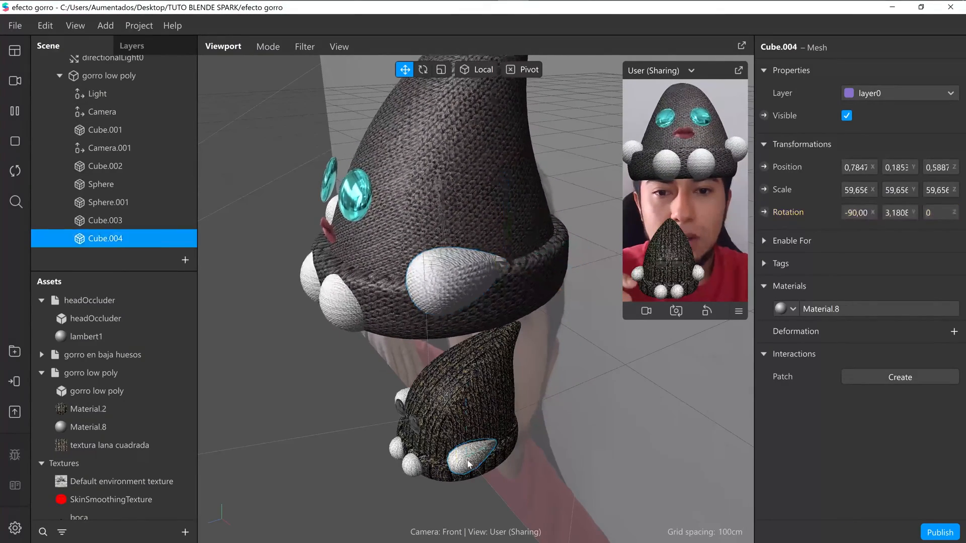
click(424, 71)
drag(525, 453, 473, 370)
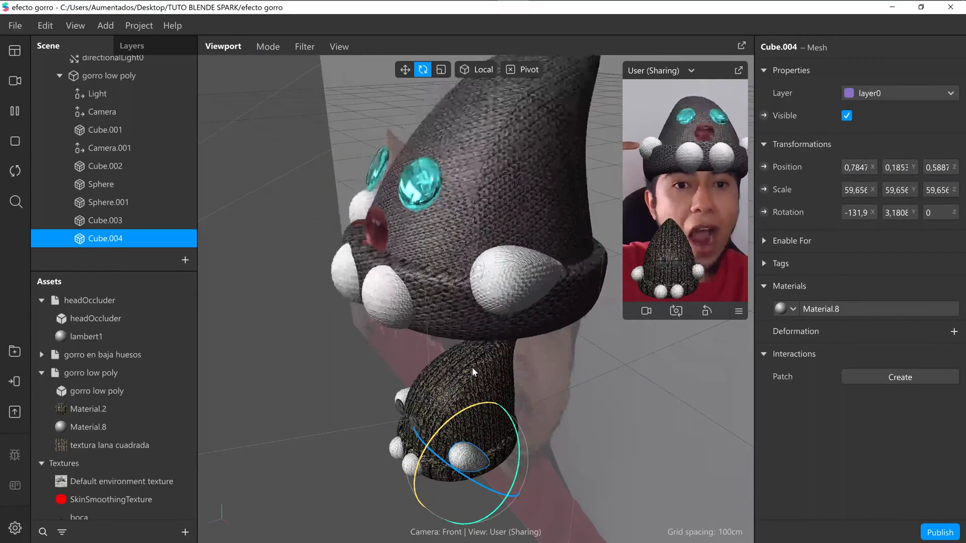
drag(473, 370, 472, 369)
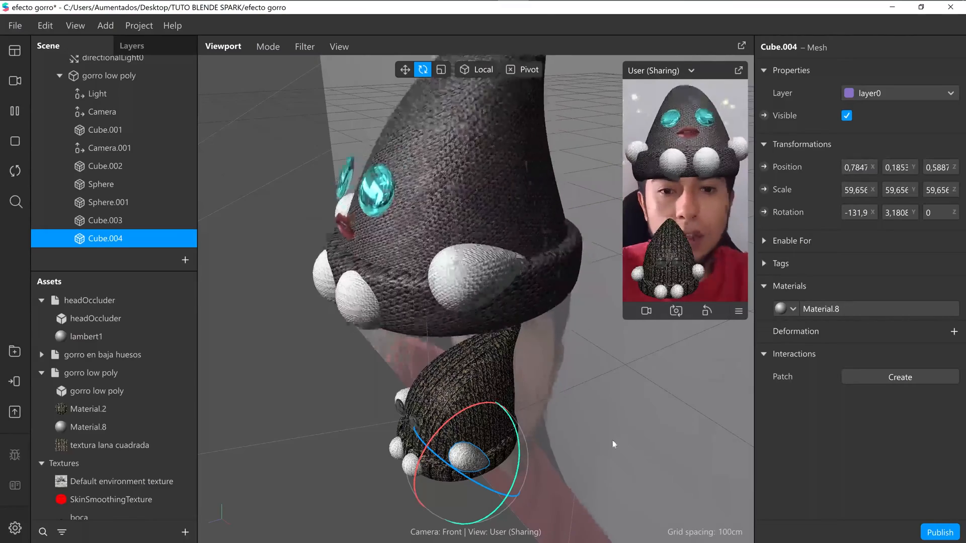
key(ctrl+z)
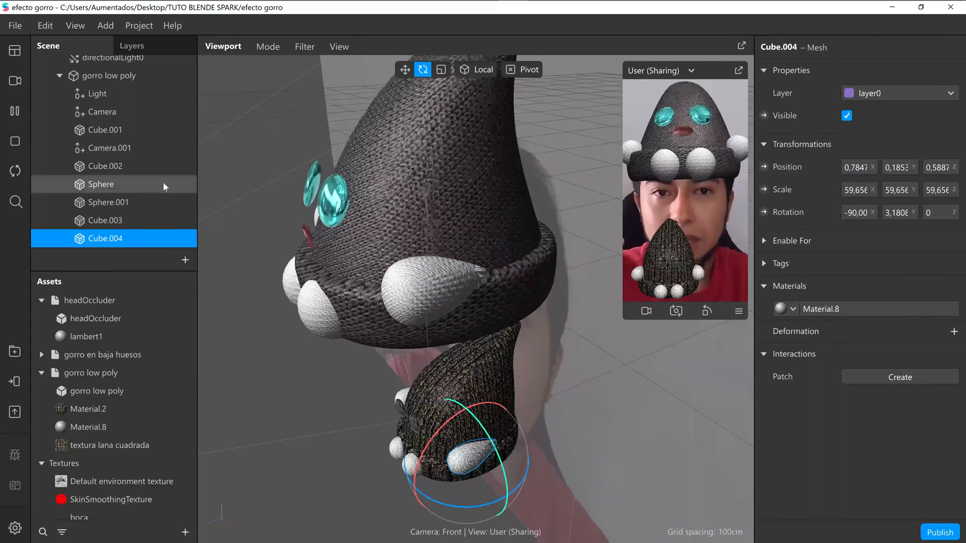
Step: Pause the preview, switch to Blender, and start a General file with the default cube deleted
click(19, 114)
click(232, 14)
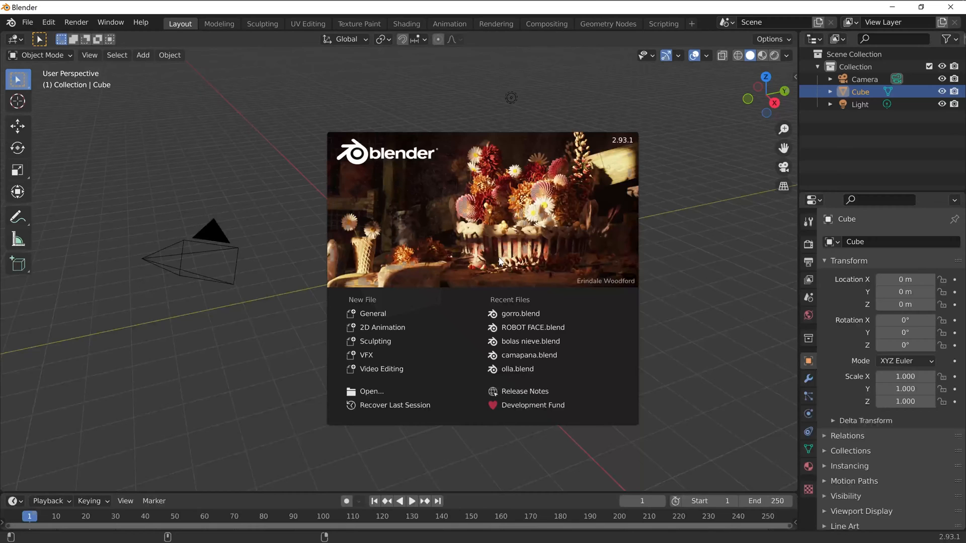
click(367, 314)
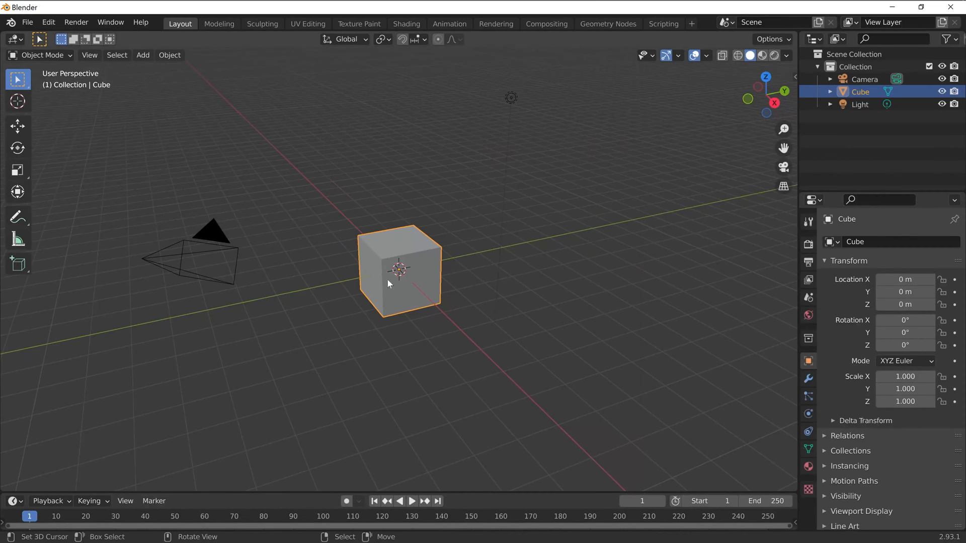
key(x)
click(412, 287)
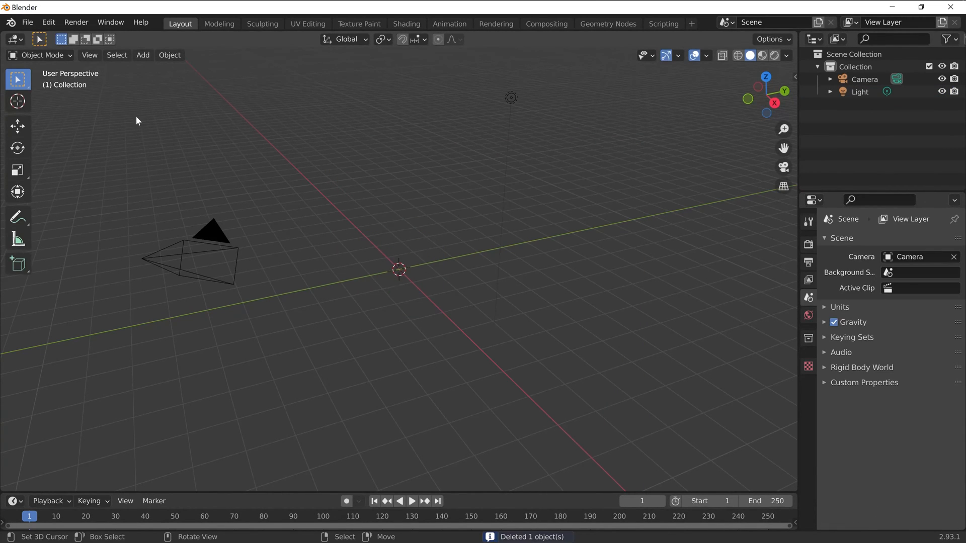
Step: Import gorro low poly.fbx from the TUTO BLENDE SPARK folder on the Desktop as FBX
click(28, 23)
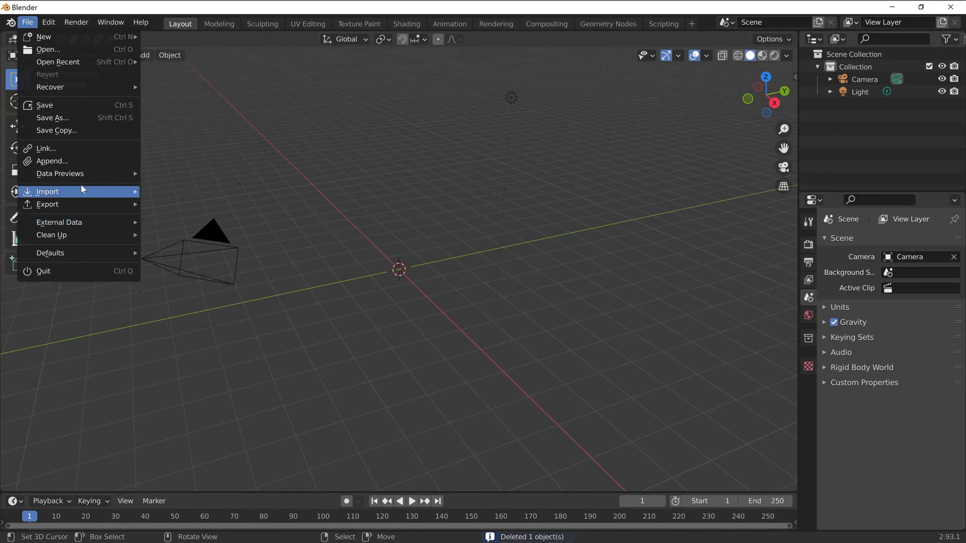
mouse_move(83, 191)
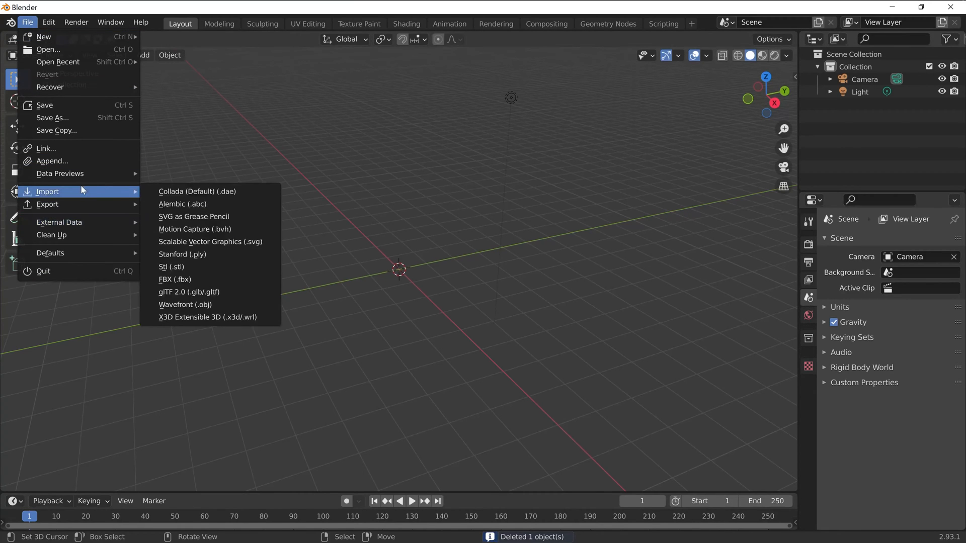
click(203, 285)
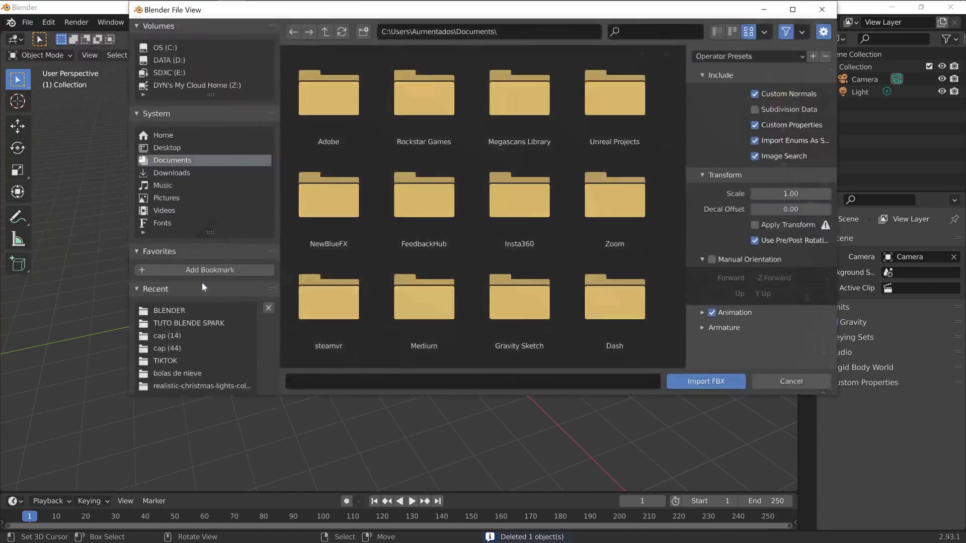
click(194, 312)
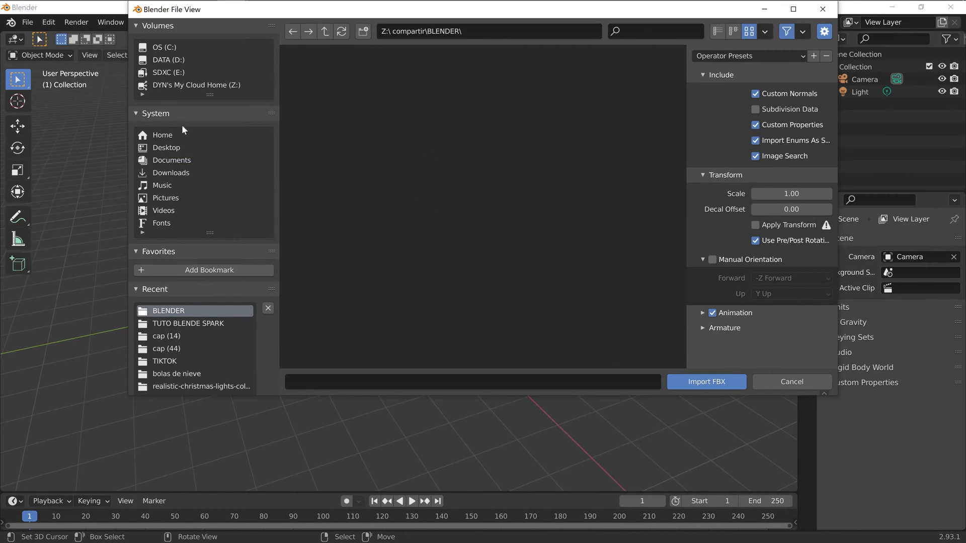
click(171, 147)
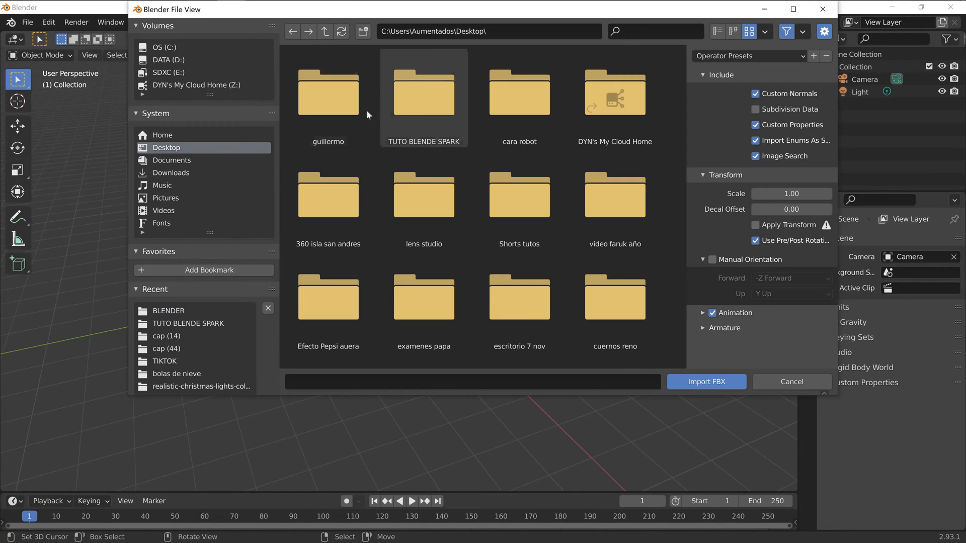
double_click(424, 95)
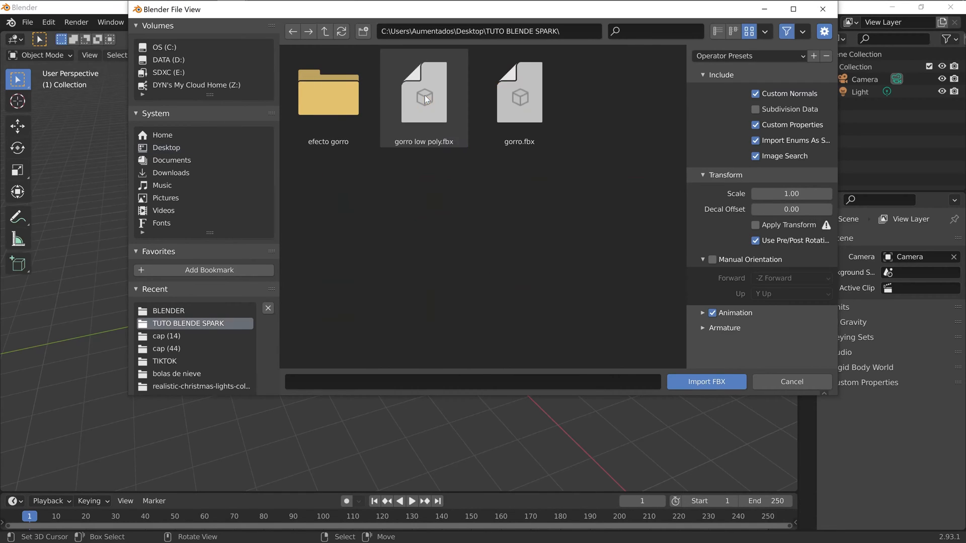
click(521, 104)
click(454, 107)
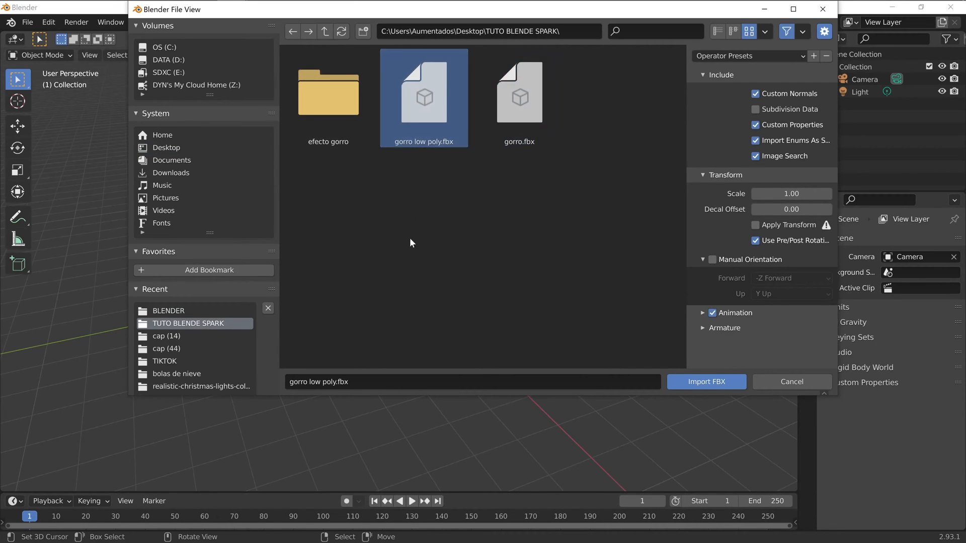
click(705, 382)
Step: Display the imported hat with Material Preview shading
scroll(439, 249, up, 6)
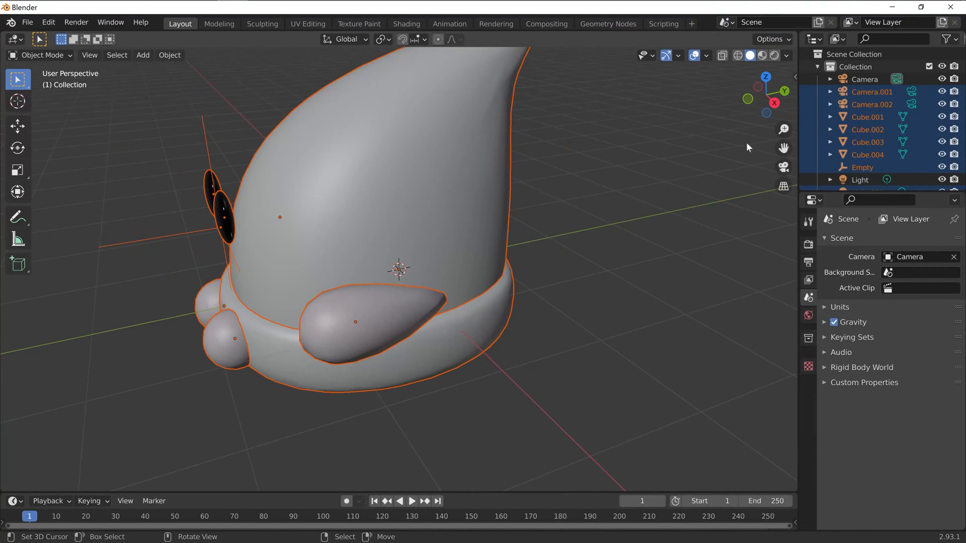
drag(784, 148, 564, 328)
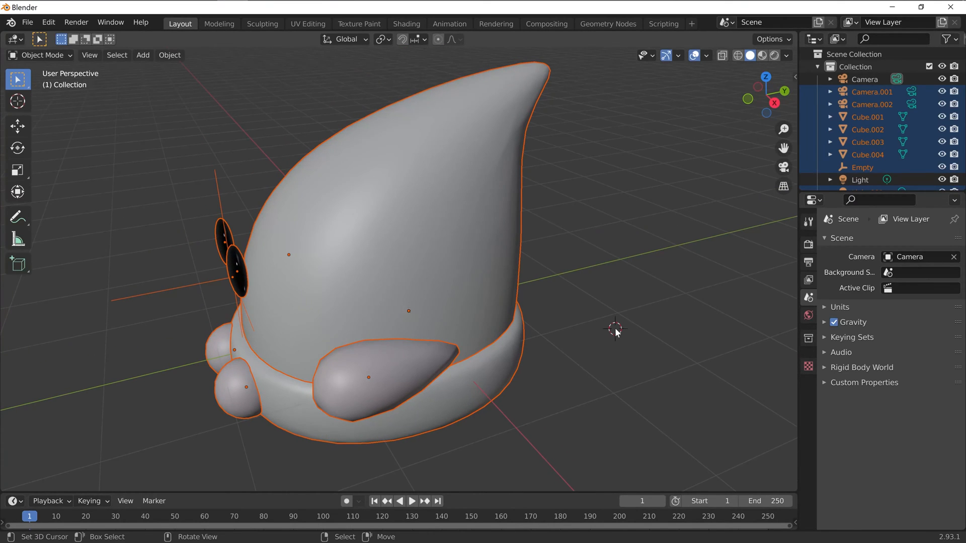
click(761, 56)
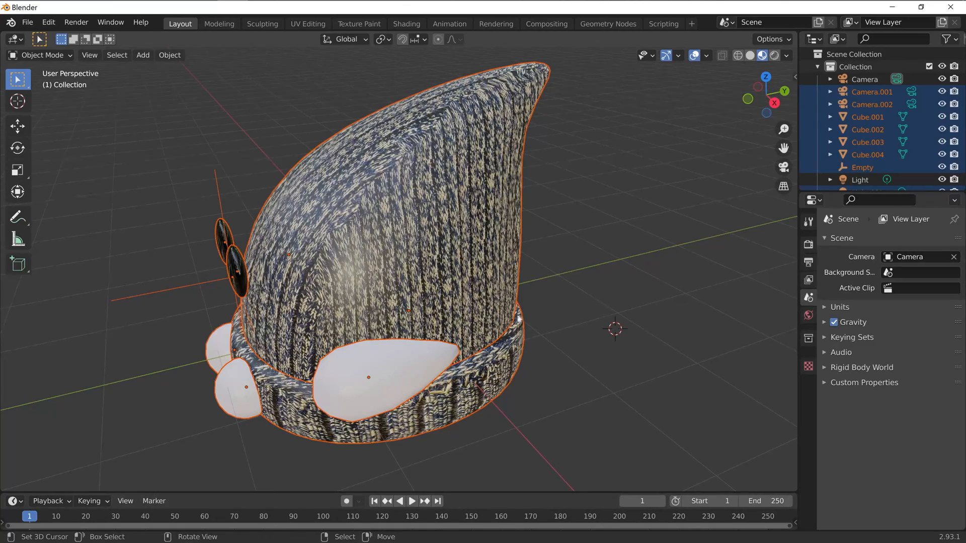
Step: Select the hat's side pom-pom Cube.004 and restrict transforms to affect only origins
click(432, 372)
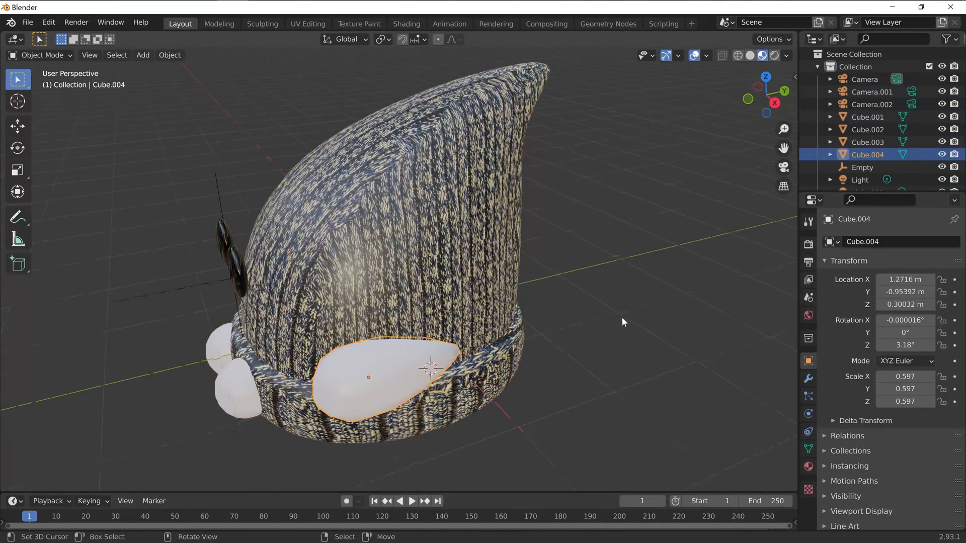
middle_drag(622, 322, 575, 316)
middle_drag(575, 301, 579, 297)
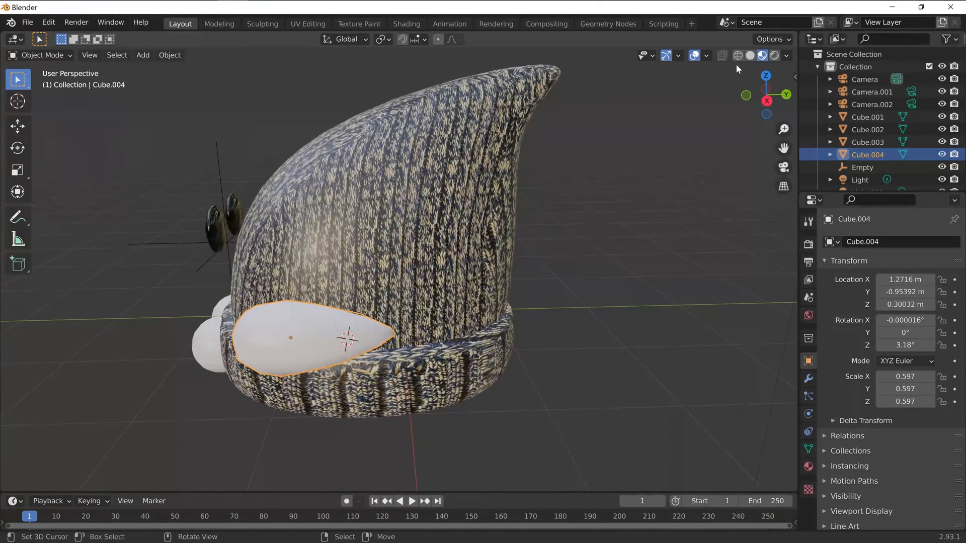
click(778, 43)
click(765, 77)
Step: Move the origin of side pom-pom Cube.004 to its narrow tip, at about X 1.228 m, Y -0.137 m
middle_drag(543, 292, 576, 299)
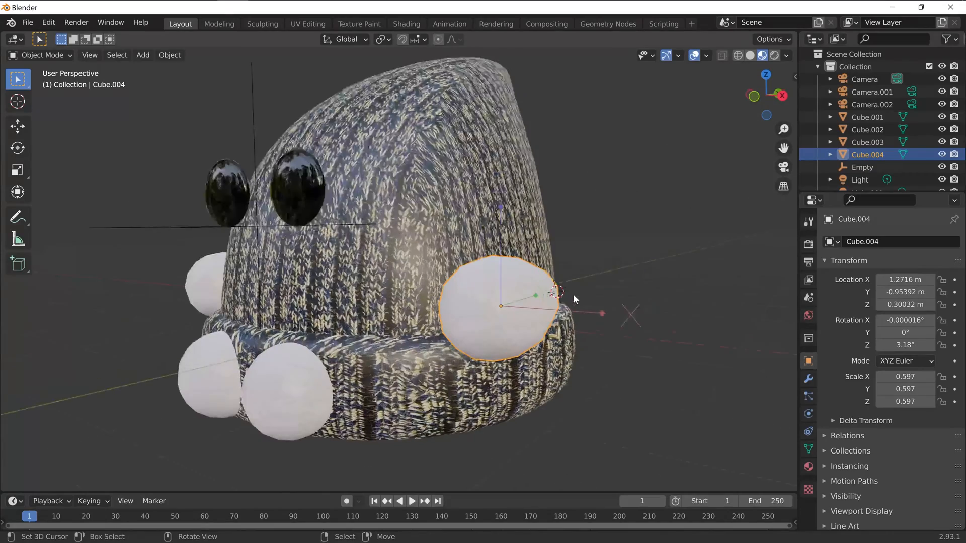
middle_drag(623, 330, 538, 335)
click(18, 127)
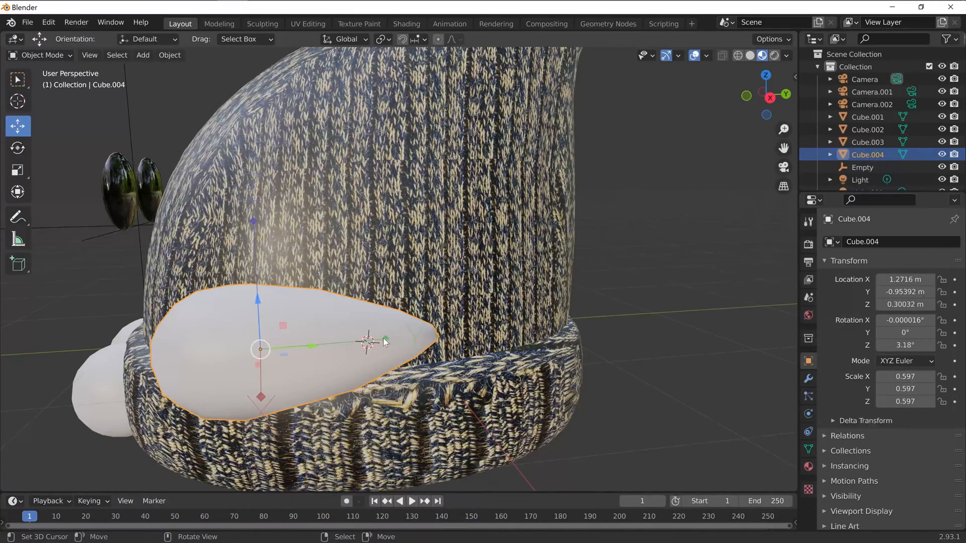
drag(305, 345, 342, 345)
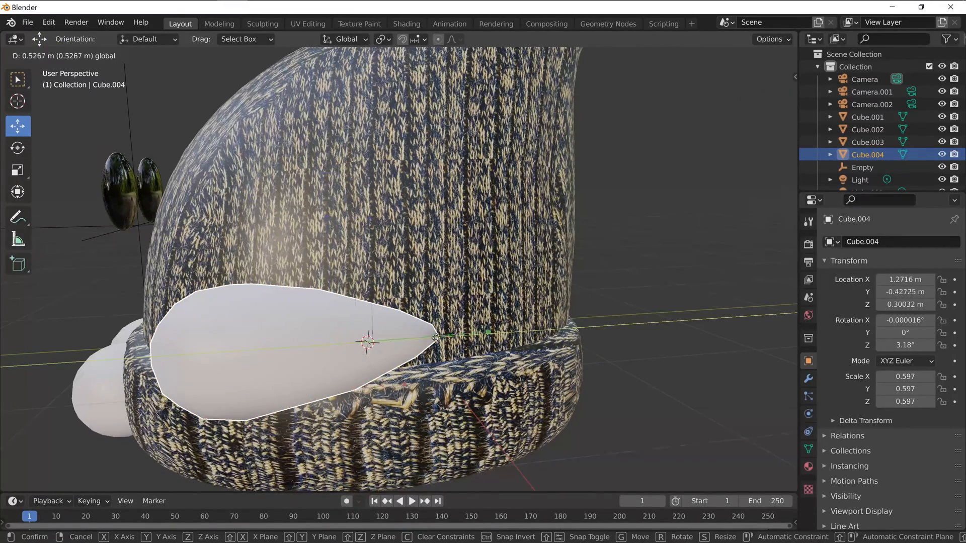
drag(482, 335, 481, 335)
middle_drag(481, 335, 149, 355)
drag(153, 359, 161, 355)
middle_drag(166, 355, 410, 375)
Step: Move the origin of the opposite side pom-pom Cube.003 to its narrow tip, at about X -1.235 m, Y -0.207 m
click(398, 364)
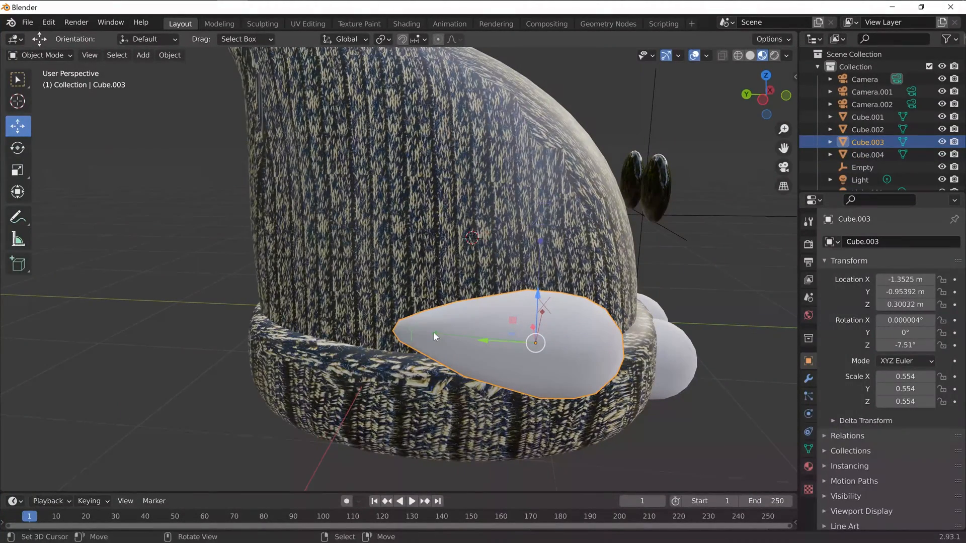
drag(485, 340, 466, 341)
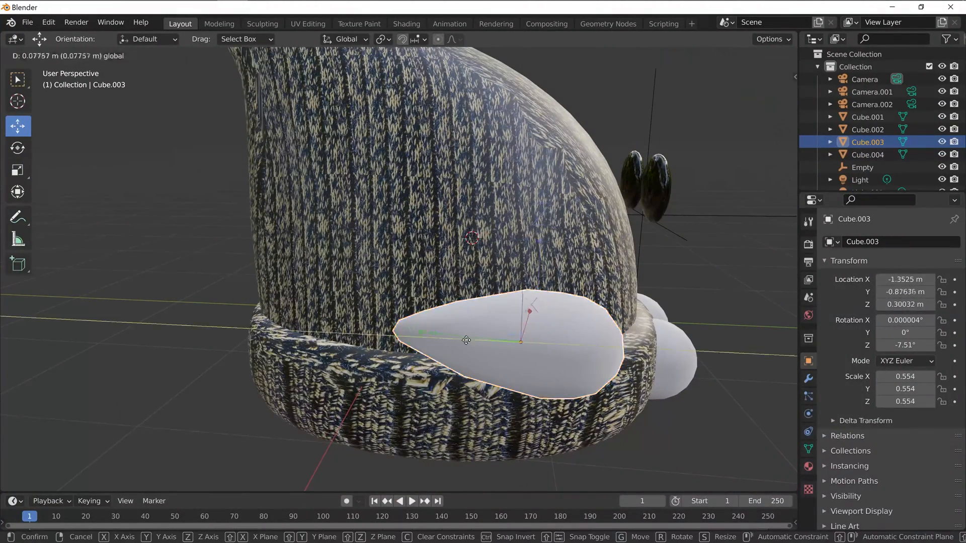
drag(348, 333, 351, 334)
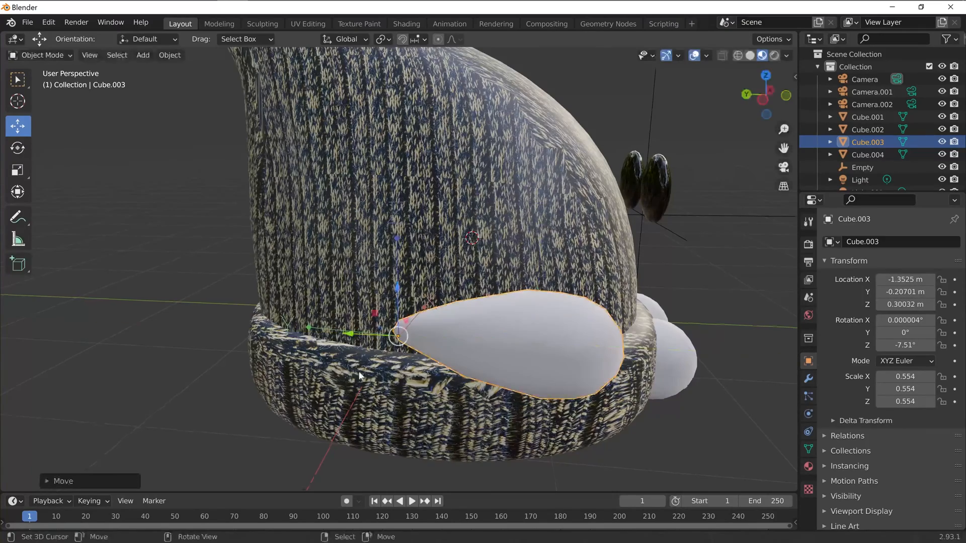
middle_drag(351, 333, 504, 316)
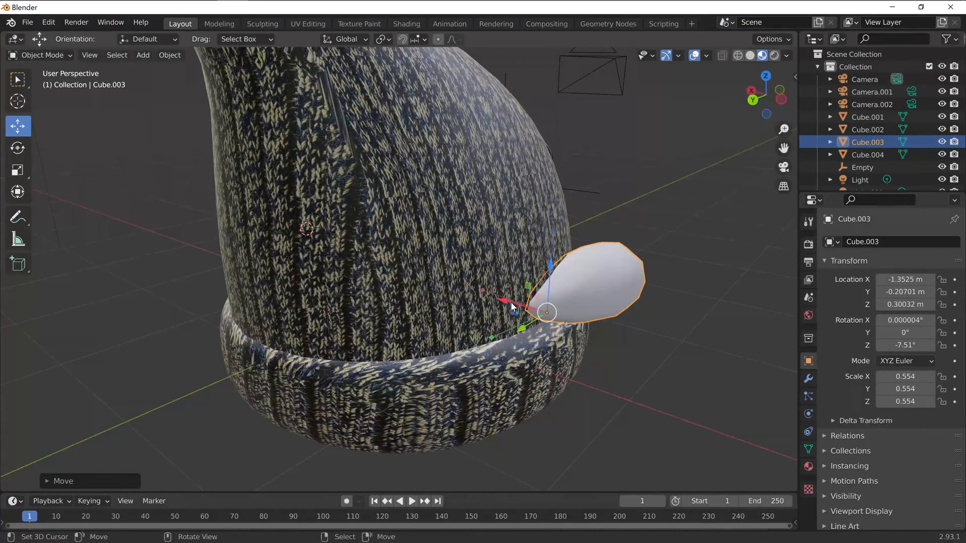
drag(512, 307, 494, 307)
middle_drag(493, 307, 579, 251)
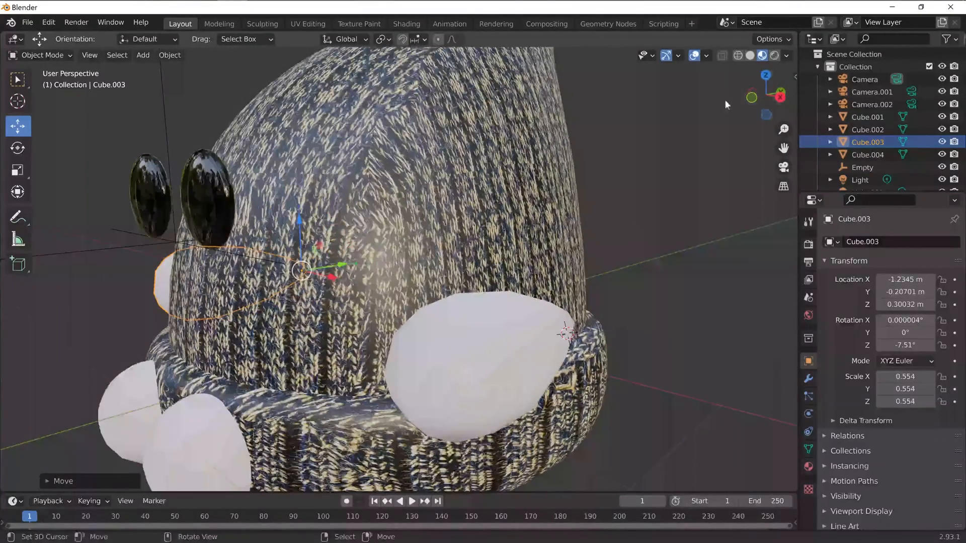
Step: Turn off the origins-only transform restriction and check the new pivot points of both side pom-poms
click(773, 39)
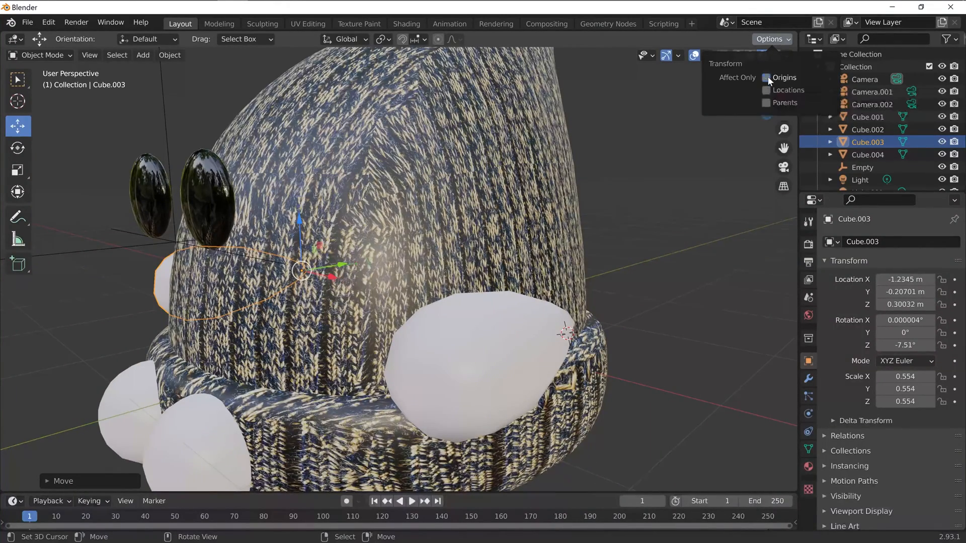
middle_drag(651, 237, 568, 307)
click(588, 283)
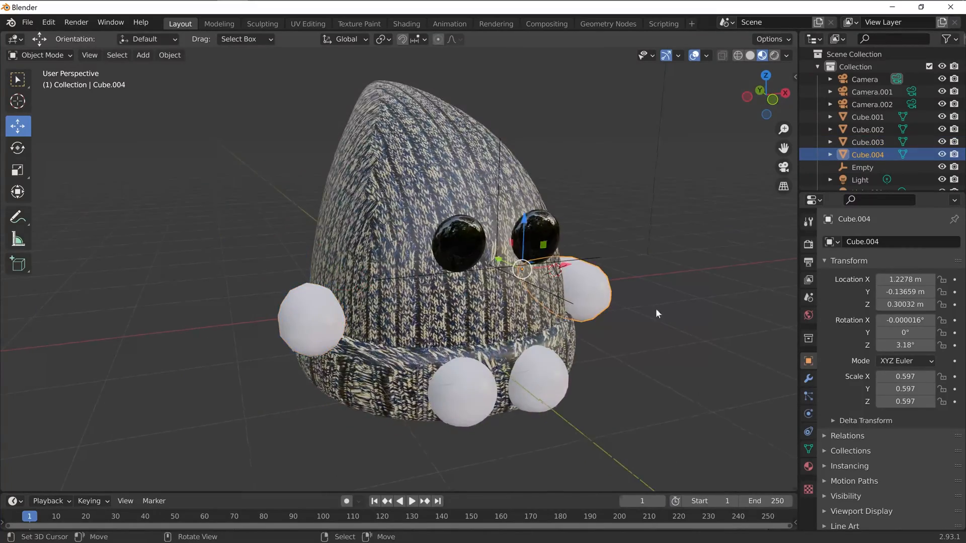
middle_drag(656, 309, 493, 327)
click(241, 307)
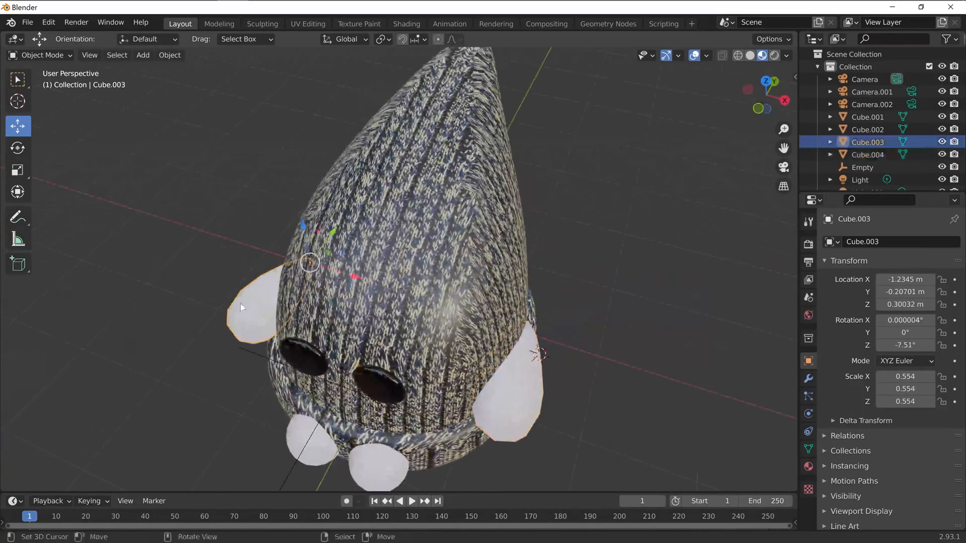
click(517, 378)
middle_drag(517, 379, 212, 158)
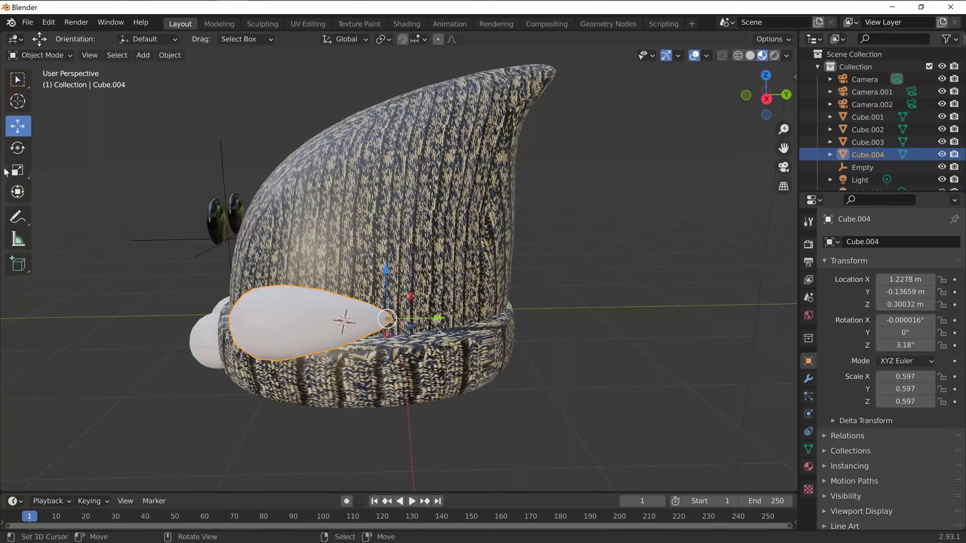
Step: Try rotating side pom-pom Cube.004 about the X axis to about -13.5°, and undo the test rotation
click(18, 148)
mouse_move(366, 285)
mouse_down()
mouse_move(405, 281)
mouse_move(372, 275)
mouse_up()
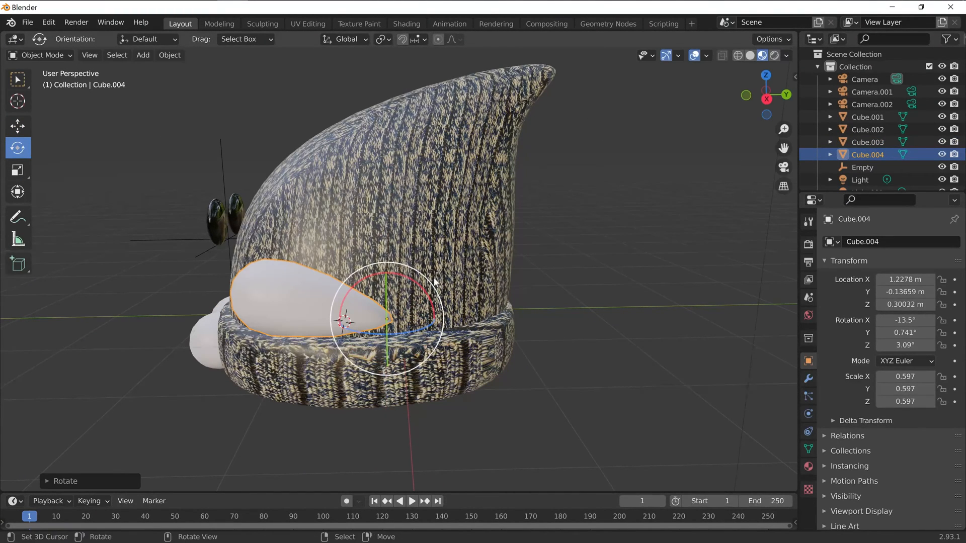
key(alt+z)
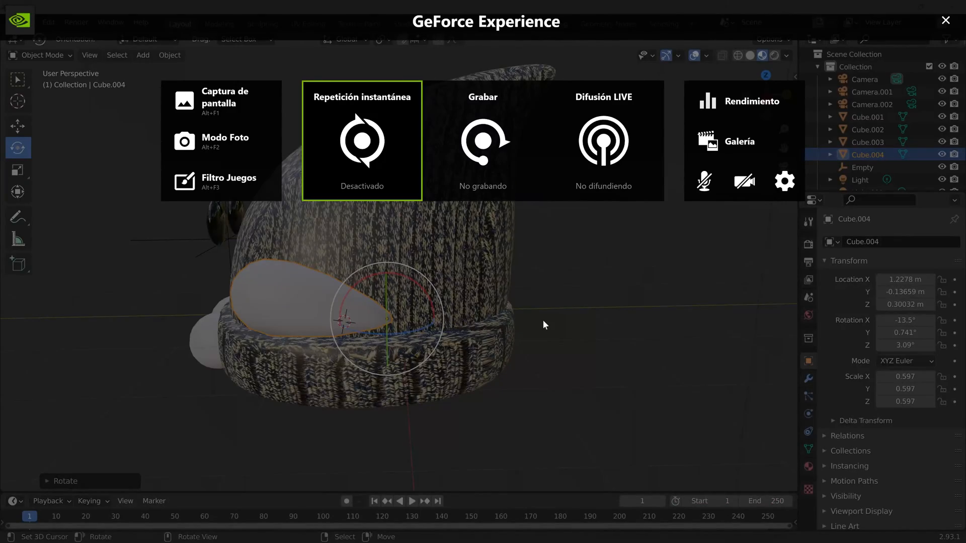
key(alt+z)
middle_drag(710, 173, 579, 252)
drag(551, 324, 572, 329)
right_click(572, 329)
middle_drag(572, 329, 608, 299)
key(ctrl+z)
Step: Try scaling the hat's eye Sphere.003 along the Z axis
click(394, 275)
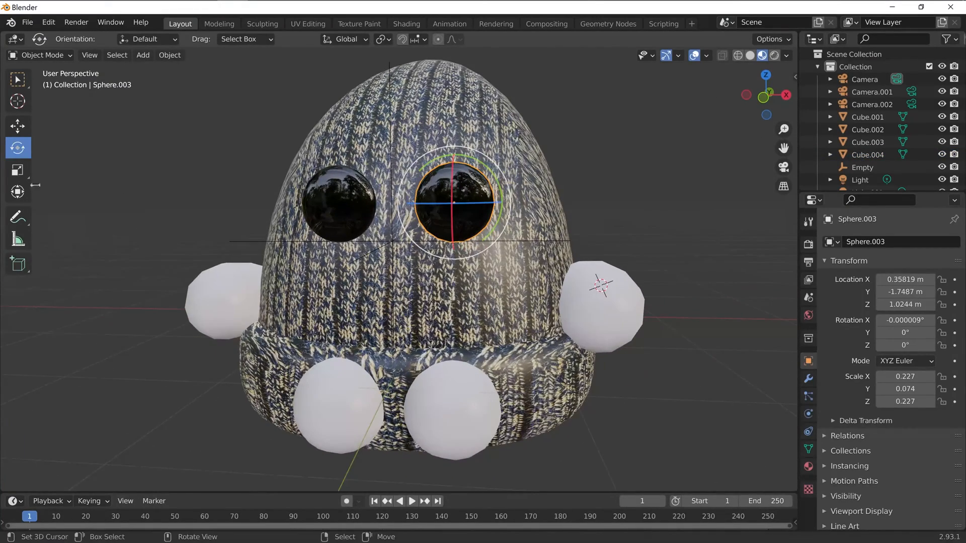
click(17, 171)
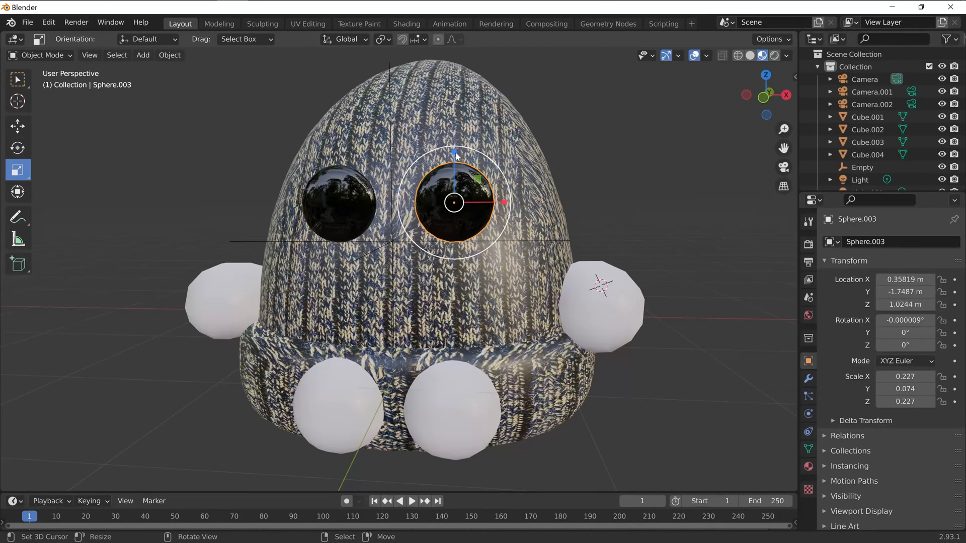
mouse_move(455, 152)
mouse_down()
mouse_move(463, 195)
mouse_move(459, 144)
mouse_move(454, 200)
mouse_move(455, 152)
mouse_up()
scroll(538, 240, up, 2)
scroll(538, 239, down, 4)
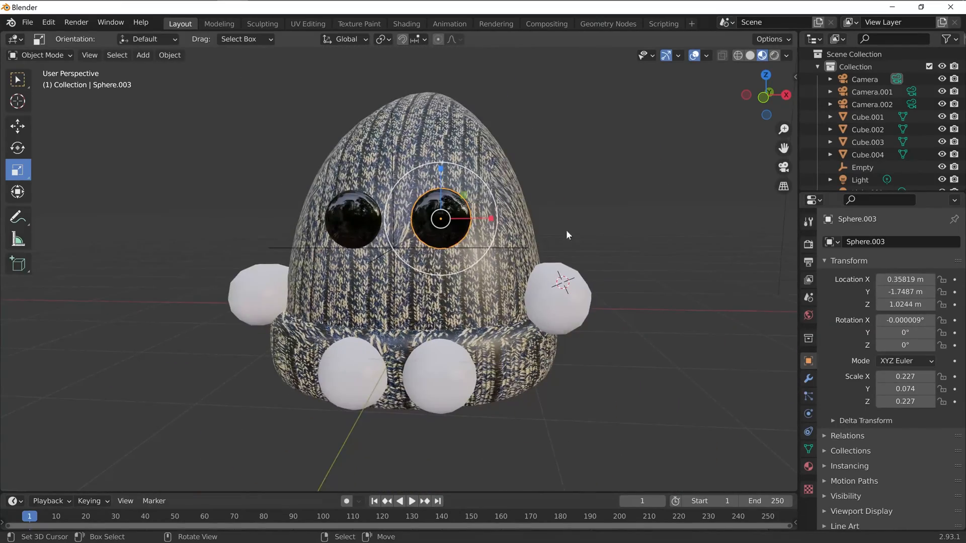
Step: Check the origins of the two front pom-poms on the hat's brim by selecting each one
middle_drag(566, 231, 521, 240)
click(334, 387)
click(237, 366)
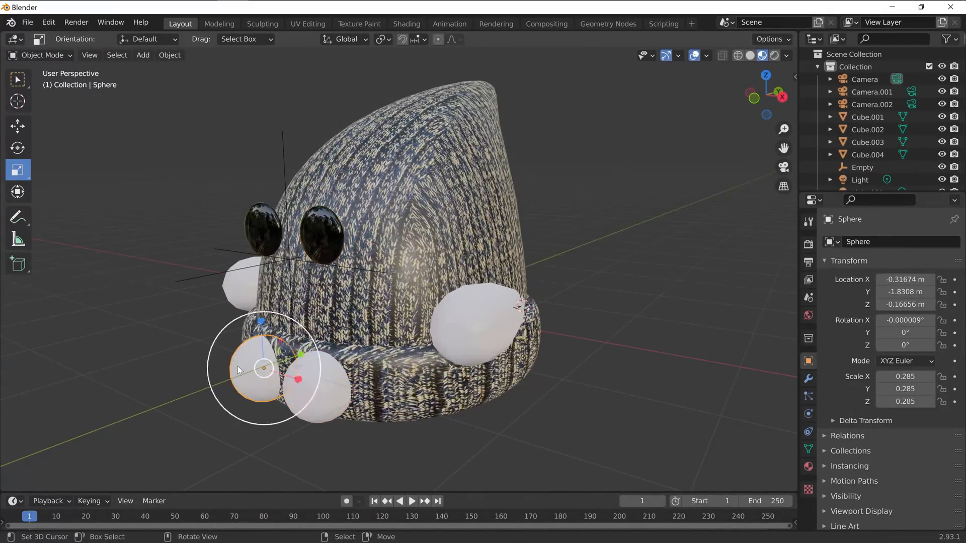
click(334, 382)
shift+click(245, 384)
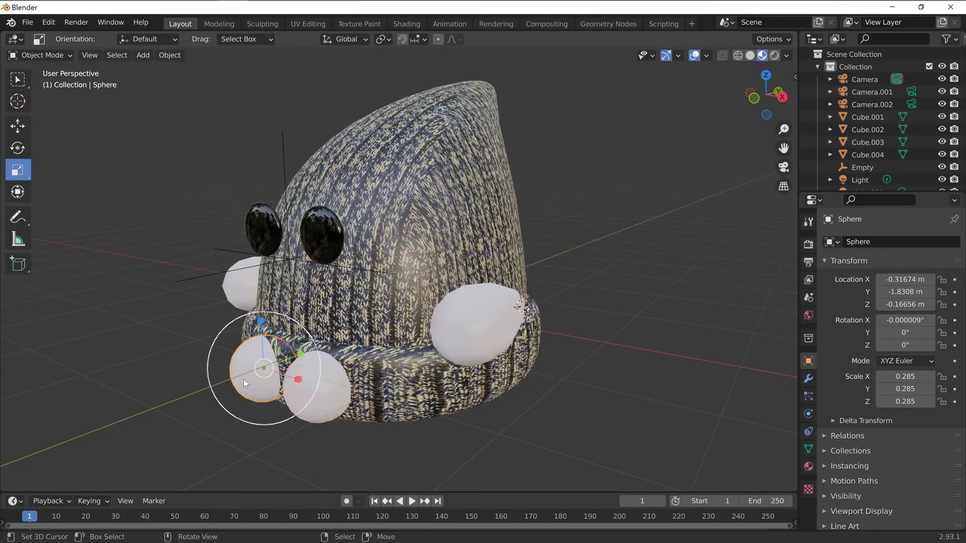
Step: Move only the origin of the hat body Cube.001 along Y to about -0.351 m, and check it from above
middle_drag(409, 361, 608, 233)
click(412, 355)
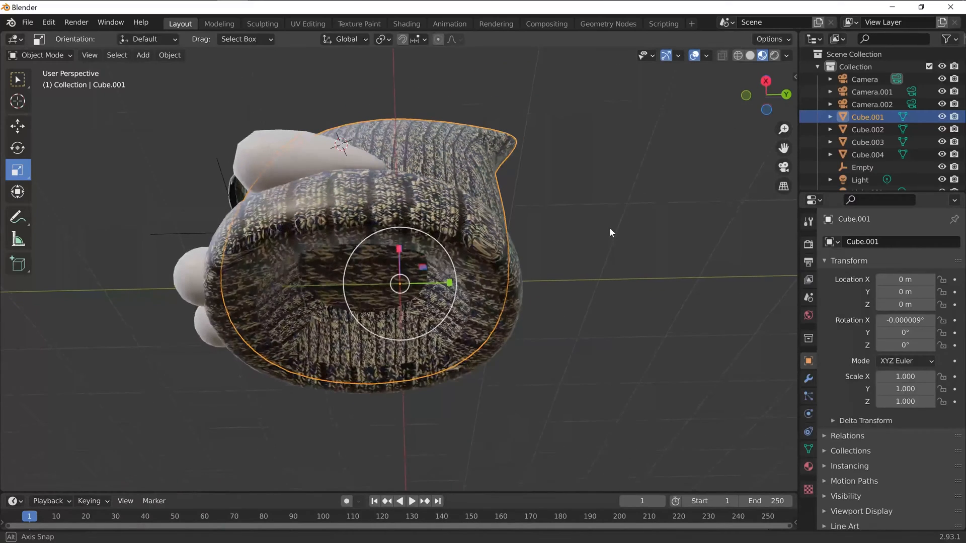
click(769, 40)
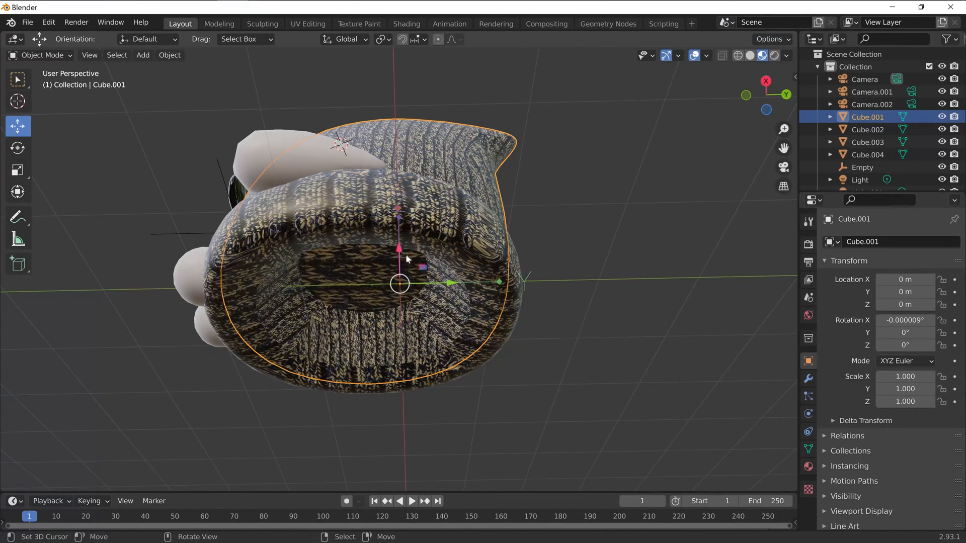
drag(458, 286, 416, 285)
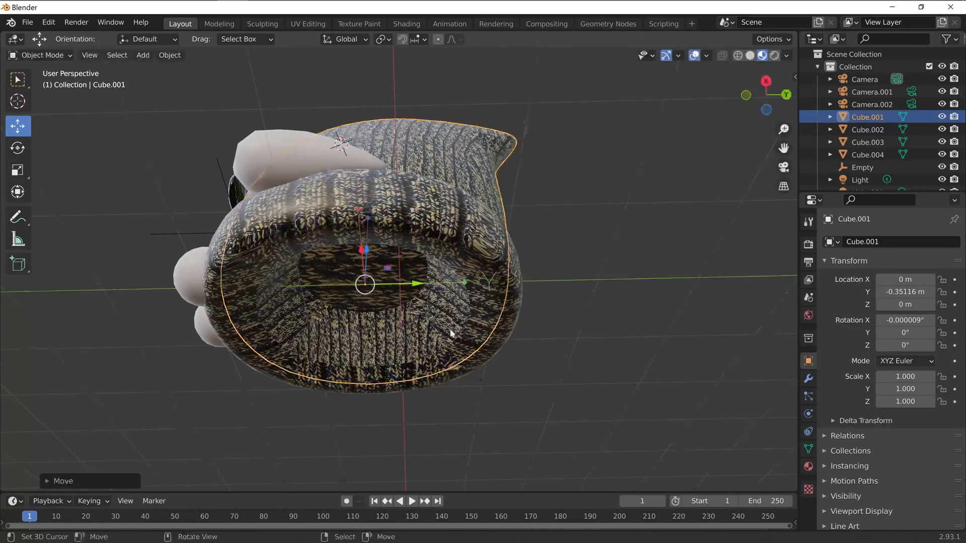
middle_drag(416, 285, 575, 246)
click(765, 93)
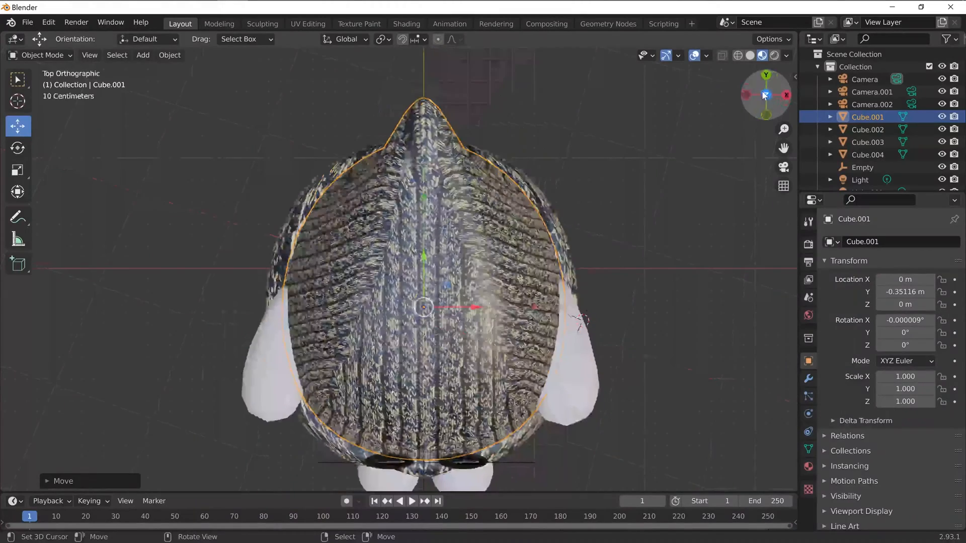
drag(415, 247, 440, 261)
middle_drag(635, 308, 551, 241)
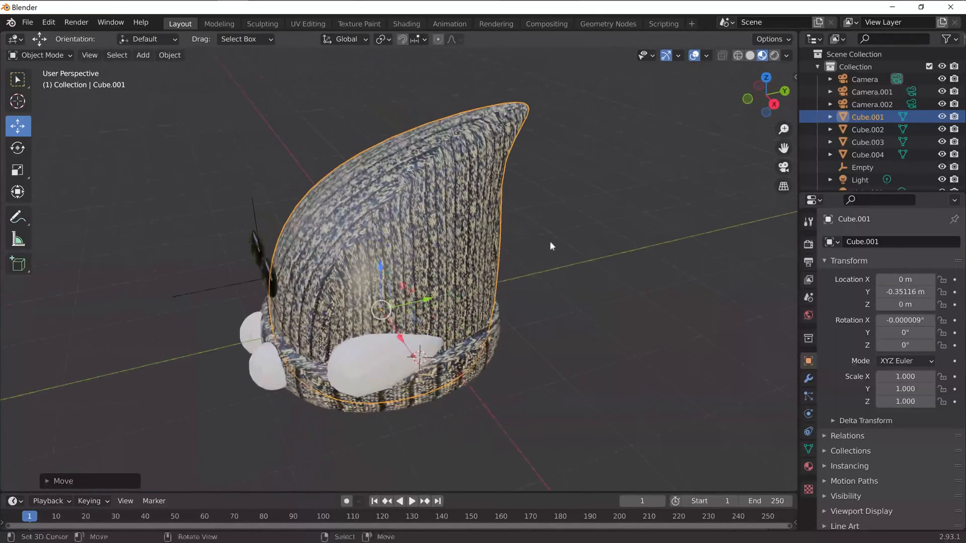
click(782, 41)
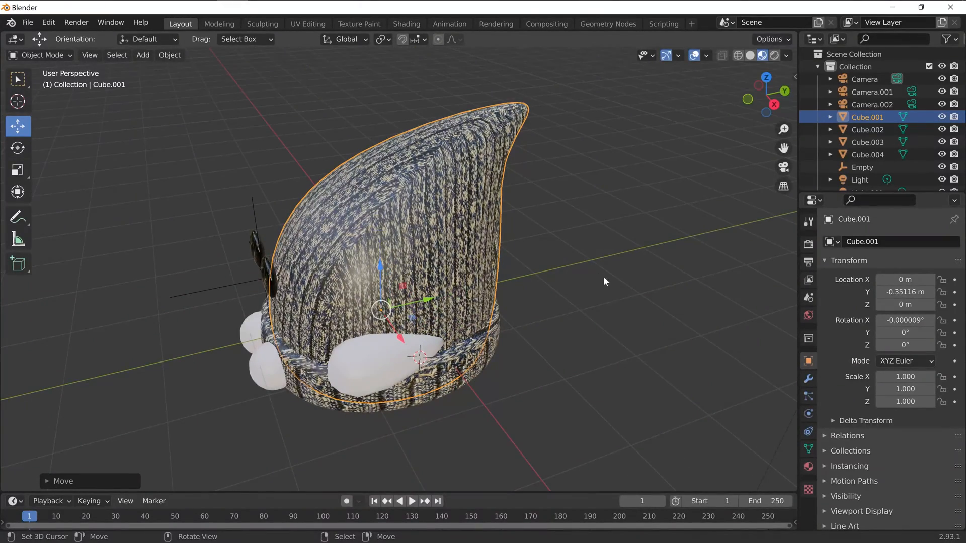
mouse_move(603, 277)
middle_down()
mouse_move(579, 276)
mouse_move(594, 274)
middle_up()
Step: Export the hat scene as FBX named gorro low poly2.fbx into the TUTO BLENDE SPARK folder
click(27, 23)
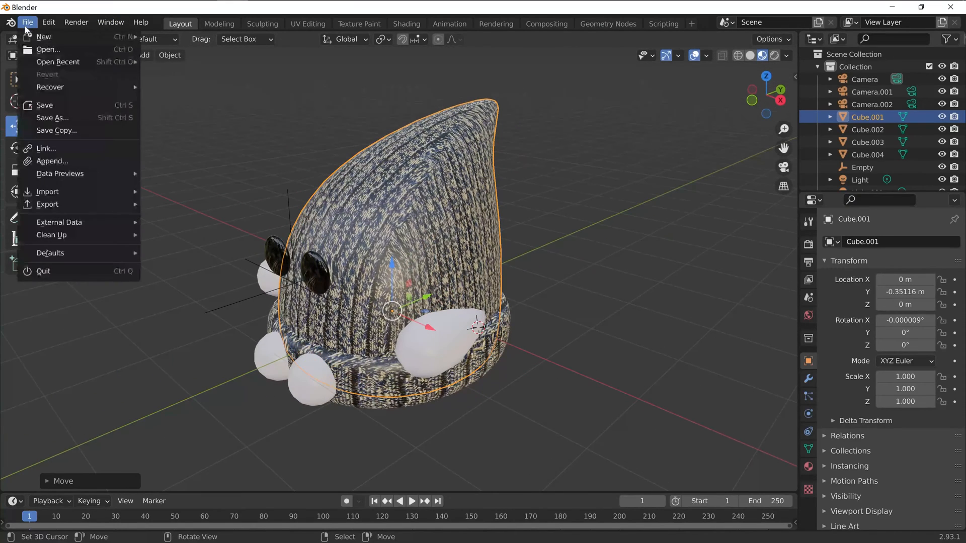
mouse_move(87, 206)
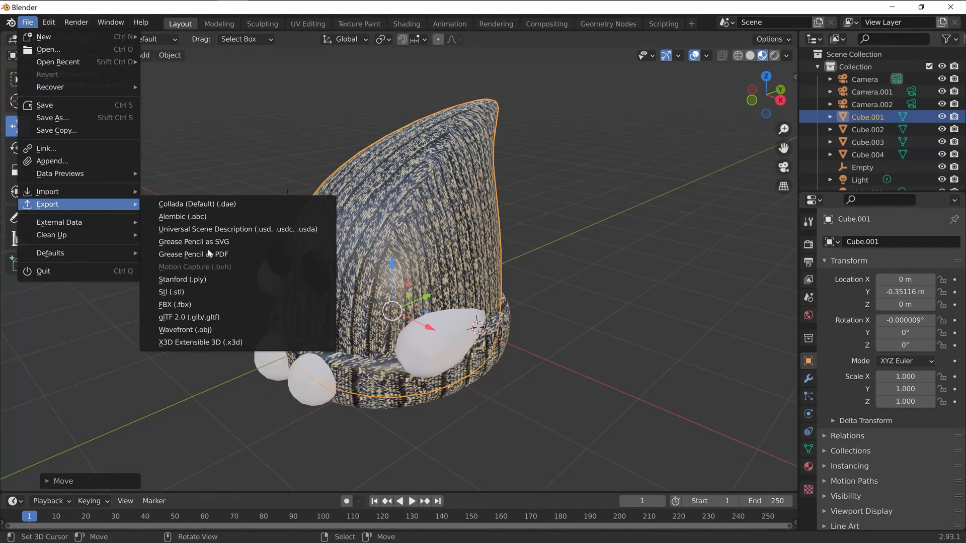
click(203, 309)
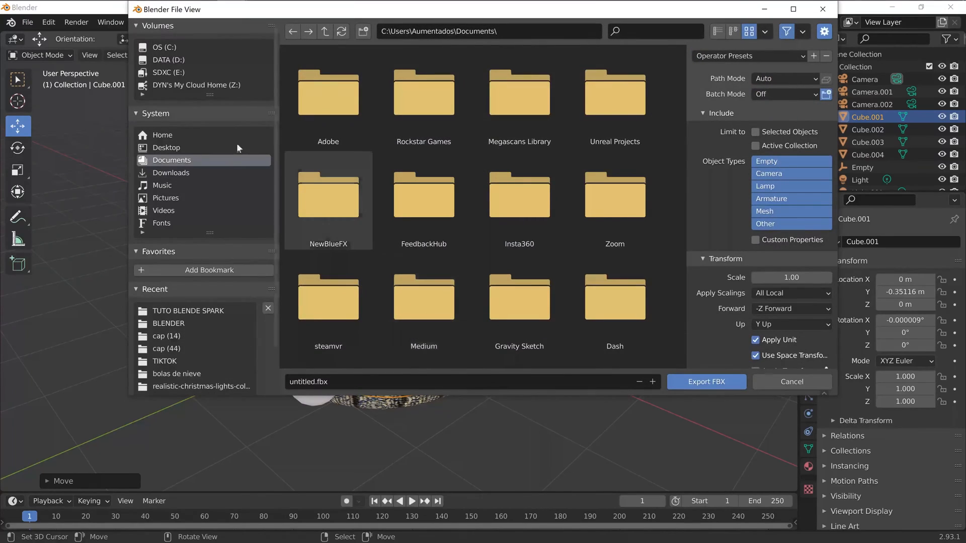
click(184, 312)
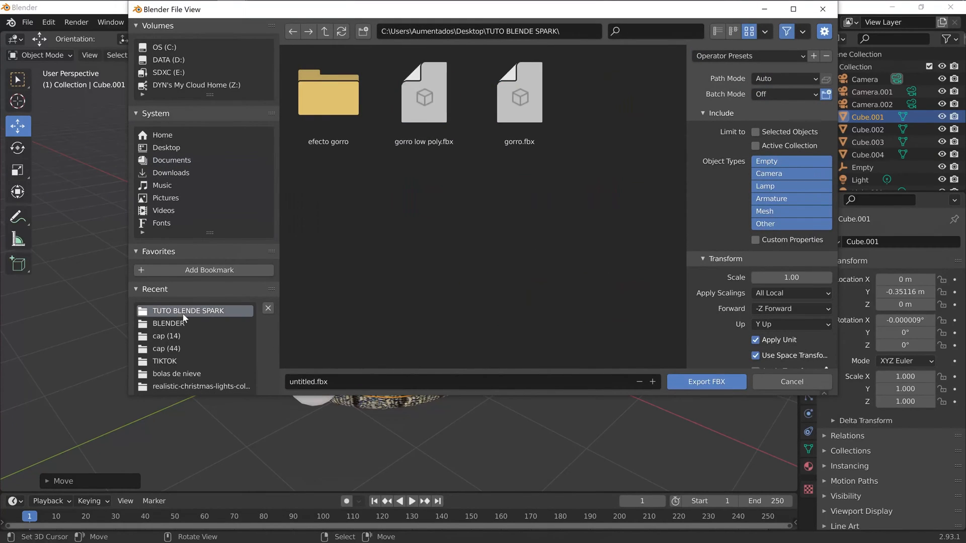
click(428, 121)
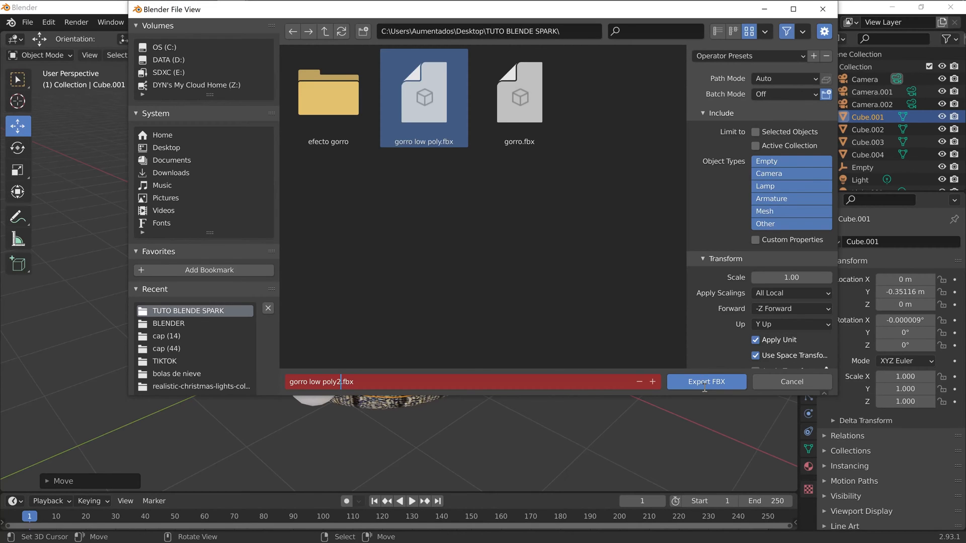
click(706, 385)
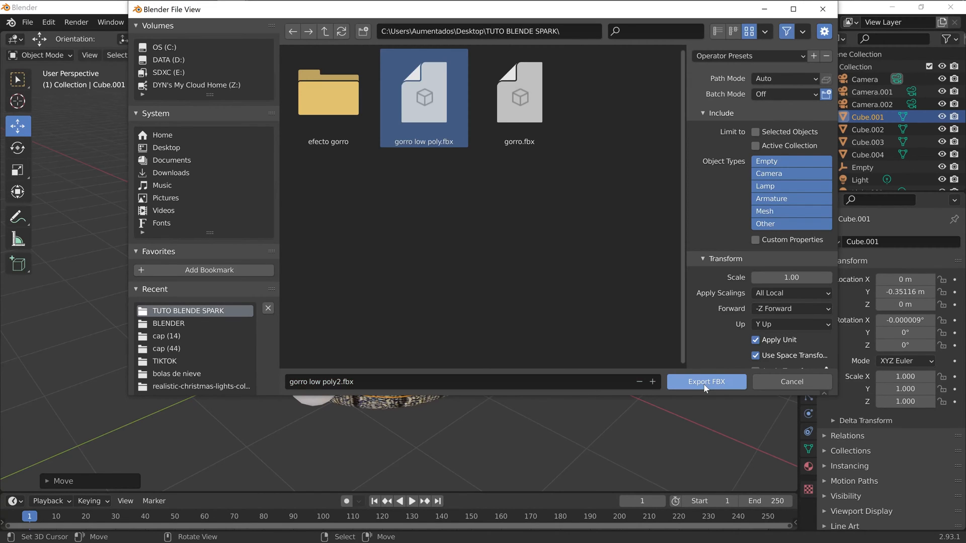
click(712, 381)
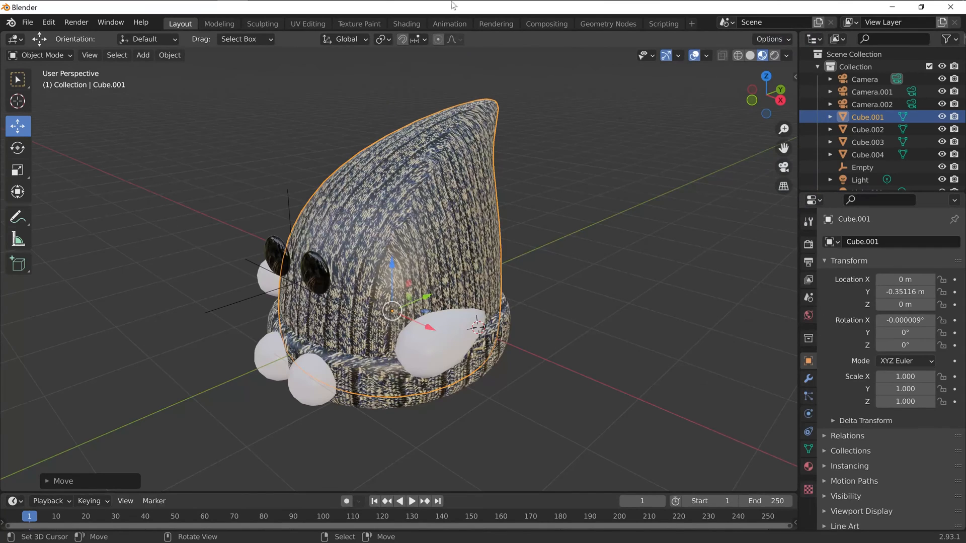
Step: Switch to Spark AR Studio and delete the gorro low poly asset collection, including its files in the project folder
mouse_move(311, 1)
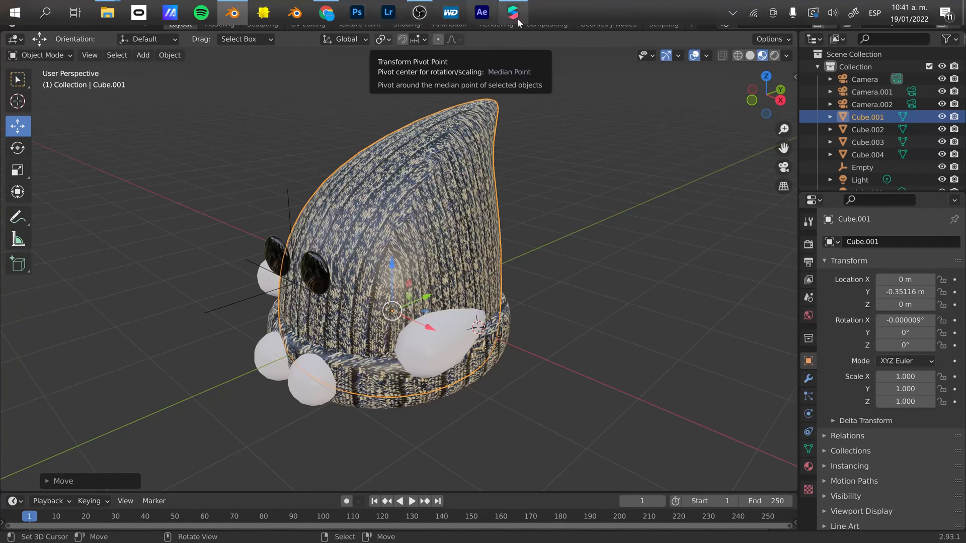
mouse_move(518, 23)
click(523, 75)
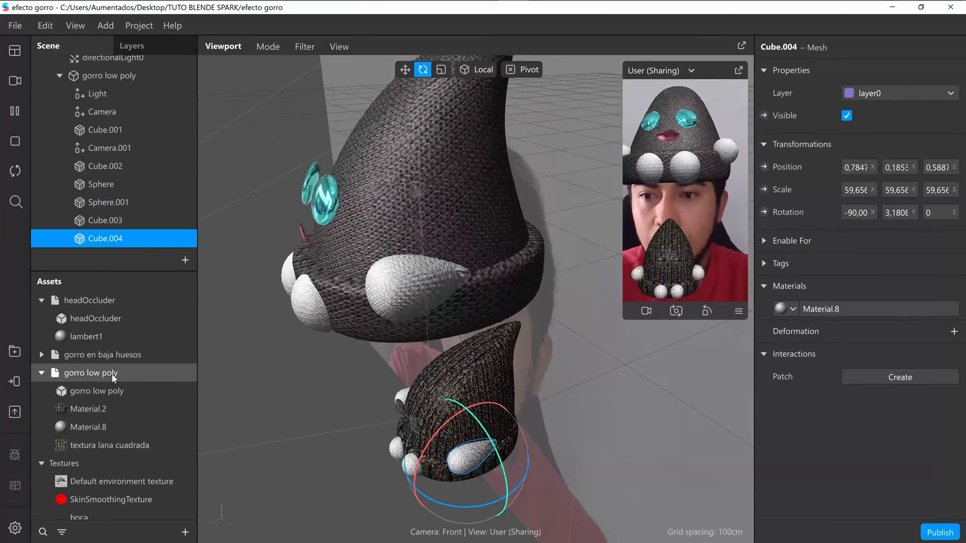
click(112, 374)
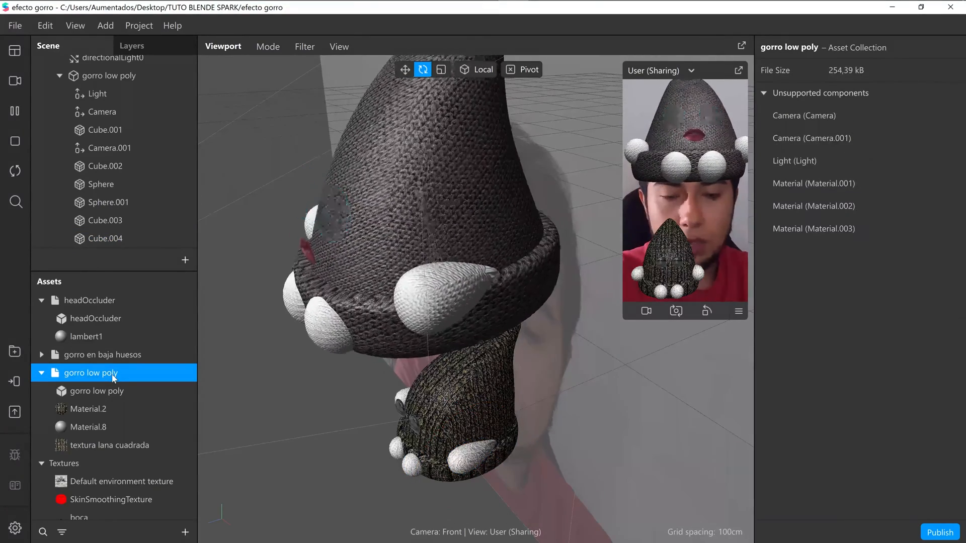
key(Delete)
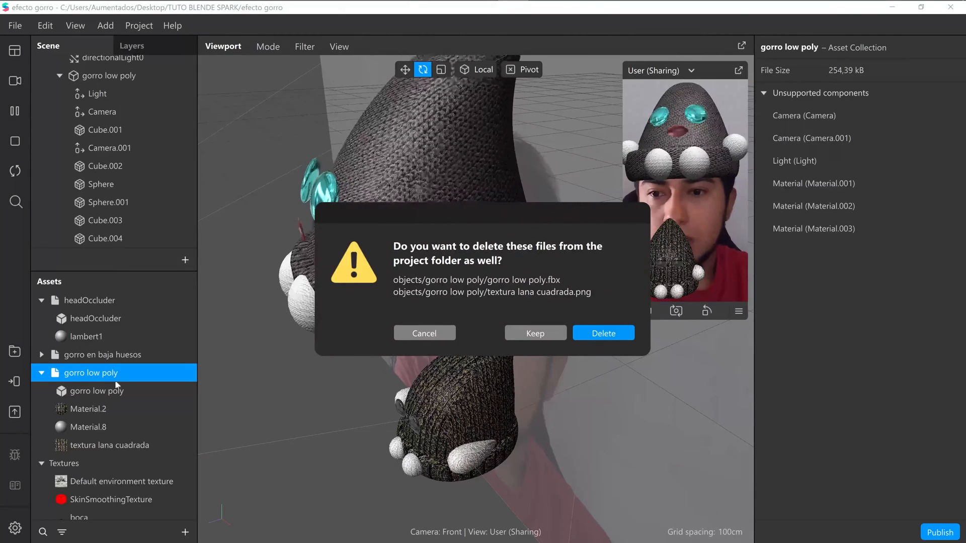
click(604, 334)
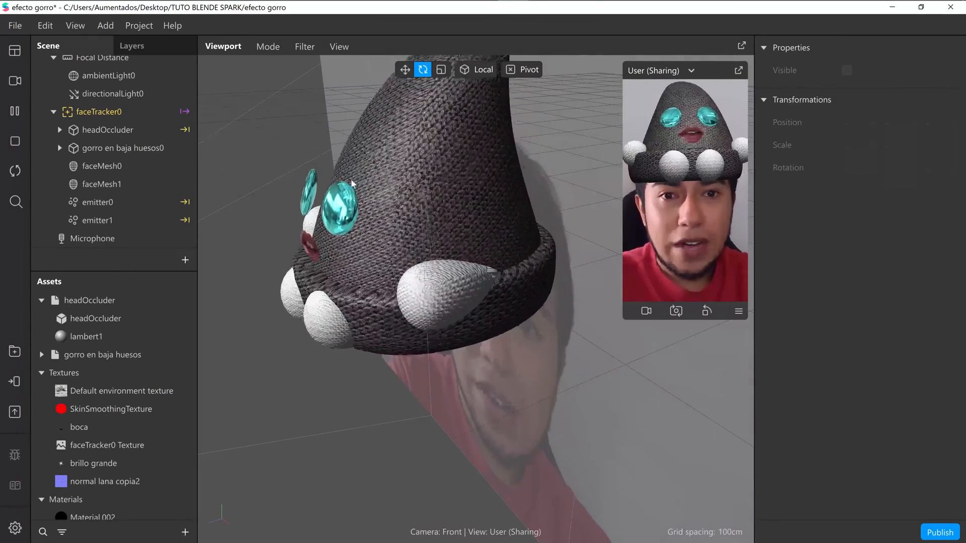
Step: Hide the hat object gorro en baja huesos0 and both particle emitters, emitter0 and emitter1
click(147, 147)
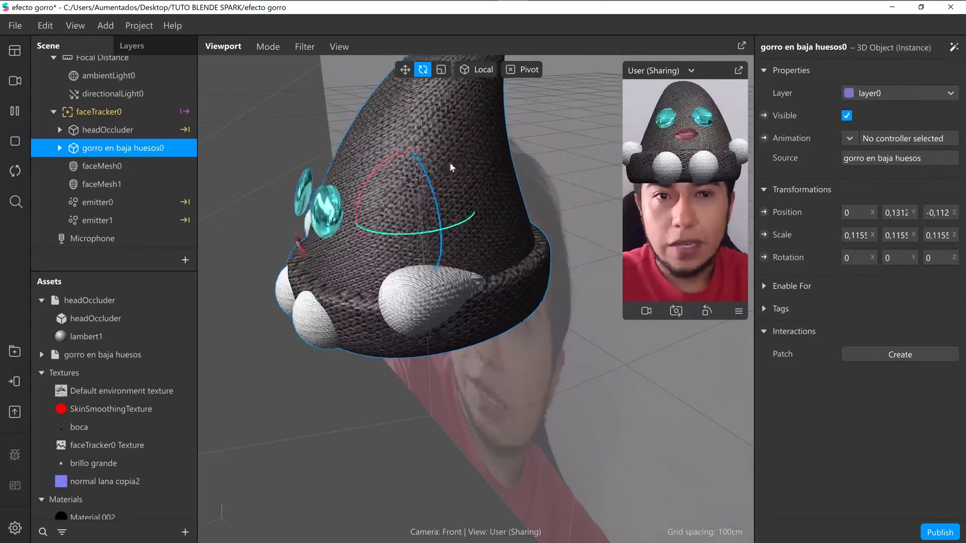
click(848, 115)
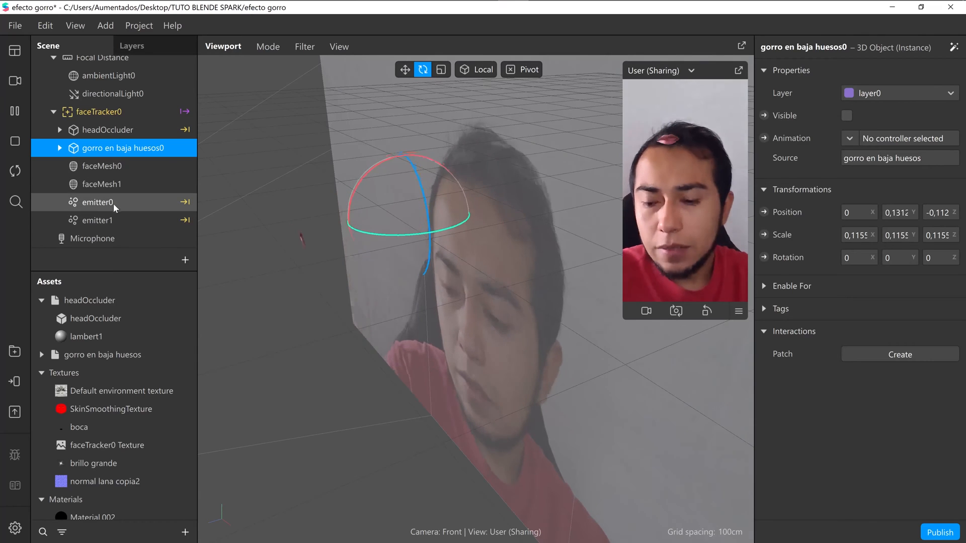
click(123, 215)
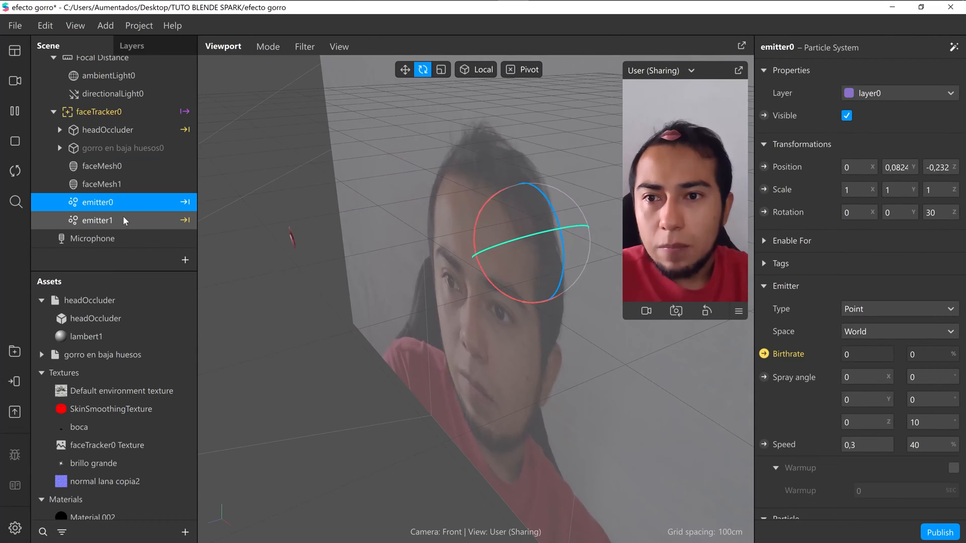
shift+click(123, 217)
click(847, 116)
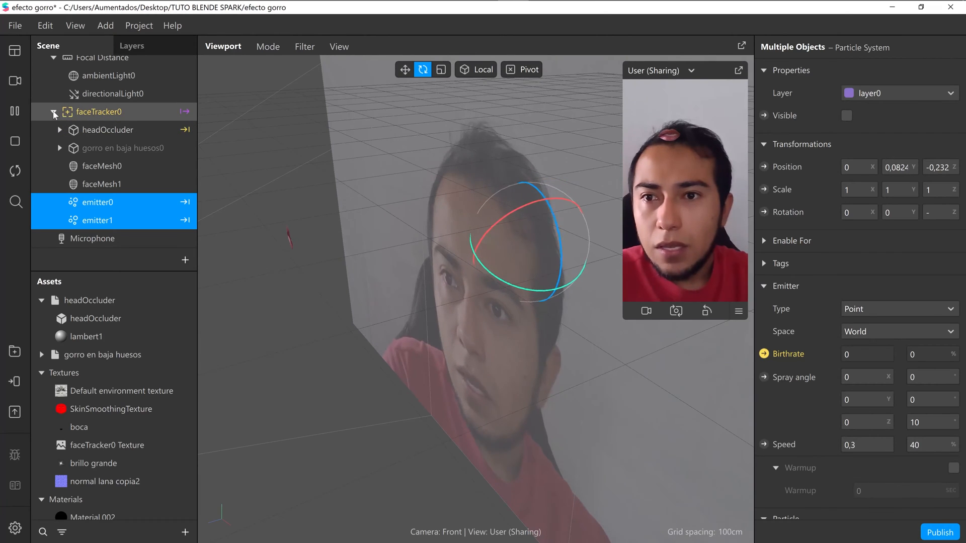
Step: Hide the whole face tracker faceTracker0 with all the objects it contains
click(53, 112)
click(112, 155)
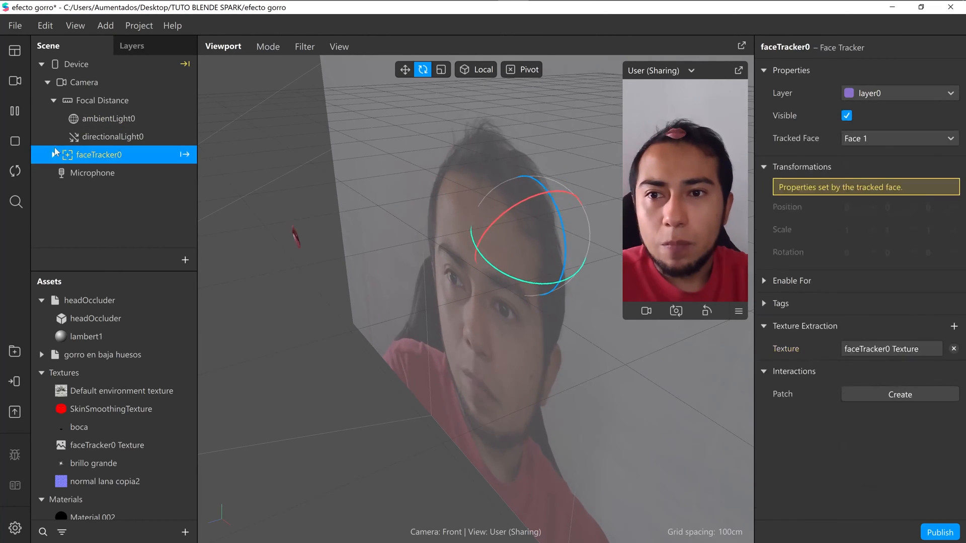
click(54, 155)
scroll(141, 204, down, 2)
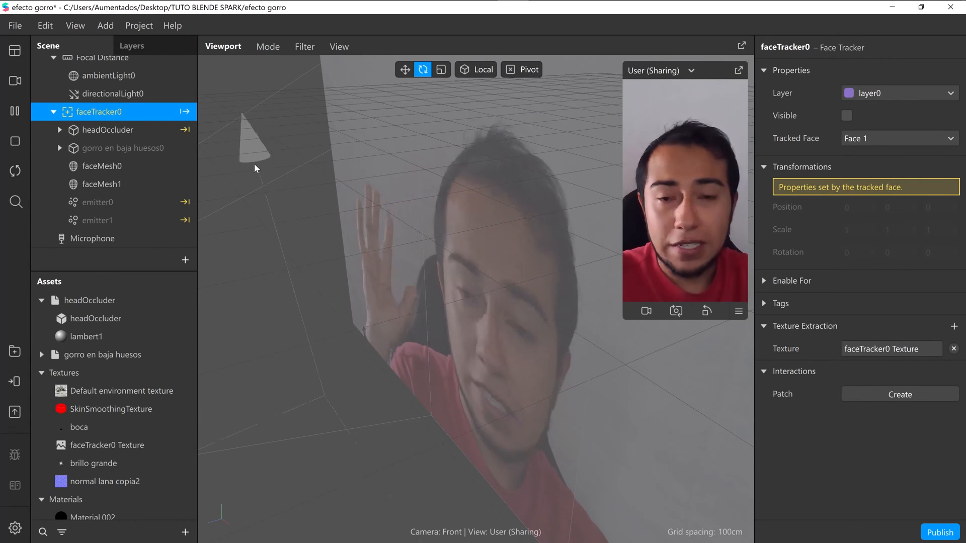
Step: Make gorro en baja huesos0, emitter0 and emitter1 visible again inside the face tracker
click(180, 149)
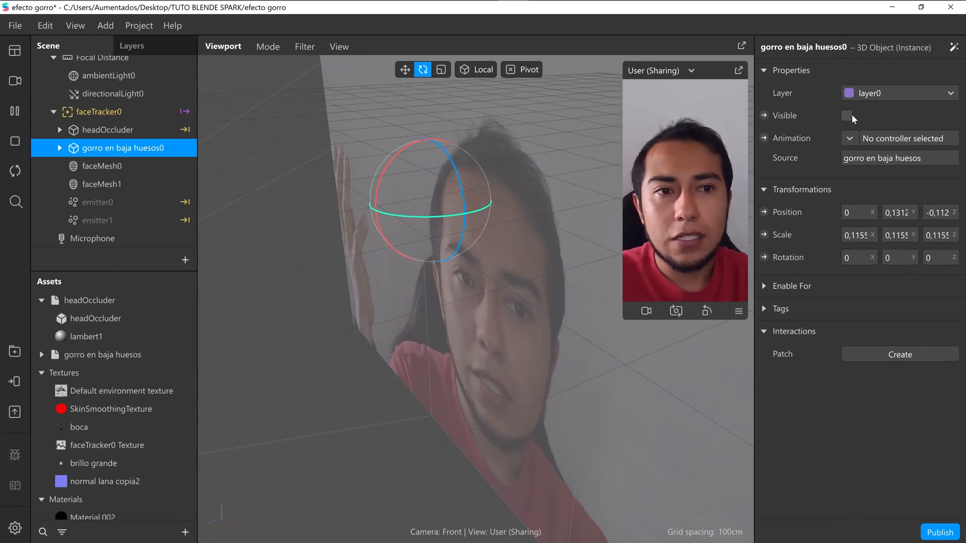
click(143, 185)
click(147, 202)
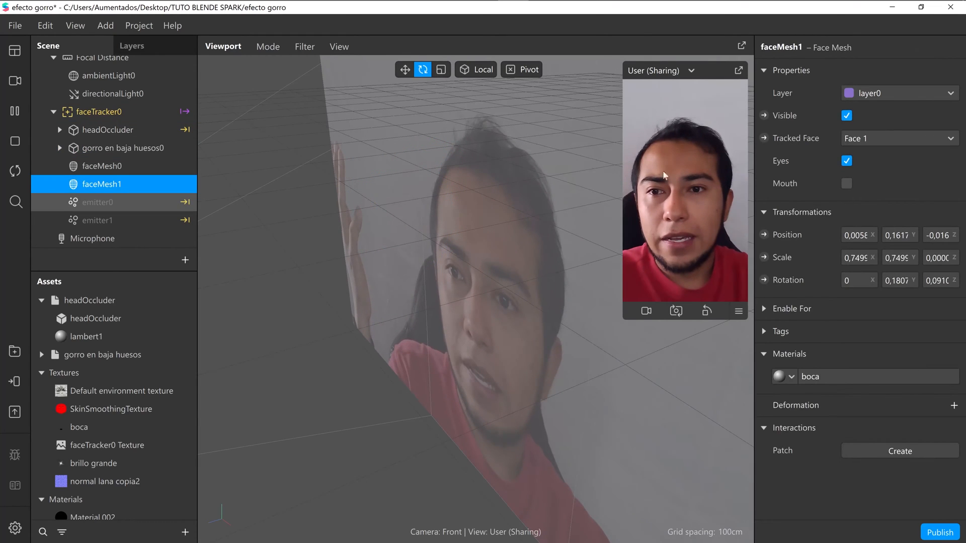
click(846, 117)
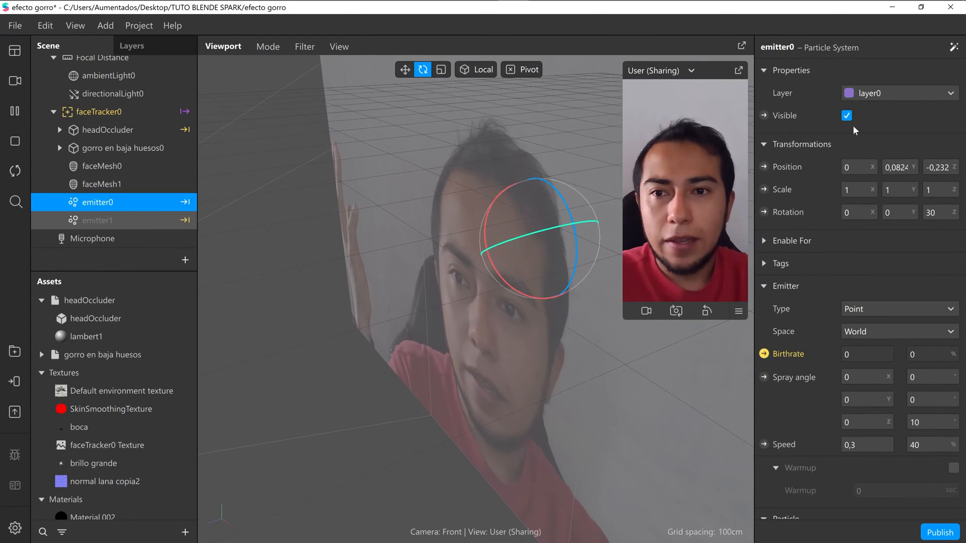
click(147, 220)
Step: Show faceTracker0 briefly to check its contents, hide it again and collapse its hierarchy
click(142, 111)
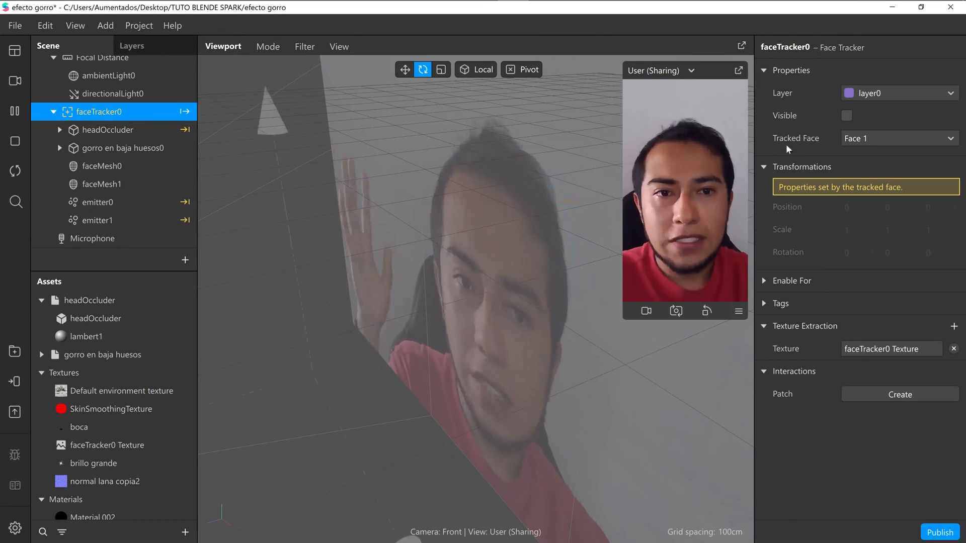
click(848, 116)
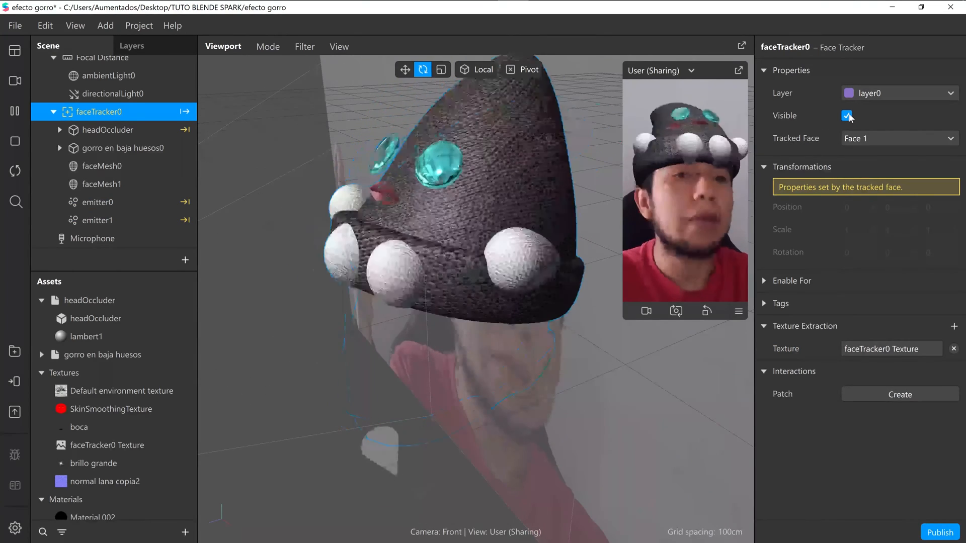
click(848, 116)
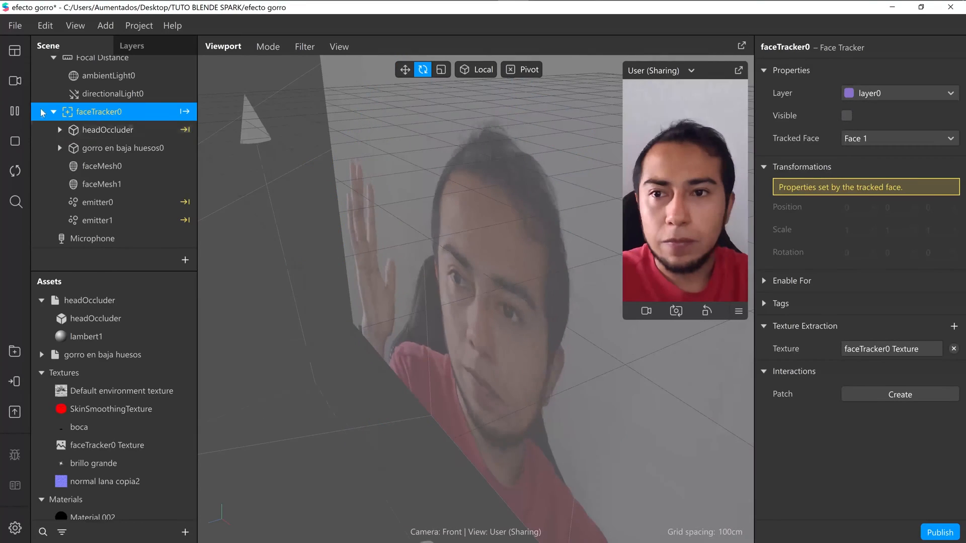
click(54, 112)
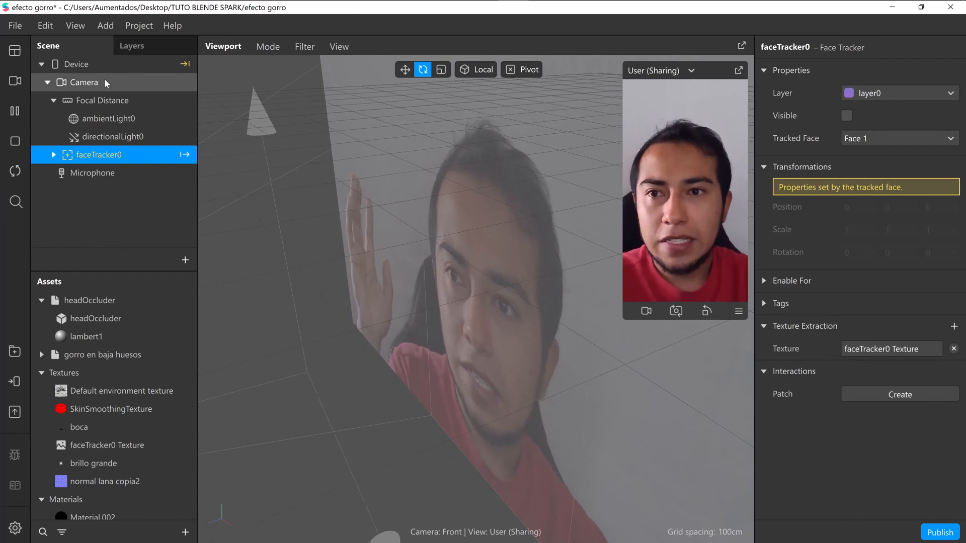
Step: Add a new Face Tracker under Focal Distance
right_click(142, 100)
mouse_move(186, 121)
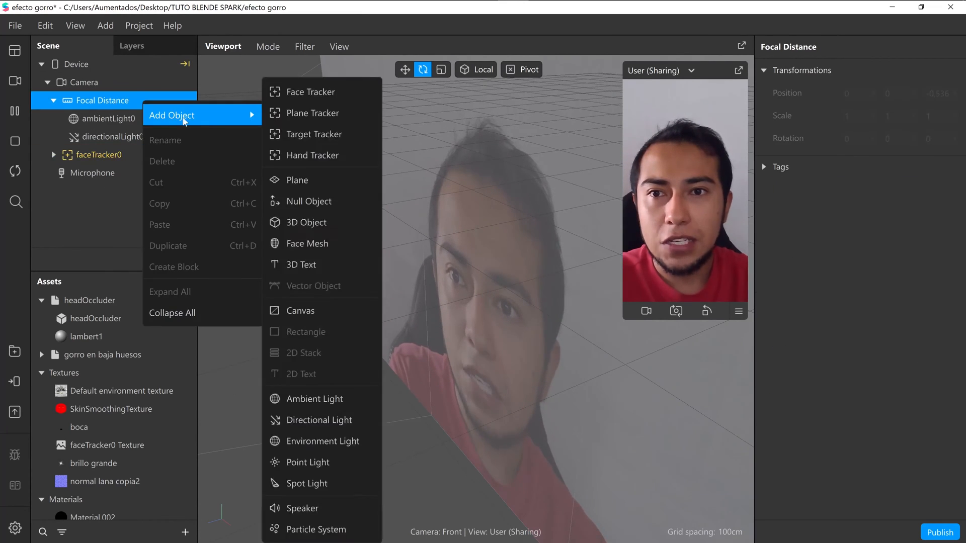
click(328, 93)
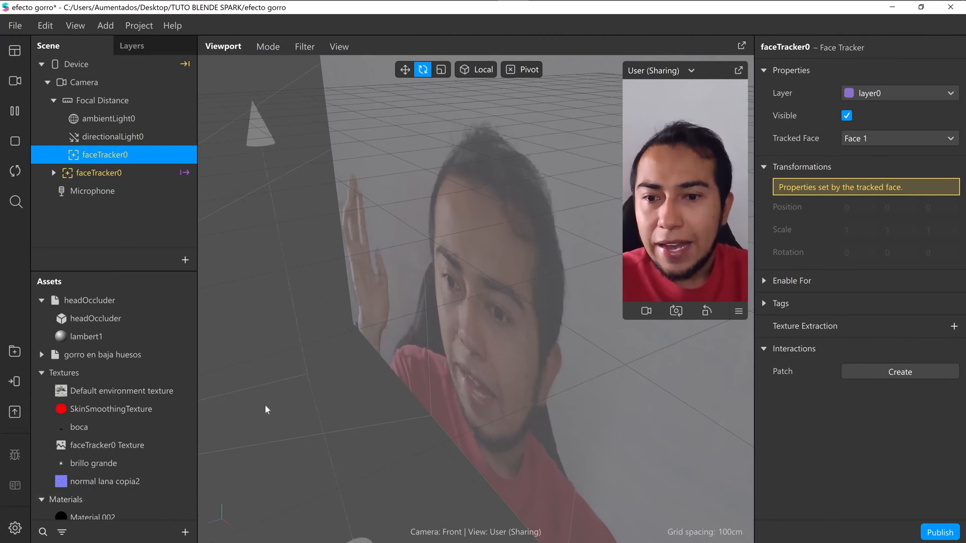
click(185, 533)
mouse_move(250, 315)
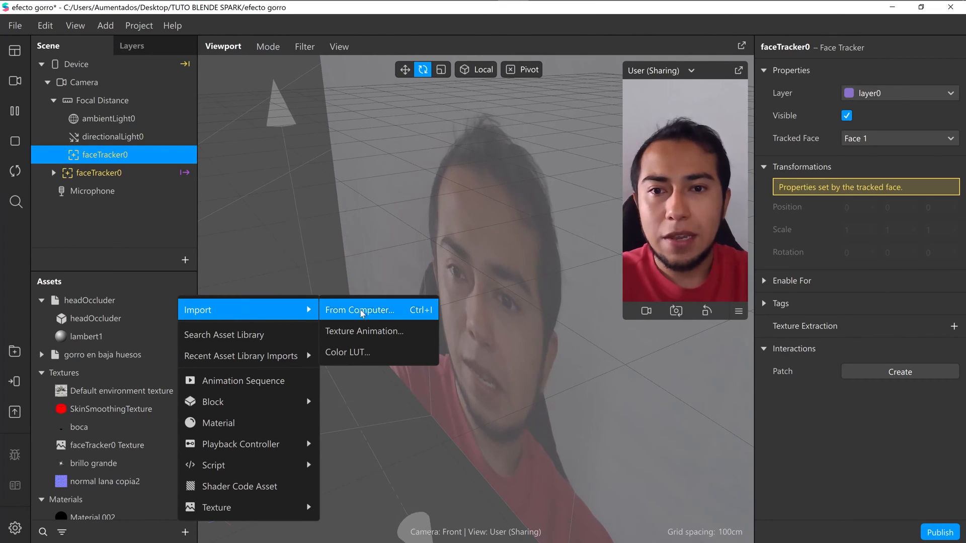
click(109, 218)
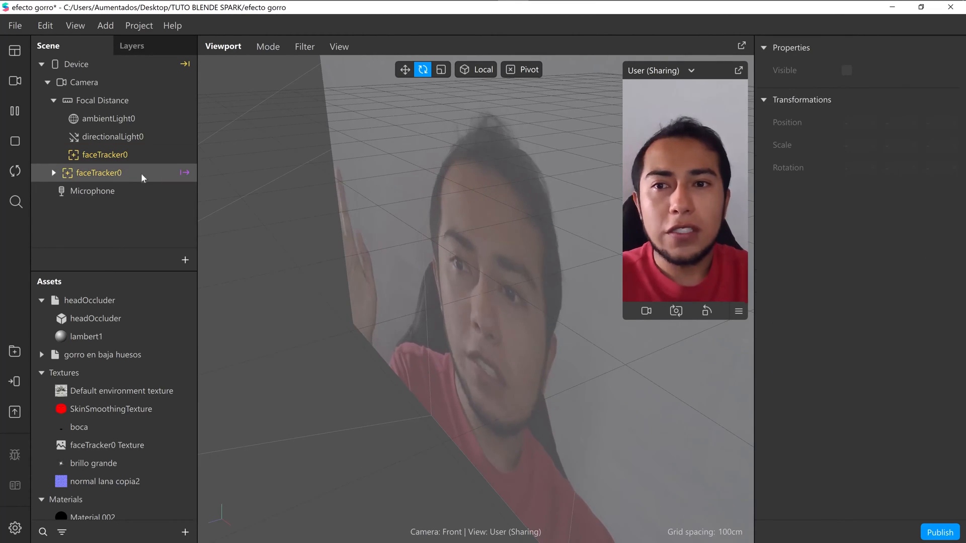
Step: Rename the newly added face tracker as gorro 2
click(138, 173)
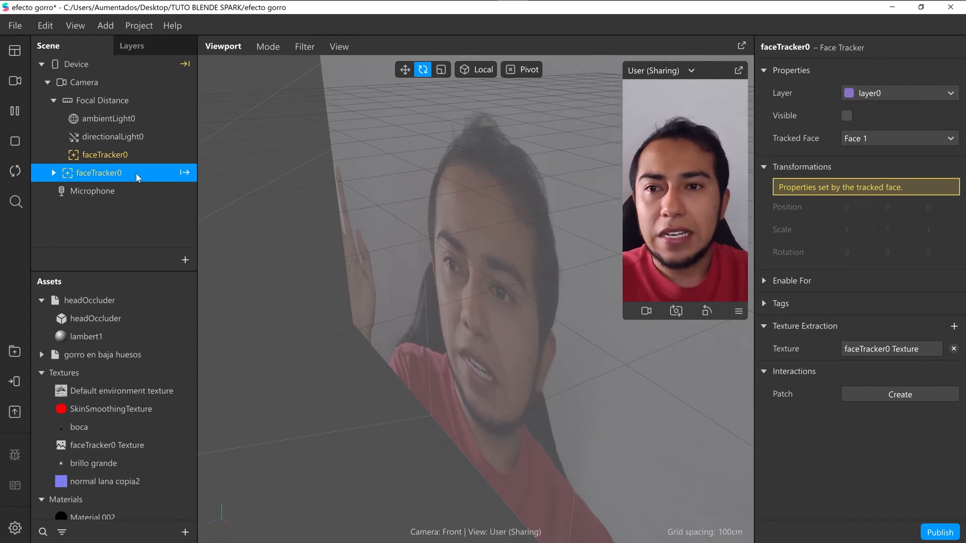
click(114, 156)
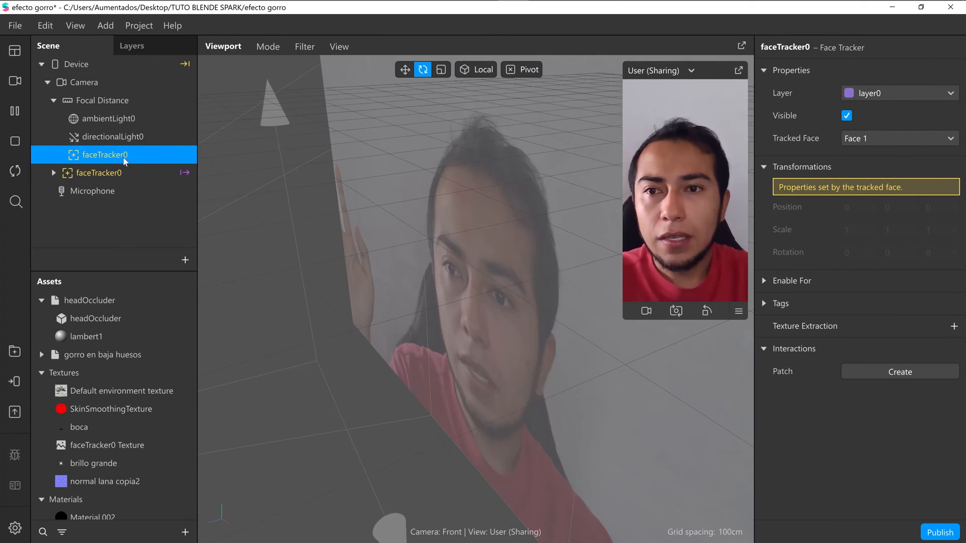
double_click(125, 156)
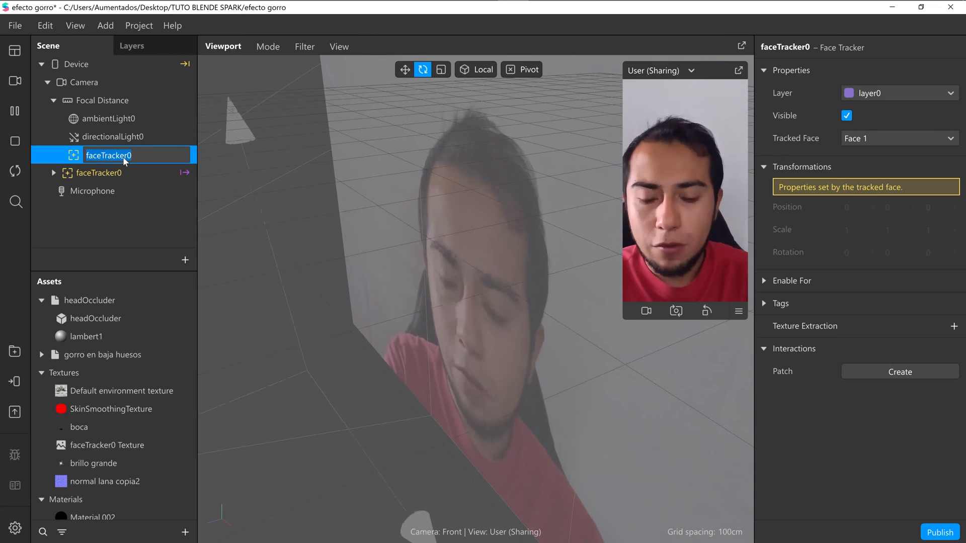
text(gorro 2)
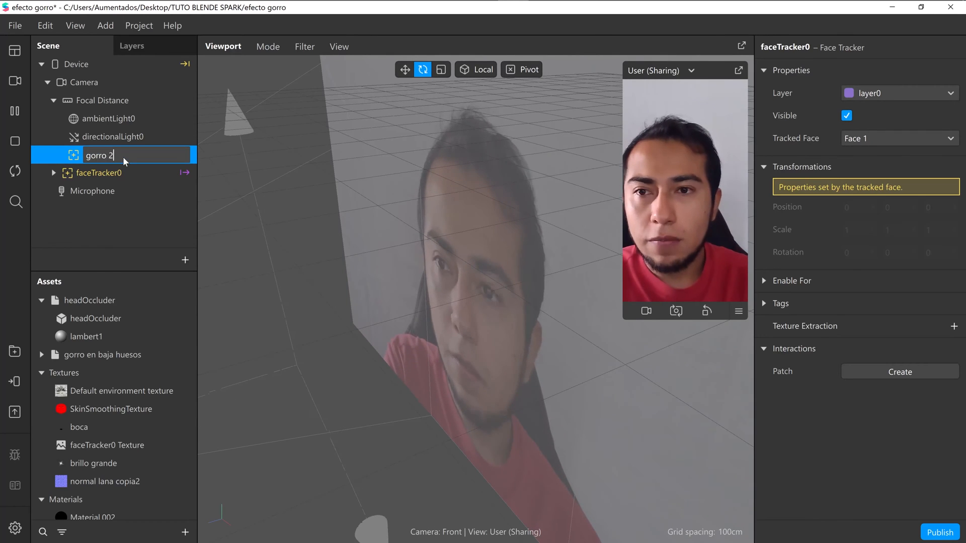
Step: Confirm the face tracker name gorro 2 and import gorro low poly2 into it as a 3D object
key(Return)
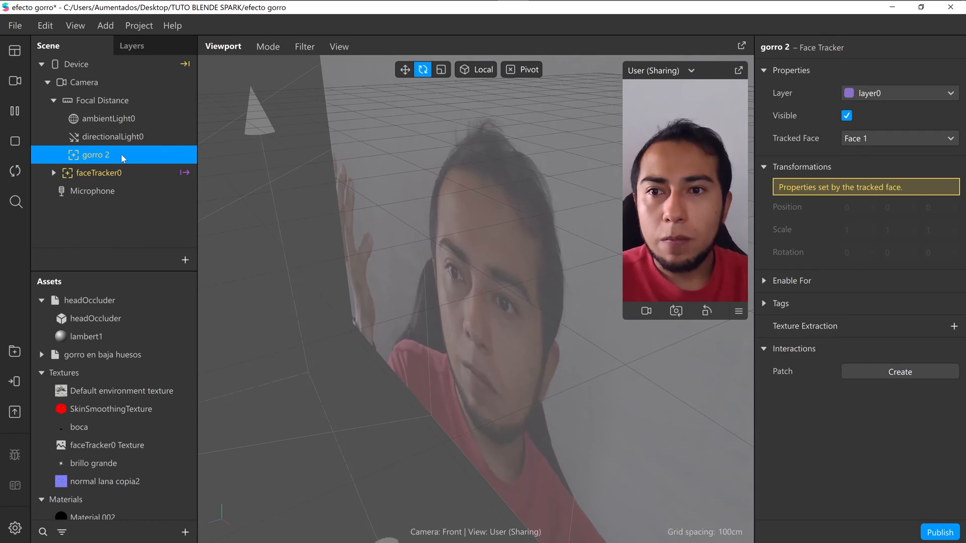
right_click(123, 156)
mouse_move(145, 176)
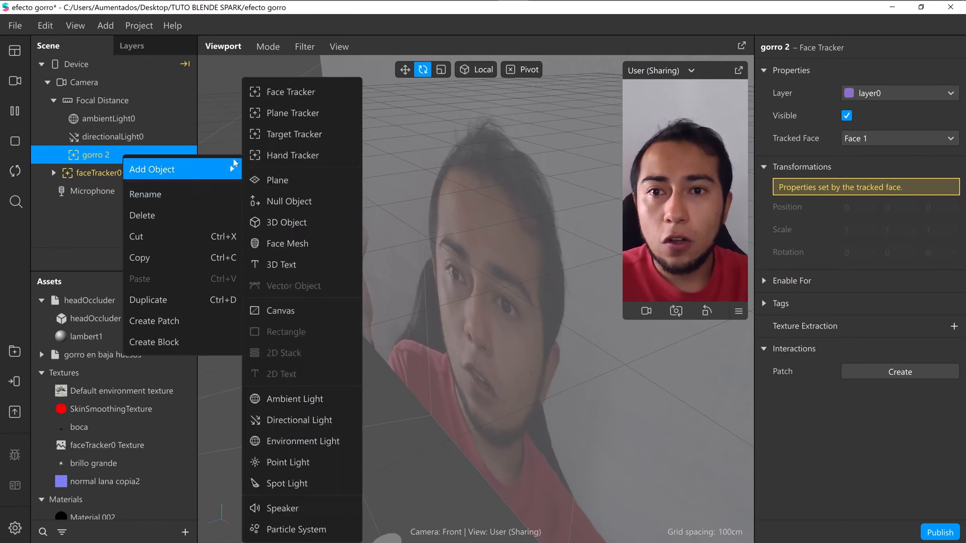
click(326, 227)
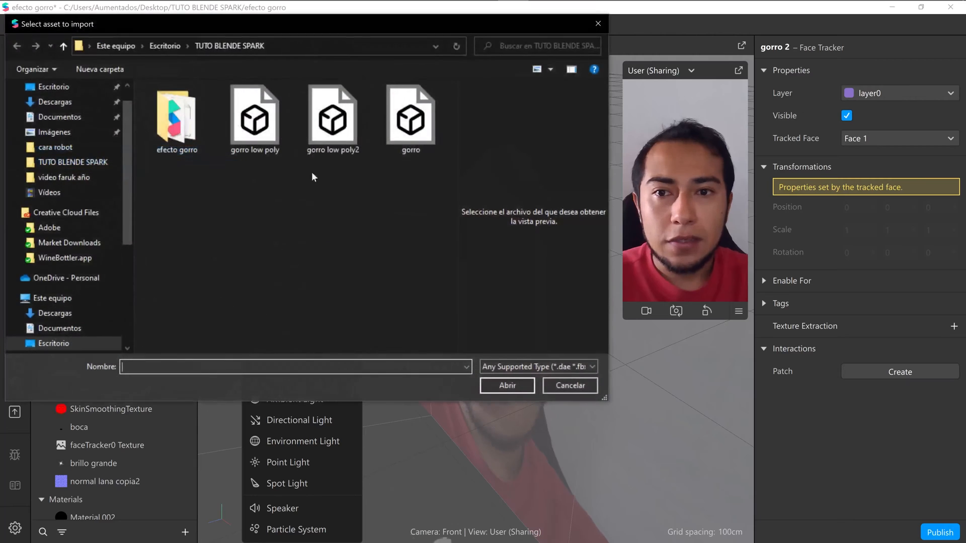
click(325, 132)
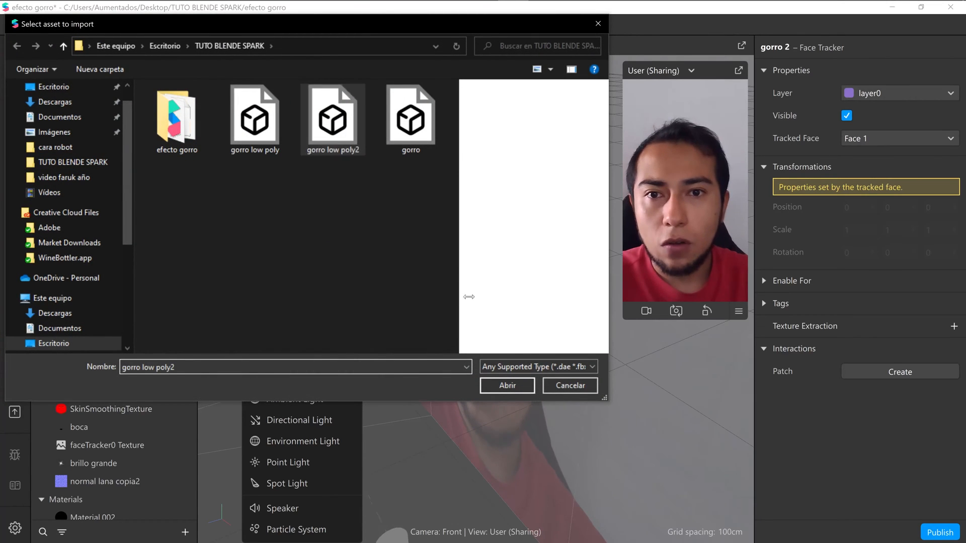
click(507, 385)
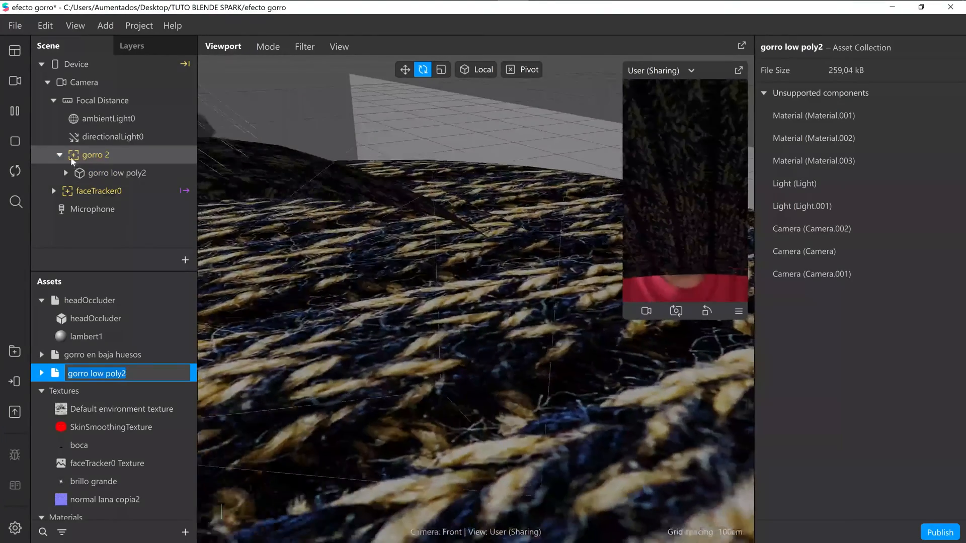
Step: Pause the preview video, scale gorro low poly2 uniformly down to 0.1, and resume playback
click(60, 155)
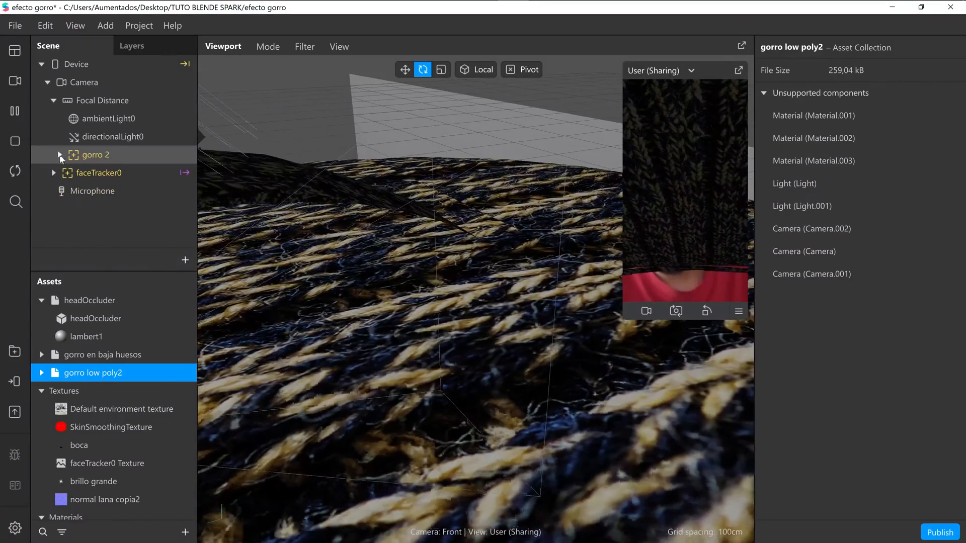
click(60, 155)
click(126, 173)
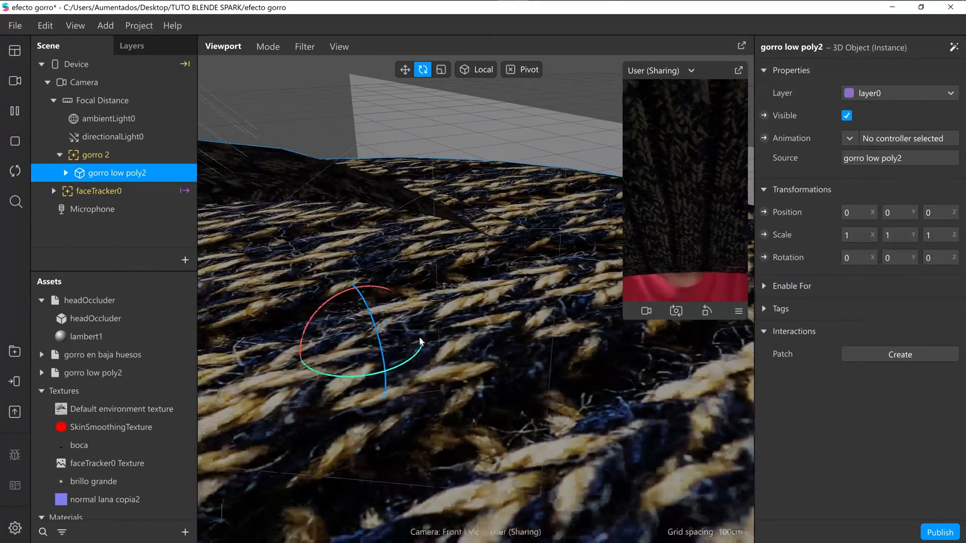
key(r)
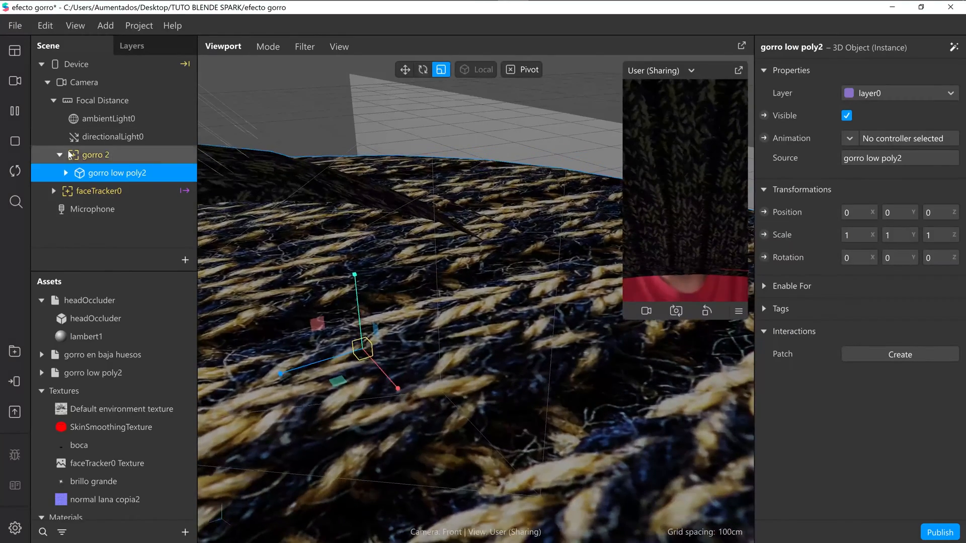
click(14, 111)
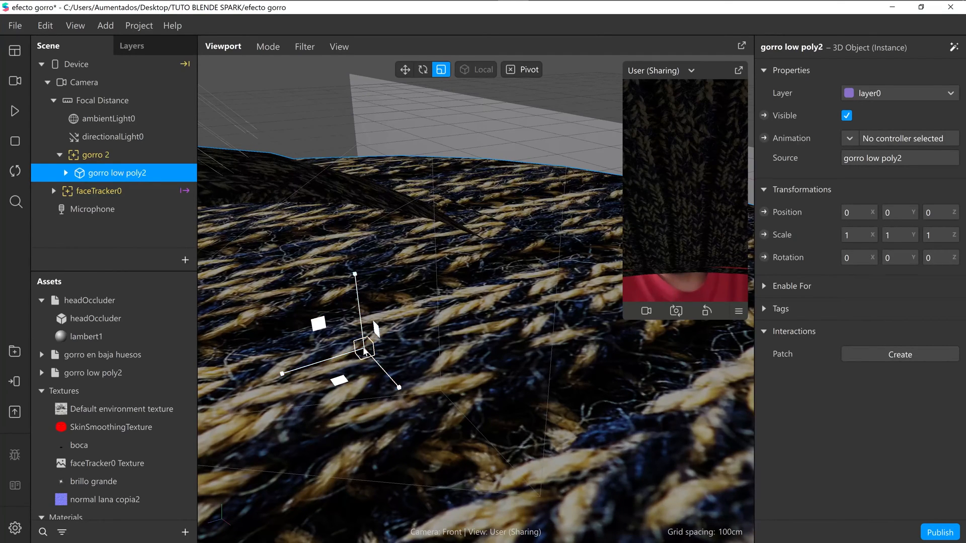
drag(366, 351, 304, 358)
scroll(340, 348, down, 3)
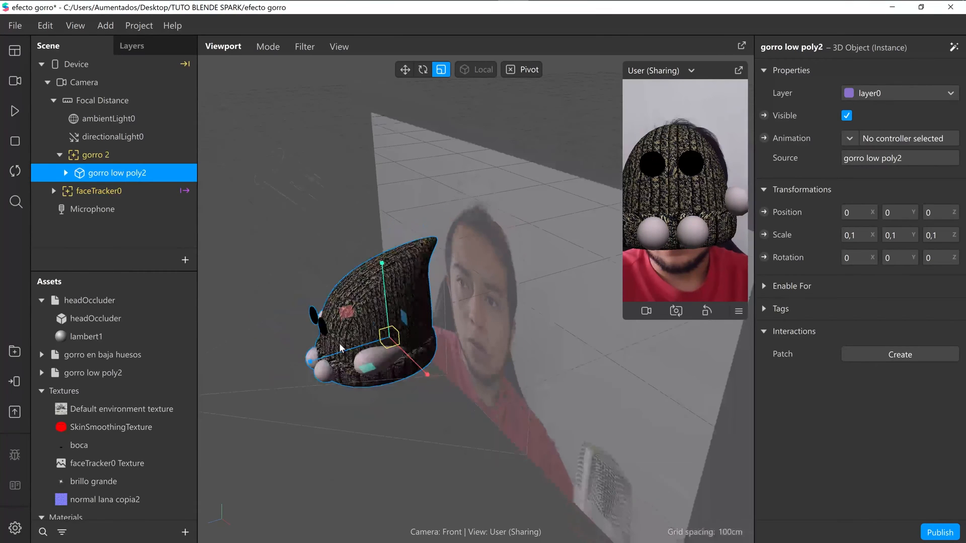
click(15, 111)
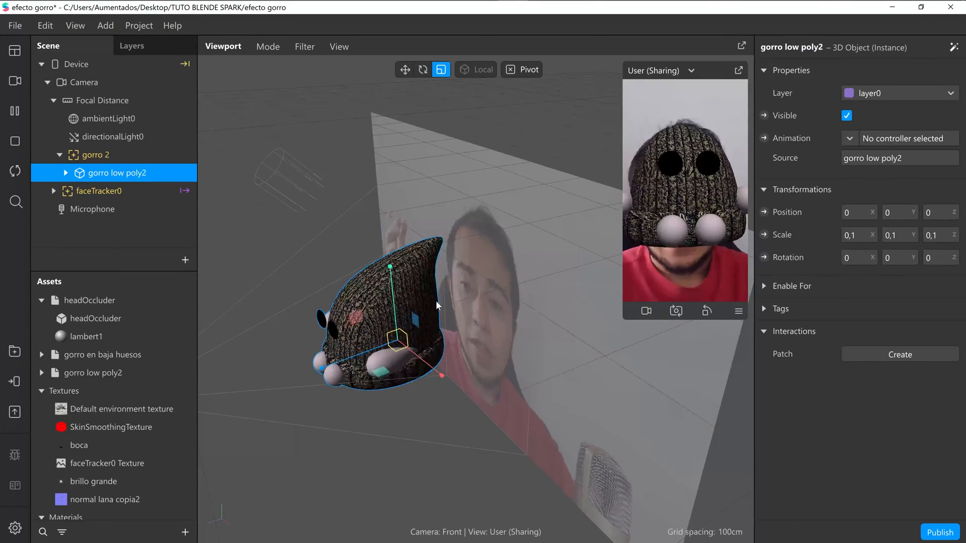
Step: Add a Face Mesh inside the gorro 2 face tracker as a head reference
click(128, 160)
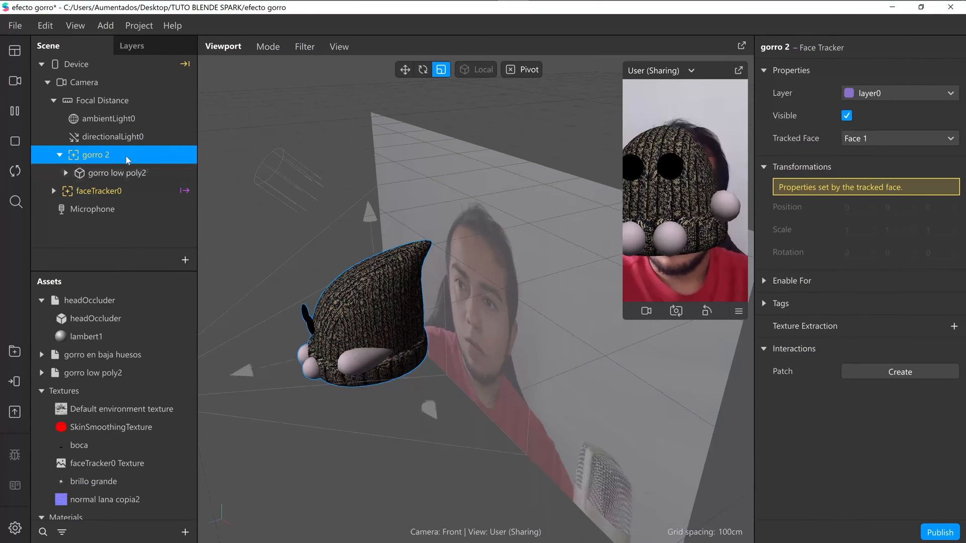
right_click(127, 157)
mouse_move(212, 171)
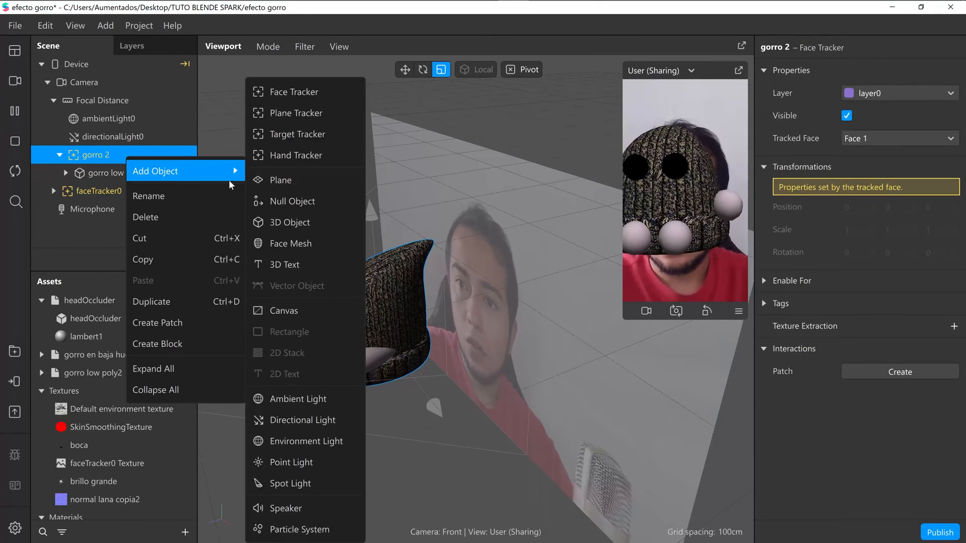
click(322, 242)
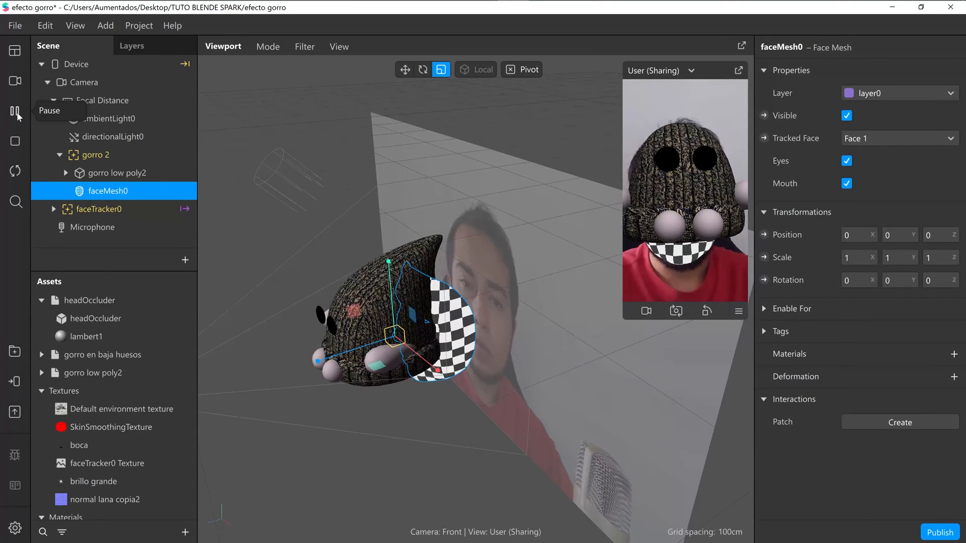
Step: Pause the preview video and move gorro low poly2 up and back onto the head, to about Y 0.096 and Z -0.117
click(335, 335)
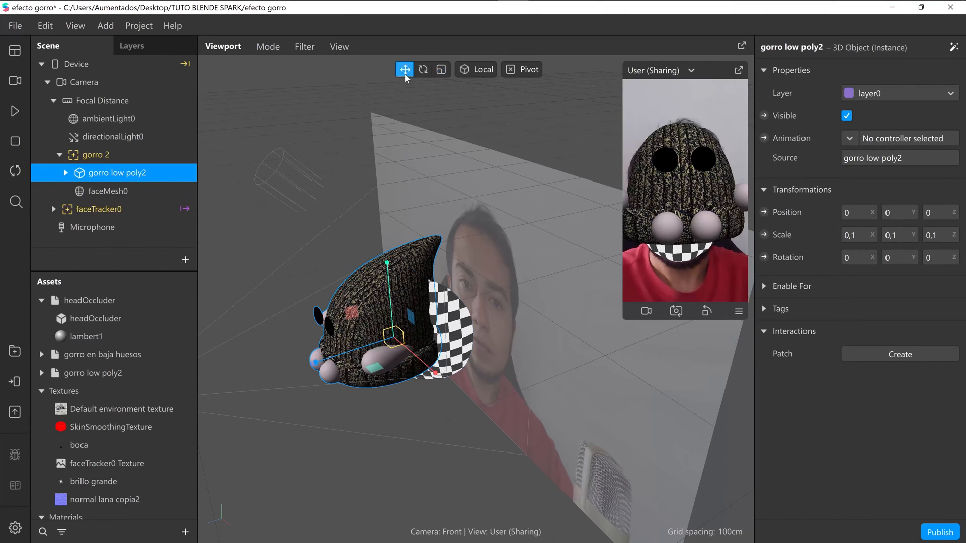
scroll(451, 325, up, 3)
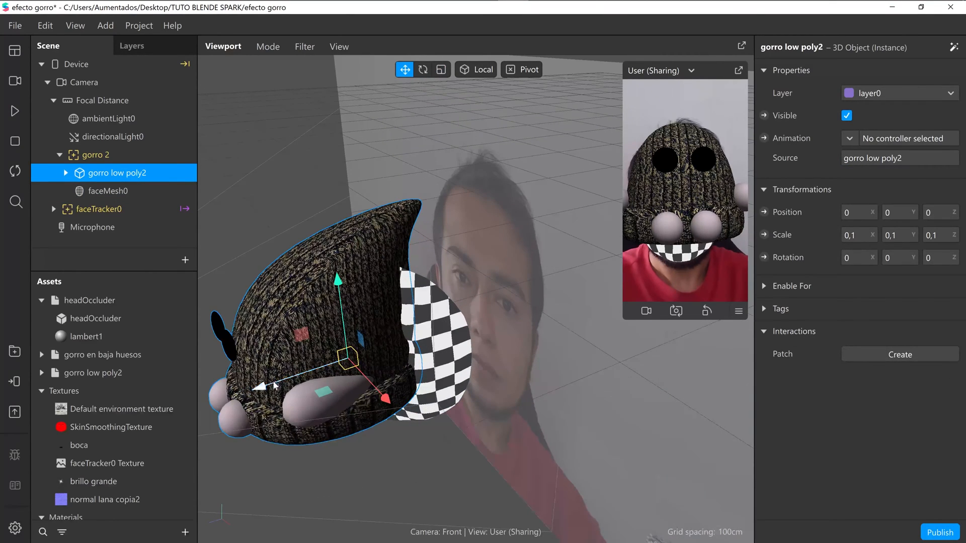
drag(274, 385, 464, 247)
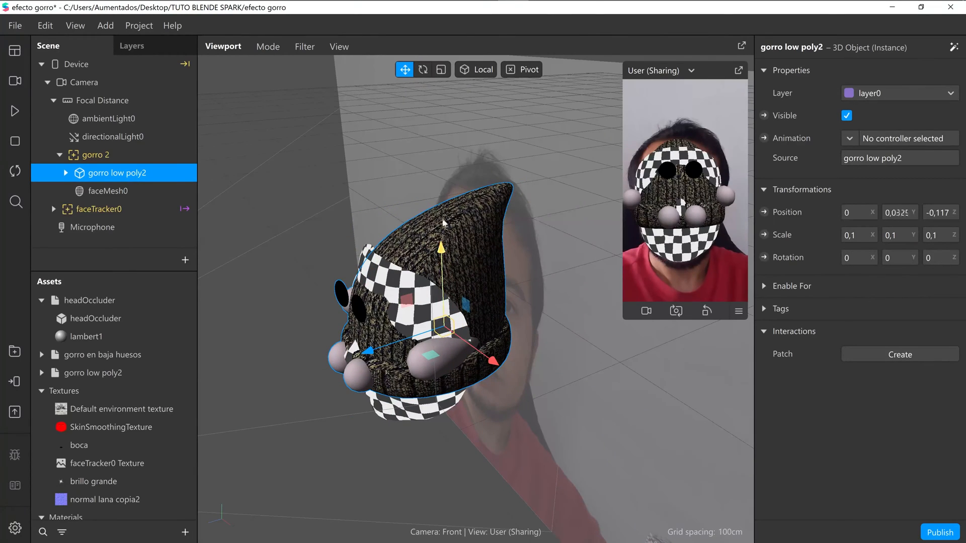
drag(444, 221, 451, 190)
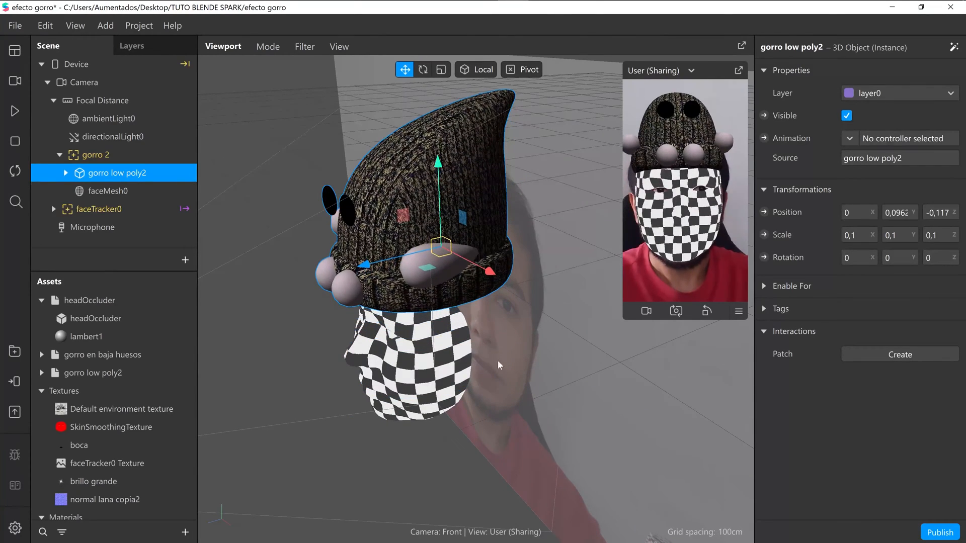
Step: Scale the hat uniformly to 0.12 and move it farther back on the head, to about Z -0.151
drag(506, 366, 547, 372)
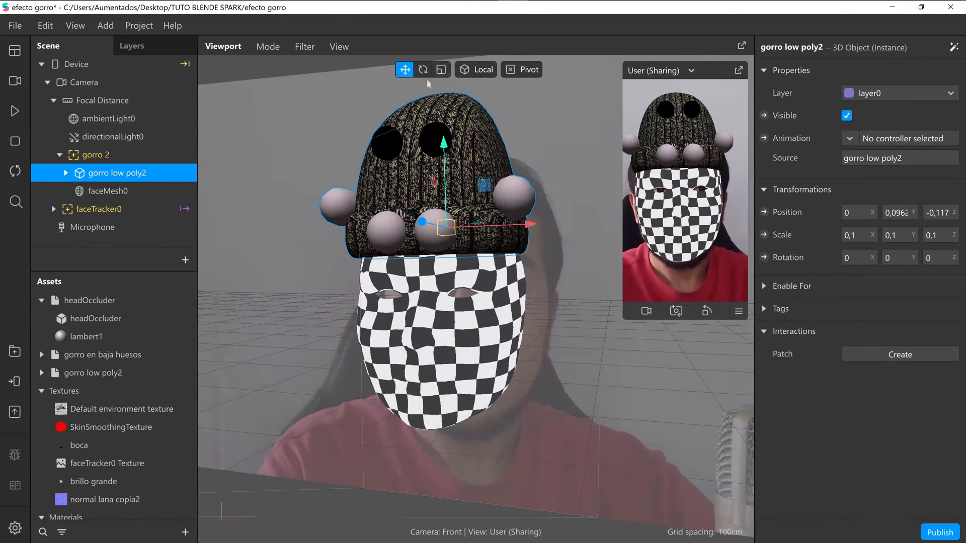
drag(450, 231, 546, 245)
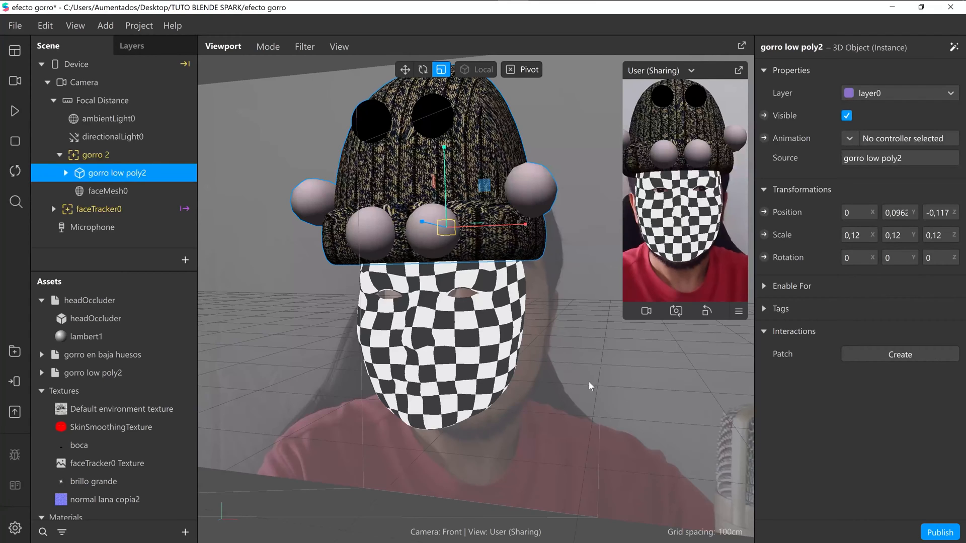
drag(590, 387, 440, 180)
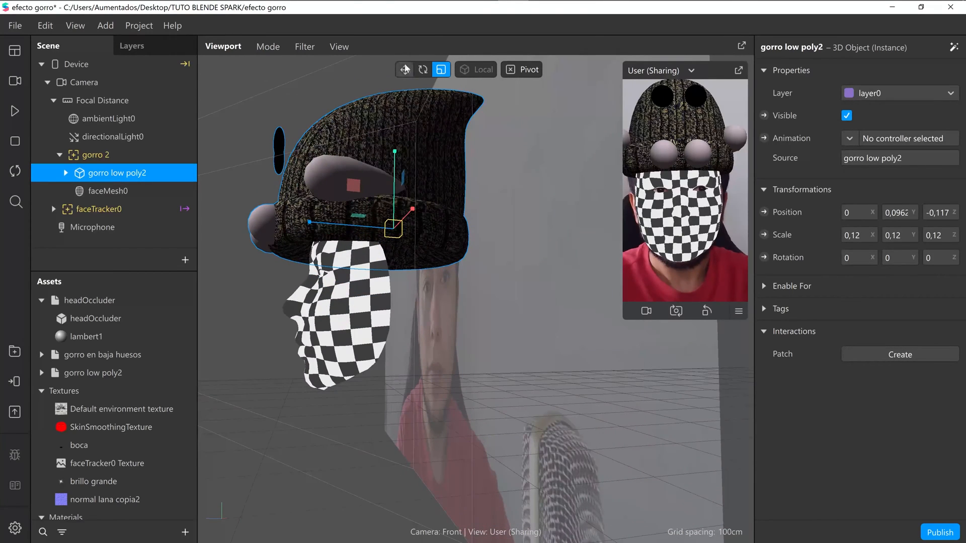
drag(317, 227, 349, 234)
Step: Widen the hat slightly along X and enlarge it overall to a scale of about 0.128
click(441, 70)
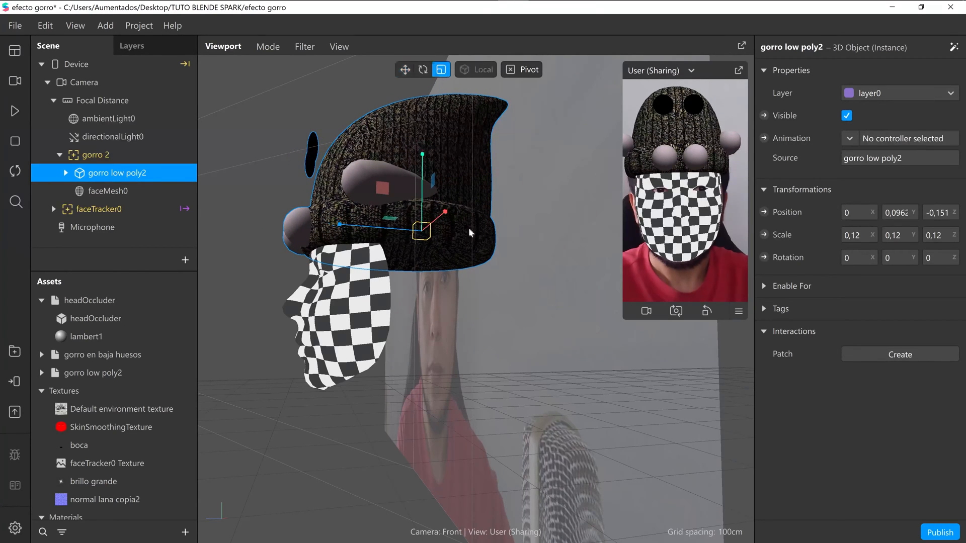
right_drag(432, 343, 514, 368)
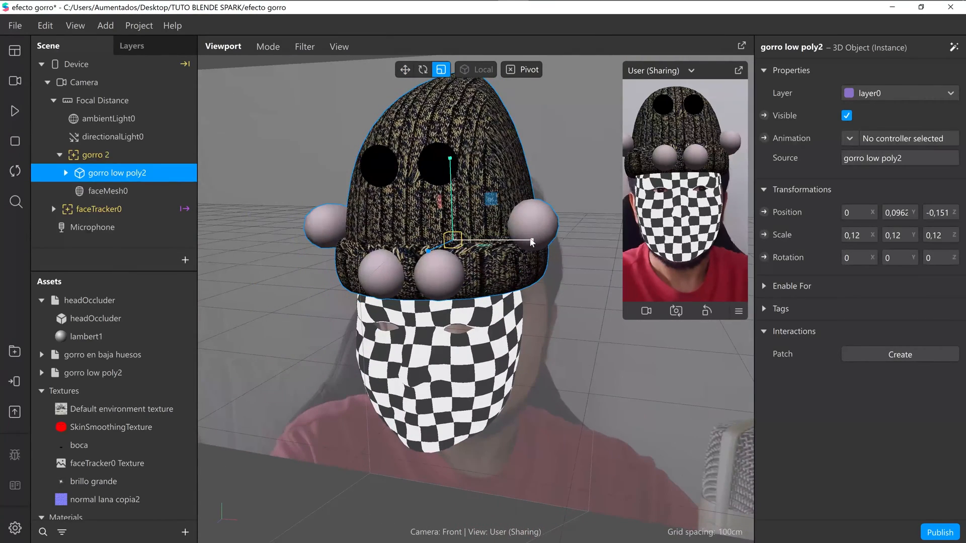
mouse_move(532, 242)
mouse_down()
mouse_move(521, 243)
mouse_move(533, 242)
mouse_up()
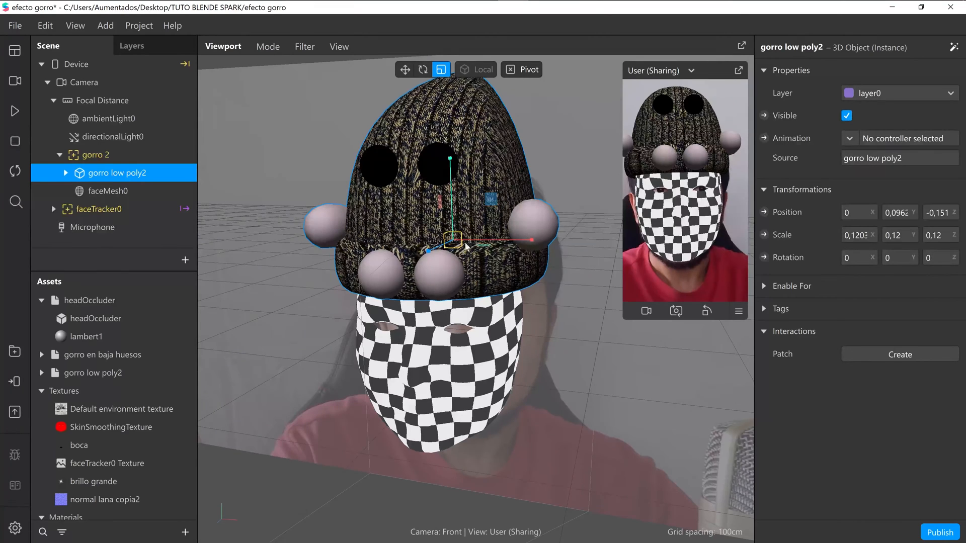
mouse_move(458, 243)
mouse_down()
mouse_move(475, 235)
mouse_move(446, 241)
mouse_up()
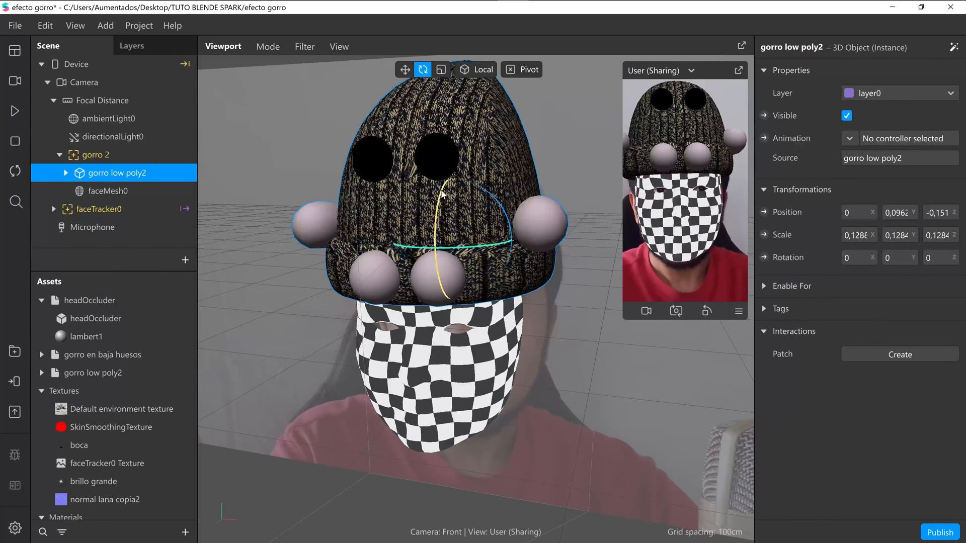
Step: Tilt the hat about 3.2° on X, reposition it to about Y 0.100 and Z -0.160, and check its fit with playback resumed
mouse_move(443, 194)
mouse_down()
mouse_move(445, 211)
mouse_move(446, 203)
mouse_up()
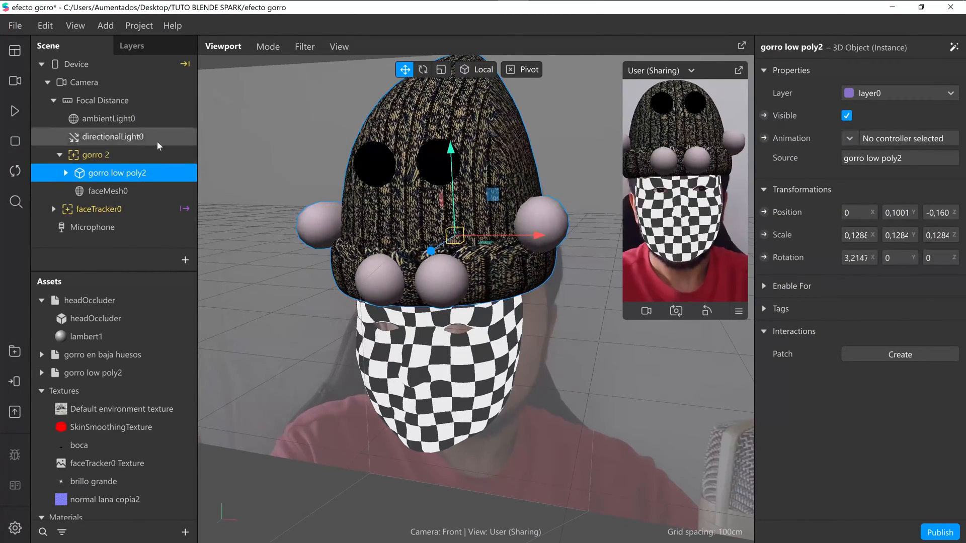
click(15, 110)
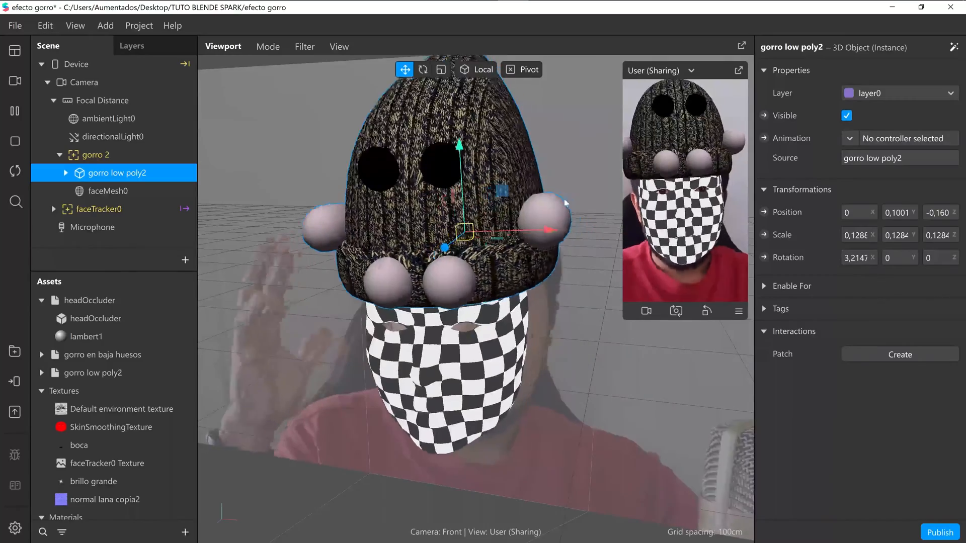
click(562, 233)
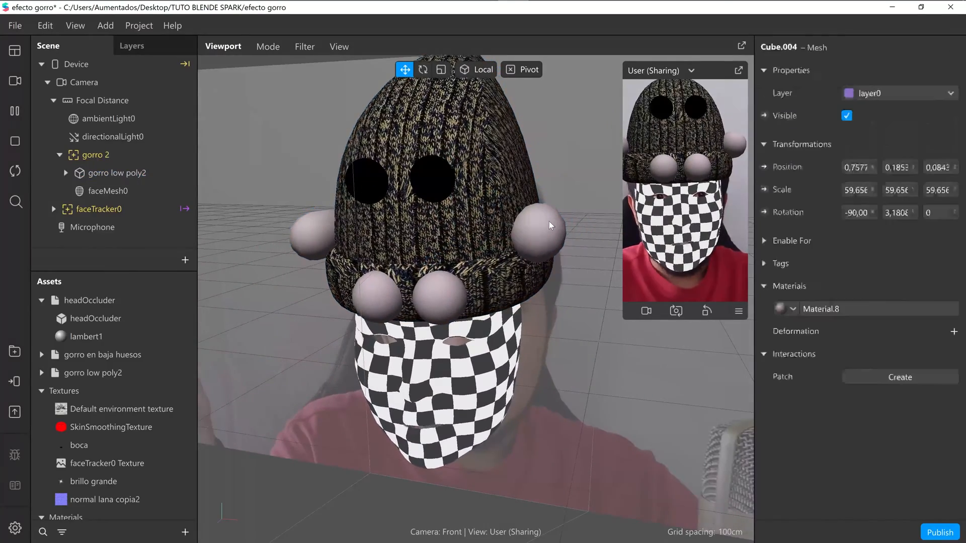
mouse_move(575, 308)
mouse_down()
mouse_move(567, 337)
mouse_move(511, 346)
mouse_move(562, 314)
mouse_up()
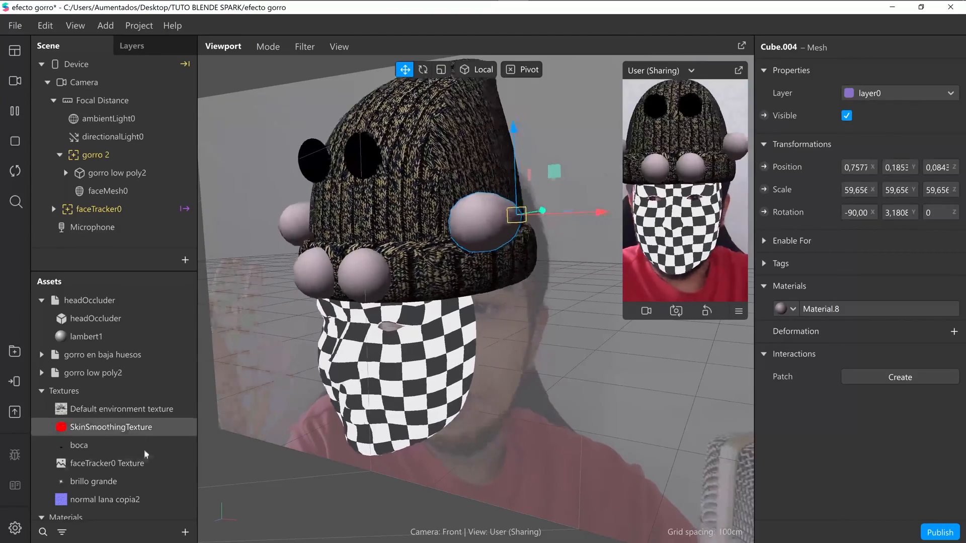
Step: Try to import the headOccluder FBX from the Z: drive's 0referenceFace/Mesh folder as a 3D object under the gorro 2 face tracker
click(185, 532)
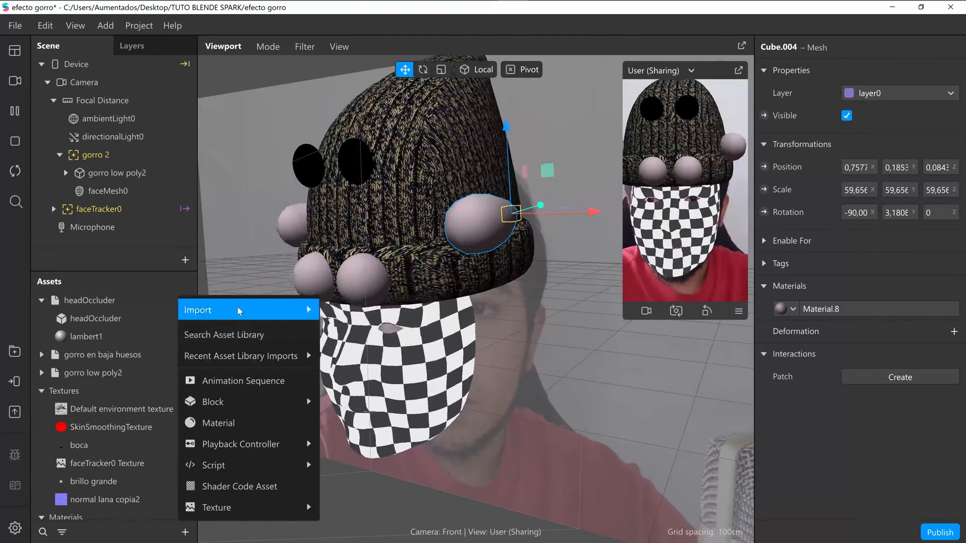
click(97, 156)
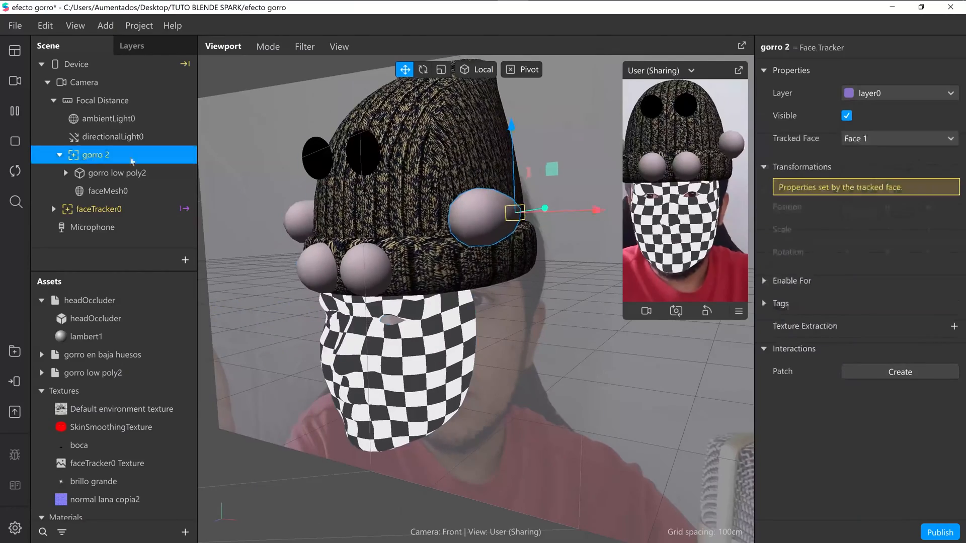
right_click(129, 161)
mouse_move(201, 171)
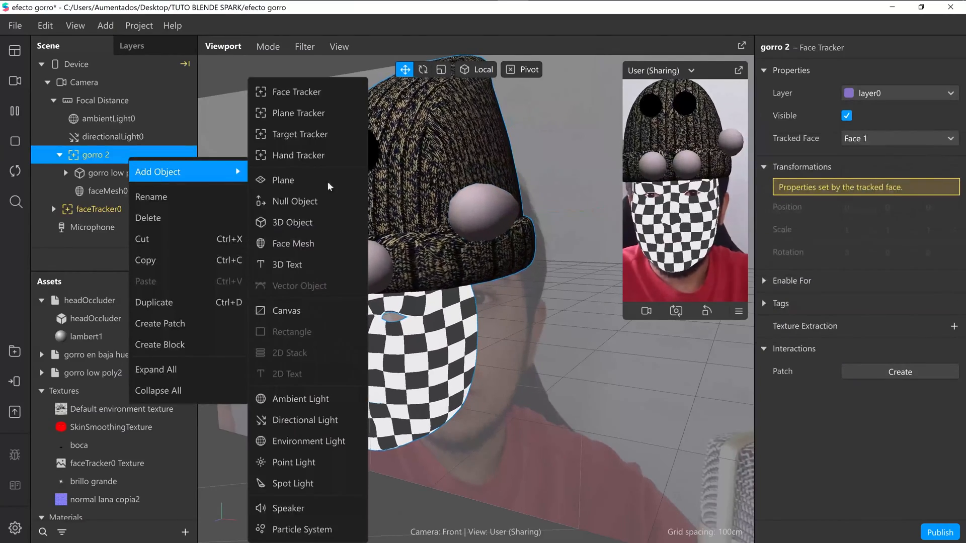
click(312, 223)
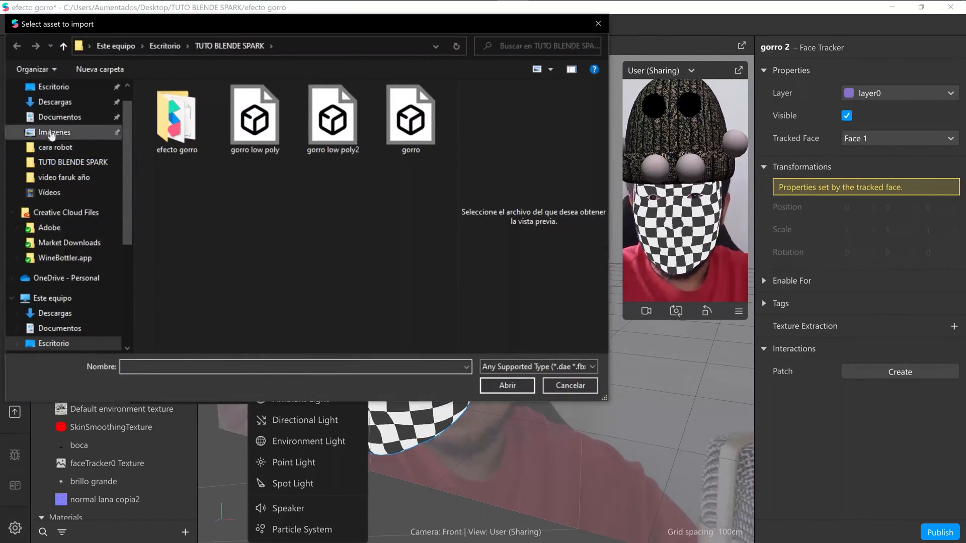
scroll(50, 302, down, 2)
scroll(50, 302, down, 3)
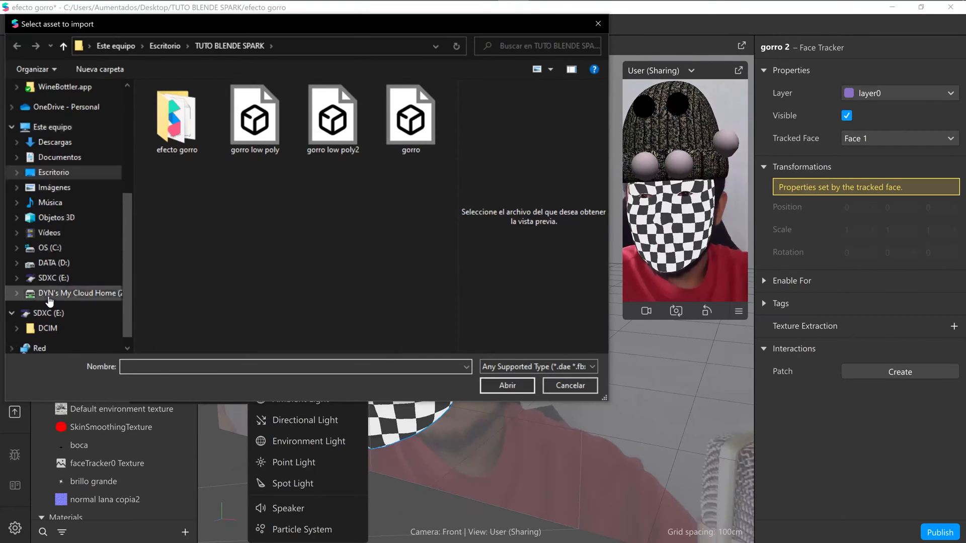
click(76, 293)
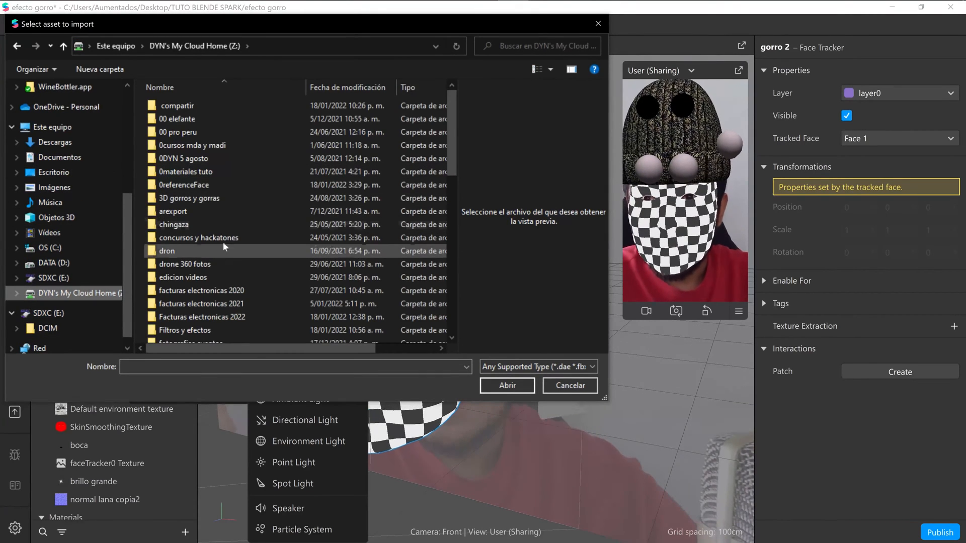
double_click(213, 185)
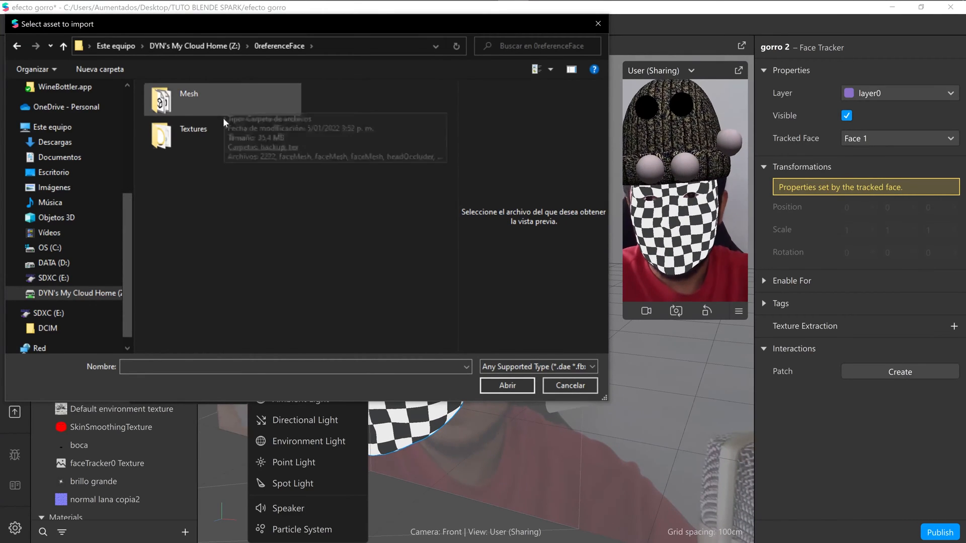
double_click(221, 99)
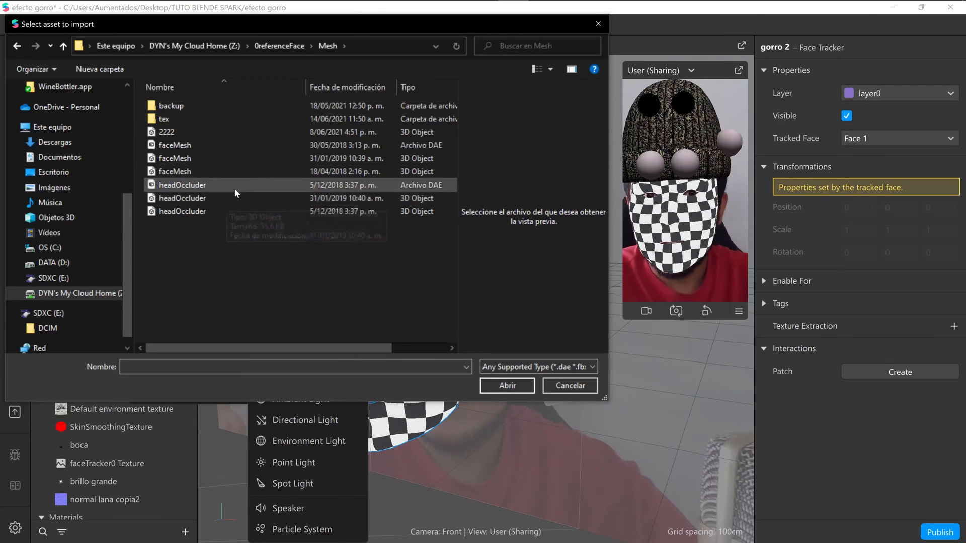
click(235, 197)
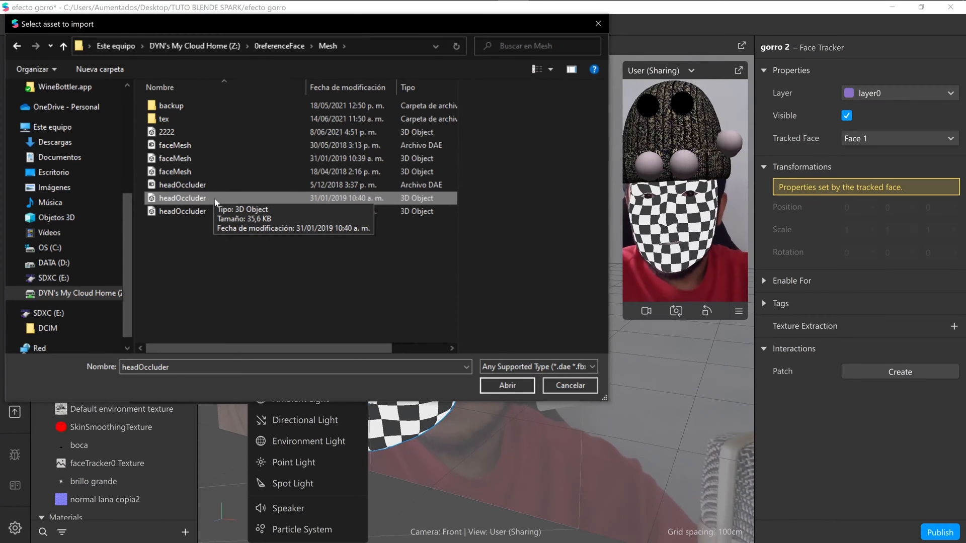
click(508, 385)
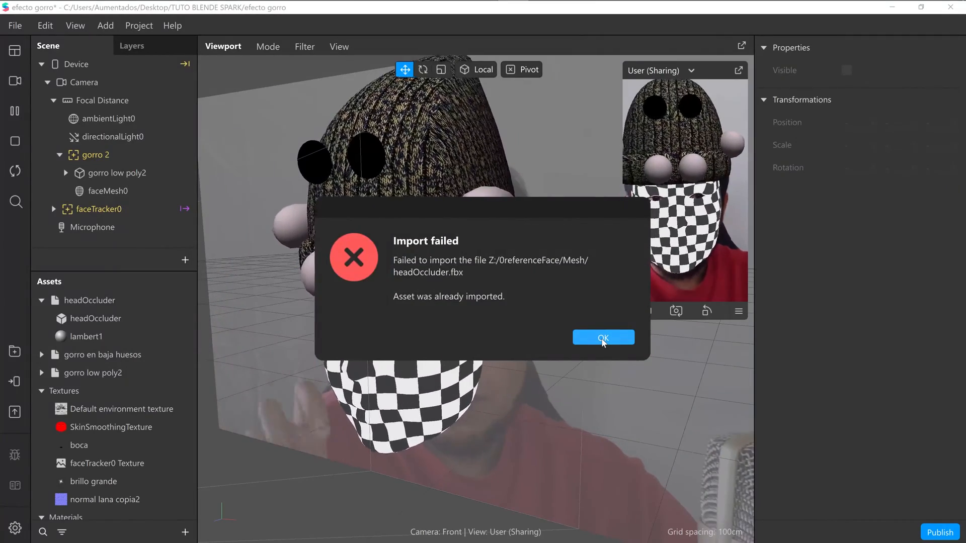
click(604, 337)
Step: Place the already imported headOccluder asset collection in the scene as a child of gorro 2
click(93, 301)
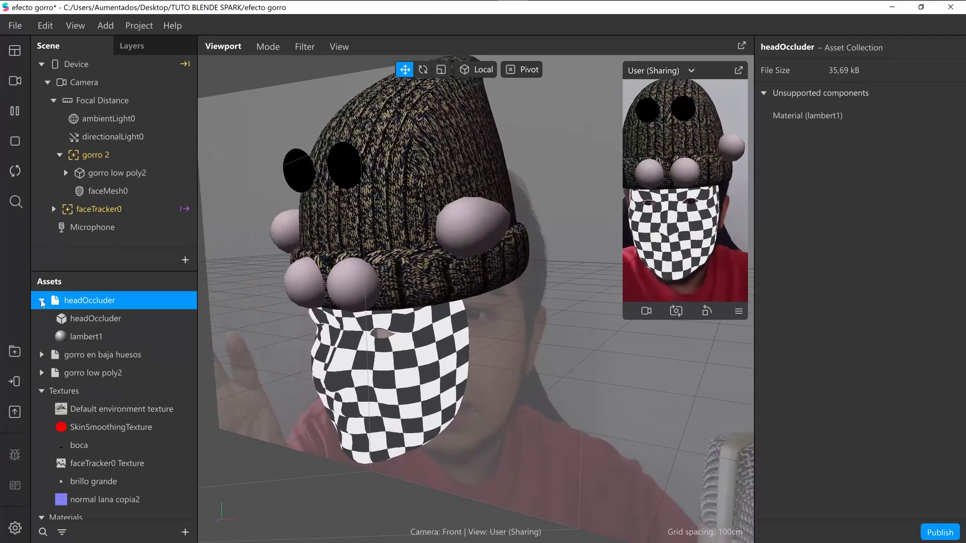
click(42, 301)
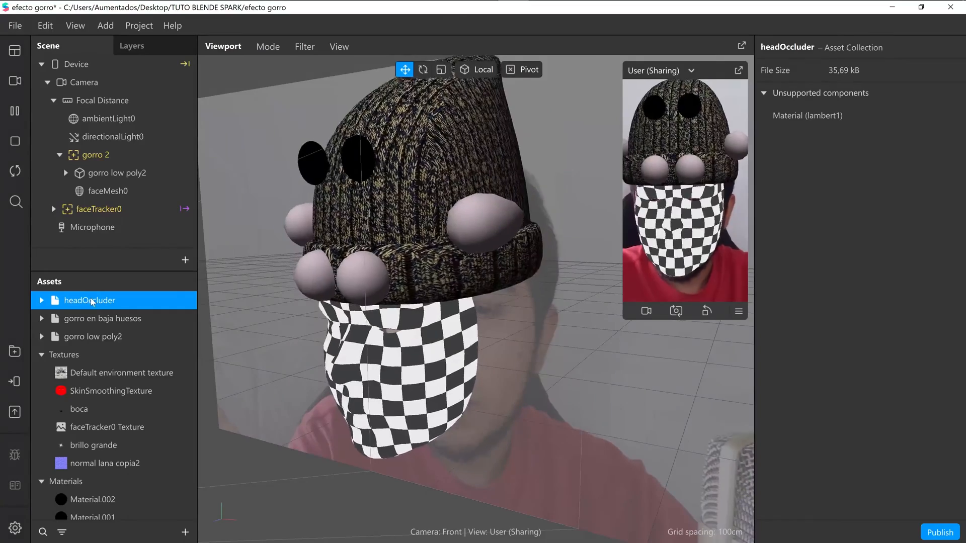
drag(84, 304, 98, 157)
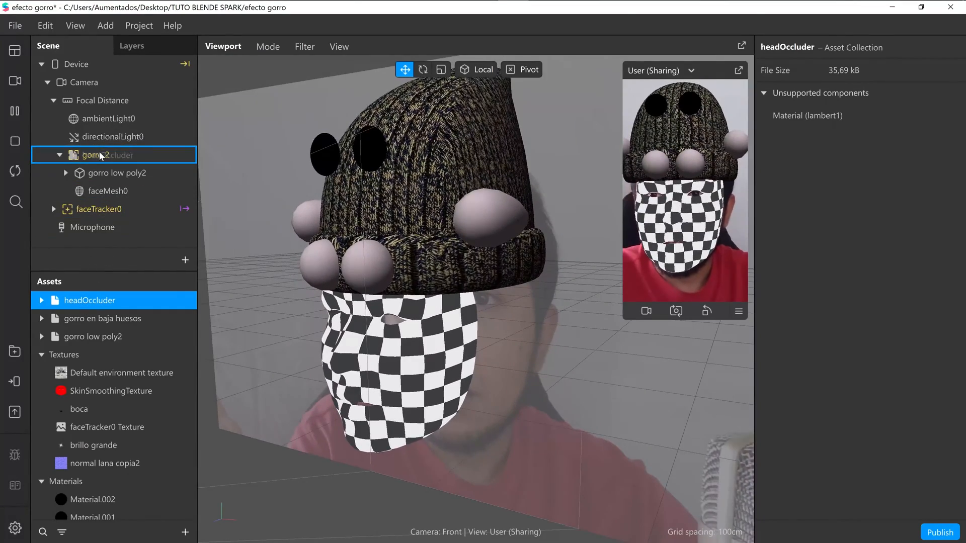
drag(99, 156, 100, 157)
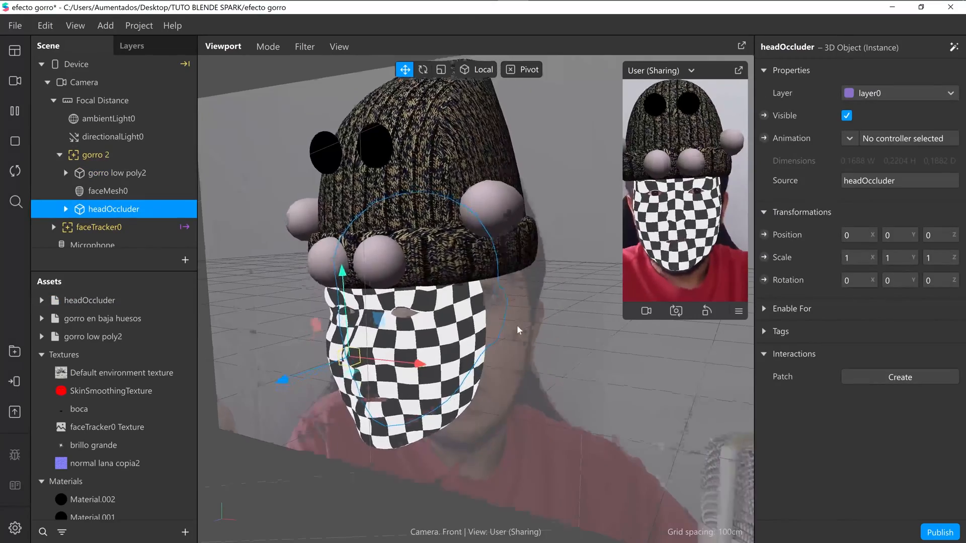
Step: Set the blend mode of the headOccluder's lambert1 material to Alpha
drag(538, 388, 454, 205)
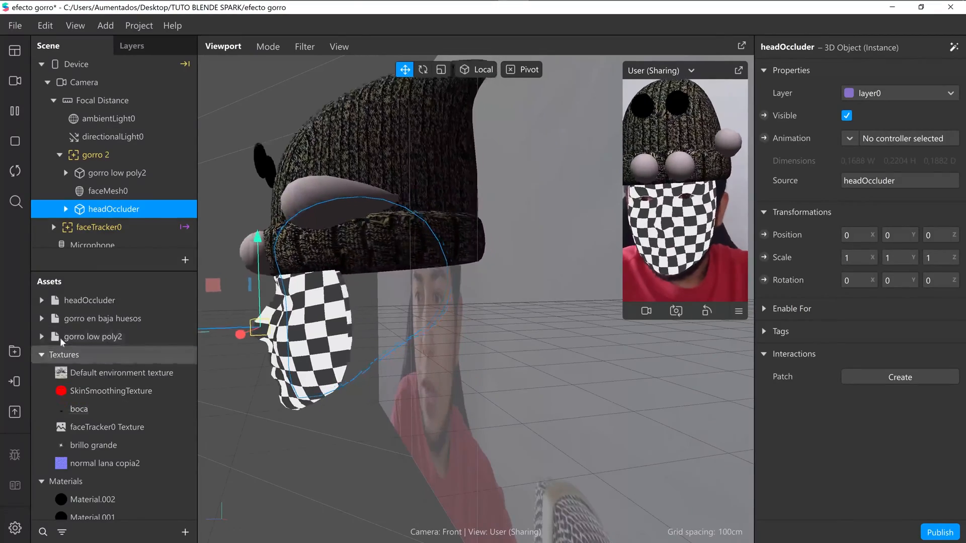
click(41, 300)
click(103, 335)
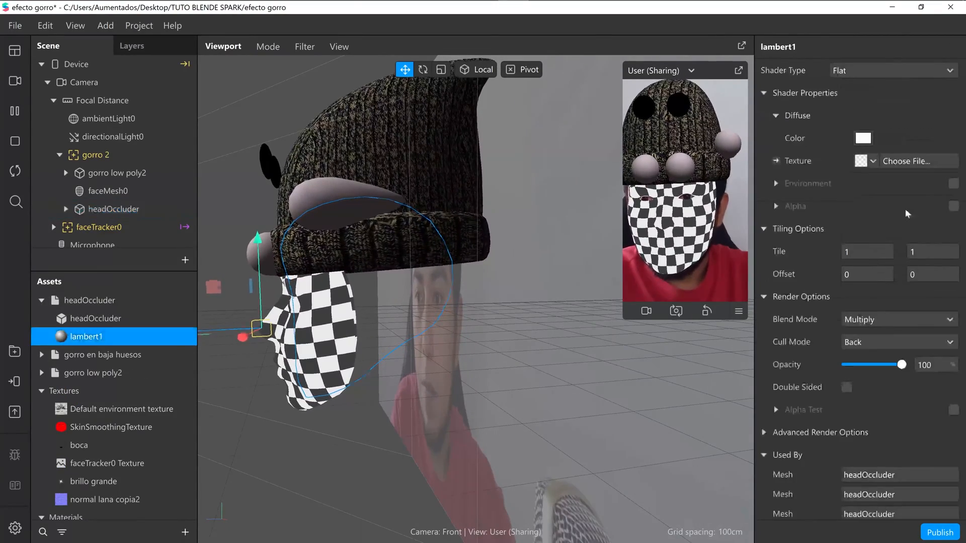
click(867, 325)
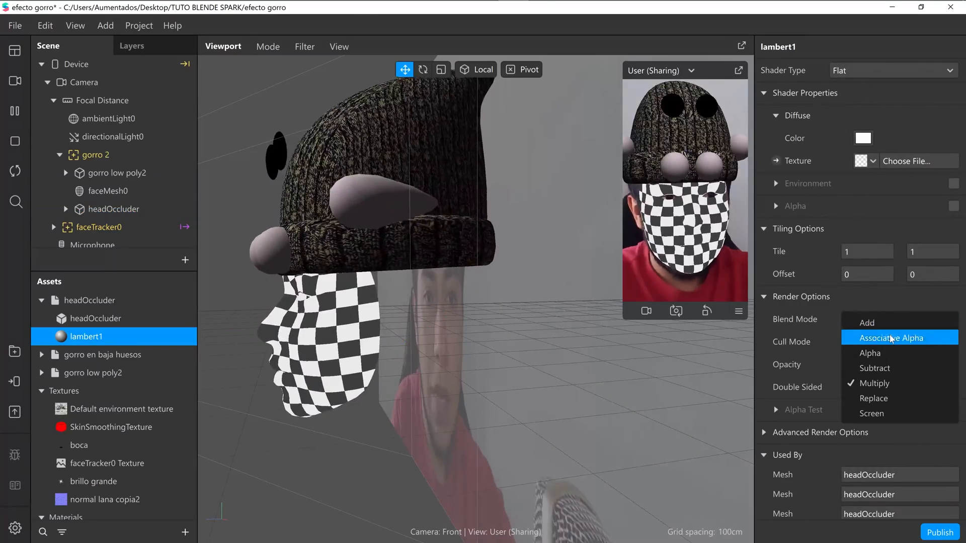
click(889, 358)
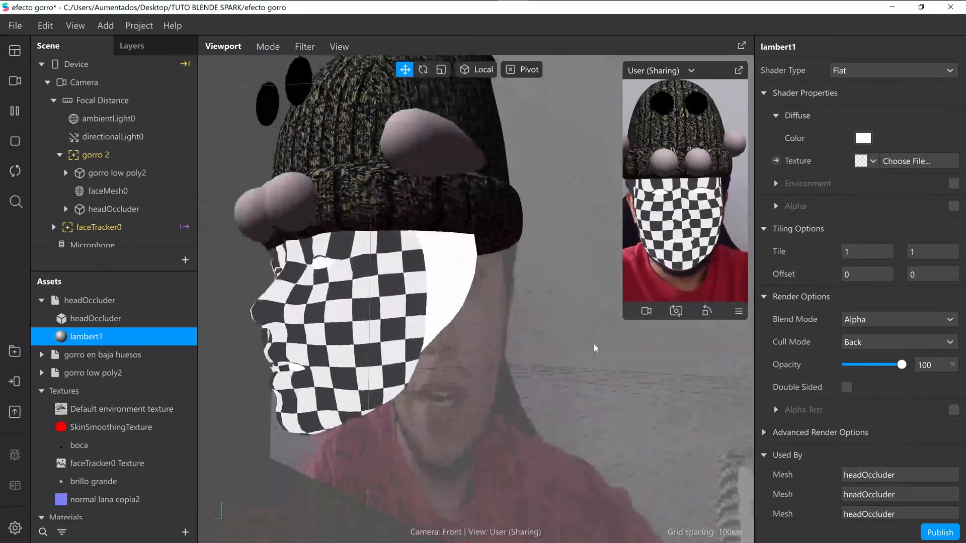
Step: Switch to Chrome, search for "reference face spark ar studio" in a new tab and open Spark AR's face reference assets article
mouse_move(327, 6)
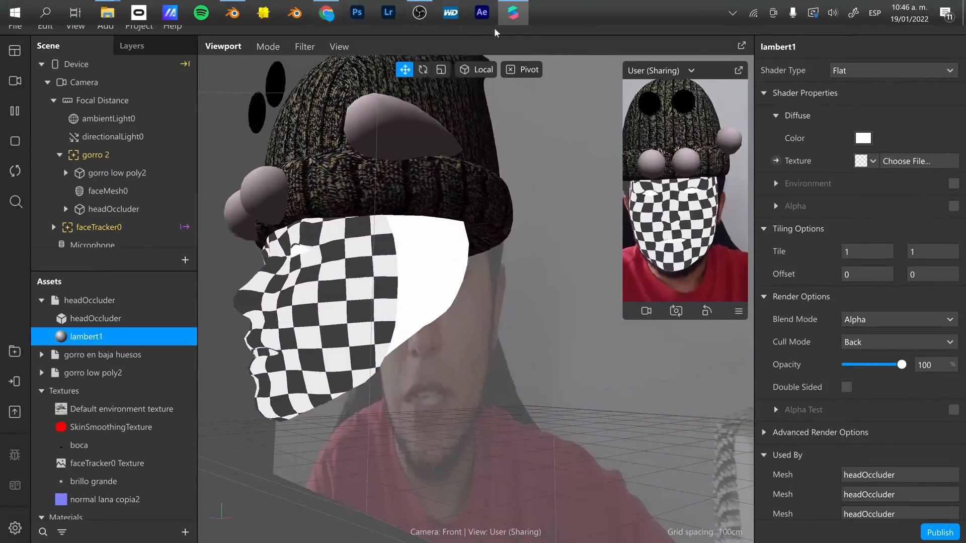
key(alt+Tab)
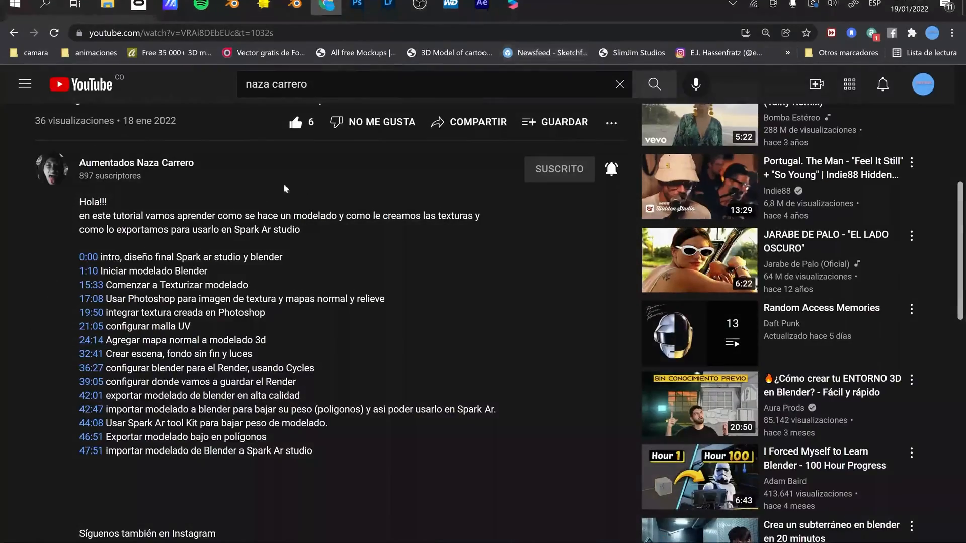
click(172, 11)
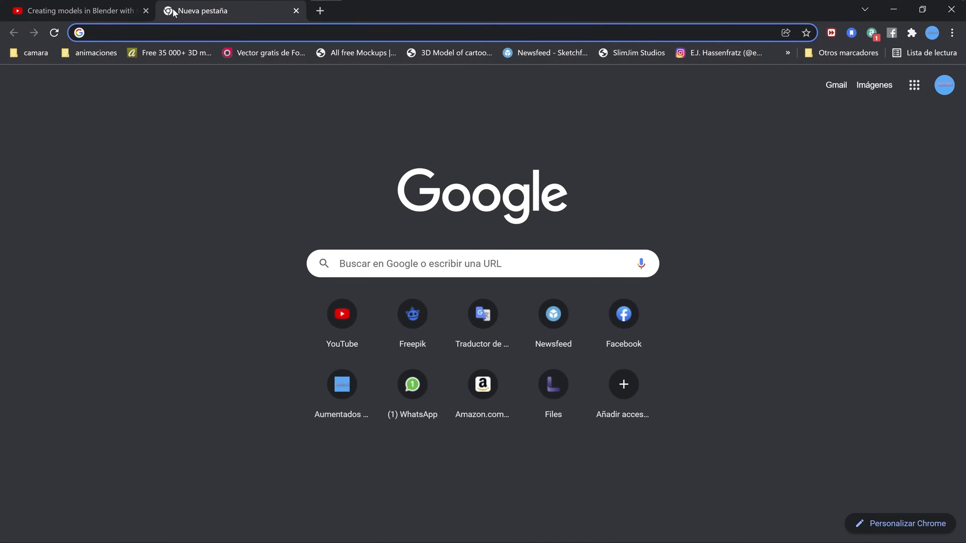
text(referen)
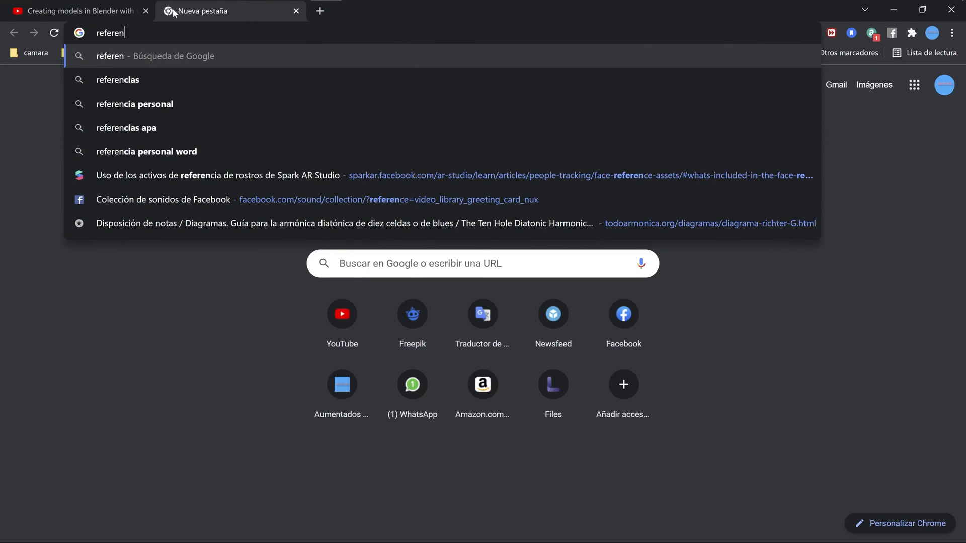
text(ce face spark ar s)
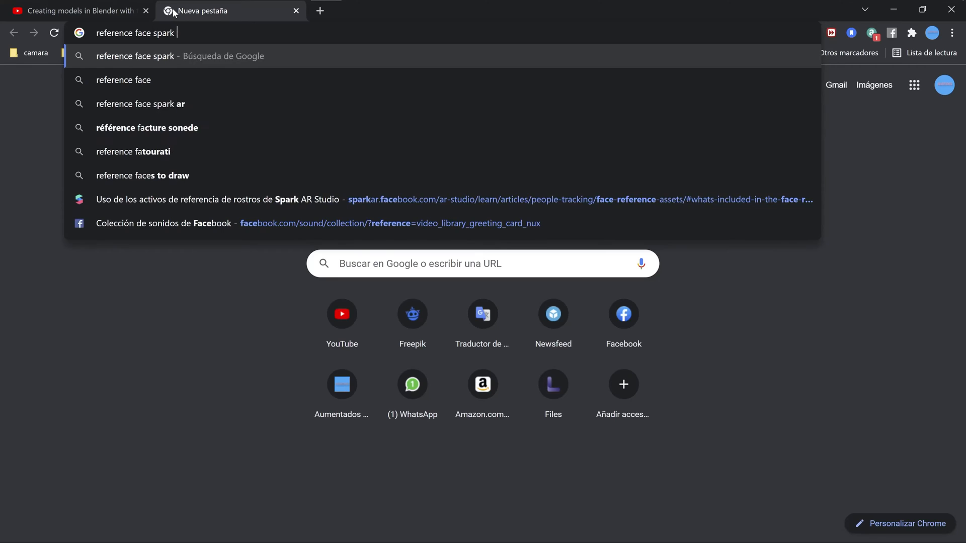
text(tudio)
key(Return)
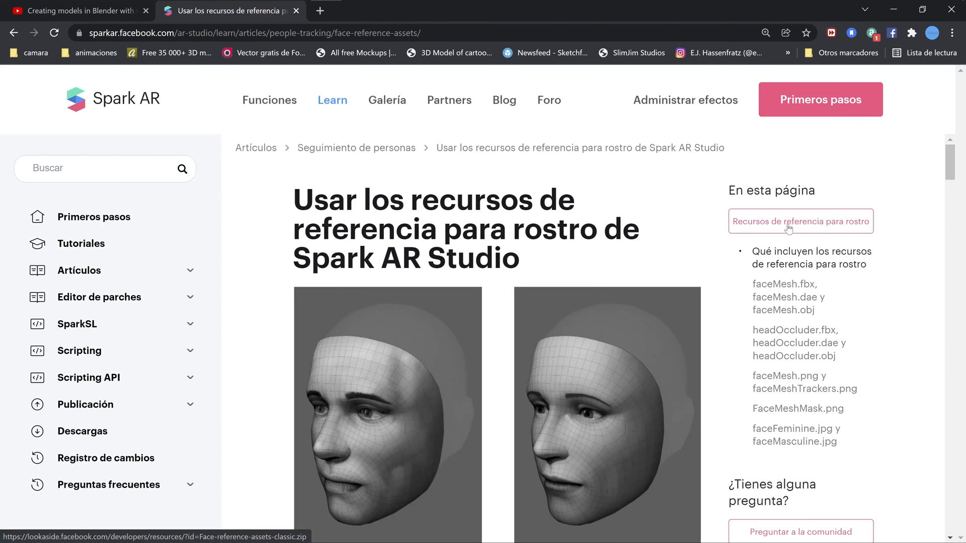
Step: Examine the face reference assets article, including its faceMesh, headOccluder and texture sections and the download option
scroll(627, 346, down, 3)
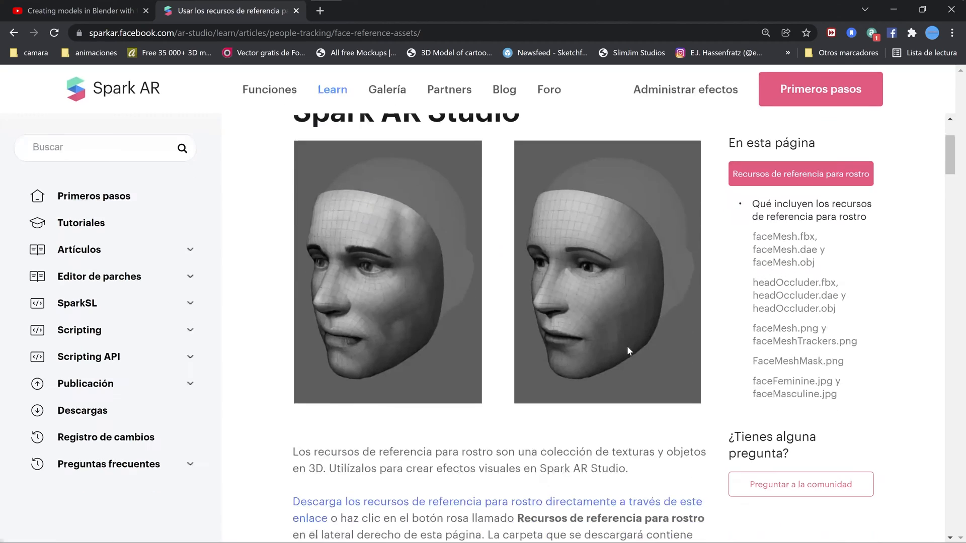
scroll(627, 345, up, 2)
scroll(359, 309, down, 1)
scroll(566, 285, down, 2)
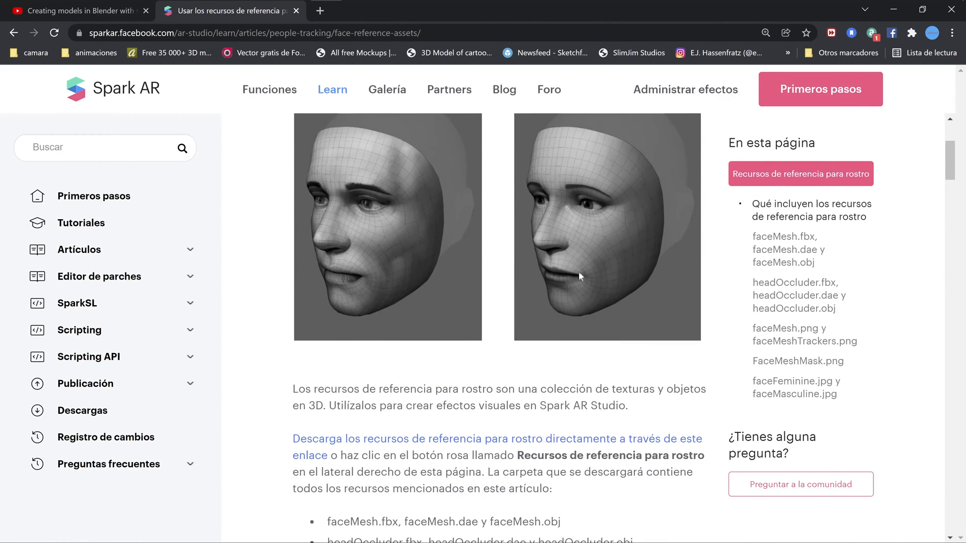
scroll(598, 246, down, 4)
scroll(600, 266, down, 10)
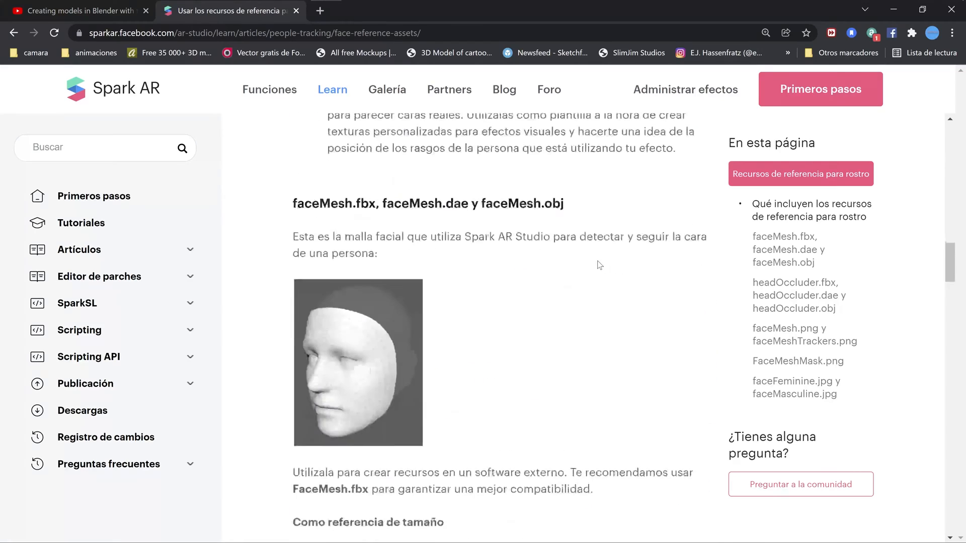
scroll(600, 265, down, 8)
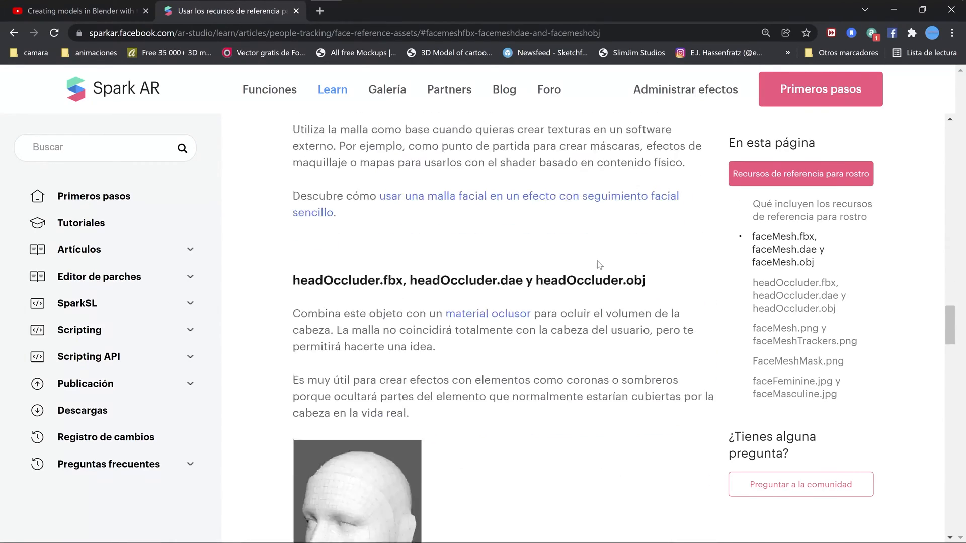
scroll(366, 253, down, 20)
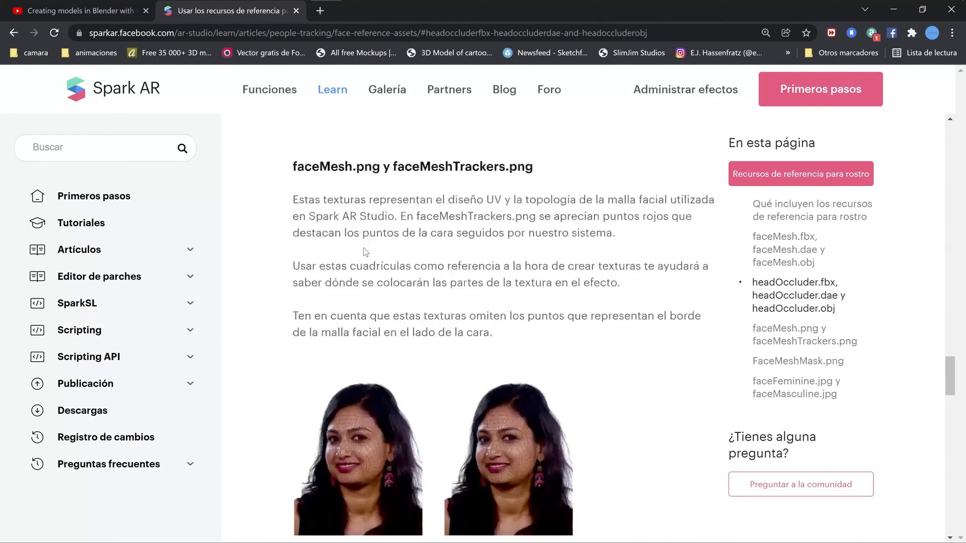
scroll(365, 252, down, 8)
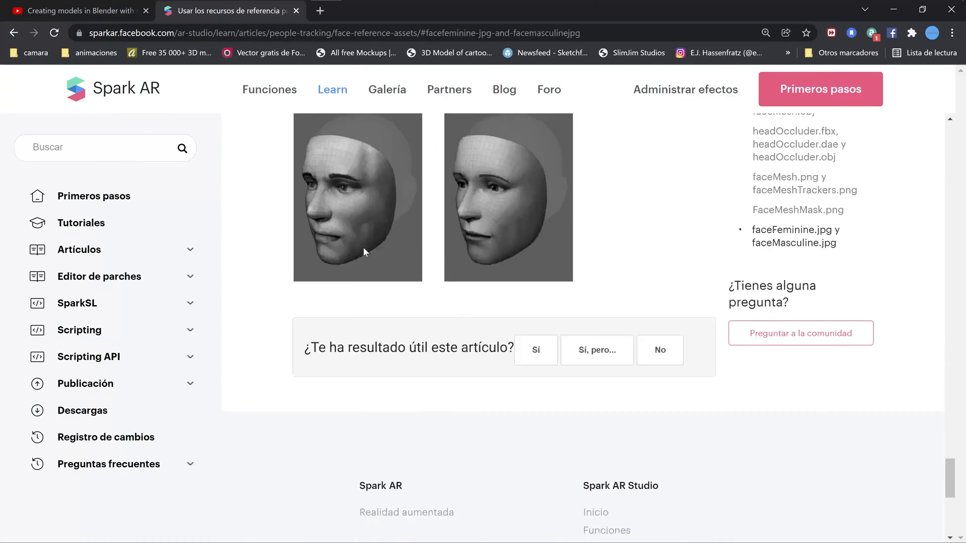
Step: Switch back to Spark AR Studio, hide faceMesh0 and undo the scaling applied to it
mouse_move(448, 11)
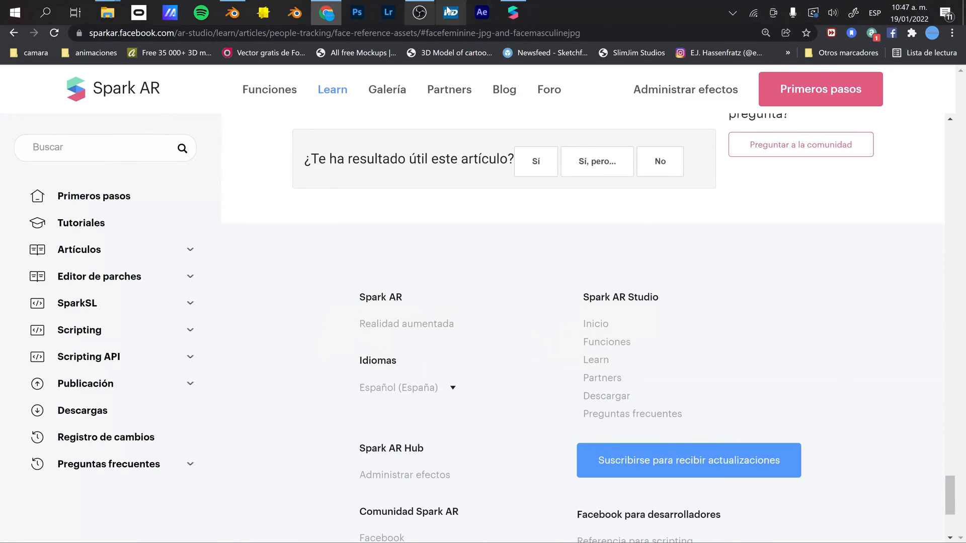
click(513, 12)
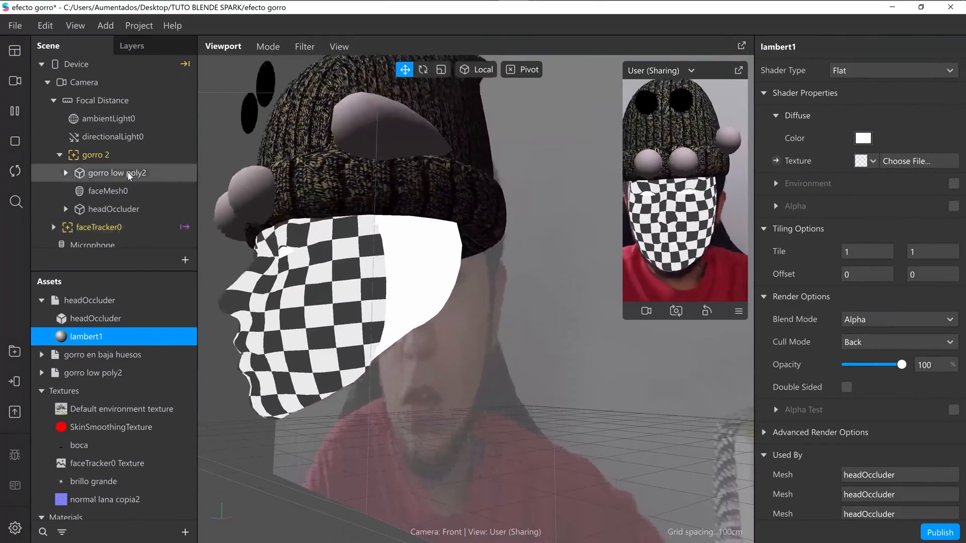
click(132, 192)
click(846, 115)
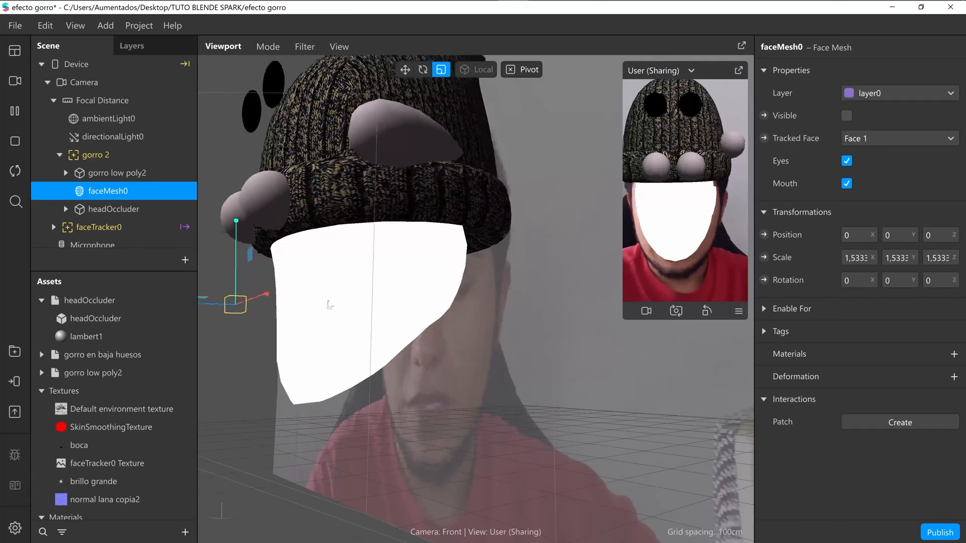
key(ctrl+z)
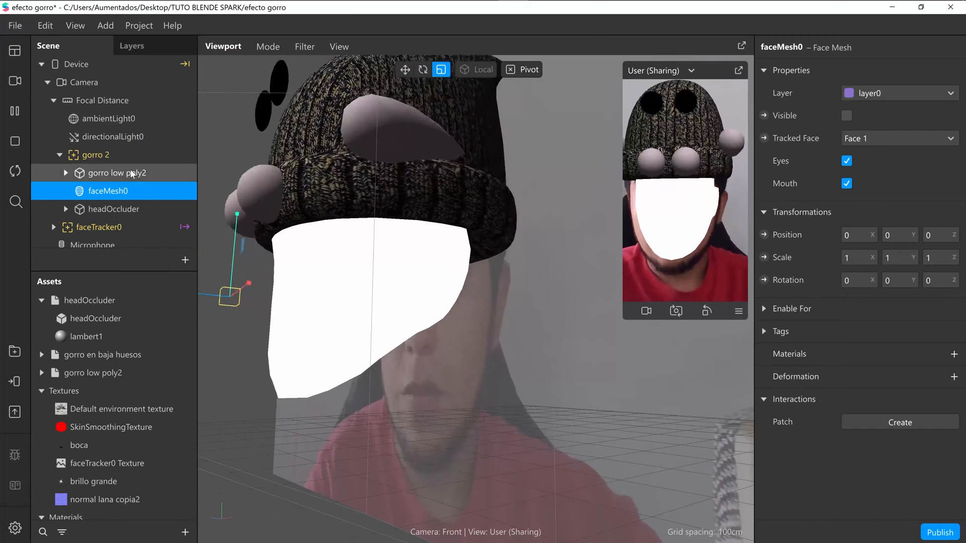
Step: Scale the headOccluder under gorro 2 uniformly to about 1.197
click(132, 209)
drag(240, 300, 235, 302)
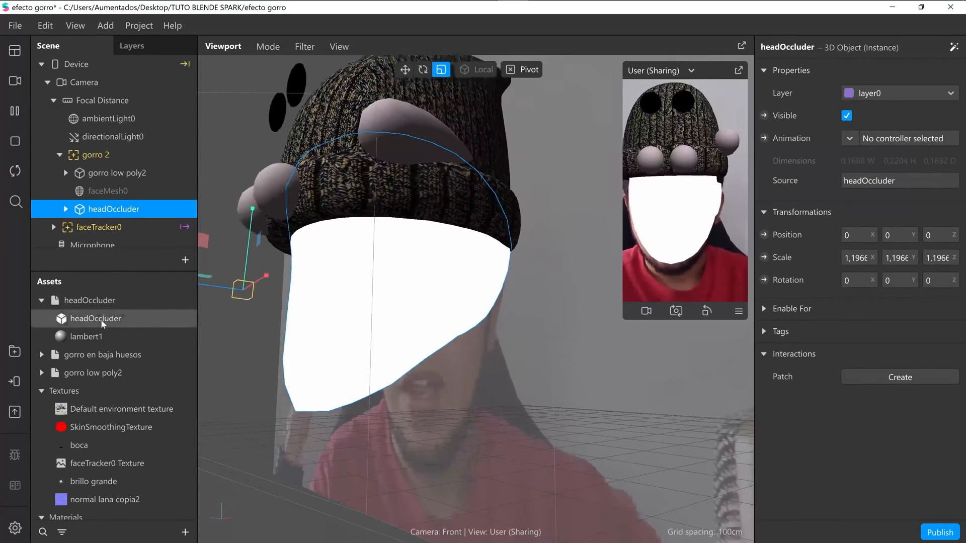
Step: Set the blend mode of the headOccluder's lambert1 material to Multiply
click(93, 302)
click(102, 338)
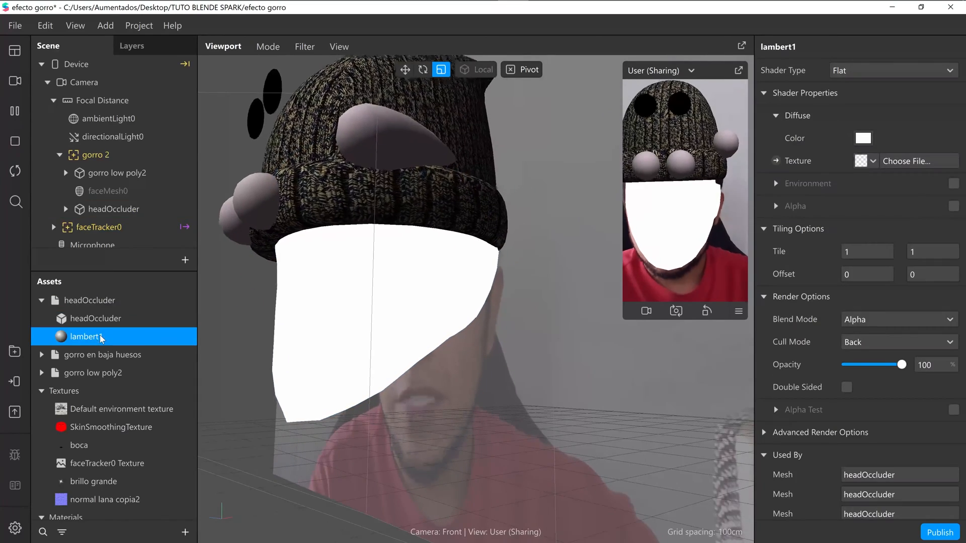
click(871, 76)
click(869, 74)
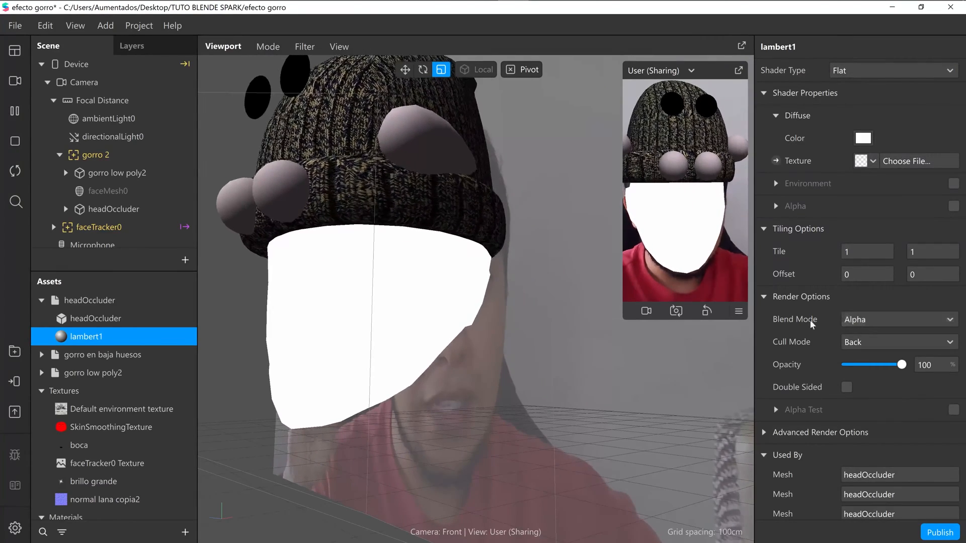
click(878, 320)
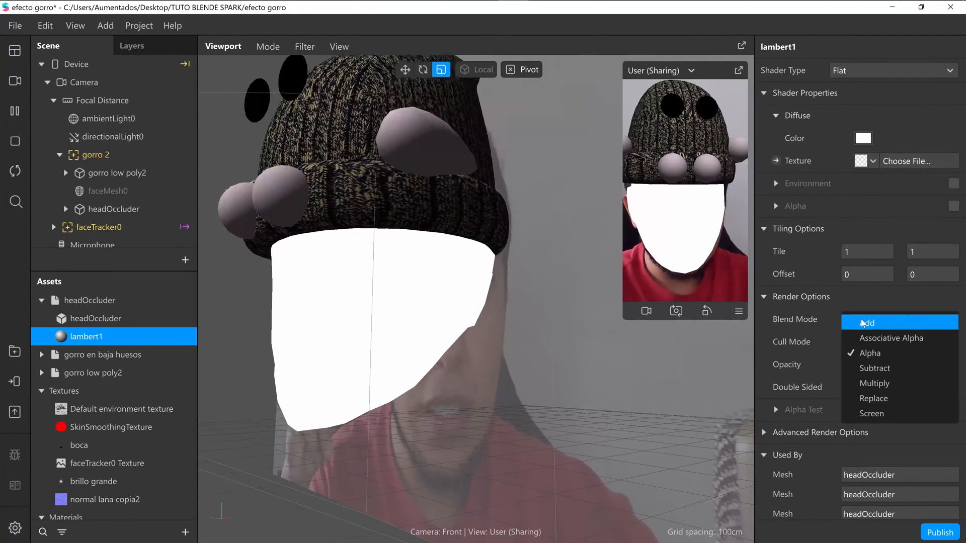
click(875, 384)
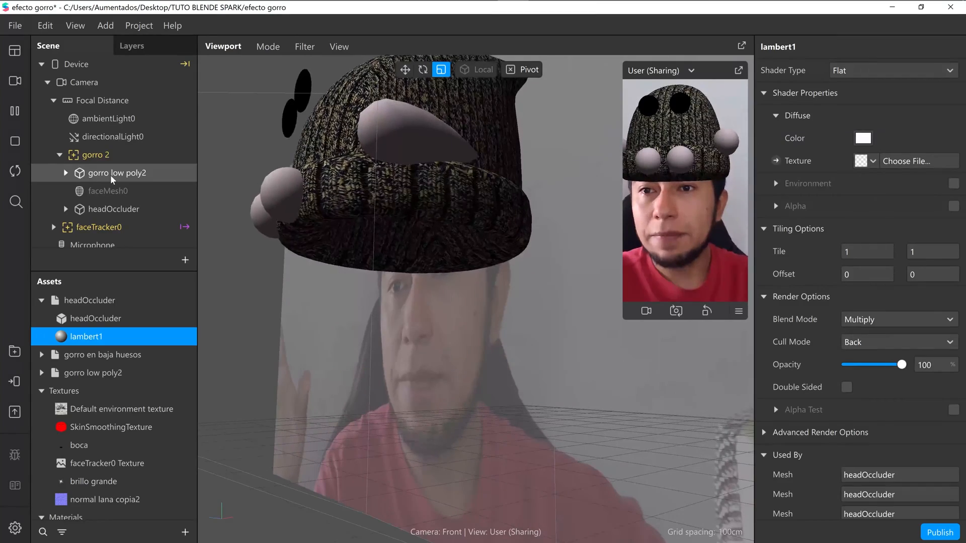
Step: Move the headOccluder above gorro low poly2 within the gorro 2 face tracker
click(114, 173)
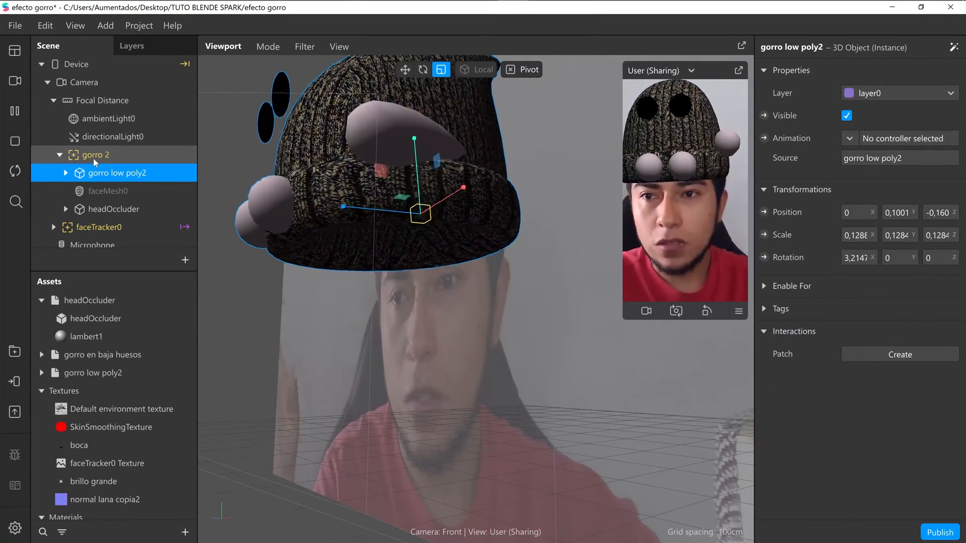
click(114, 210)
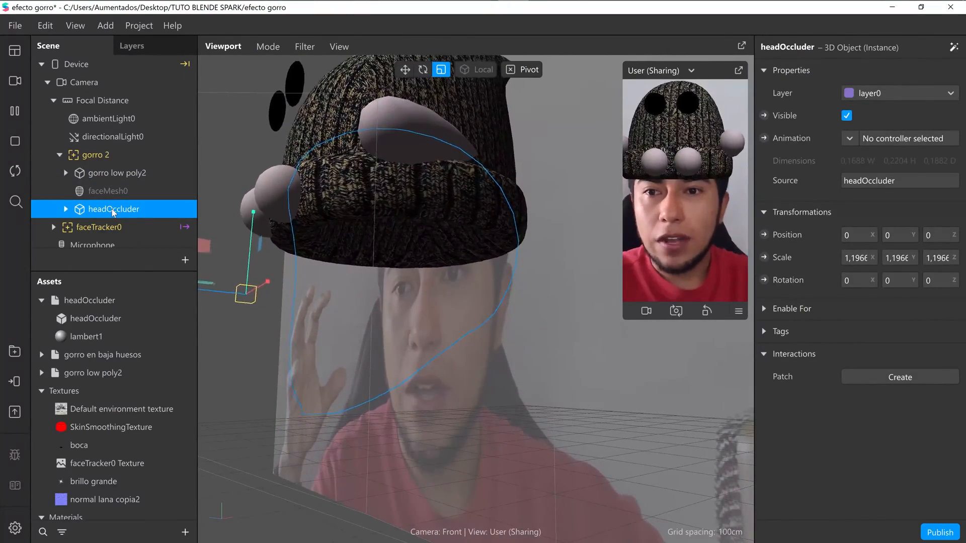
drag(116, 176, 112, 160)
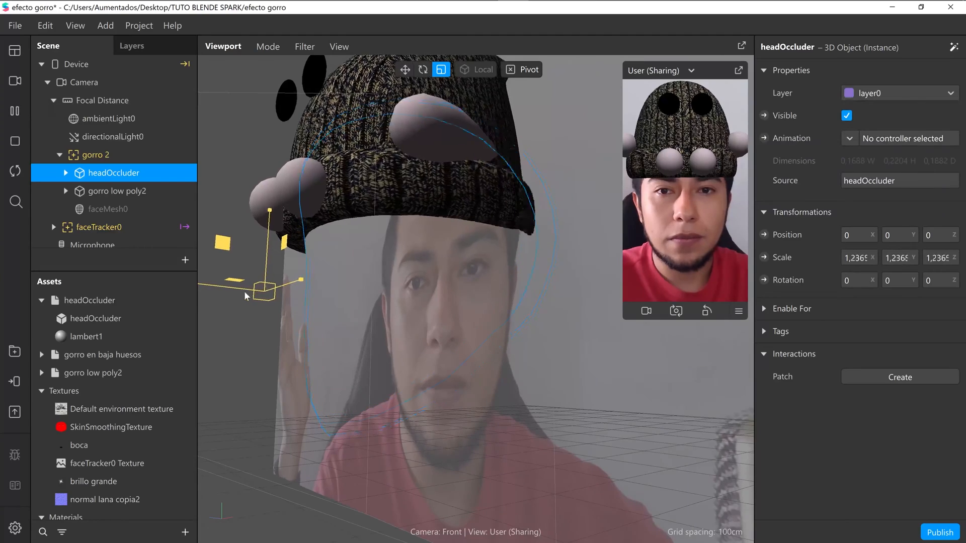
Step: Scale the headOccluder uniformly to about 1.157 to refit it inside the hat
drag(244, 292, 457, 270)
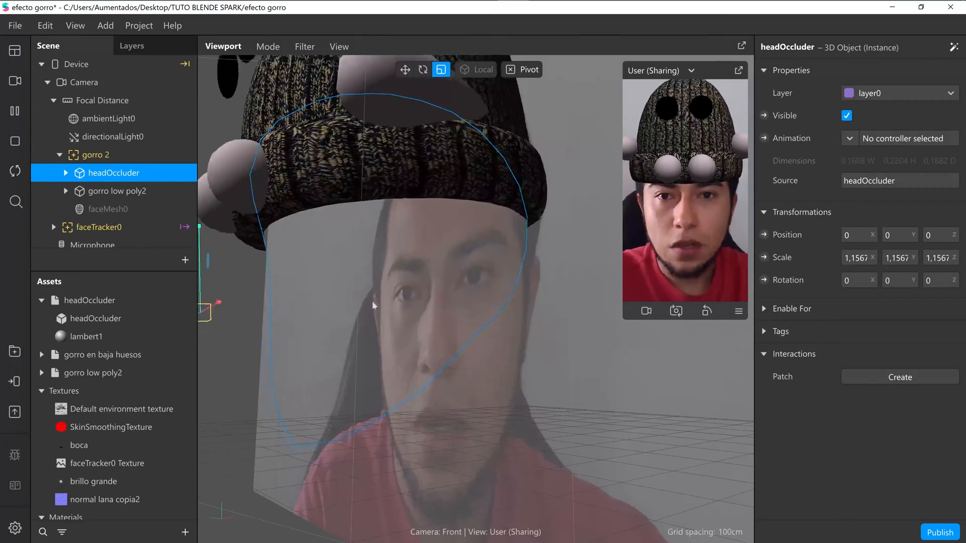
scroll(587, 297, down, 3)
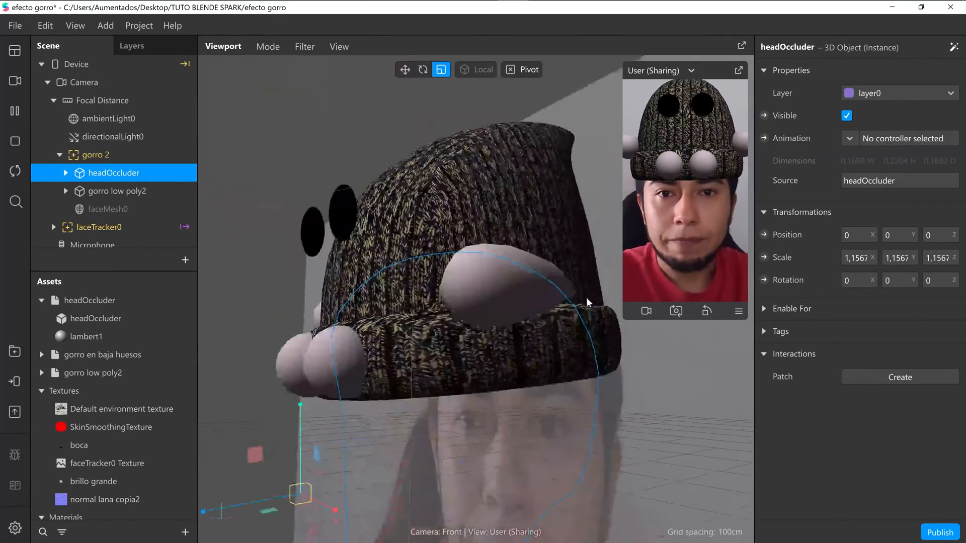
scroll(587, 297, up, 1)
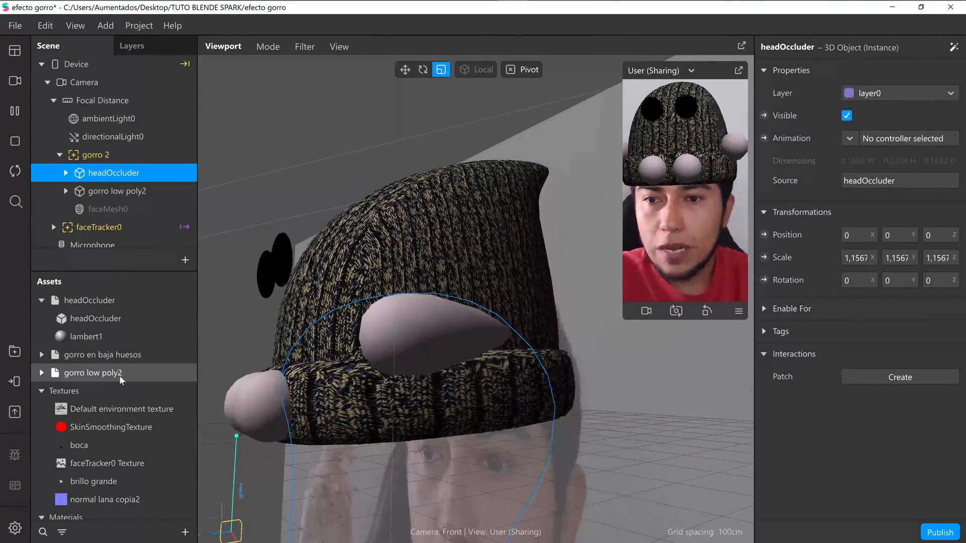
Step: Enable the Specular and Normal properties on Material.2 of gorro low poly2
click(42, 374)
click(83, 409)
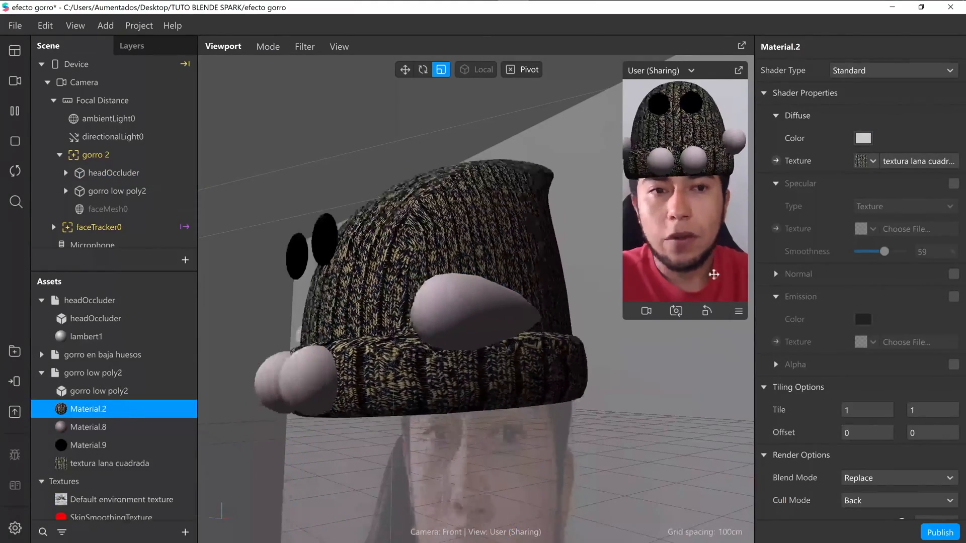
click(954, 184)
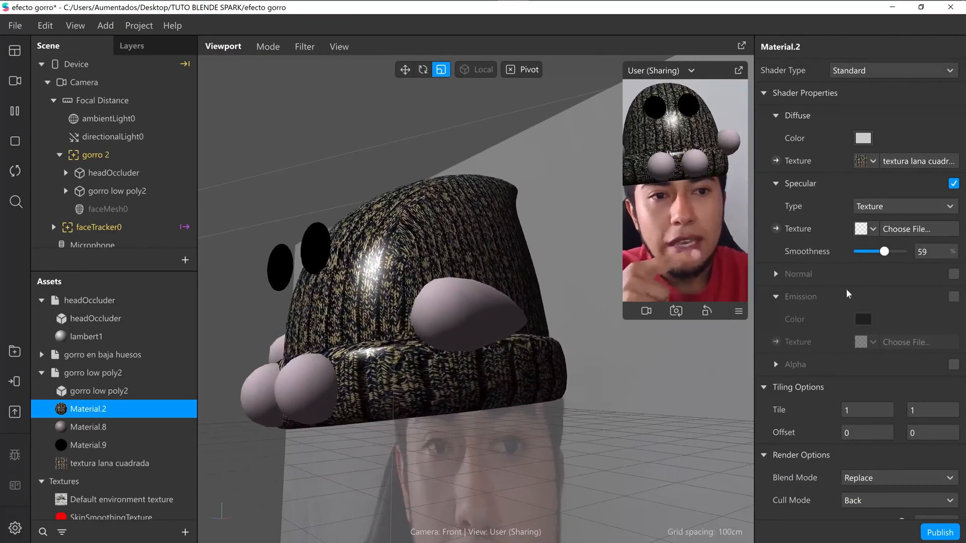
click(954, 274)
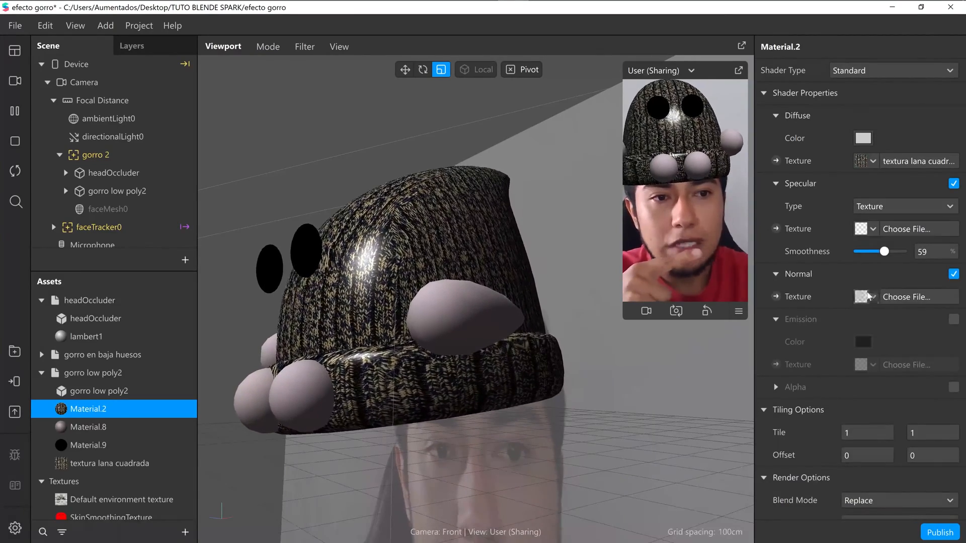
click(868, 296)
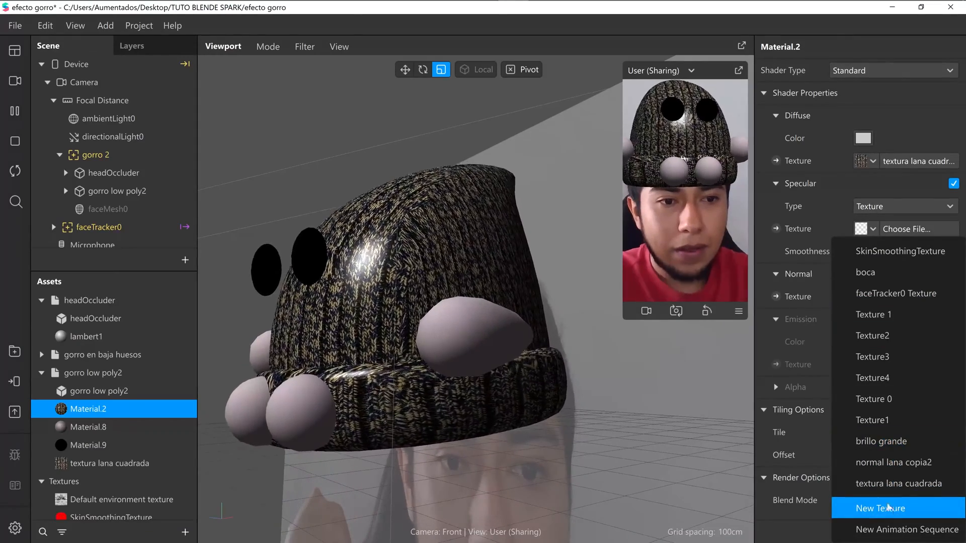
click(145, 410)
Step: Delete the normal lana copia2 texture from the assets and from the project folder
scroll(111, 420, down, 10)
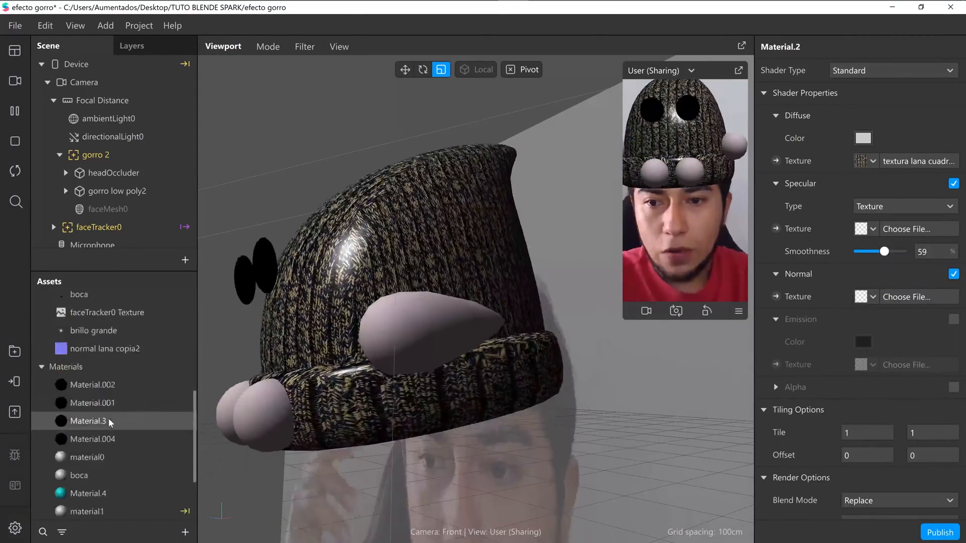
scroll(110, 423, up, 5)
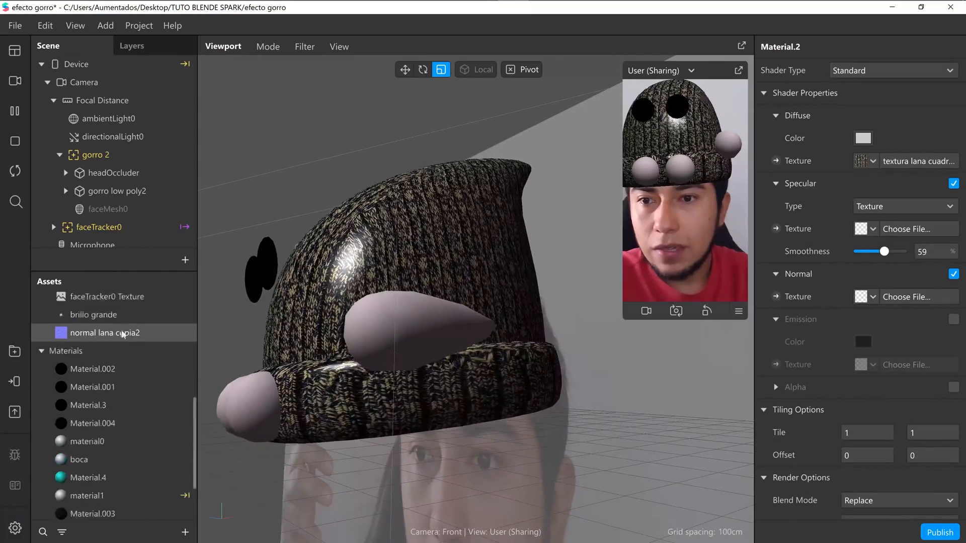
click(118, 336)
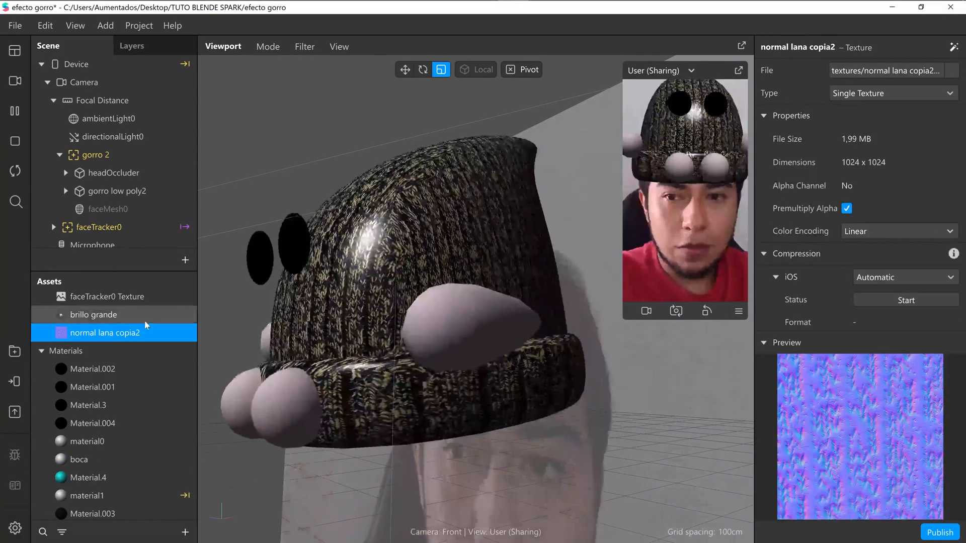
key(Delete)
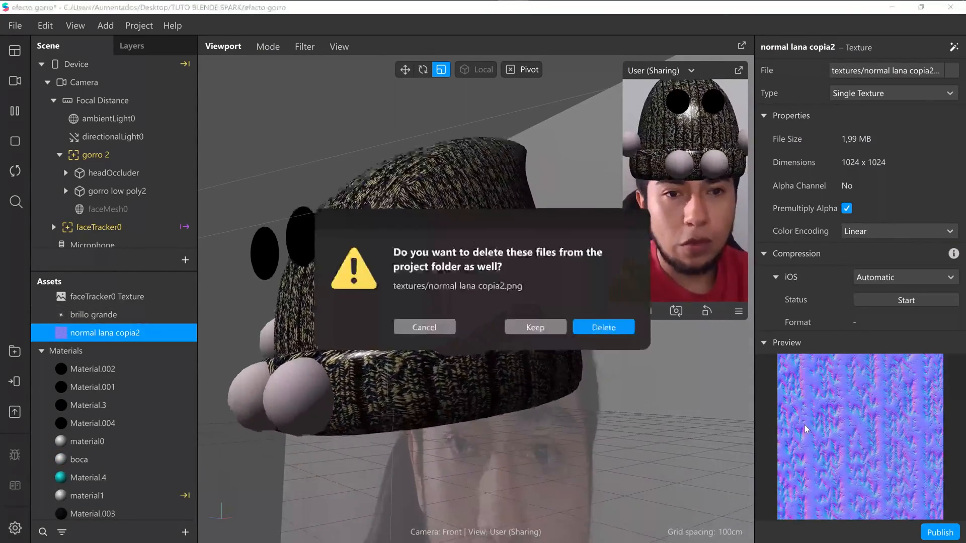
click(611, 328)
Step: Import normal lana copia from the TUTO BLENDE SPARK folder as the Normal texture of Material.2
scroll(136, 376, up, 5)
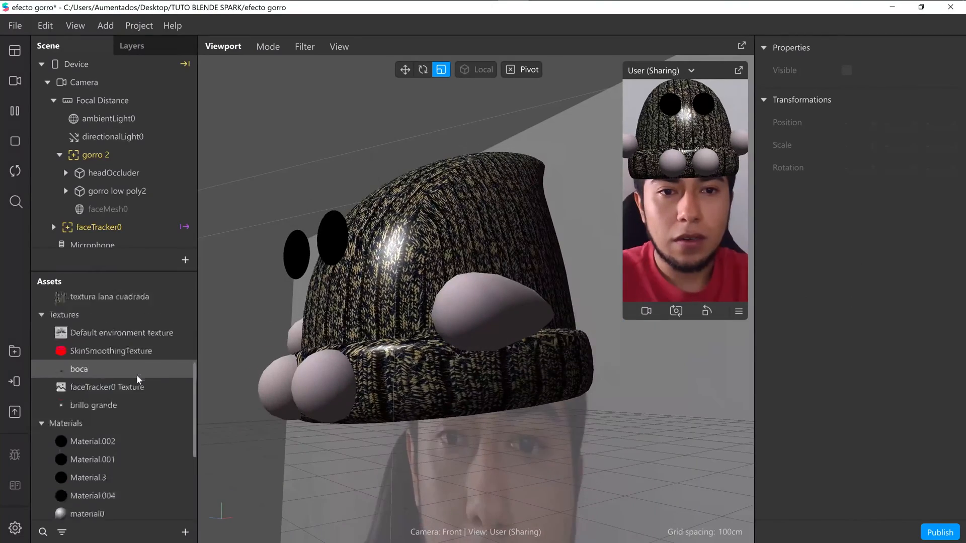
scroll(131, 366, down, 2)
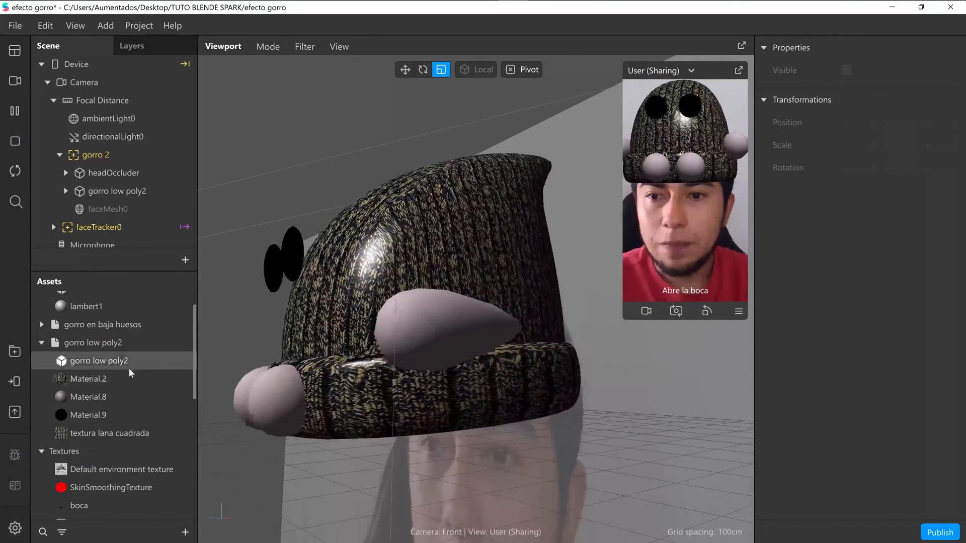
click(127, 375)
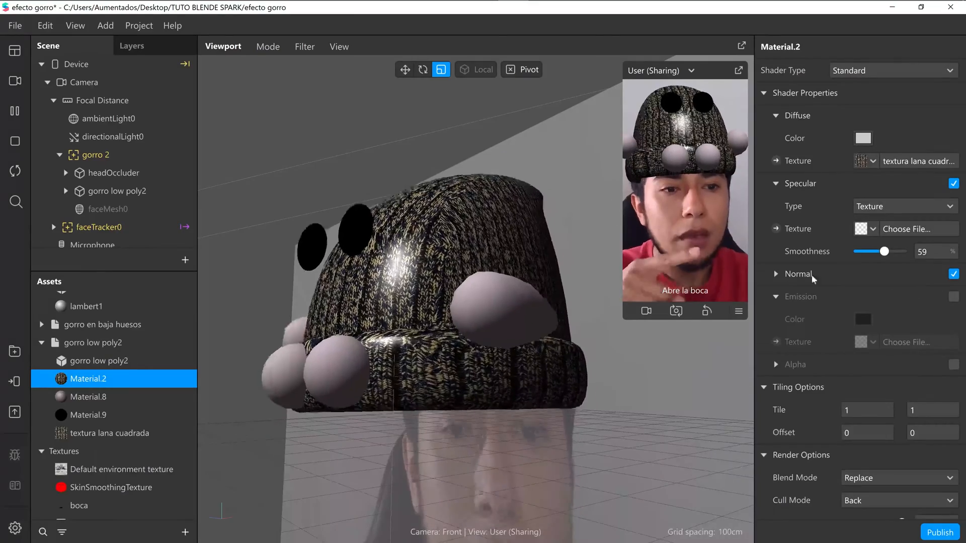
click(774, 274)
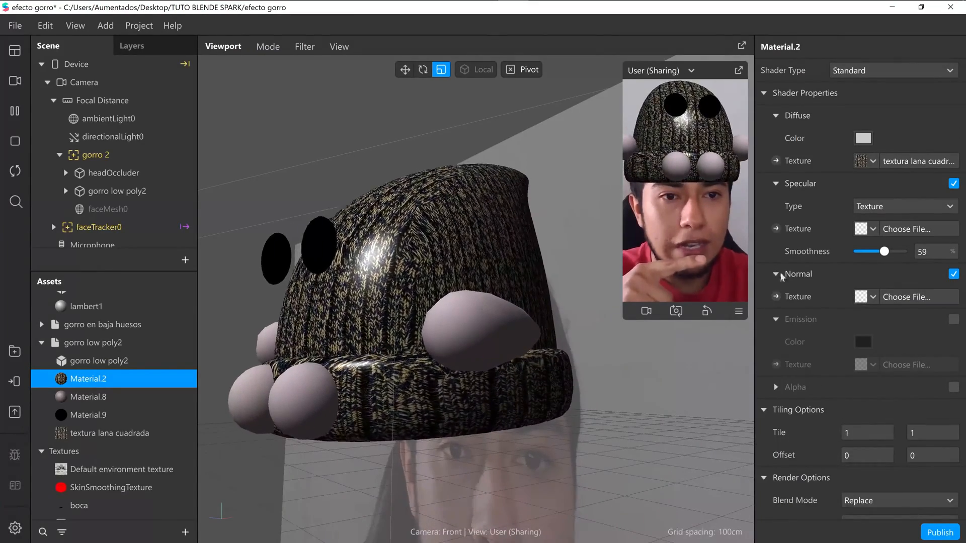
click(914, 298)
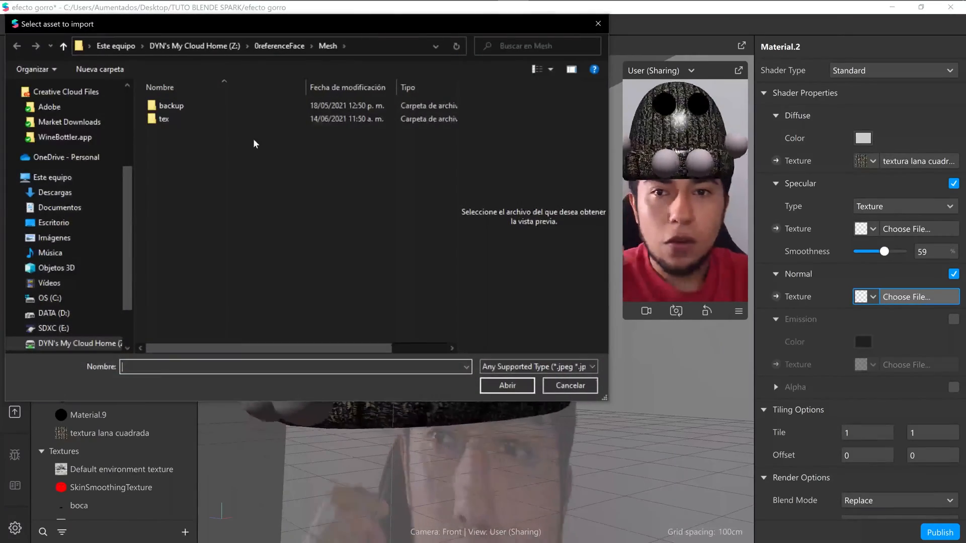
scroll(16, 284, down, 3)
scroll(22, 297, up, 5)
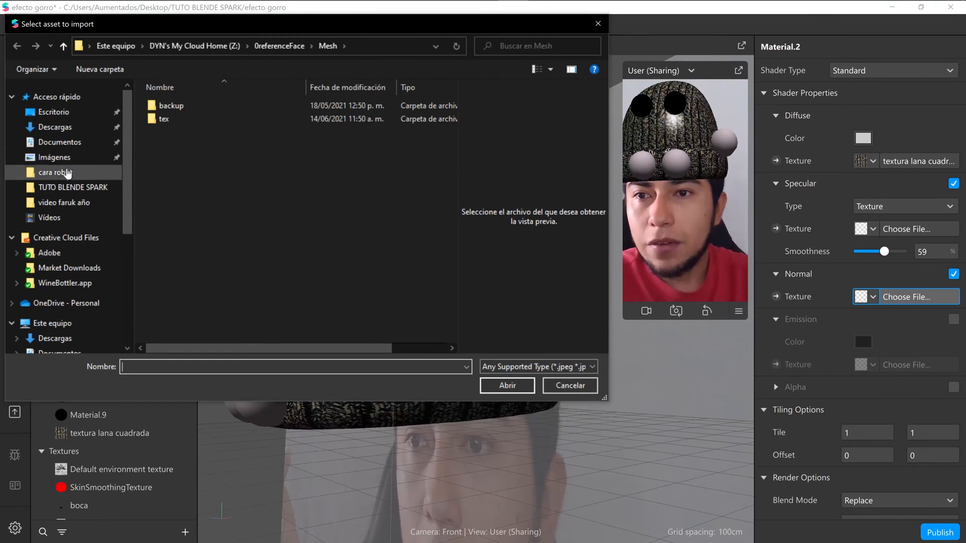
click(79, 188)
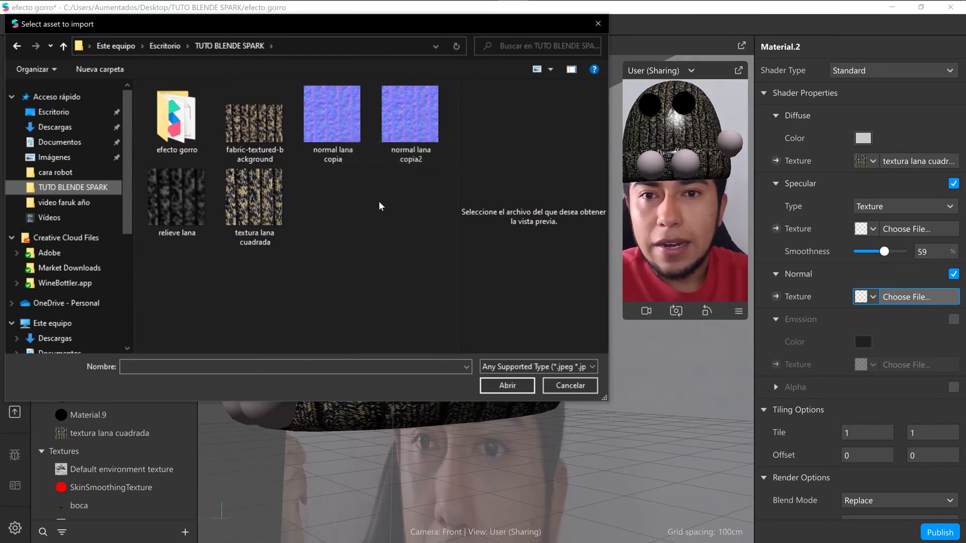
click(353, 137)
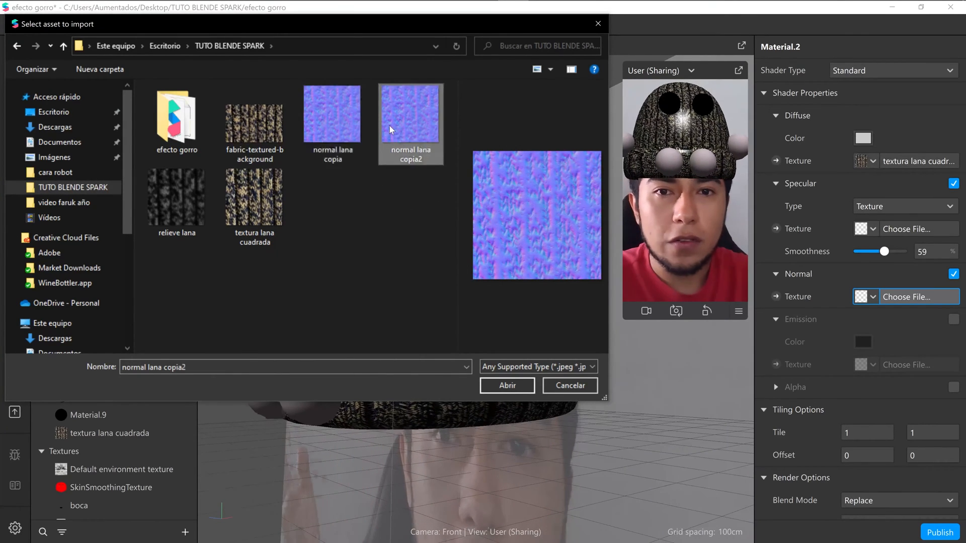
click(508, 386)
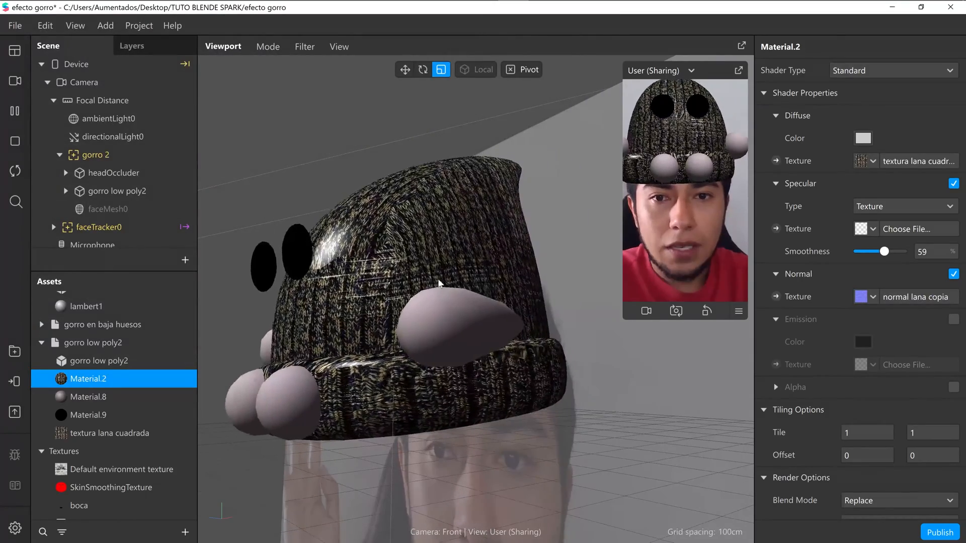
Step: Set both the U and V tiling modes of the normal lana copia texture to Repeat
scroll(390, 251, up, 5)
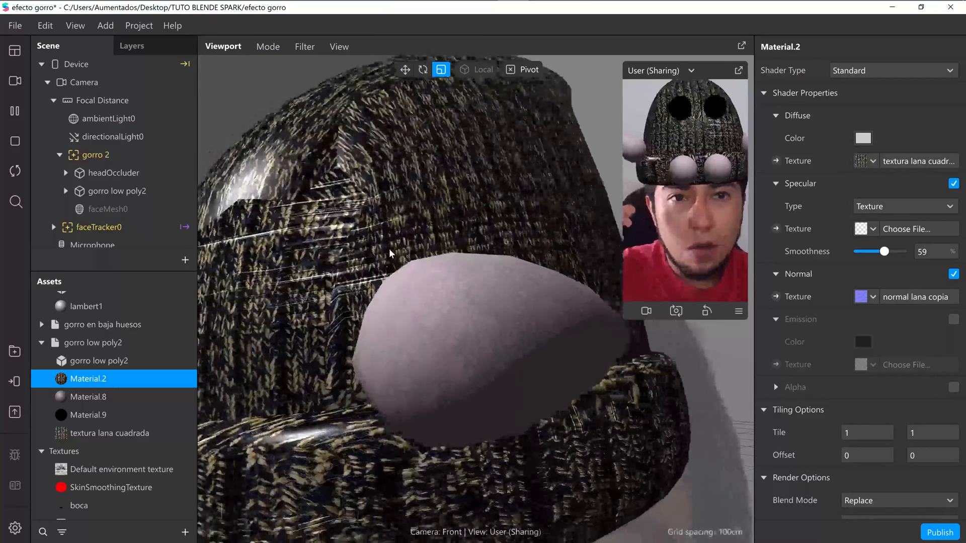
middle_drag(390, 251, 332, 273)
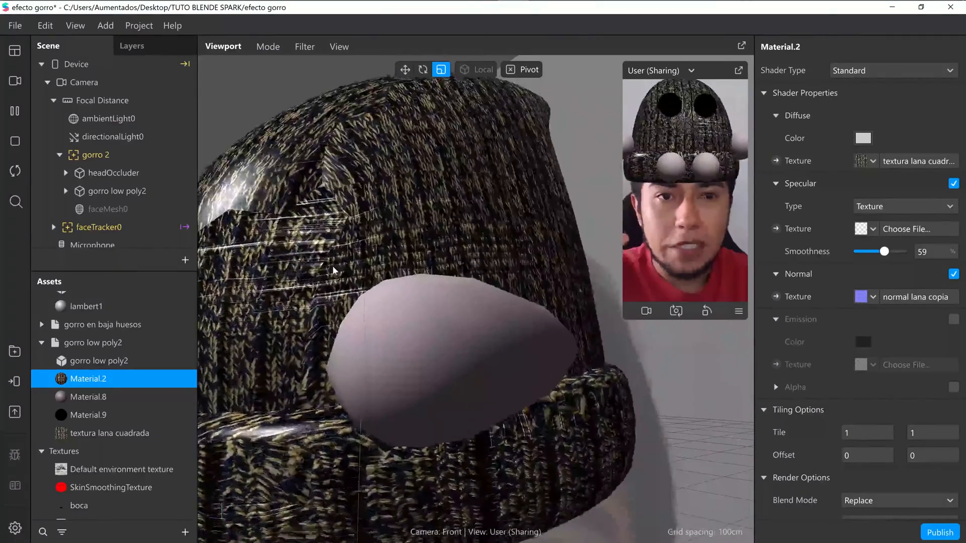
scroll(133, 405, down, 3)
scroll(126, 395, down, 2)
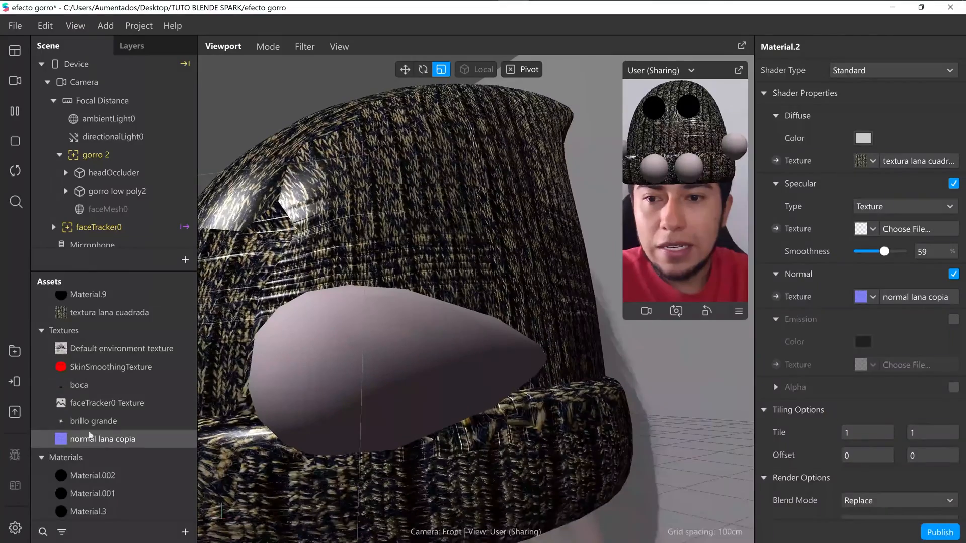
click(99, 439)
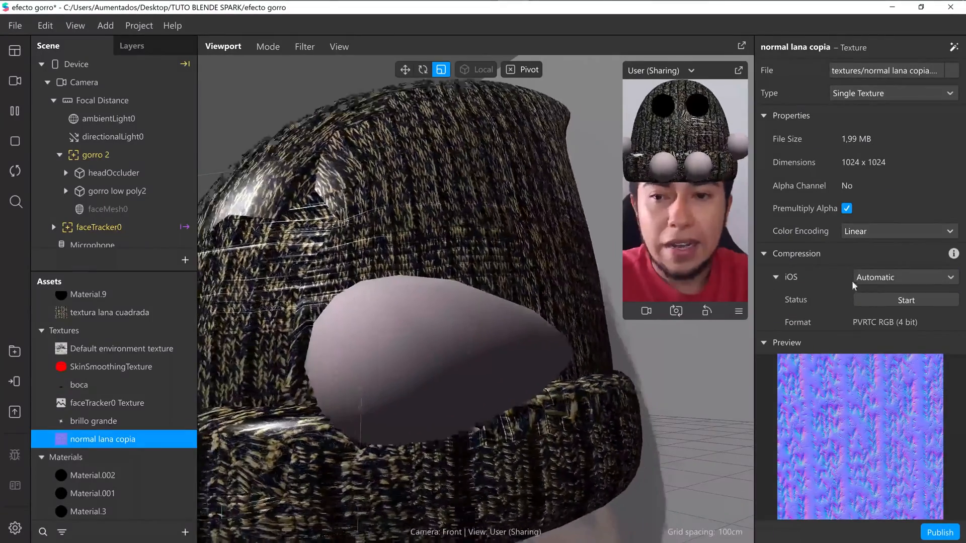
scroll(852, 280, down, 5)
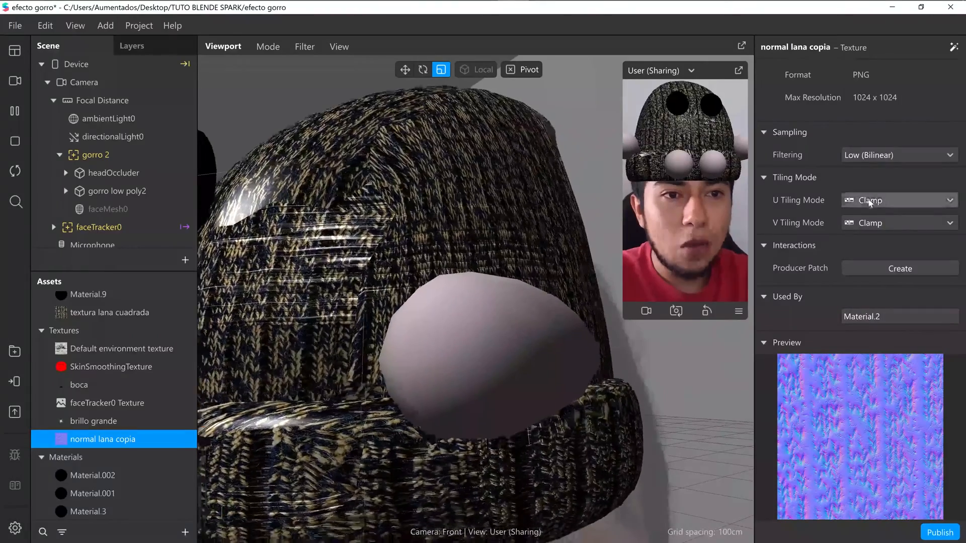
click(863, 202)
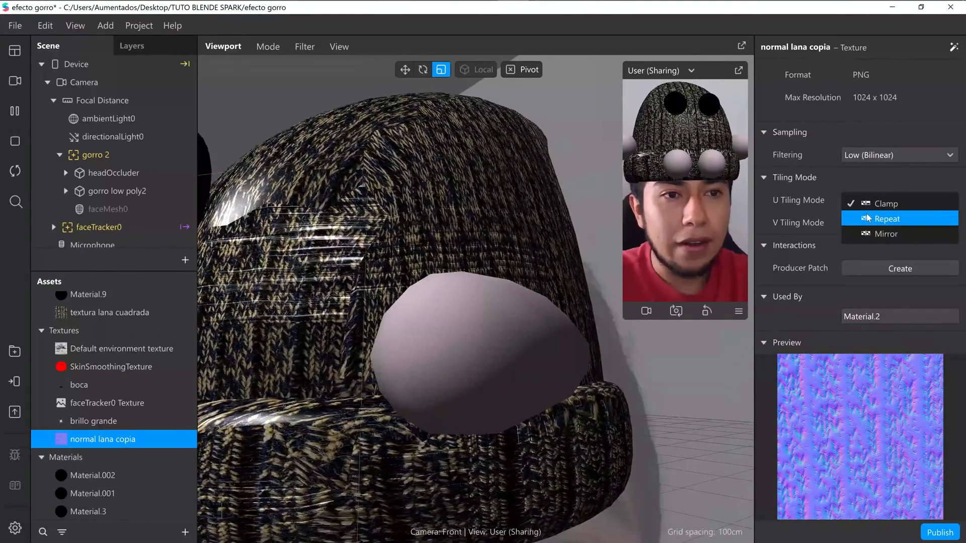
click(868, 218)
scroll(828, 254, down, 5)
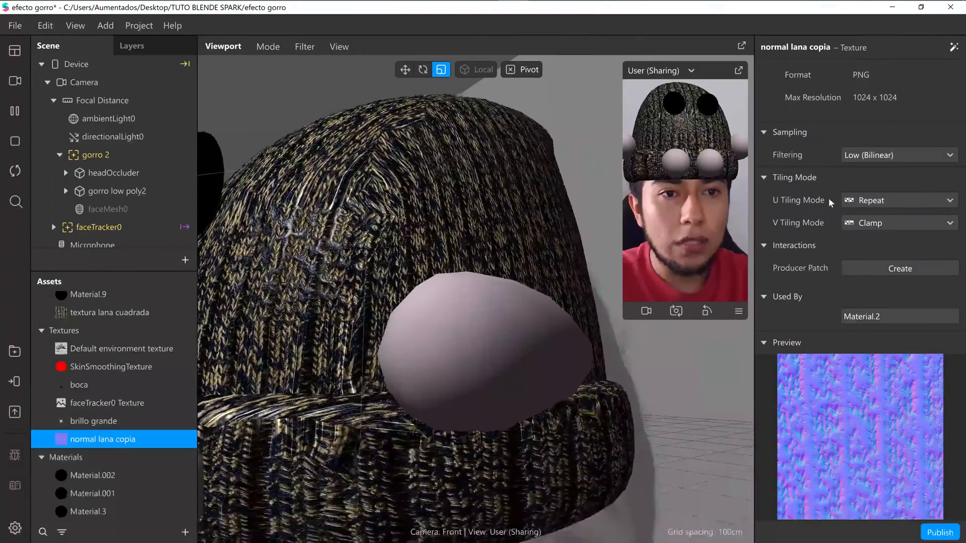
click(869, 223)
click(866, 241)
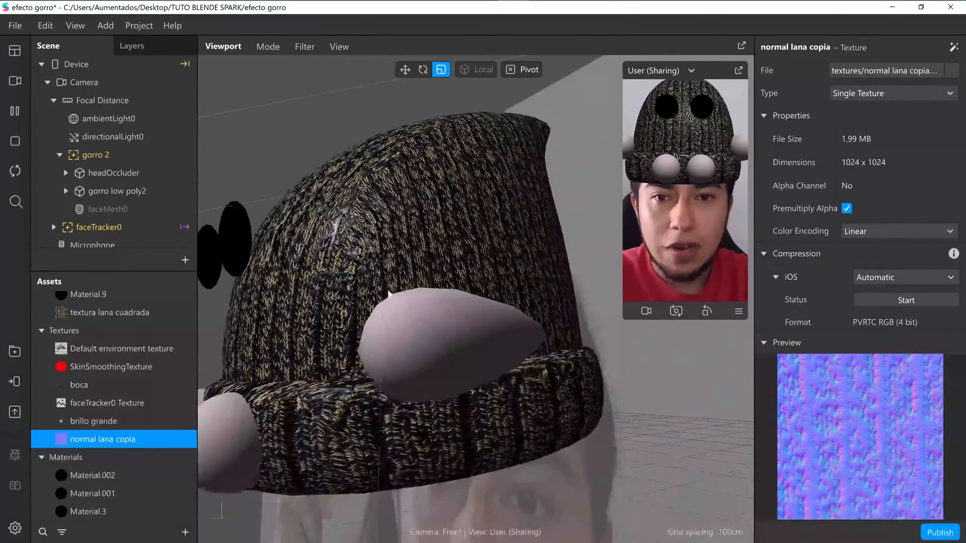
Step: Set the Diffuse color of Material.8 under gorro low poly2 to white
scroll(83, 389, up, 3)
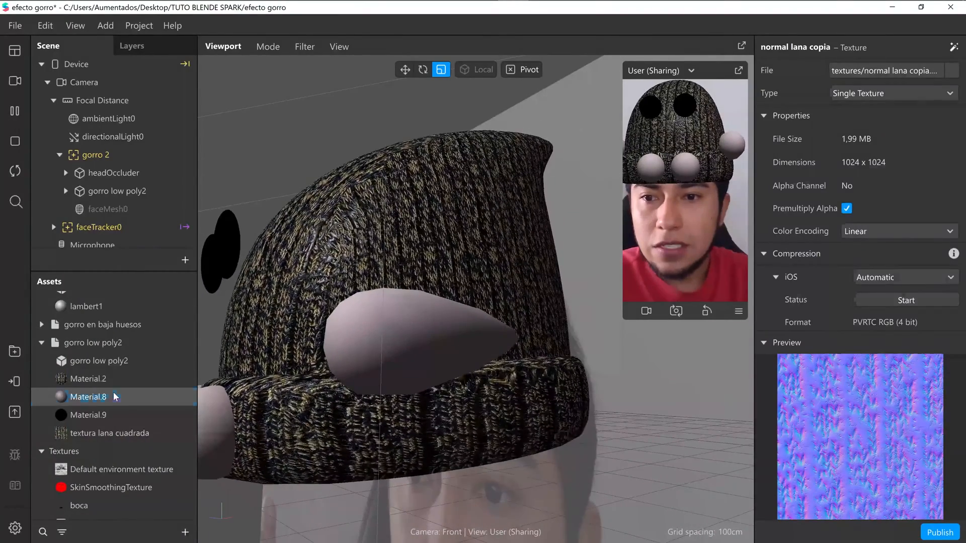
click(114, 397)
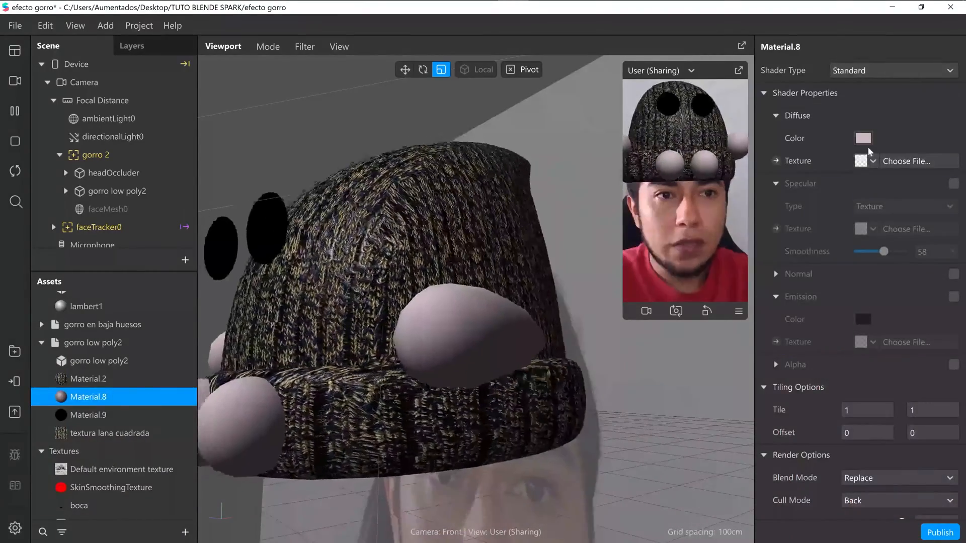
click(863, 138)
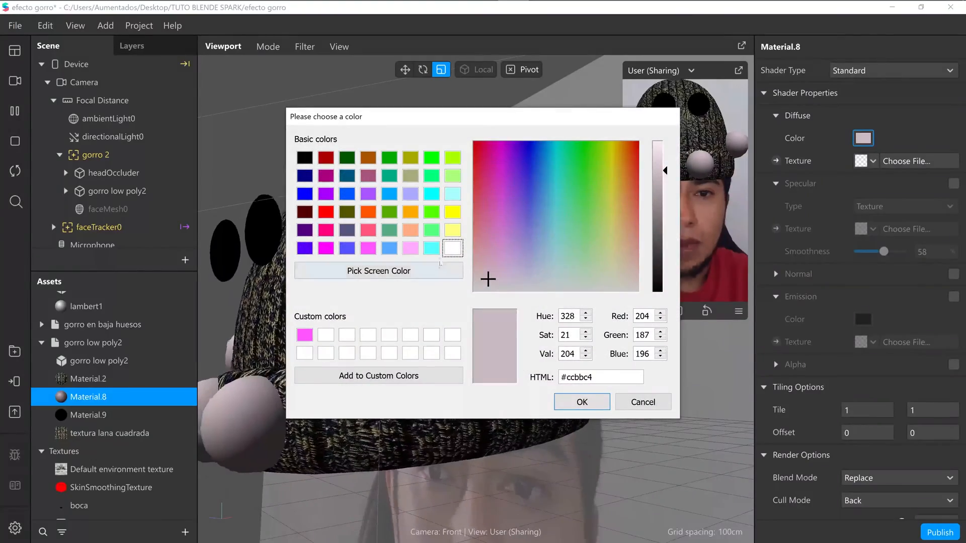
click(453, 248)
click(583, 402)
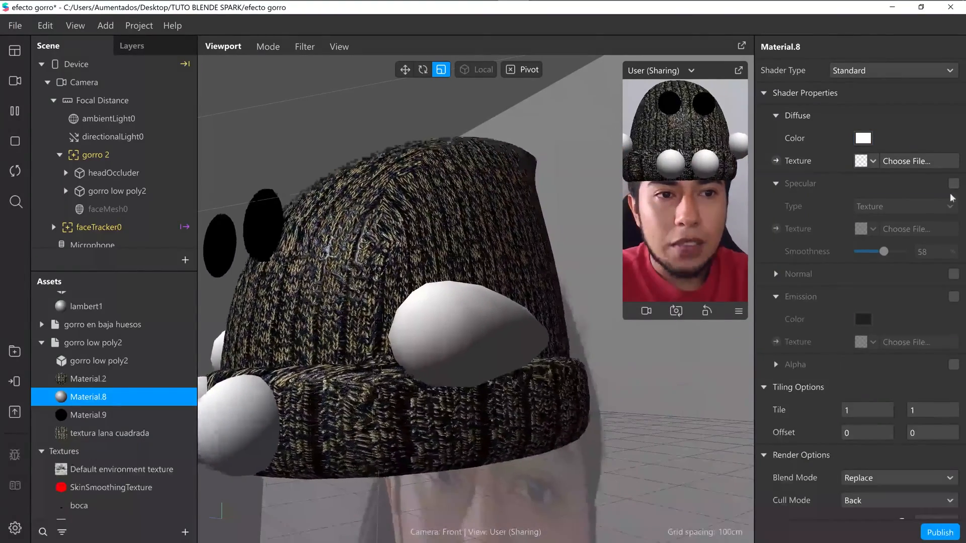
Step: Enable Specular and Normal on Material.8 and assign normal lana copia as its Normal texture
click(954, 184)
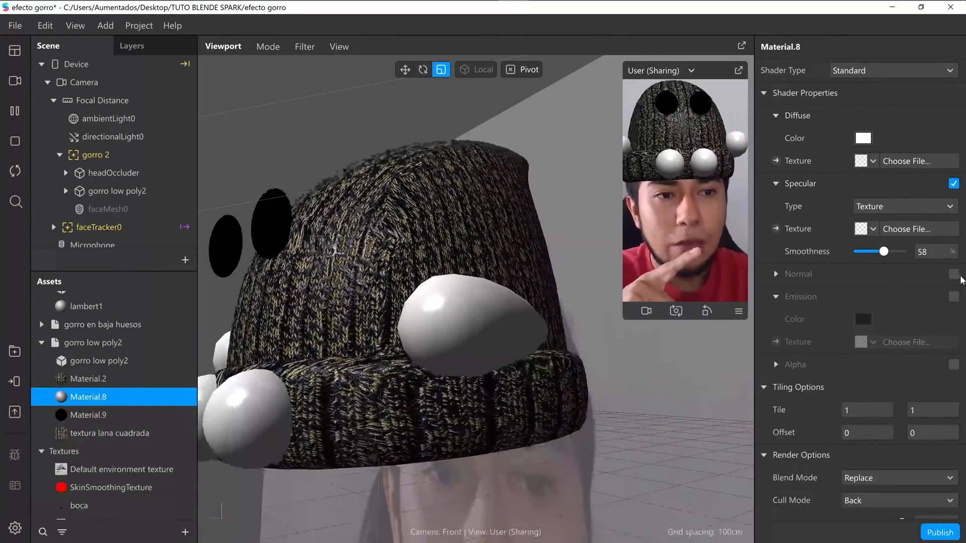
click(954, 274)
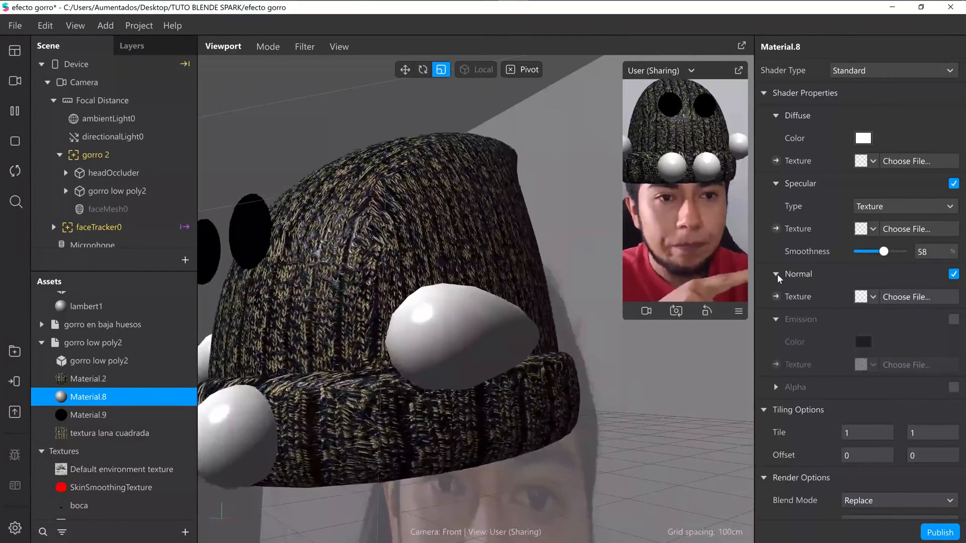
click(873, 297)
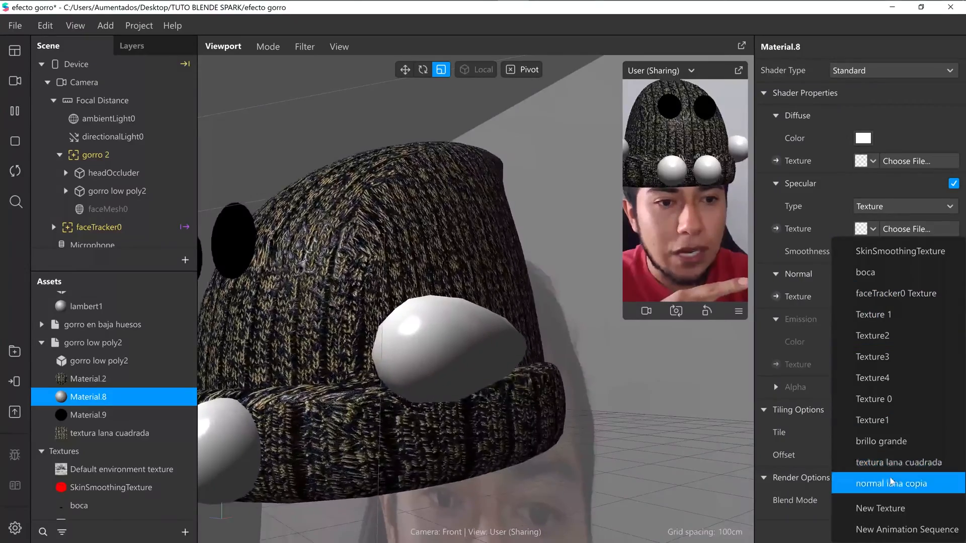
click(894, 485)
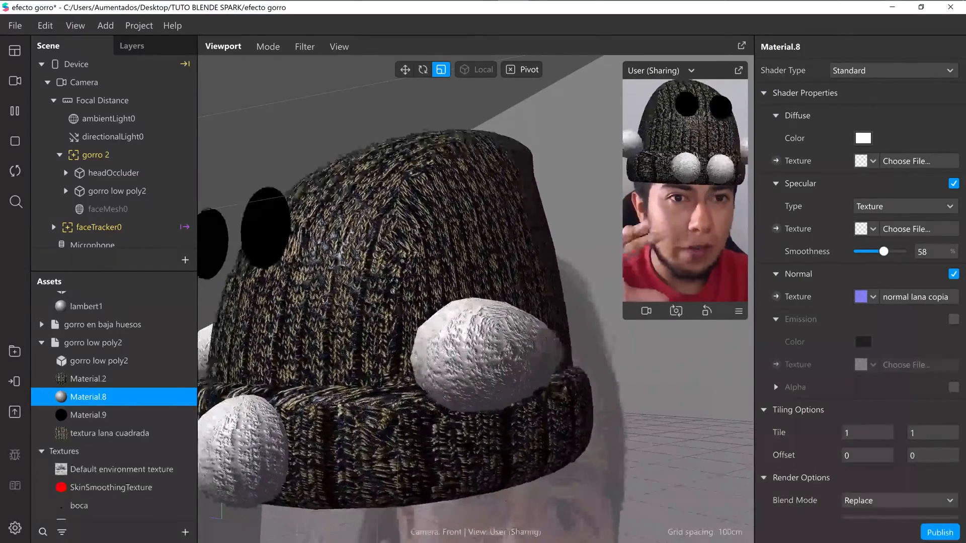
Step: Change the shader type of Material.9 under gorro low poly2 to Physically-Based
click(116, 415)
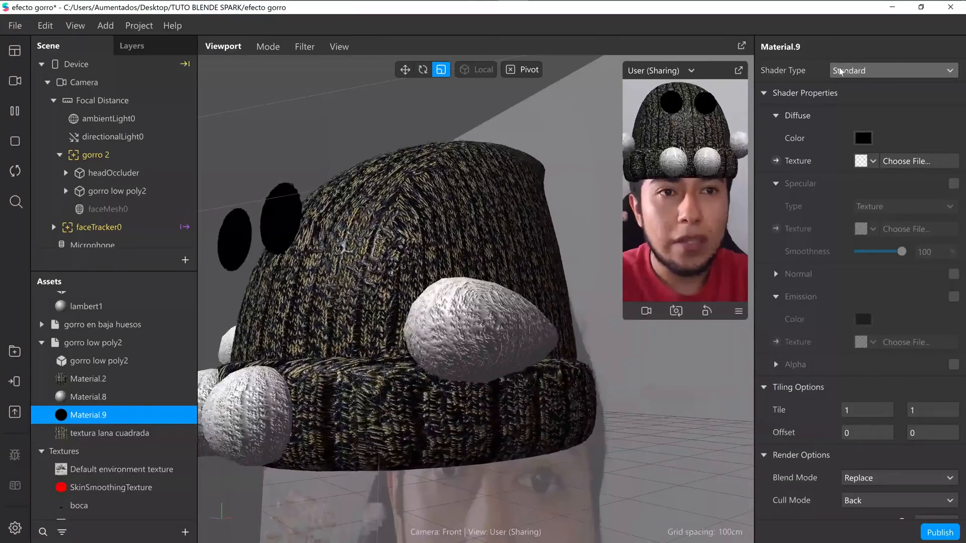
click(841, 72)
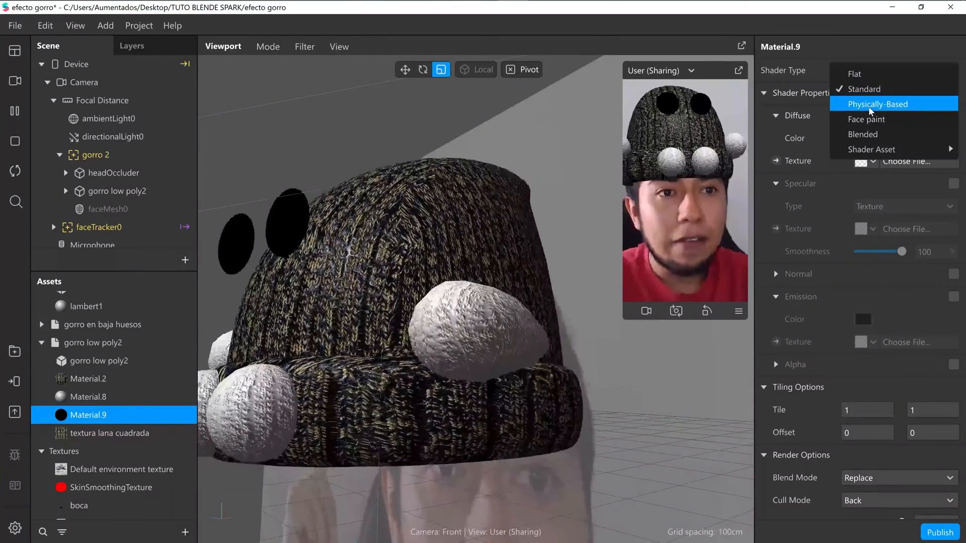
click(871, 106)
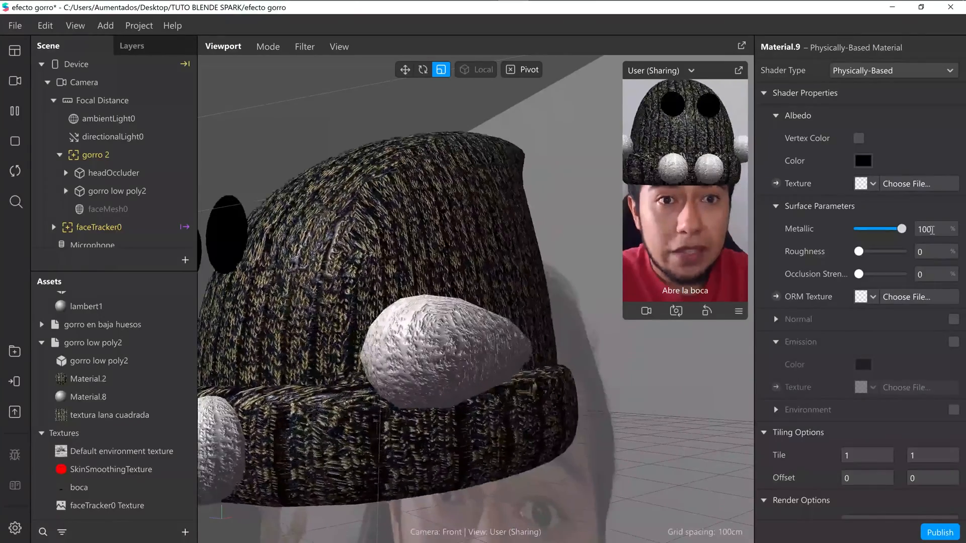
Step: Enable Environment on Material.9 with the Default environment texture and set its rotation to about 272 degrees
scroll(880, 367, down, 2)
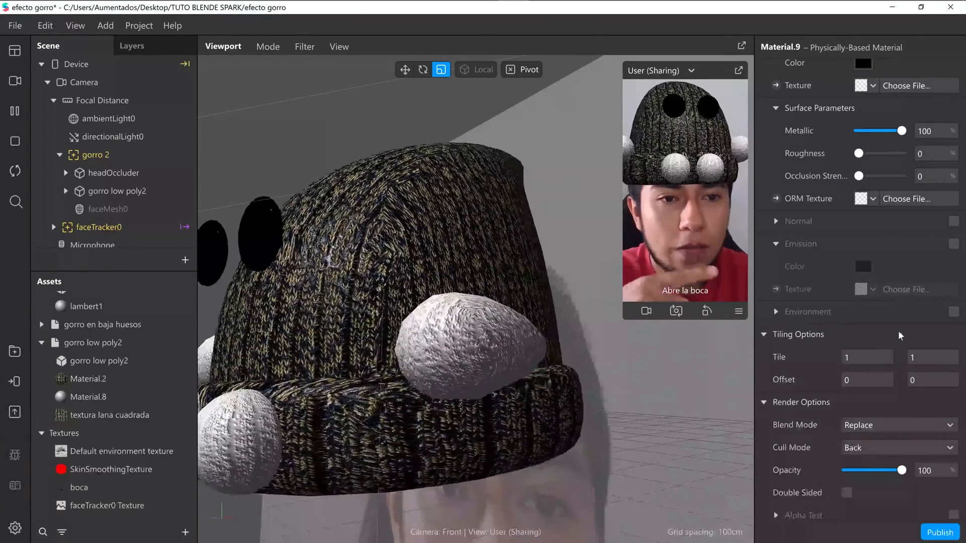
click(954, 313)
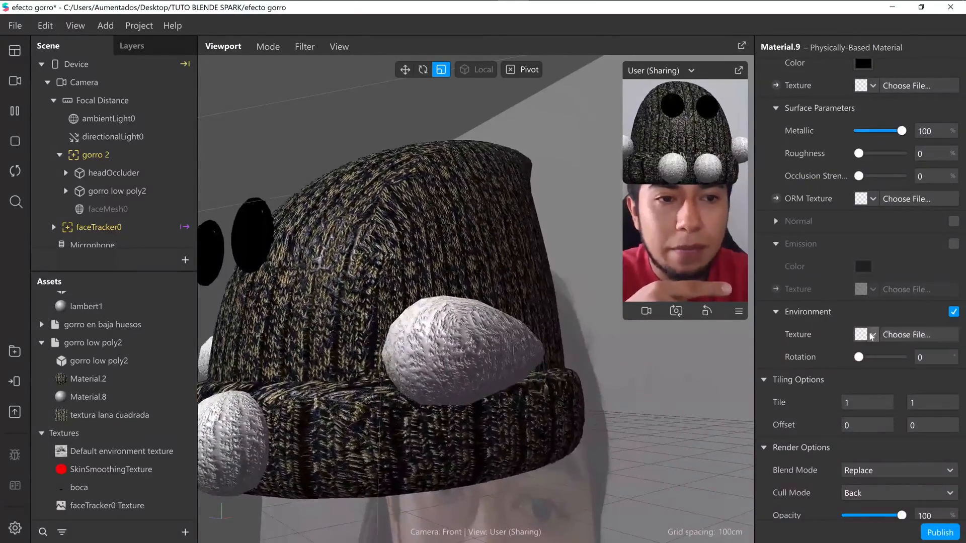
click(872, 335)
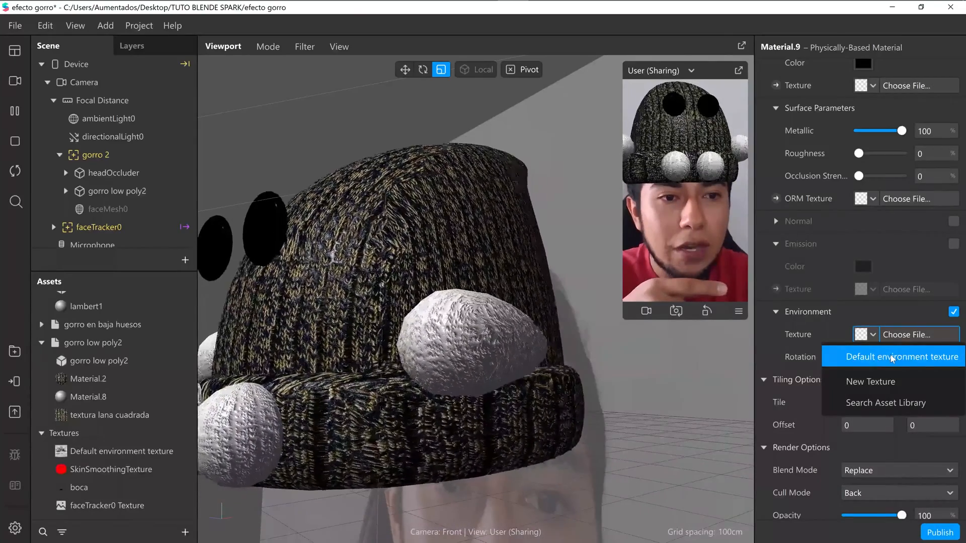
click(893, 358)
click(873, 335)
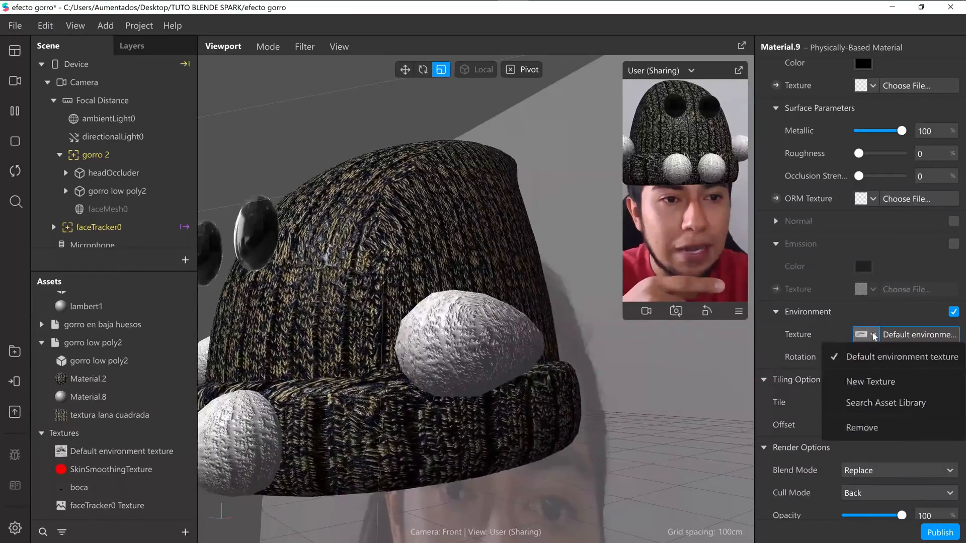
click(880, 354)
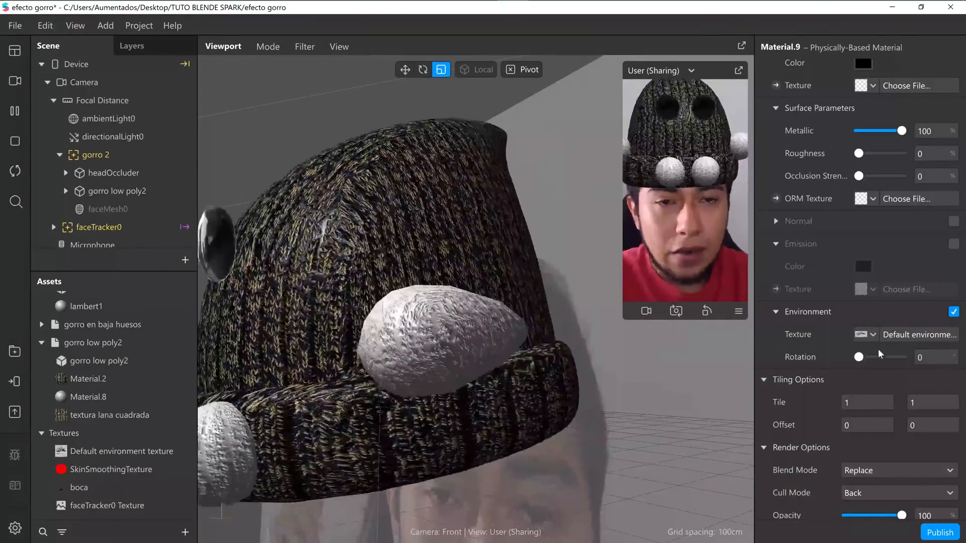
drag(863, 358, 880, 361)
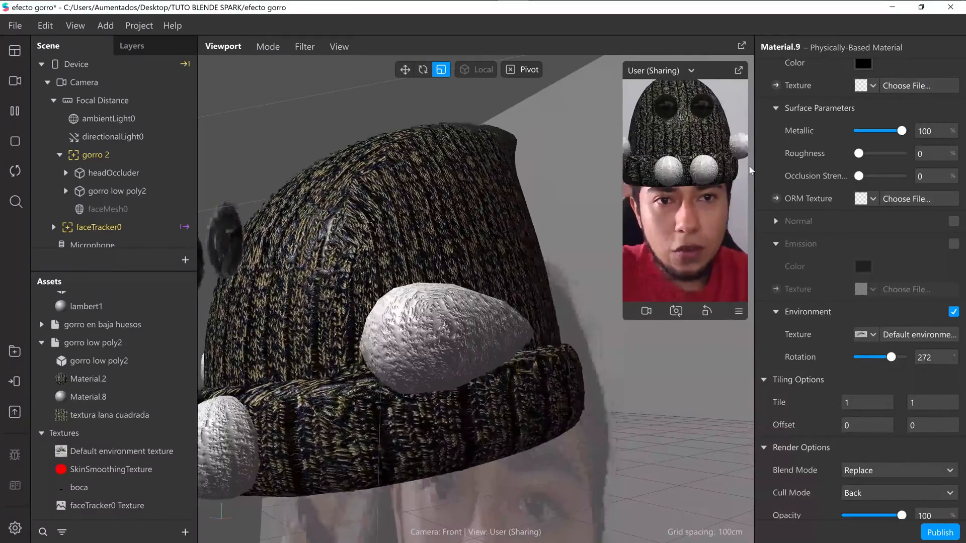
Step: Set the Albedo color of Material.9 to dark grey, #1d1d1d
scroll(836, 305, up, 3)
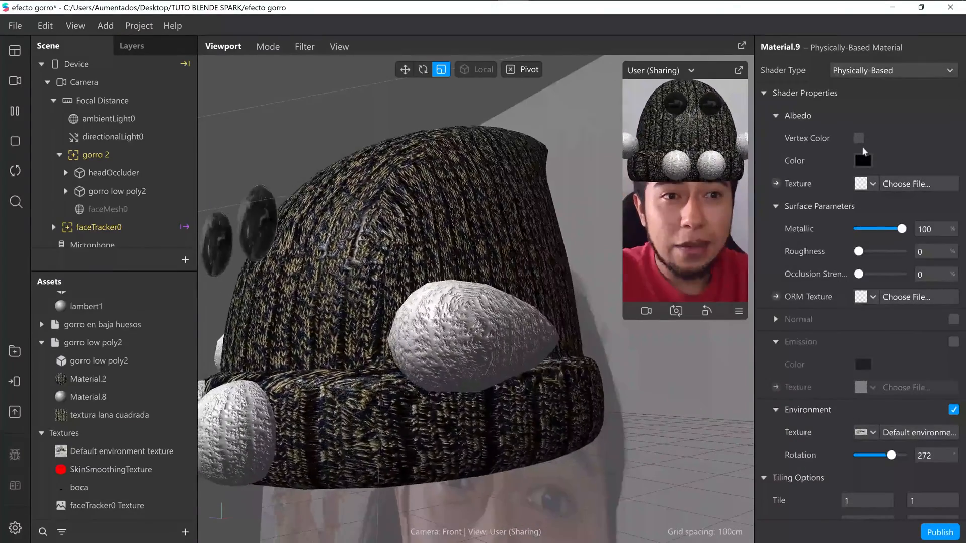
click(864, 161)
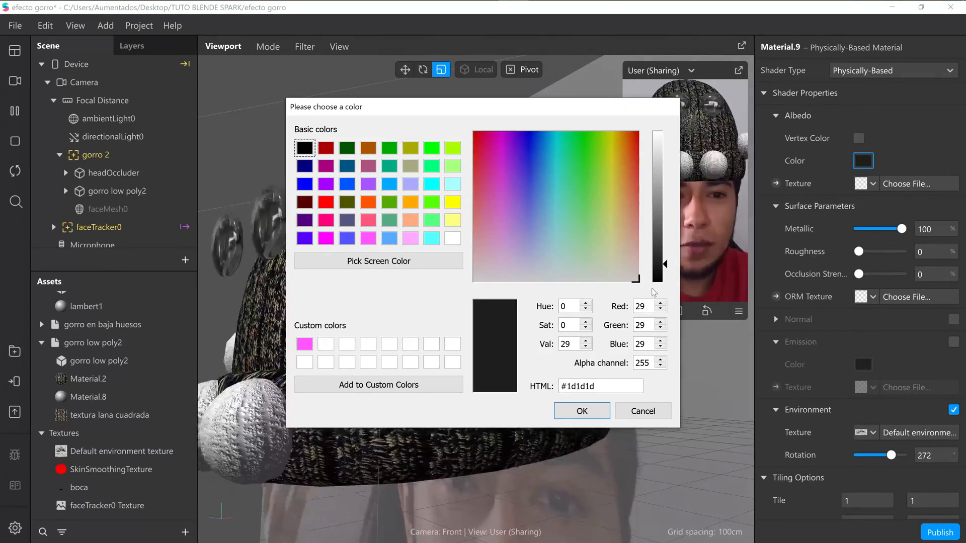
click(581, 412)
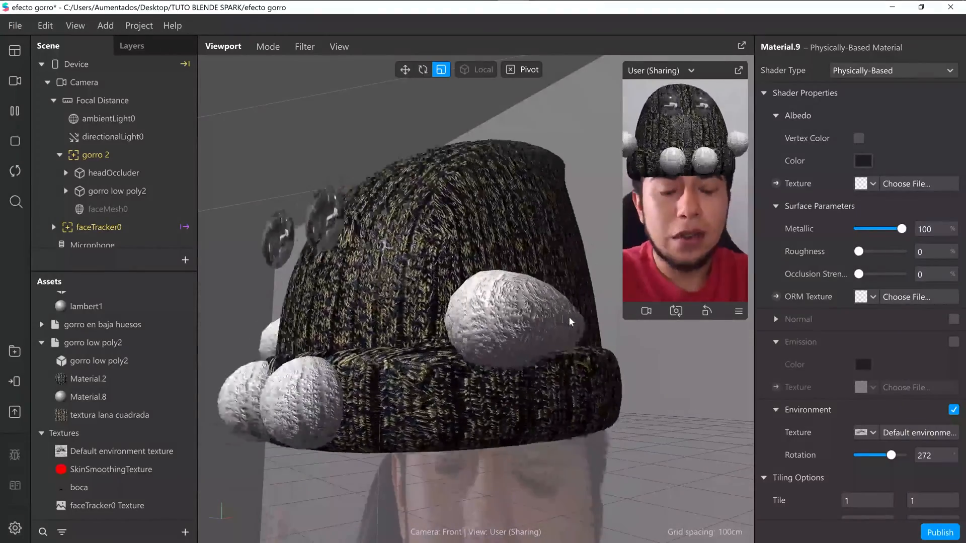
Step: Launch Adobe Photoshop and switch to its home screen without creating a new document
mouse_move(403, 4)
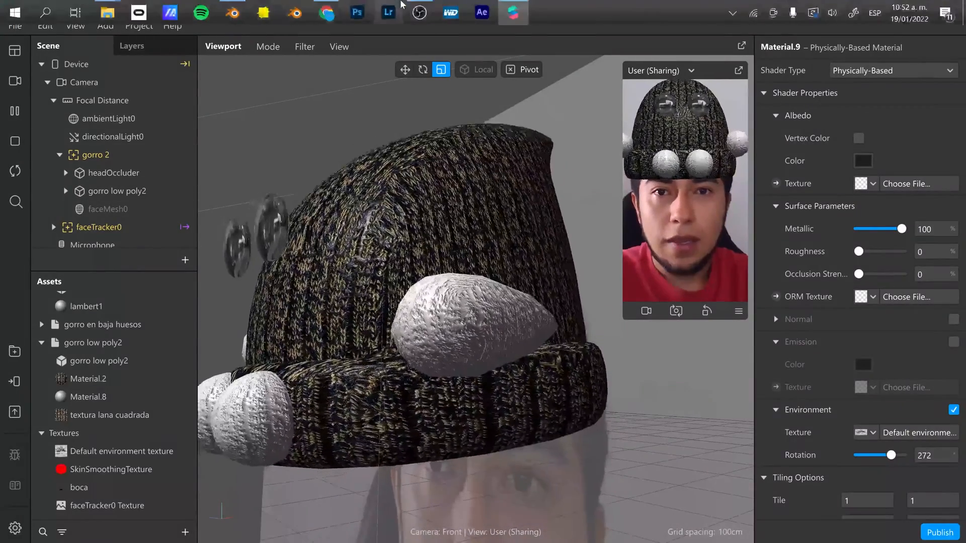
click(358, 16)
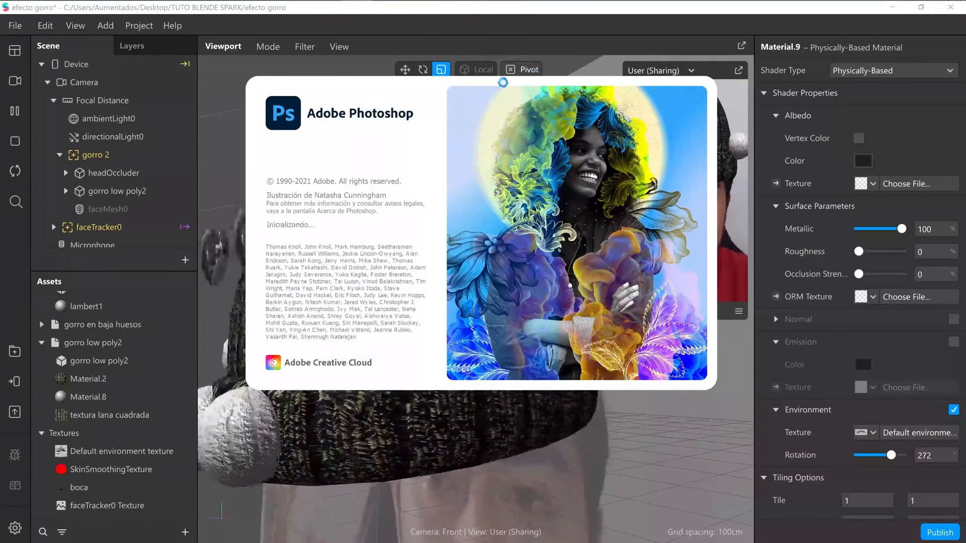
mouse_move(357, 5)
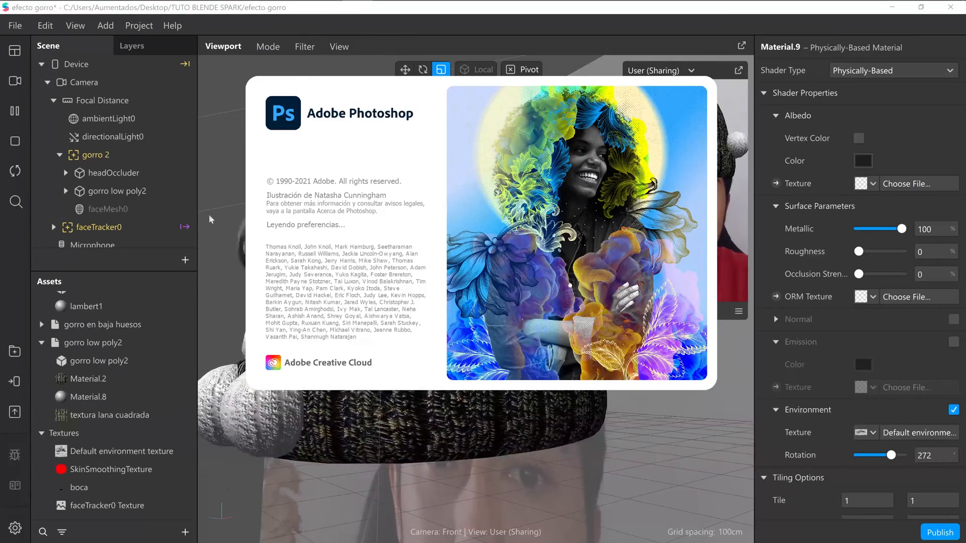
click(15, 112)
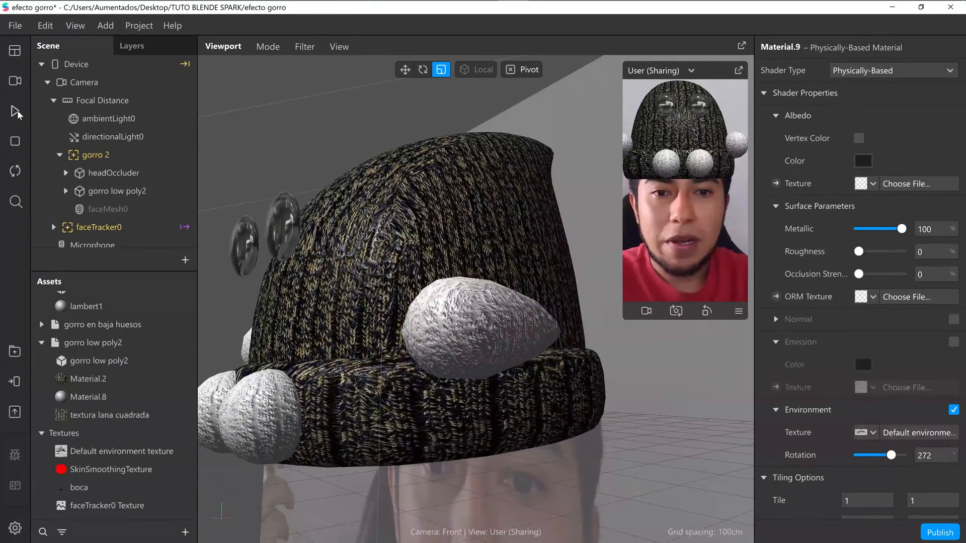
click(15, 112)
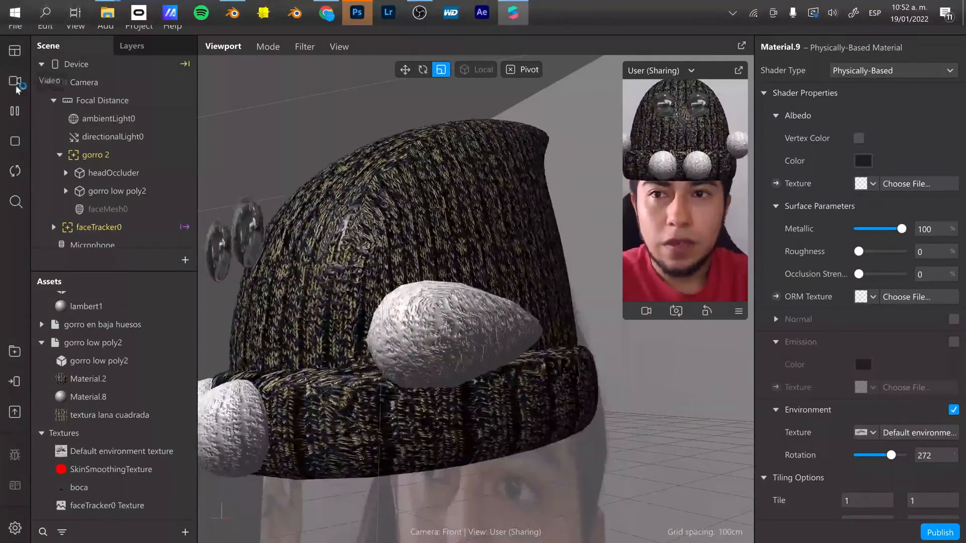
click(355, 14)
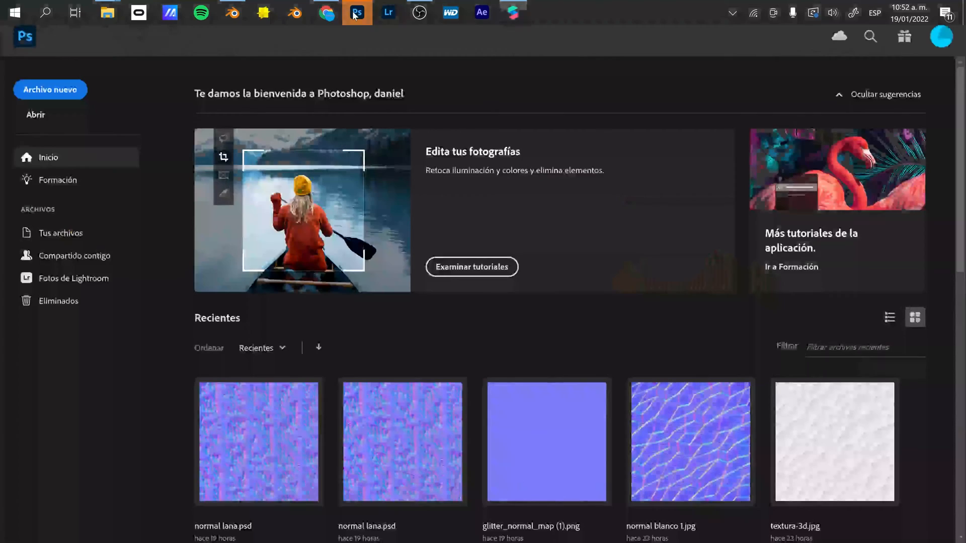
click(58, 89)
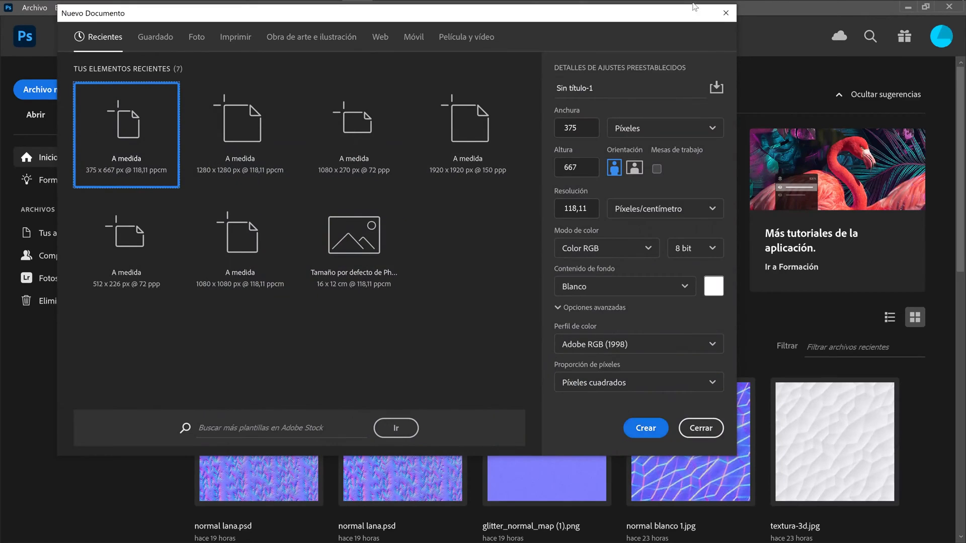
click(726, 12)
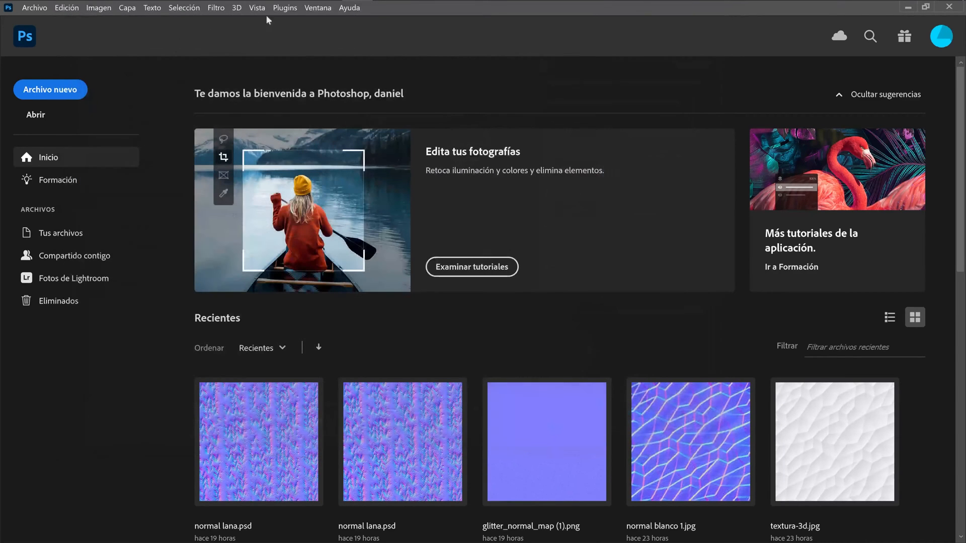
Step: Open the faceFeminine image from the Textures subfolder of 0referenceFace on the Z: network drive
click(43, 118)
scroll(60, 264, down, 1)
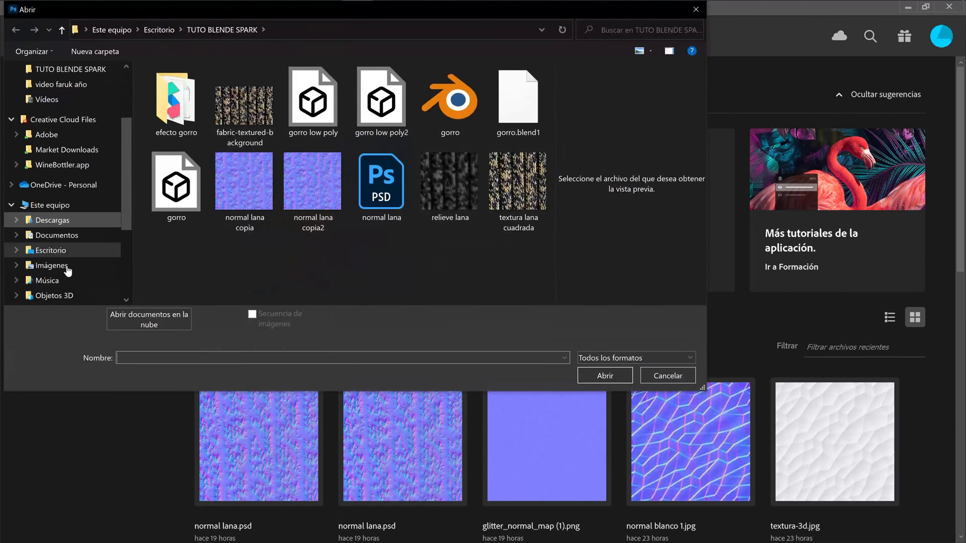
click(59, 204)
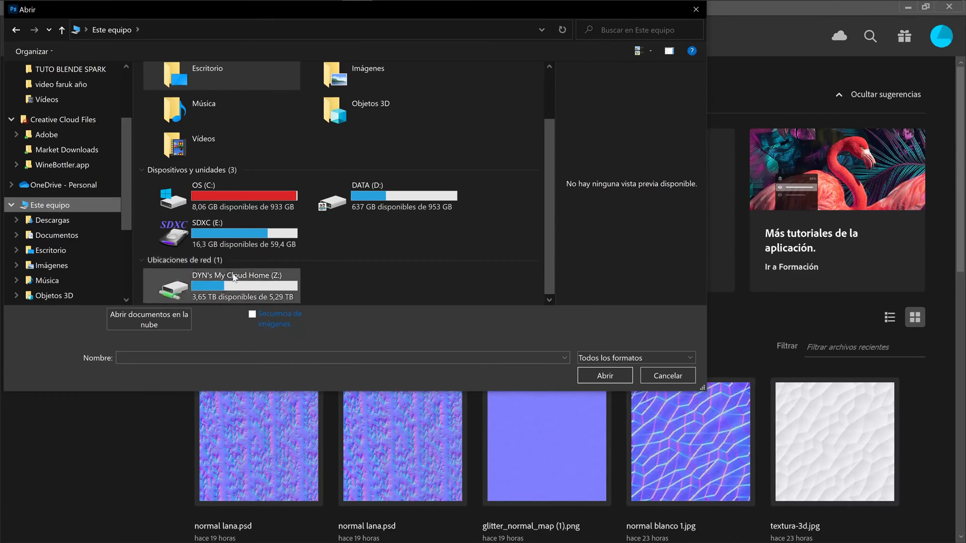
double_click(234, 278)
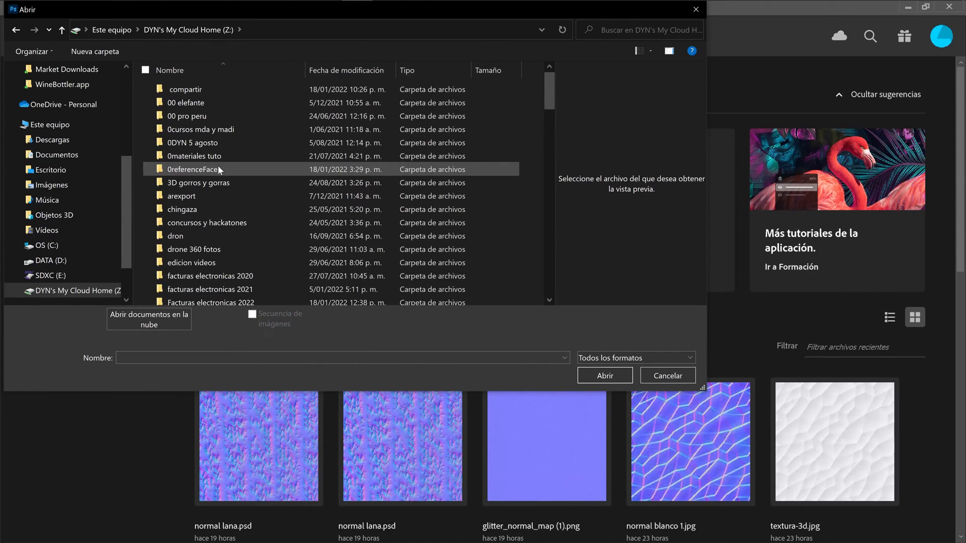
double_click(218, 168)
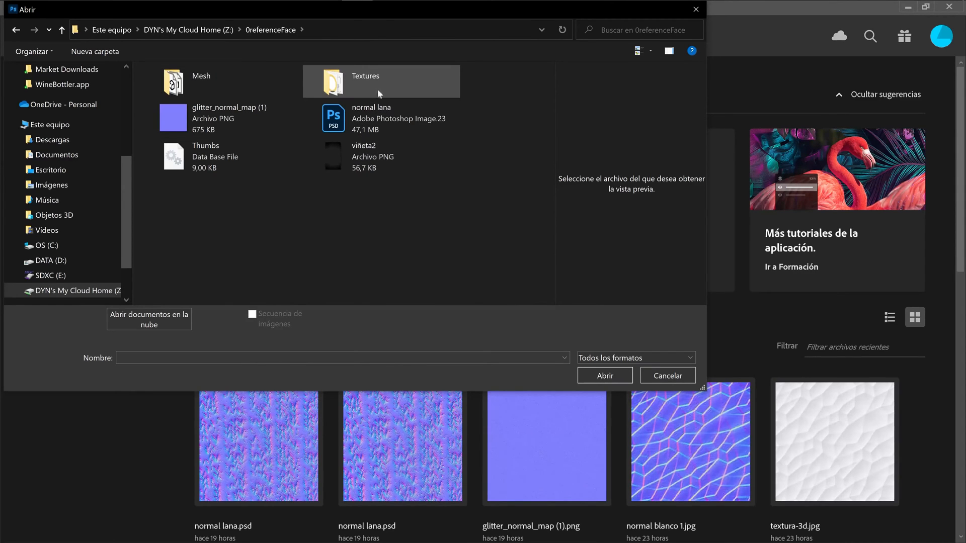
double_click(357, 78)
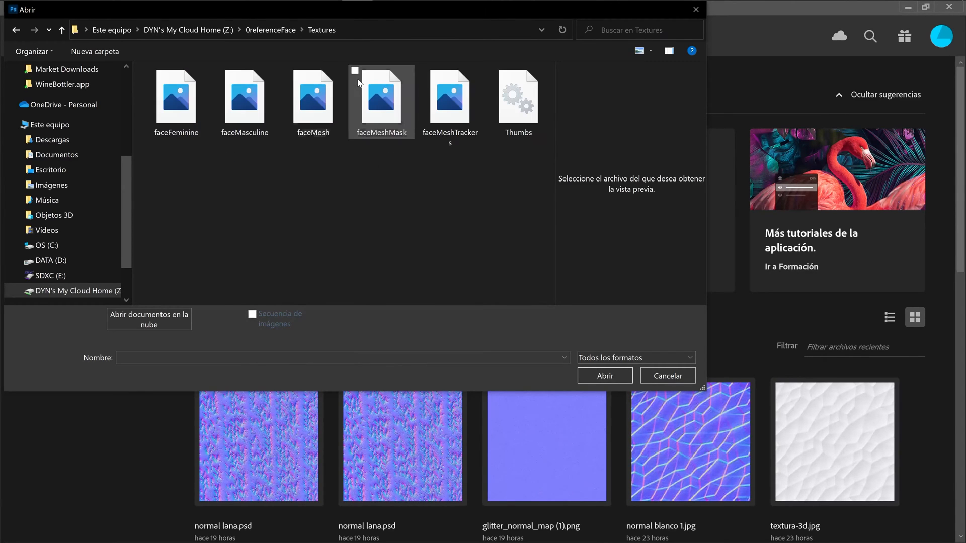
click(184, 102)
click(258, 98)
click(198, 102)
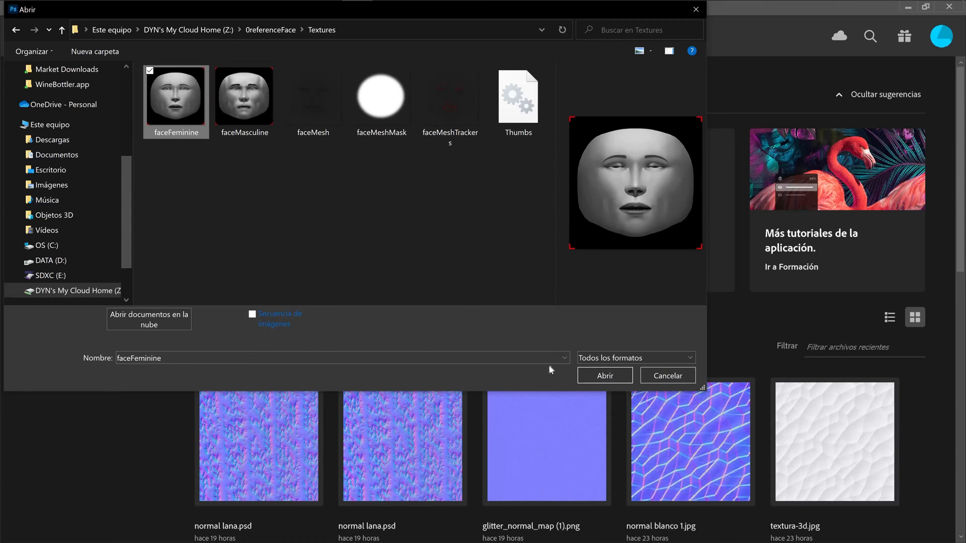
click(605, 375)
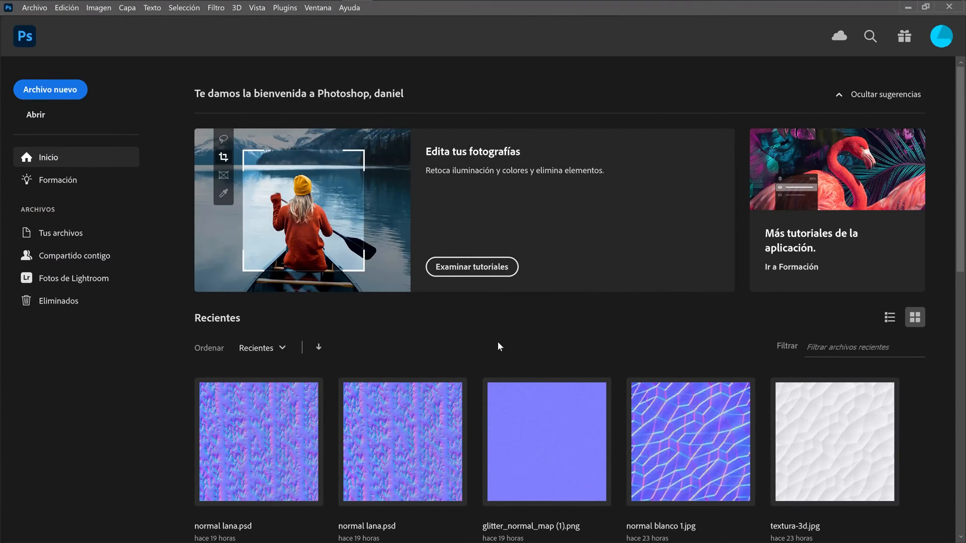
Step: Finish opening the faceFeminine image and add a new empty layer above the Fondo background
click(475, 246)
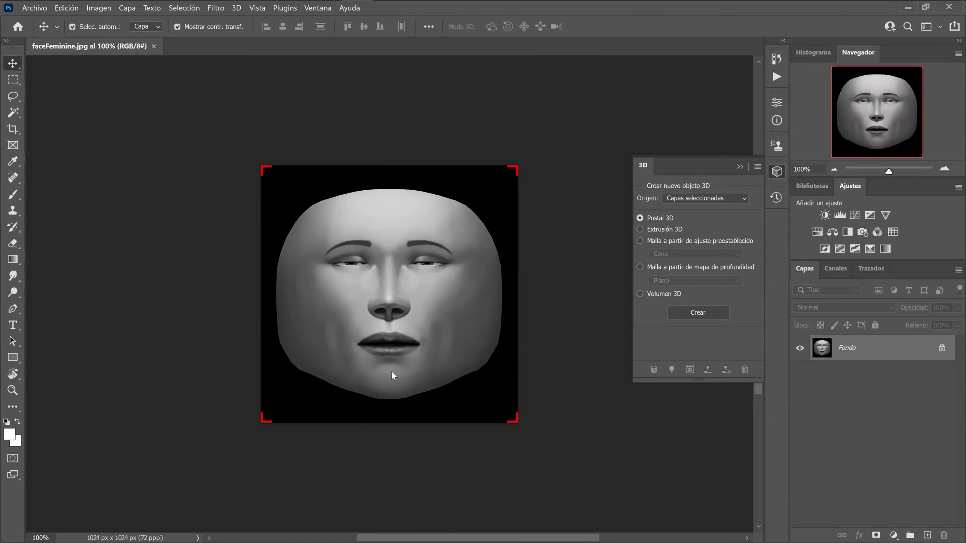
mouse_move(888, 172)
mouse_down()
mouse_move(898, 171)
mouse_move(885, 148)
mouse_move(903, 173)
mouse_up()
click(884, 142)
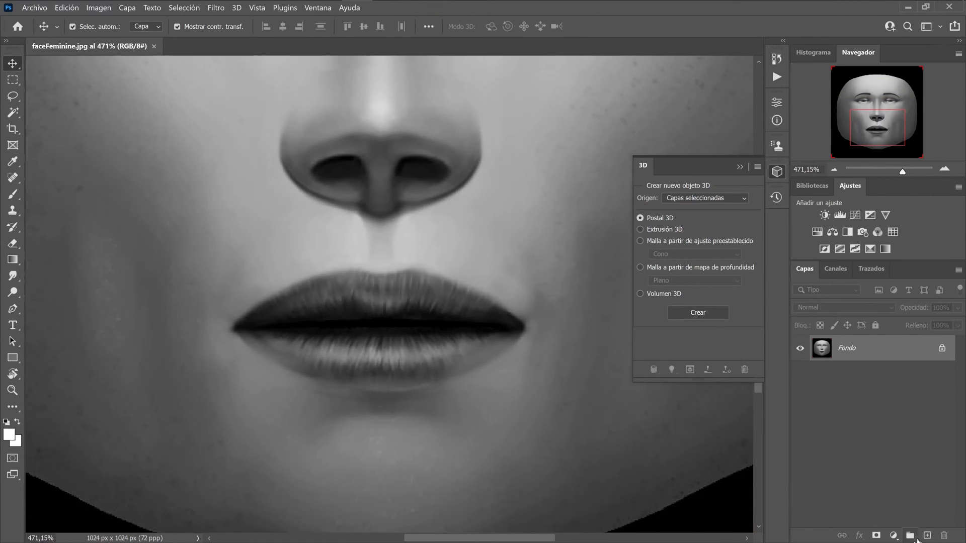
click(927, 535)
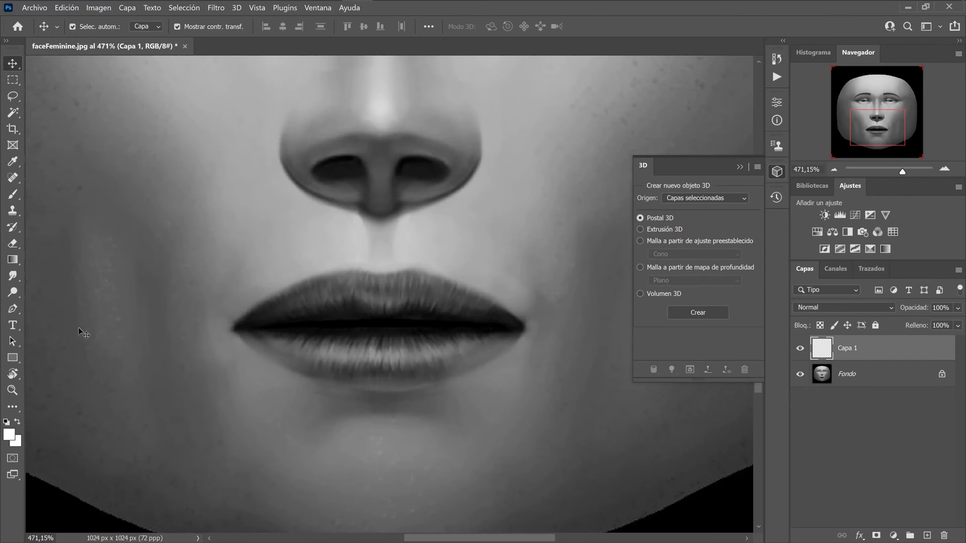
Step: Start a Pen path on Capa 1, curving from the left corner of the mouth to the upper lip's left peak
click(12, 308)
key(alt+[)
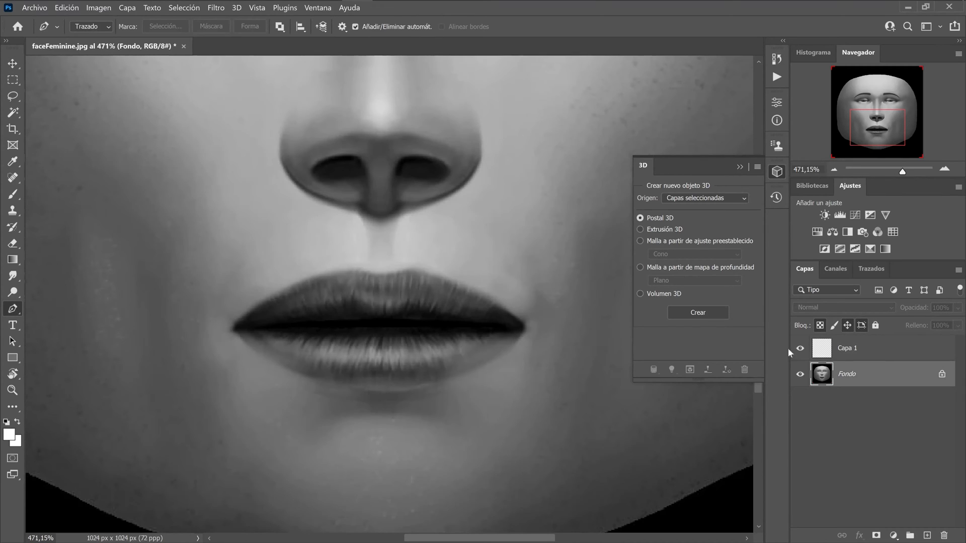
click(883, 349)
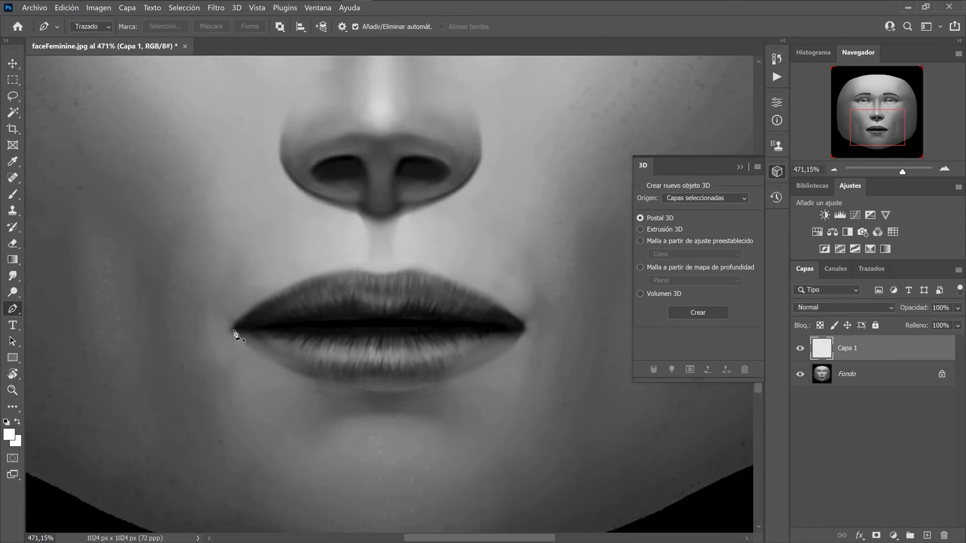
click(234, 330)
drag(363, 273, 412, 285)
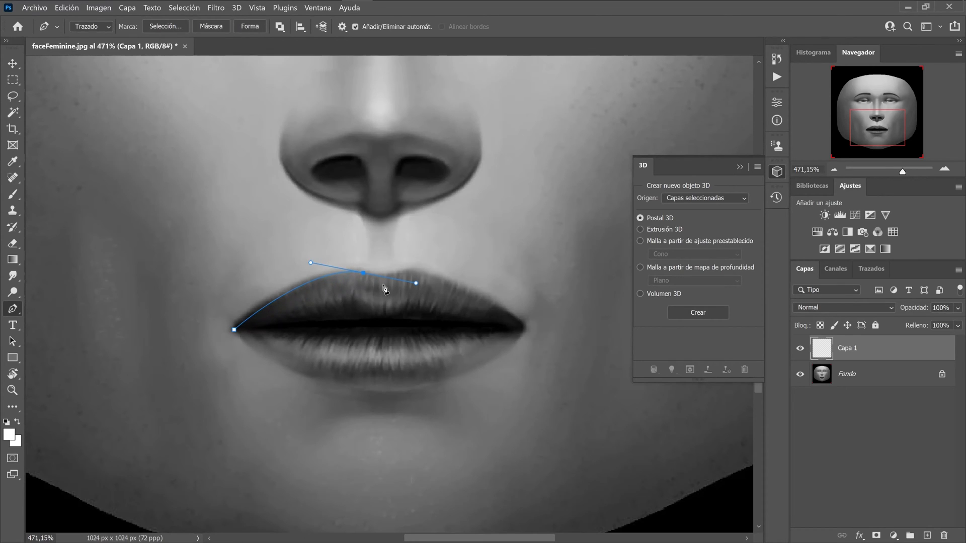
Step: Complete the closed path around both lips and adjust its anchor points at the upper-lip peak and right mouth corner
scroll(391, 299, up, 1)
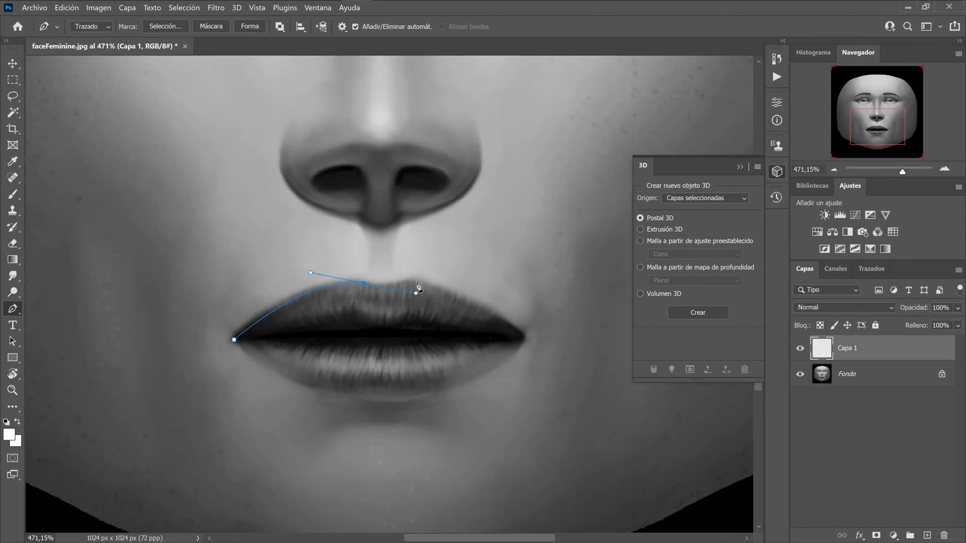
drag(411, 280, 422, 276)
alt+click(417, 294)
drag(432, 274, 449, 277)
click(523, 333)
drag(385, 401, 296, 401)
click(235, 343)
ctrl+drag(413, 284, 362, 283)
ctrl+drag(522, 336, 525, 341)
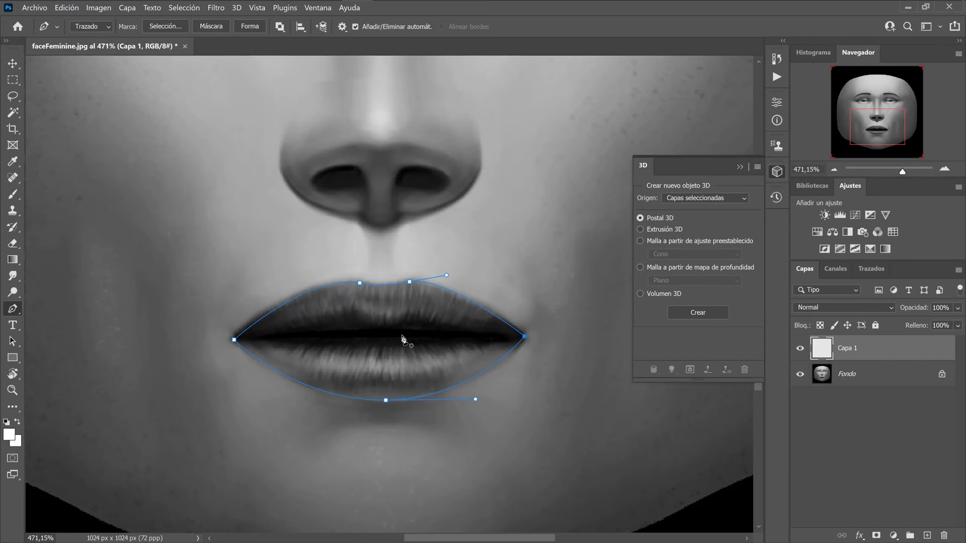
Step: Set the foreground color to black, #000000
right_click(403, 340)
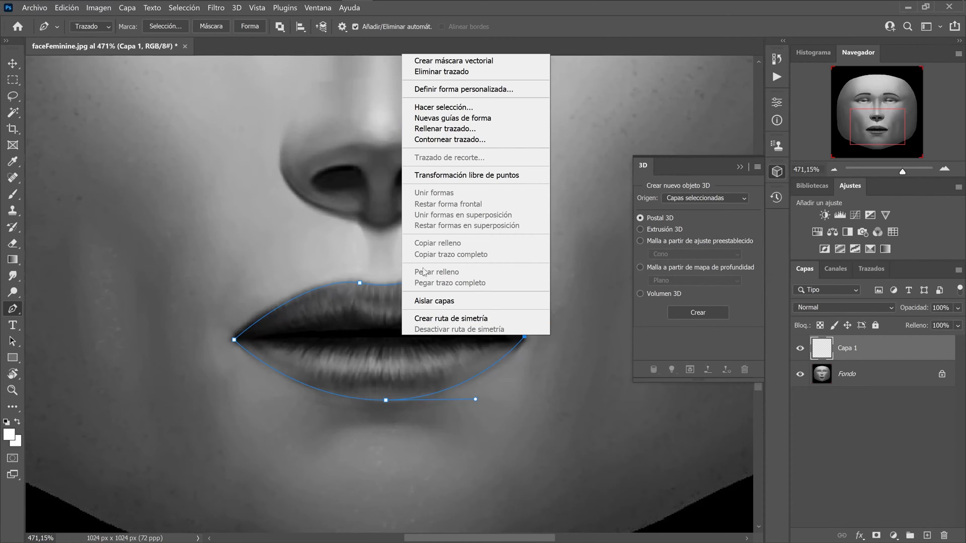
click(7, 437)
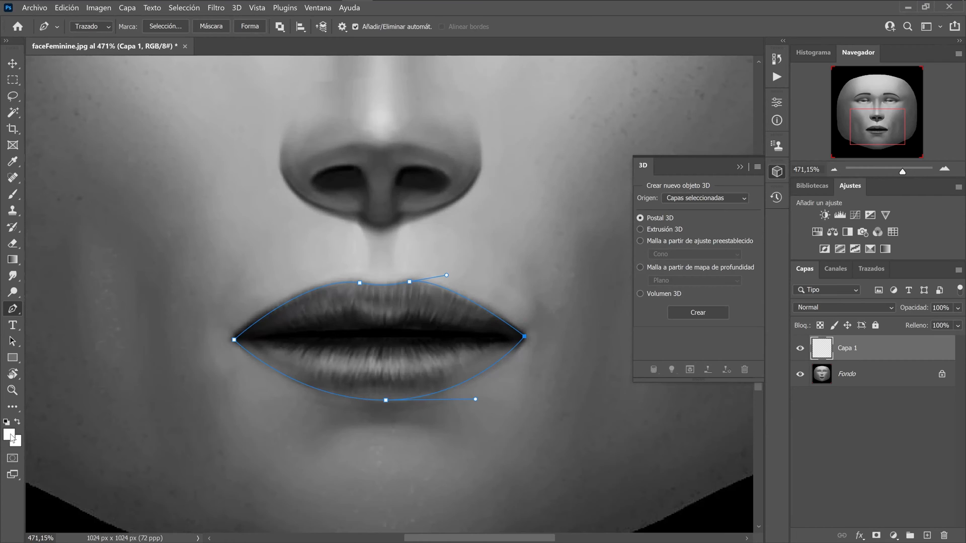
click(10, 436)
drag(509, 250, 416, 352)
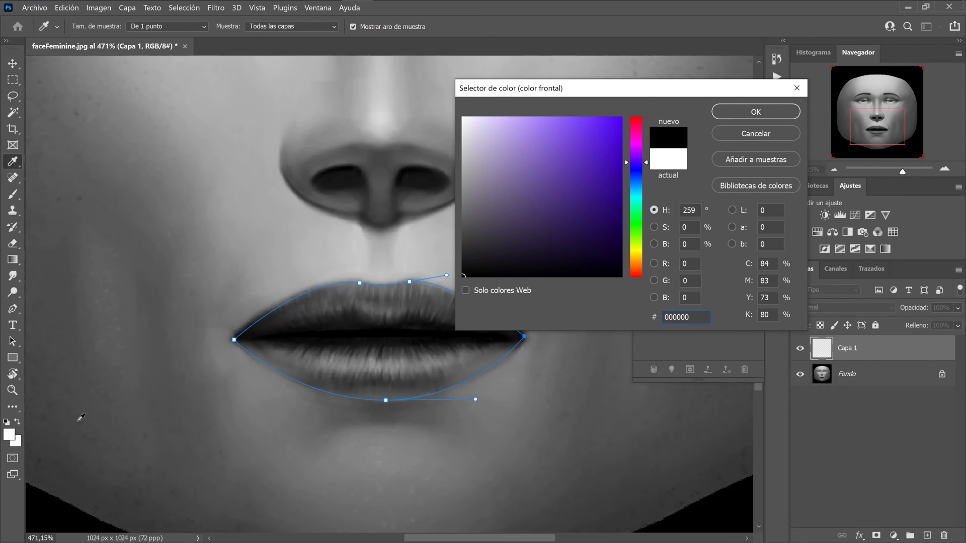
click(726, 117)
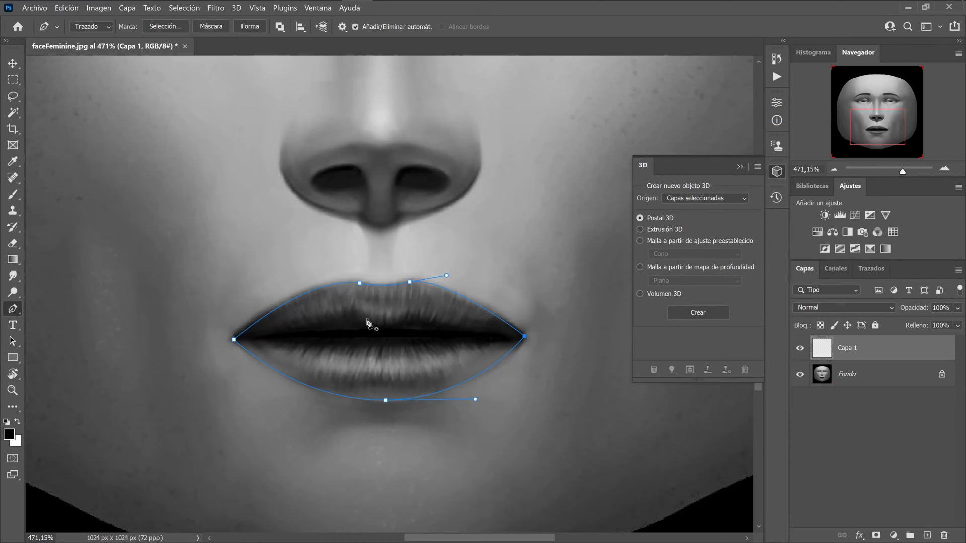
Step: Fill the lip path with the black foreground color on Capa 1 and hide the Fondo layer
right_click(368, 322)
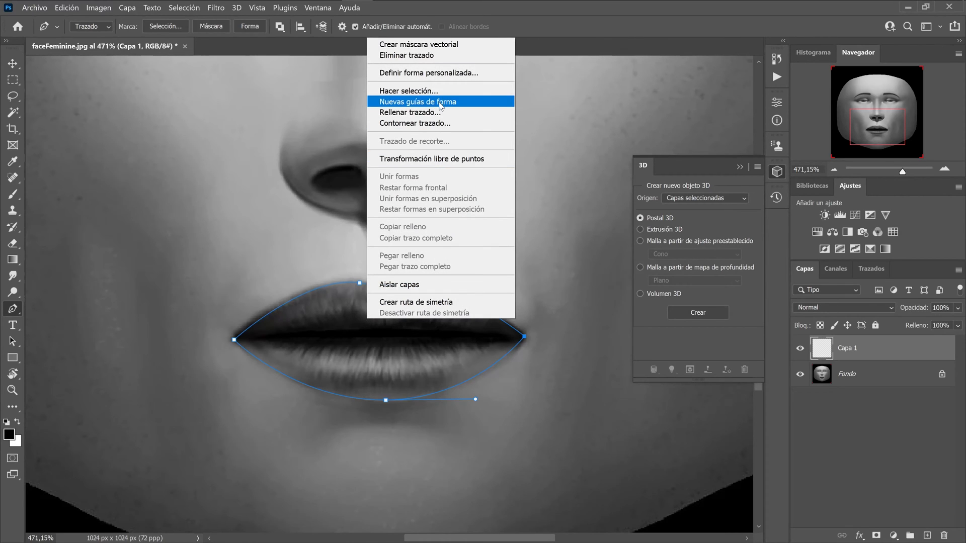
click(442, 112)
click(421, 91)
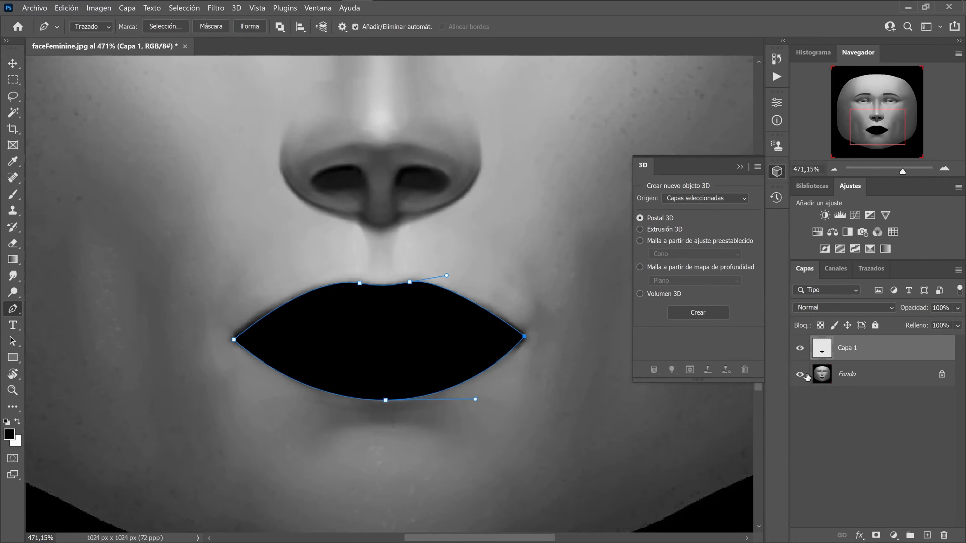
click(800, 374)
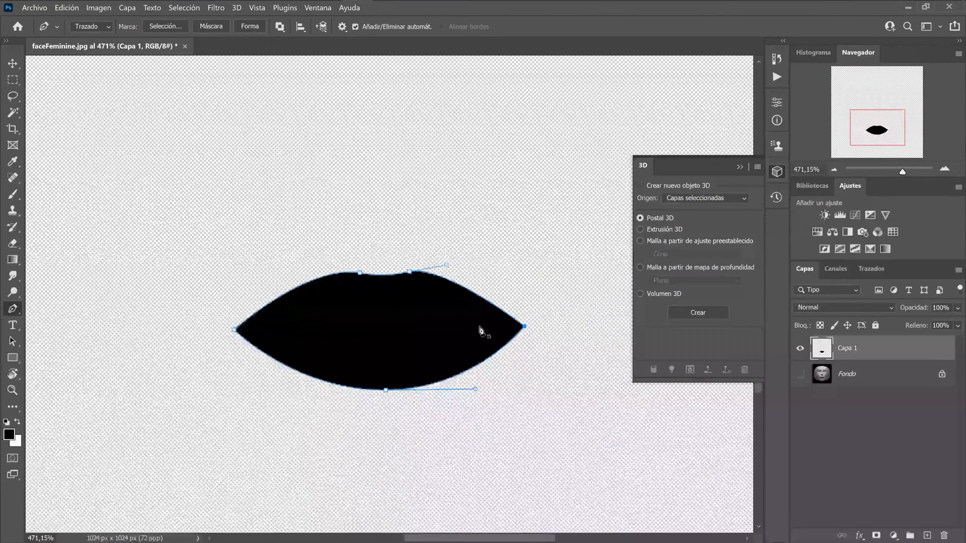
Step: Start saving the lip shape document under a new location, choosing the TUTO BLENDE SPARK folder on the desktop
drag(903, 171, 885, 140)
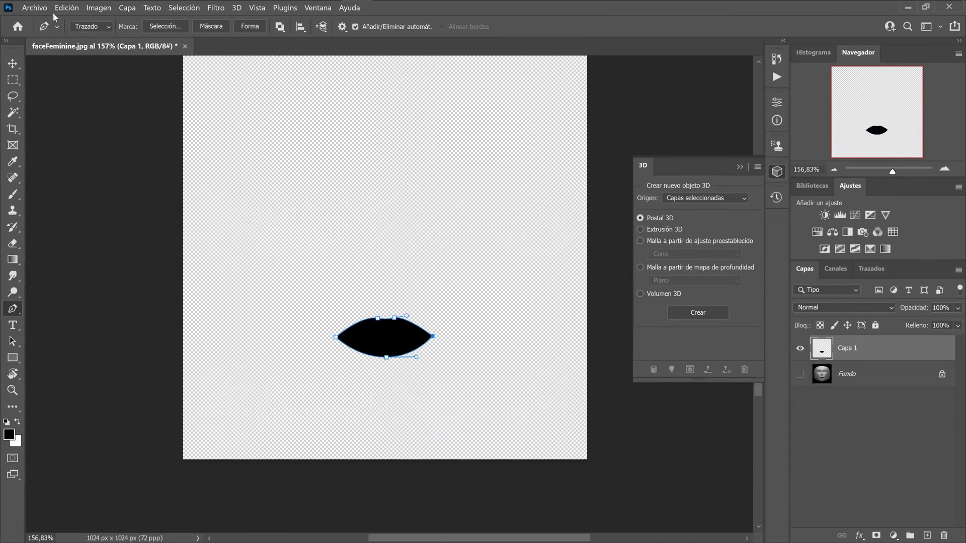
click(35, 8)
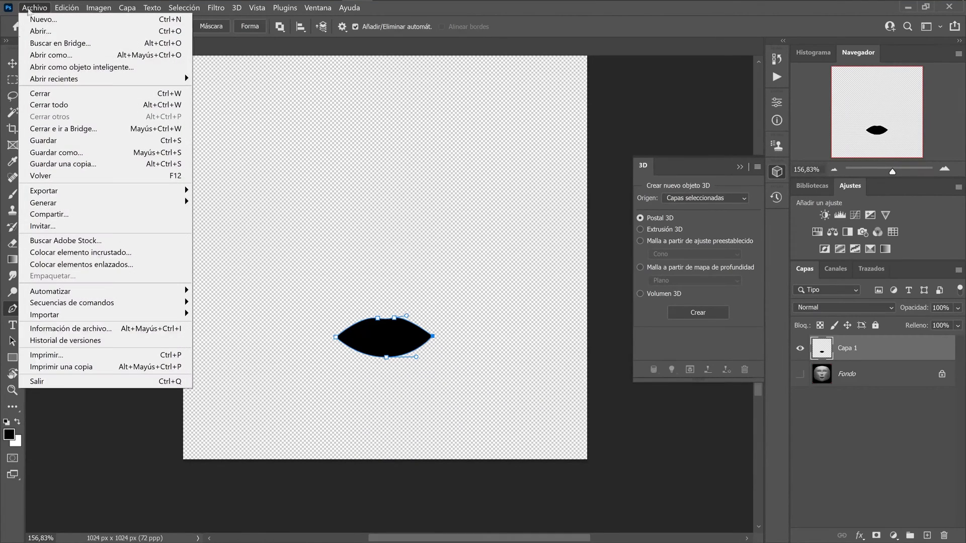
click(99, 154)
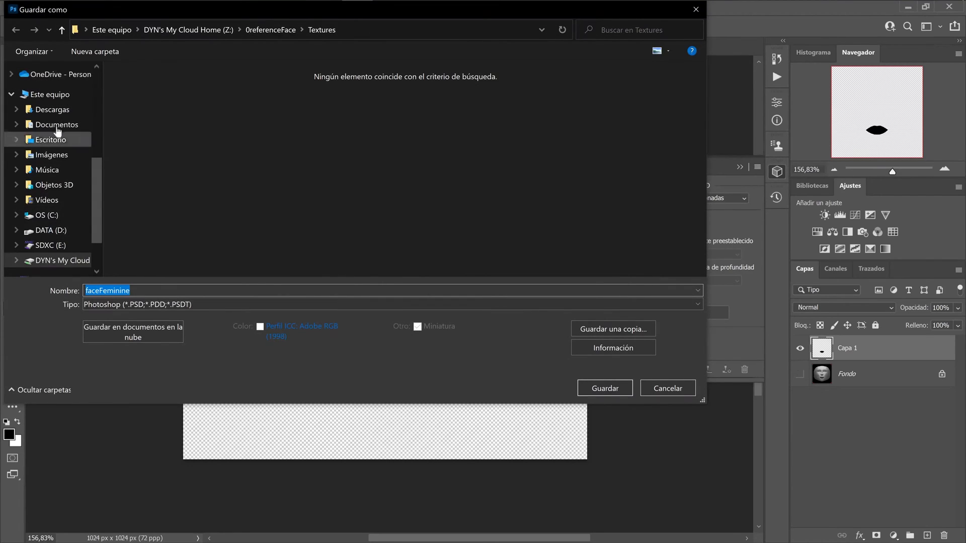
scroll(48, 121, up, 4)
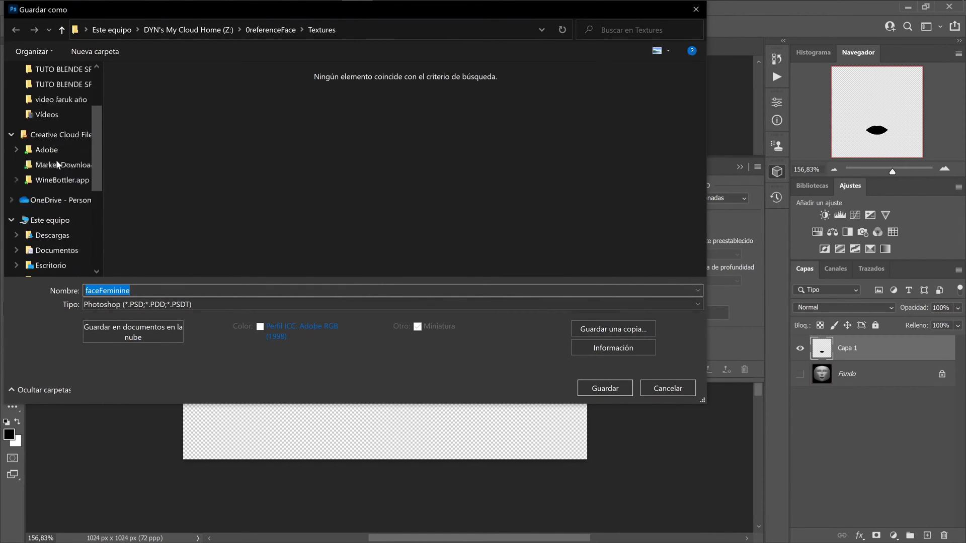
click(53, 134)
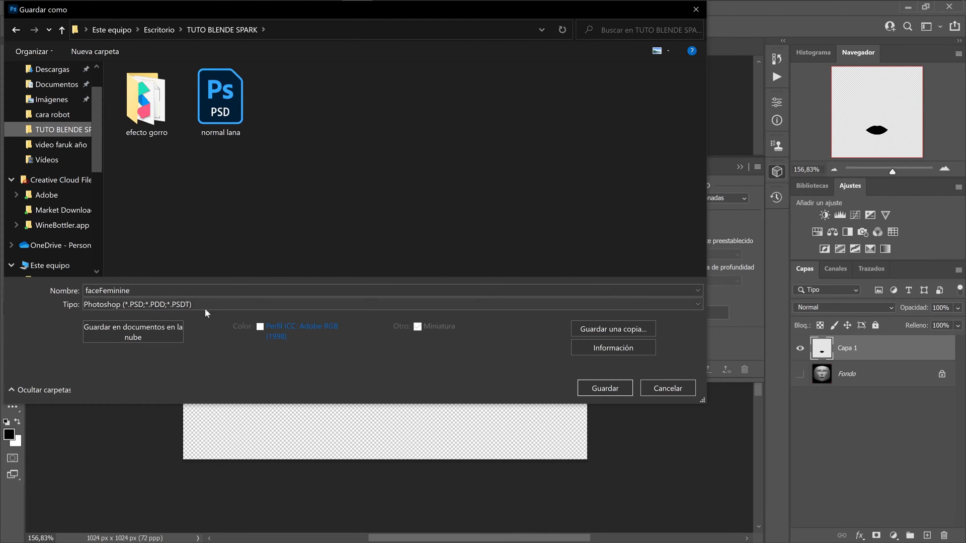
Step: Save a copy of the mouth shape as a PNG named boca in the TUTO BLENDE SPARK folder, using the large file size option
click(589, 330)
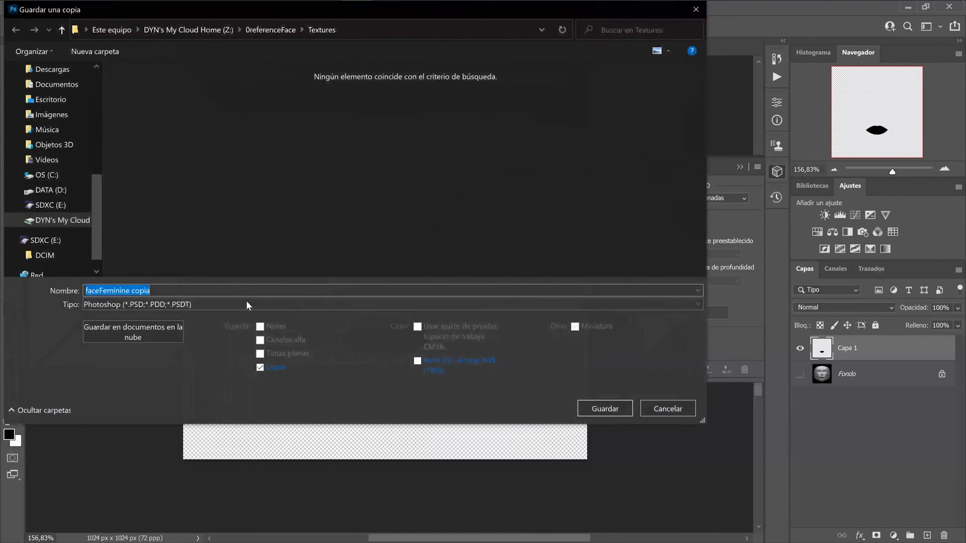
click(248, 305)
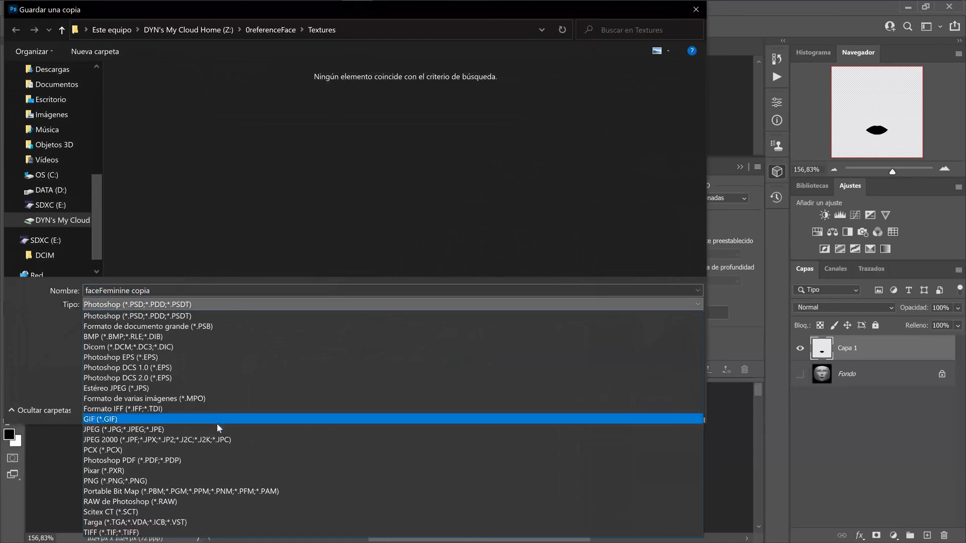
click(162, 483)
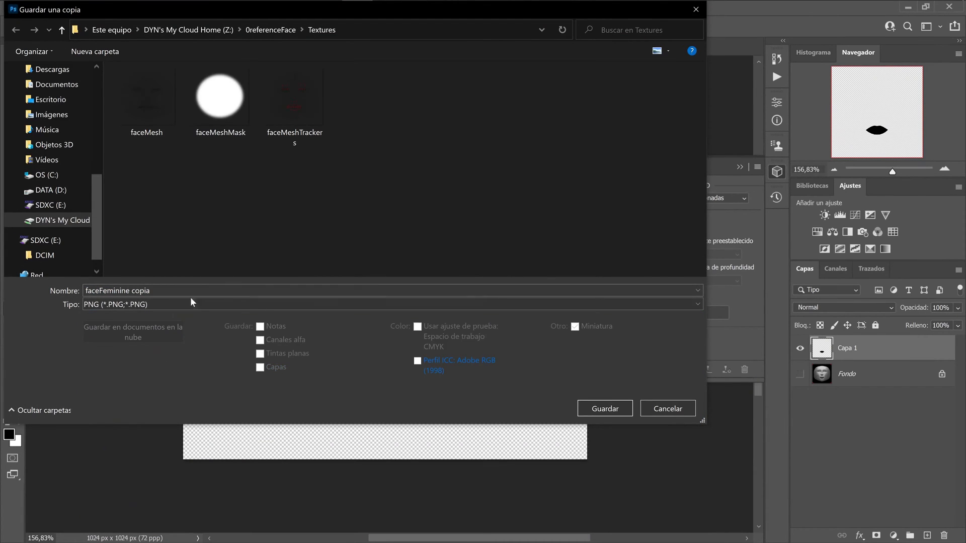
click(174, 291)
text(boca)
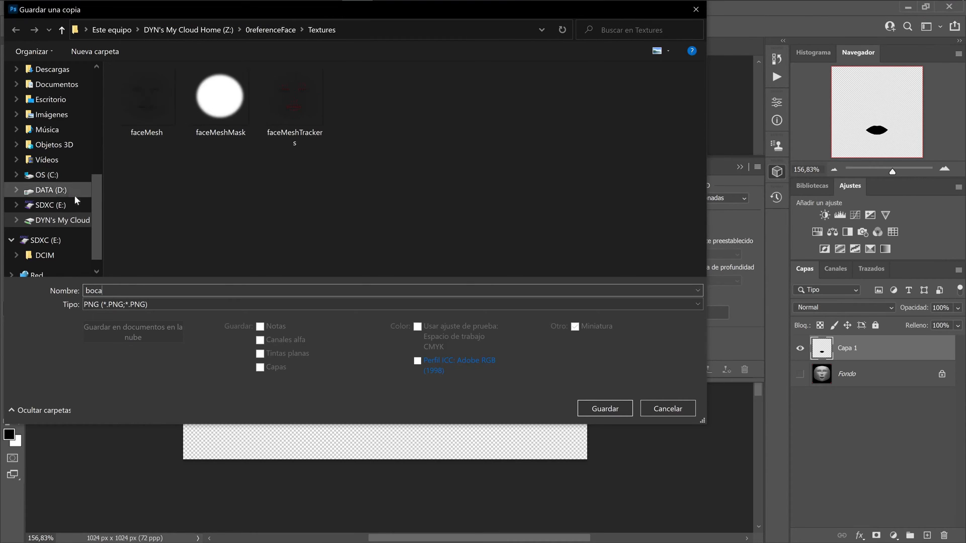
scroll(60, 196, up, 10)
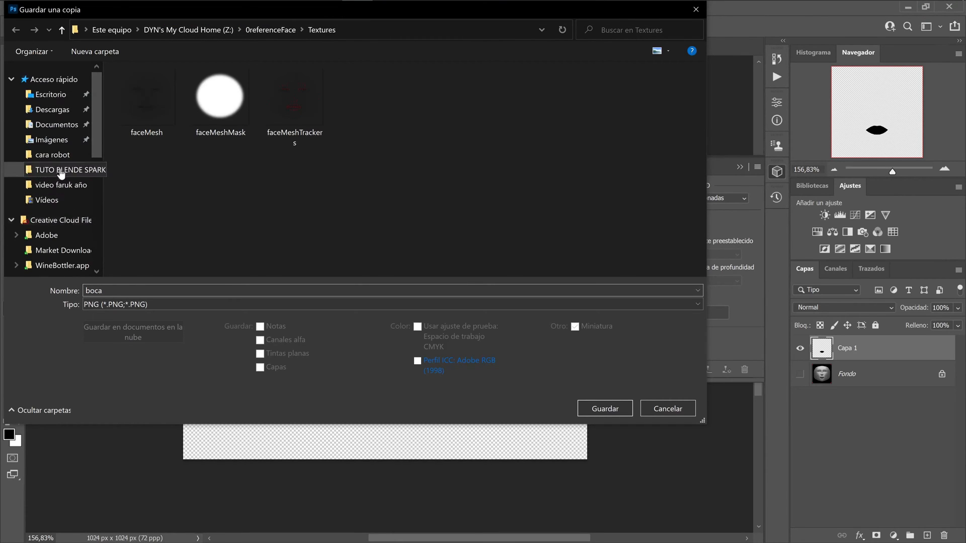
click(60, 172)
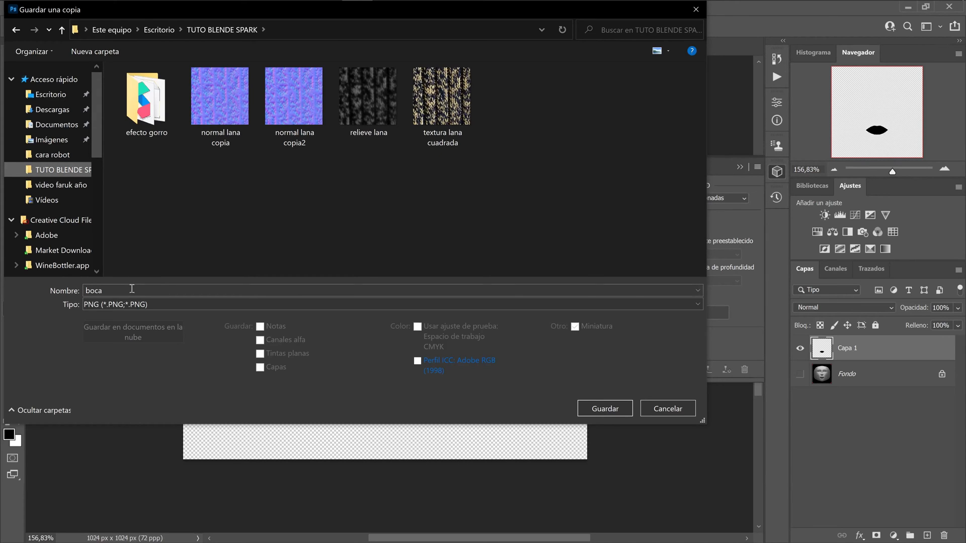
click(605, 408)
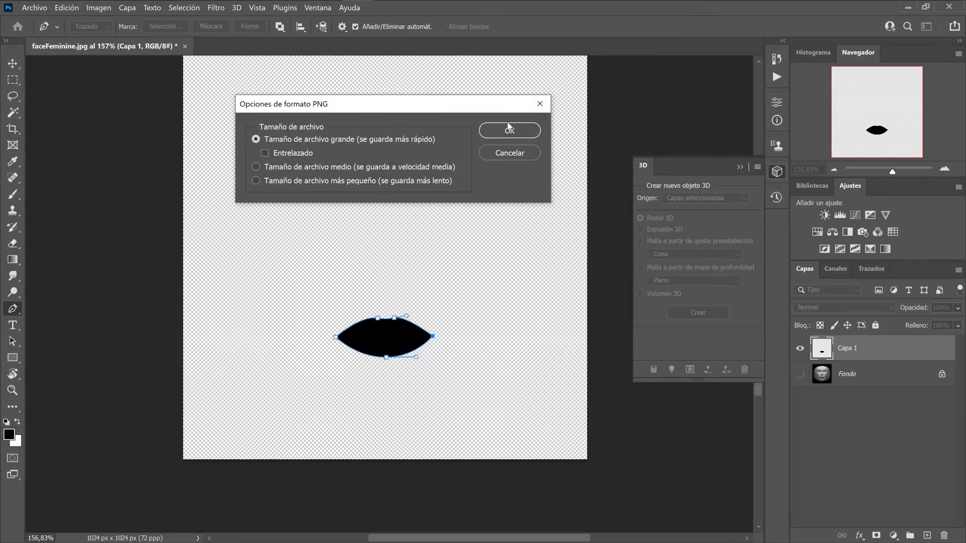
click(509, 130)
Step: Switch to Spark AR Studio, resume the preview video and make faceMesh0 visible
click(903, 8)
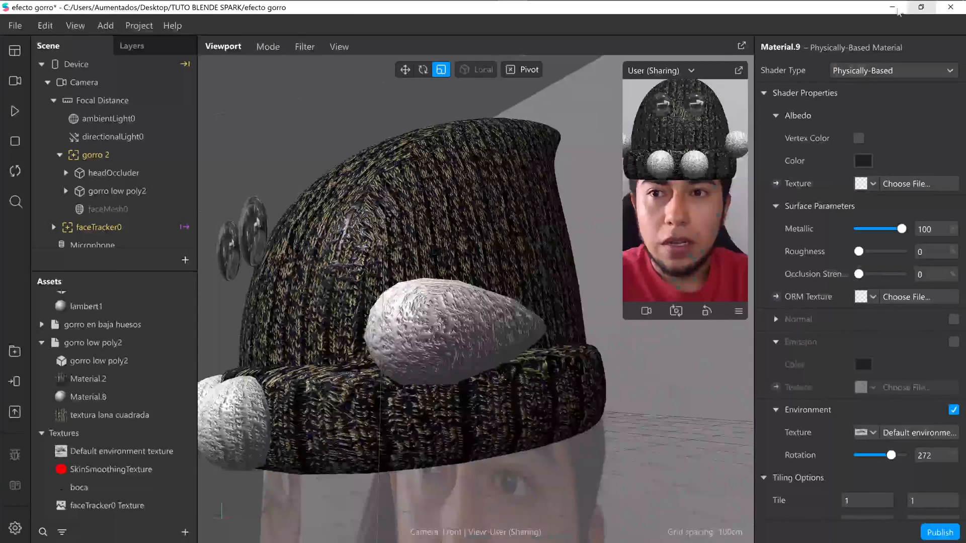
click(15, 111)
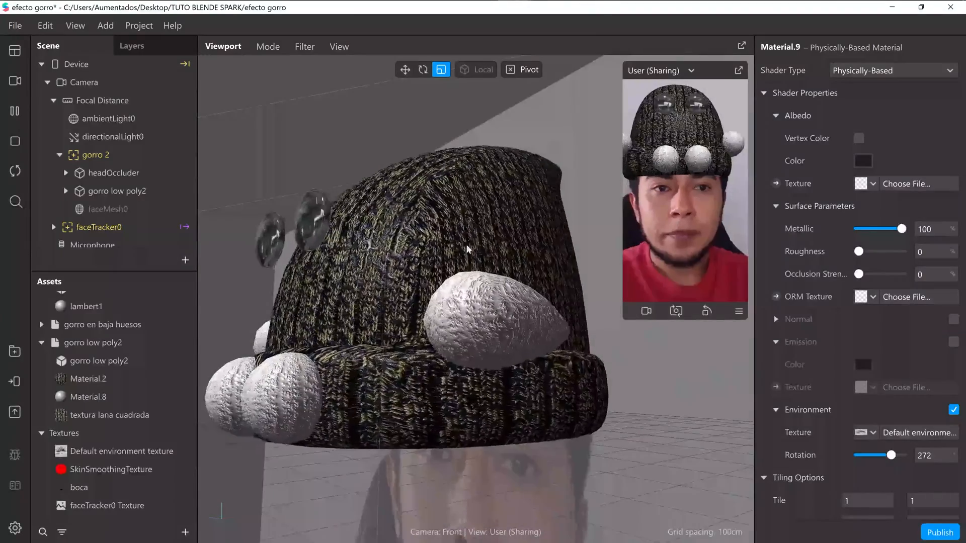
click(120, 209)
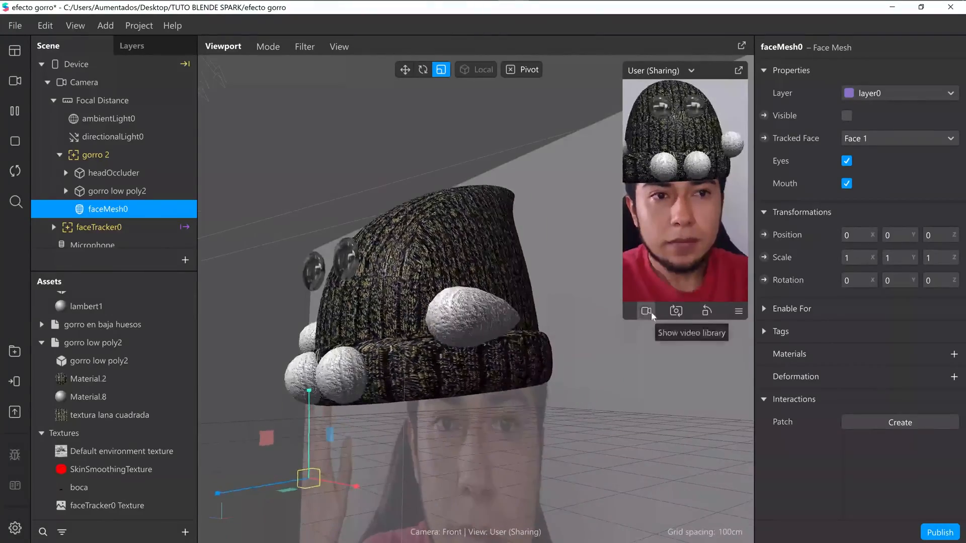
click(846, 117)
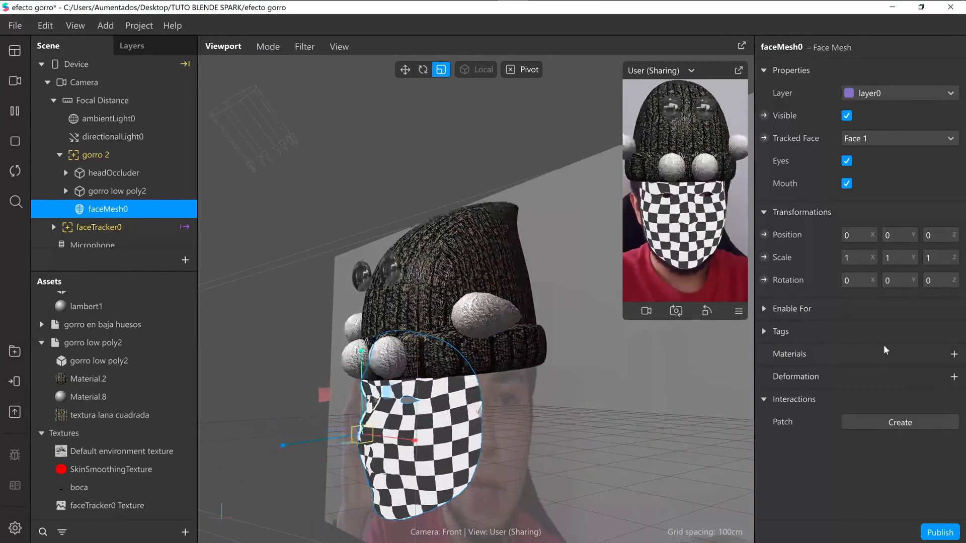
Step: Create a new material for faceMesh0 and open that material's properties
click(954, 354)
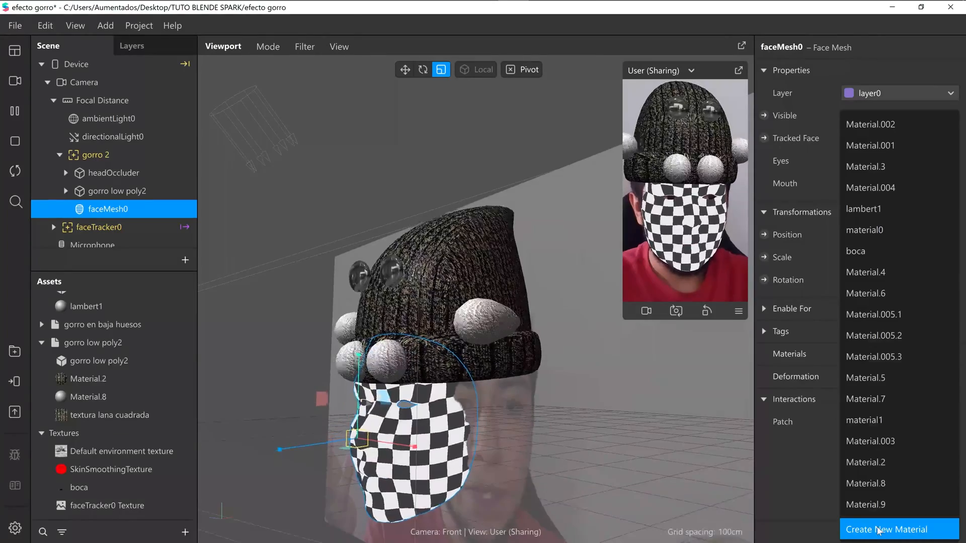
click(878, 530)
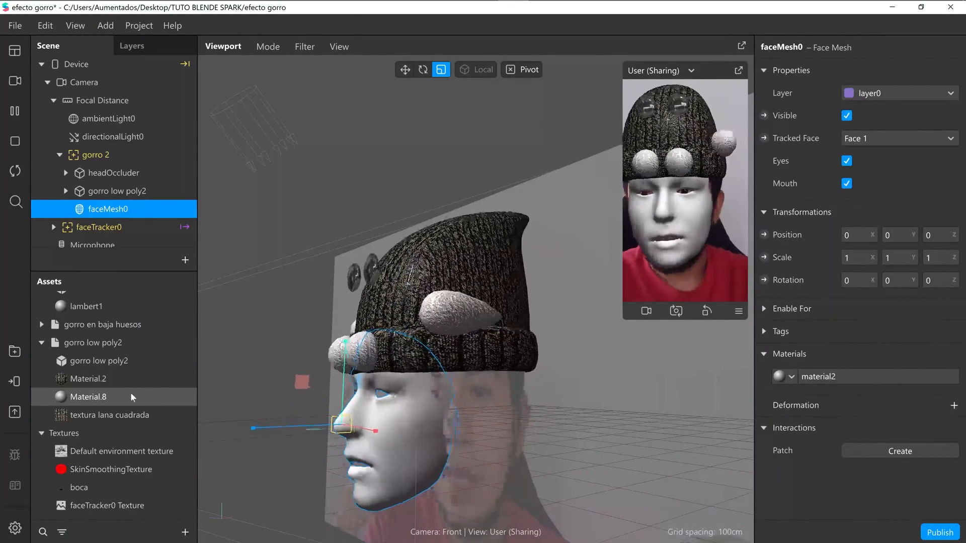
scroll(128, 389, up, 1)
click(42, 301)
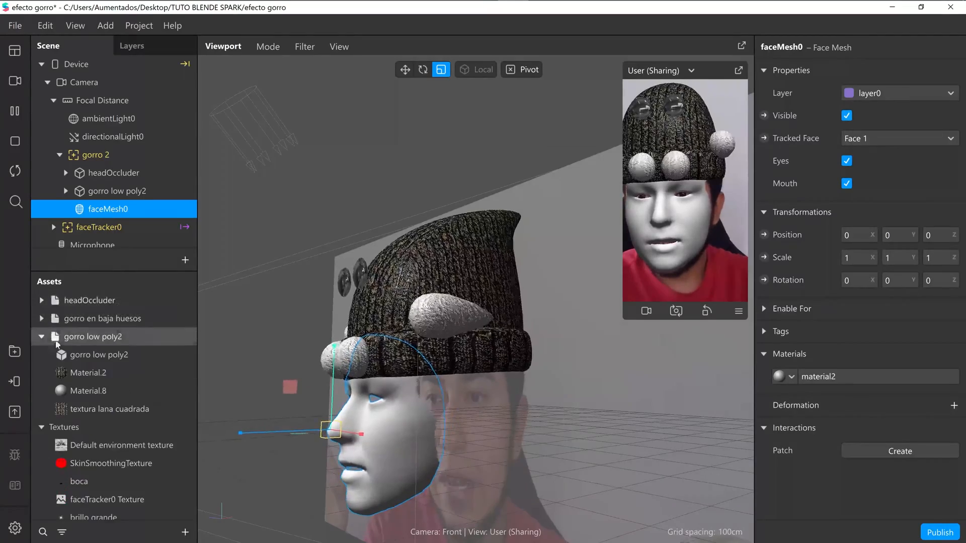
scroll(101, 364, down, 2)
scroll(97, 464, down, 6)
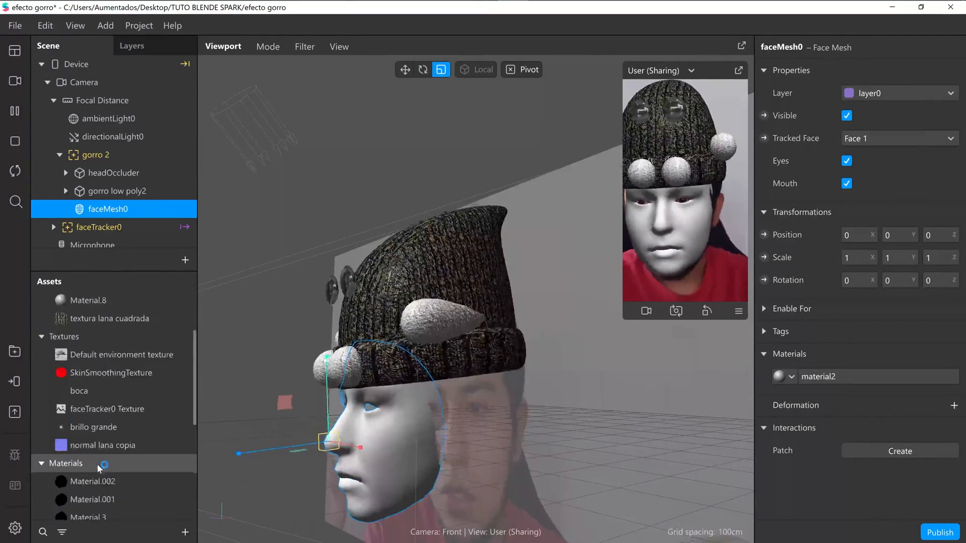
double_click(98, 464)
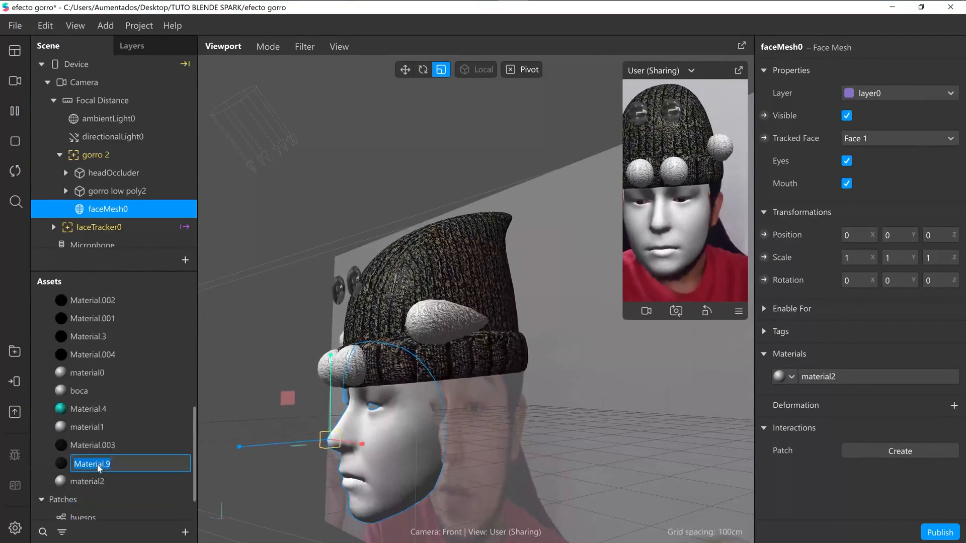
click(125, 480)
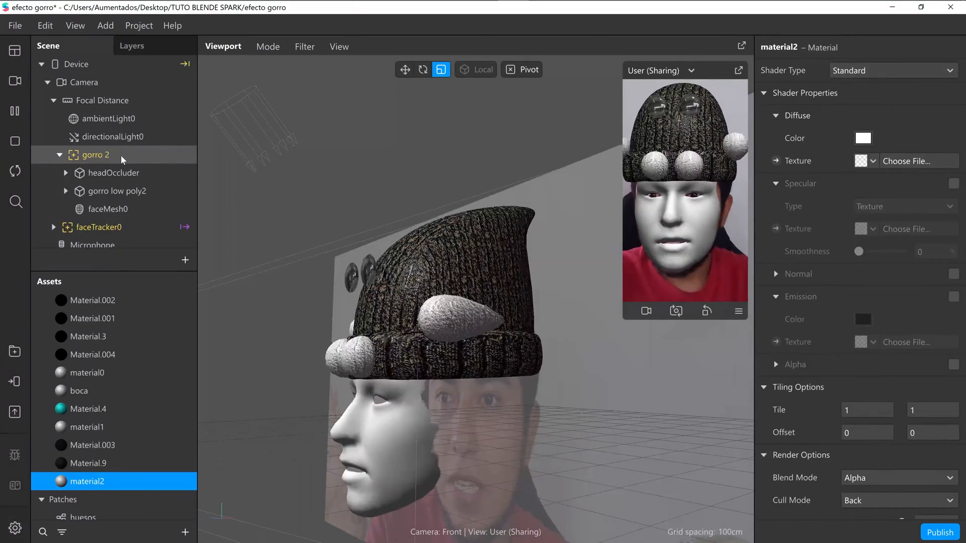
Step: Add a texture extraction to the gorro 2 face tracker
click(126, 156)
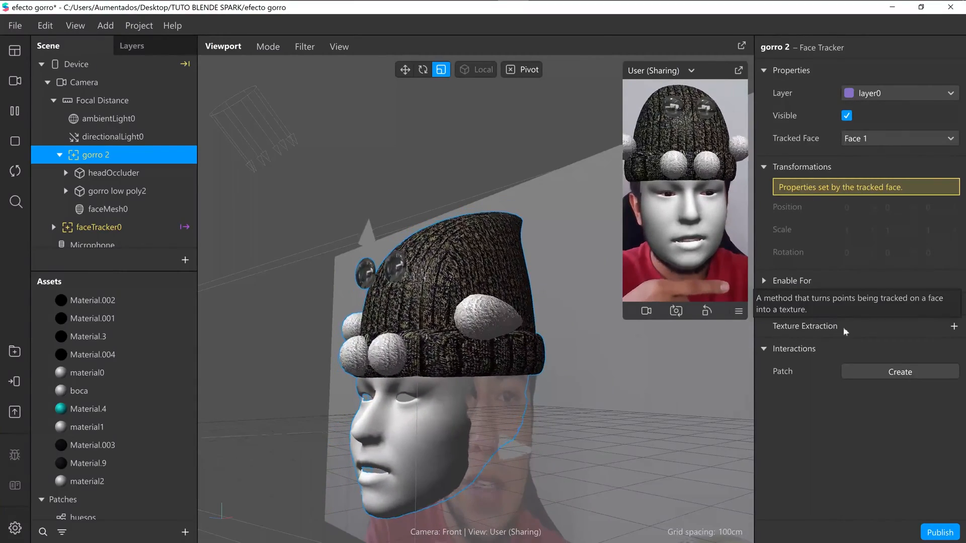
click(953, 327)
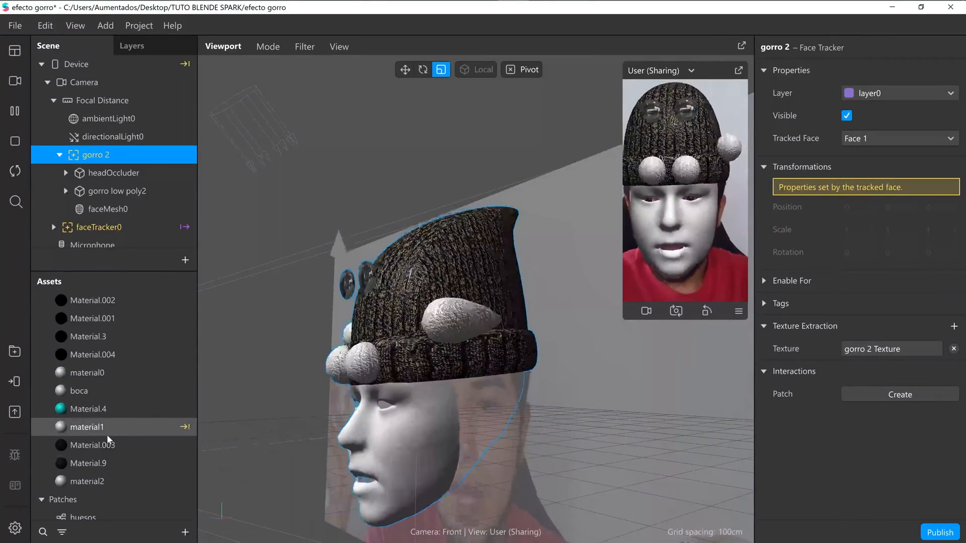
Step: Set material2's shader type to Flat and assign gorro 2 Texture as its diffuse texture
scroll(108, 440, down, 2)
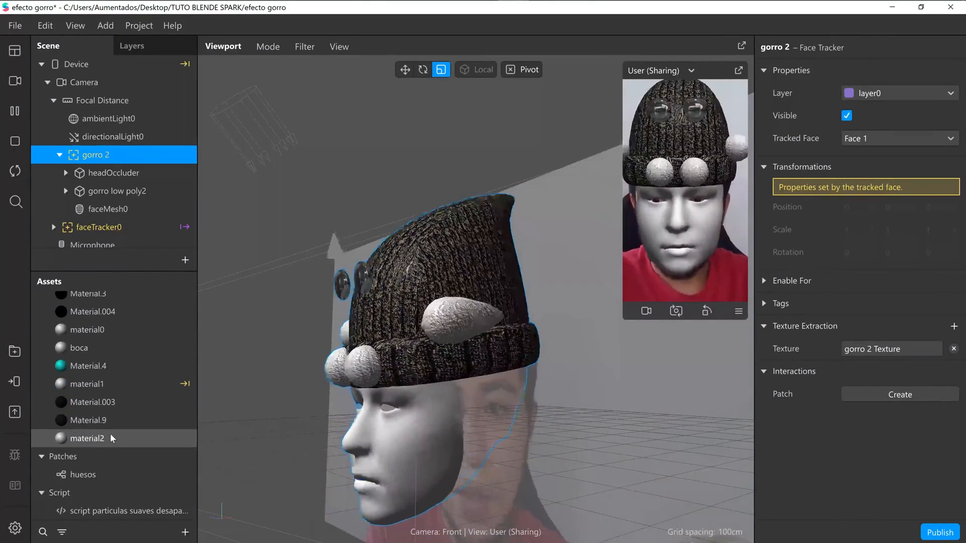
click(110, 436)
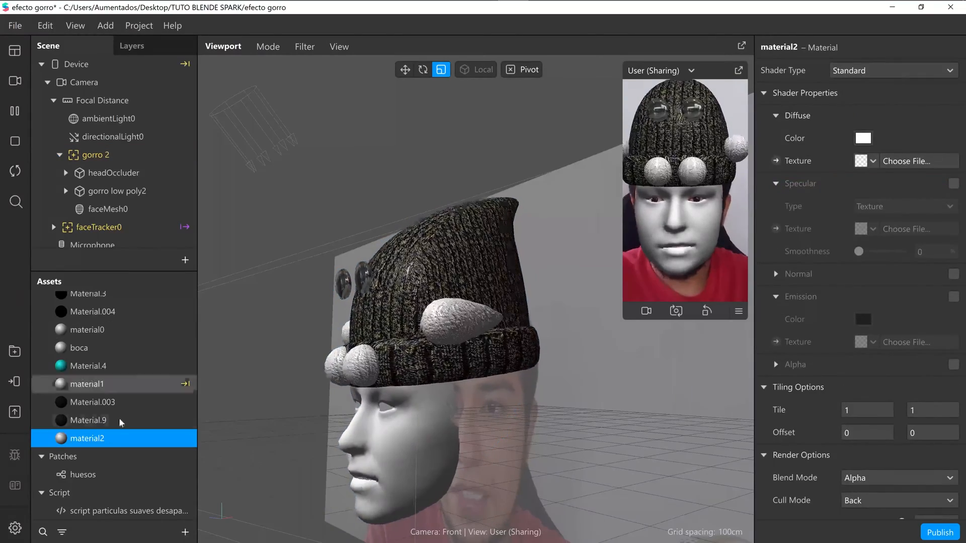
click(852, 71)
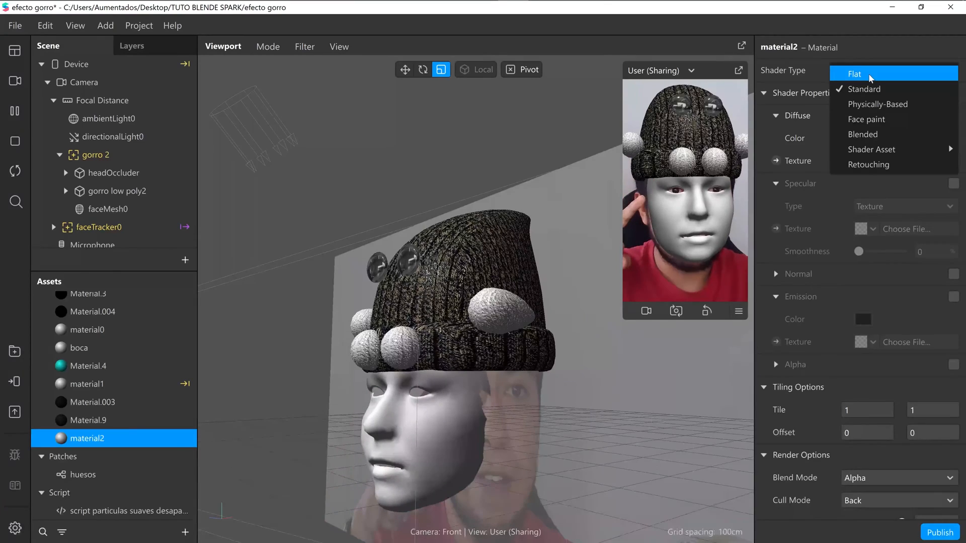
click(868, 73)
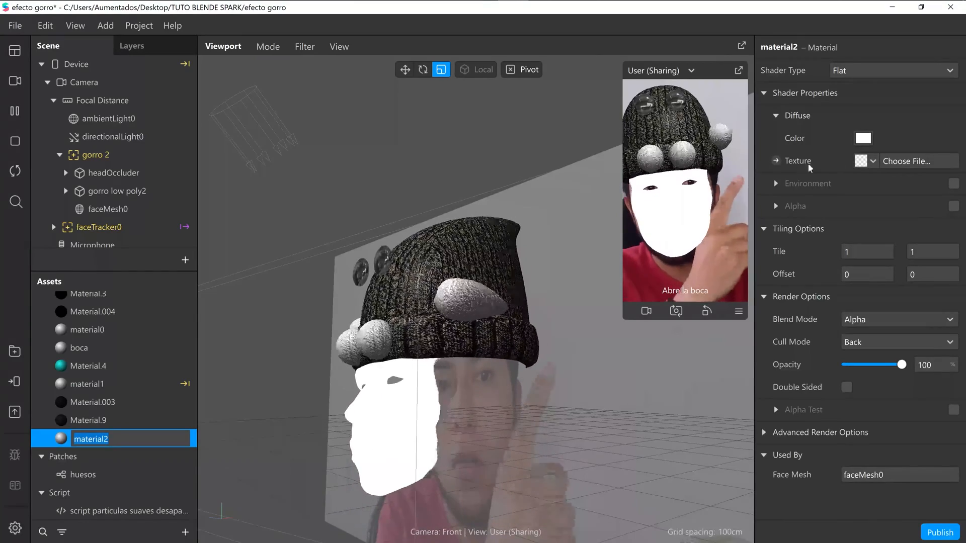
click(874, 163)
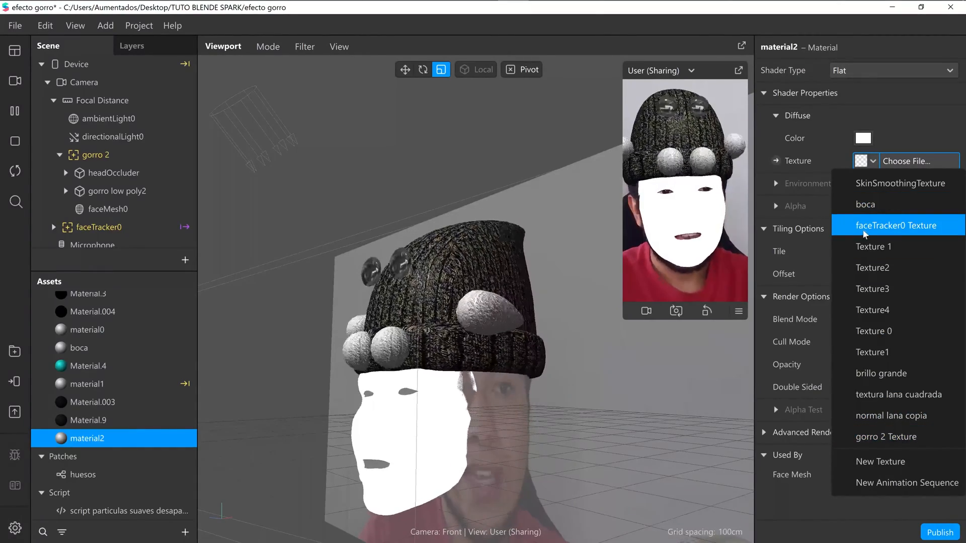
click(881, 441)
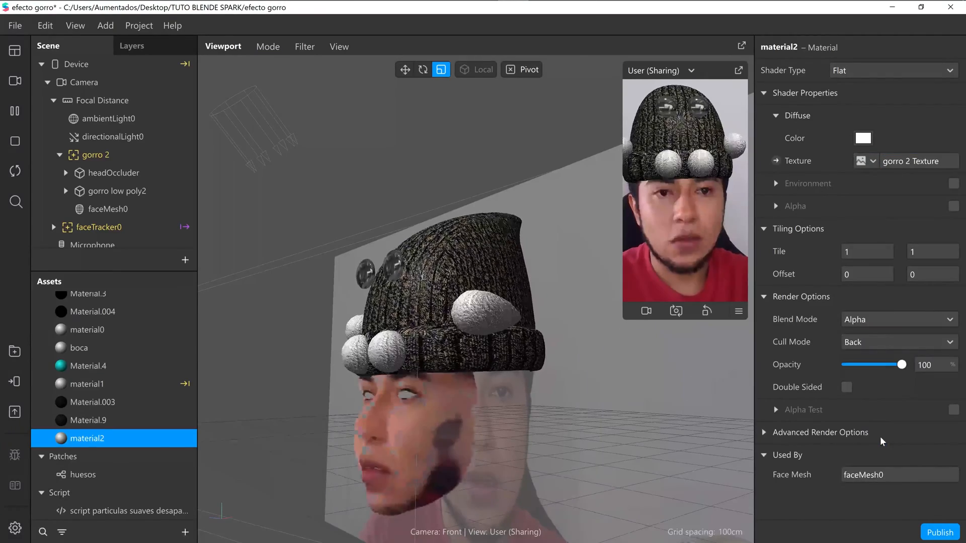
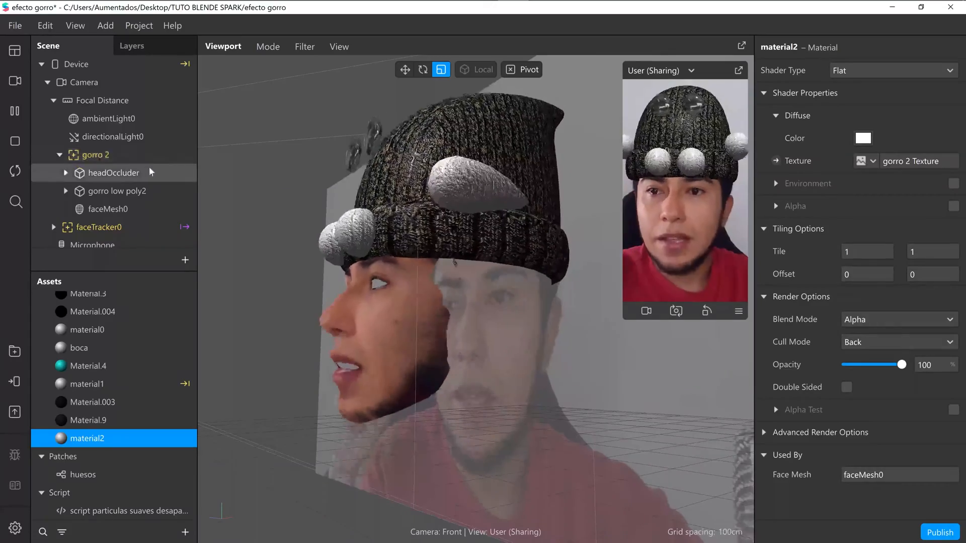
Step: Disable the Eyes and Mouth openings on faceMesh0
click(116, 211)
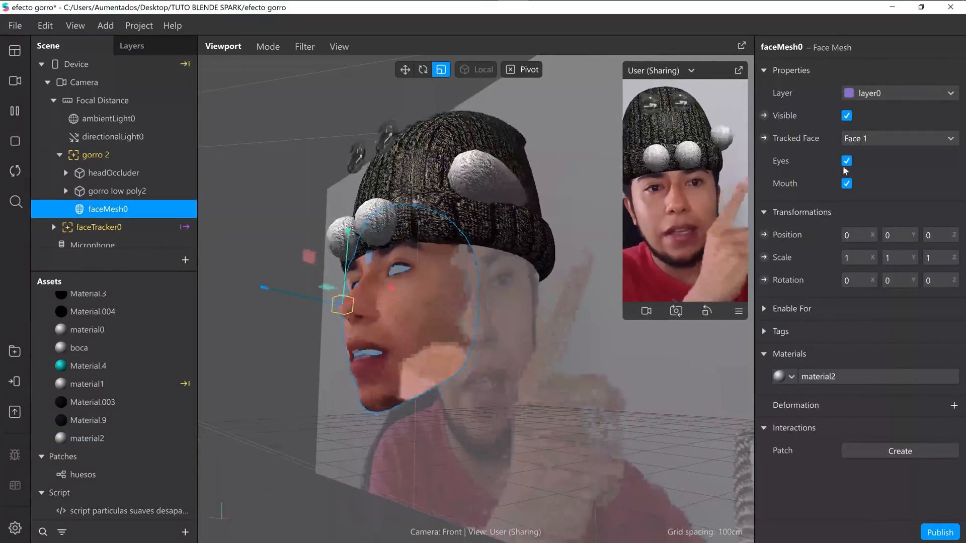
click(847, 161)
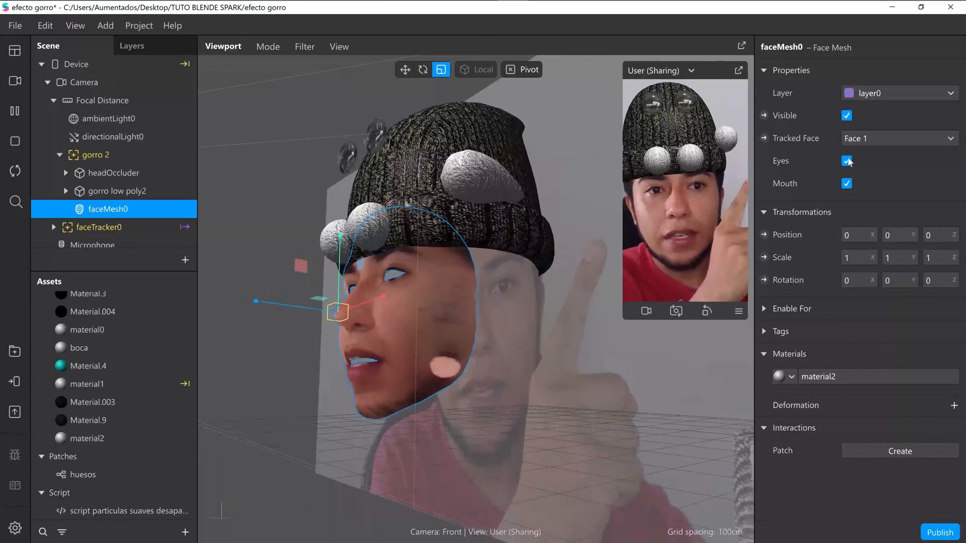
click(847, 184)
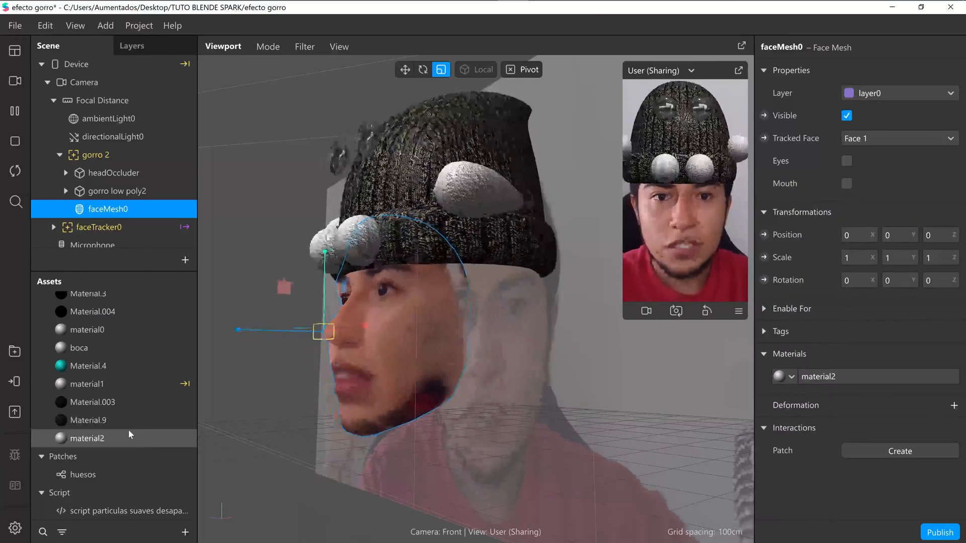
Step: Enable Alpha on material2 with the boca image from TUTO BLENDE SPARK as its texture, and pause the preview
click(120, 438)
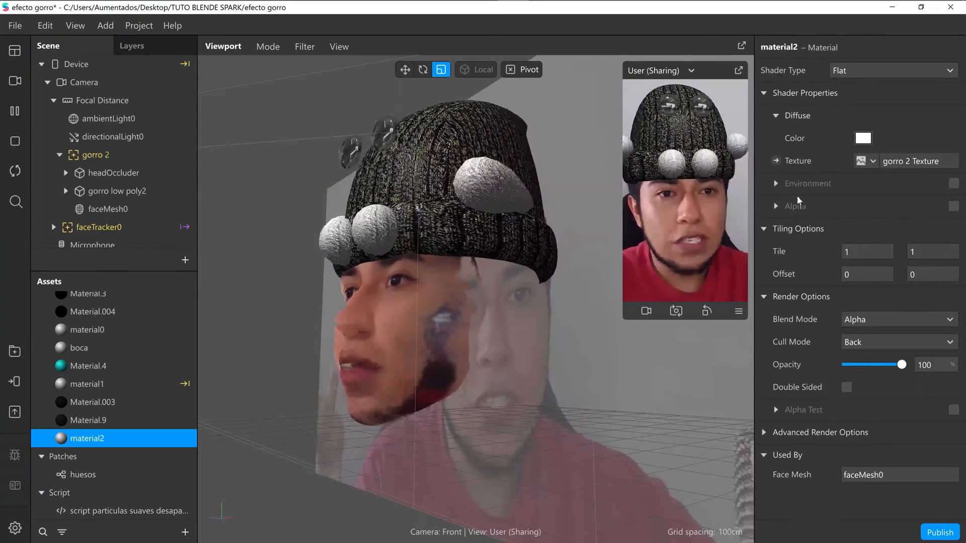
click(953, 206)
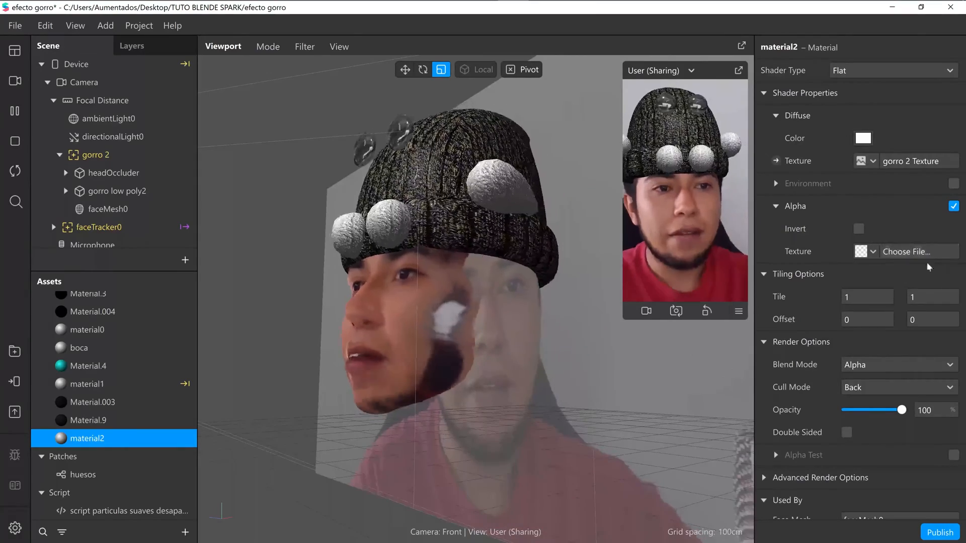
click(909, 252)
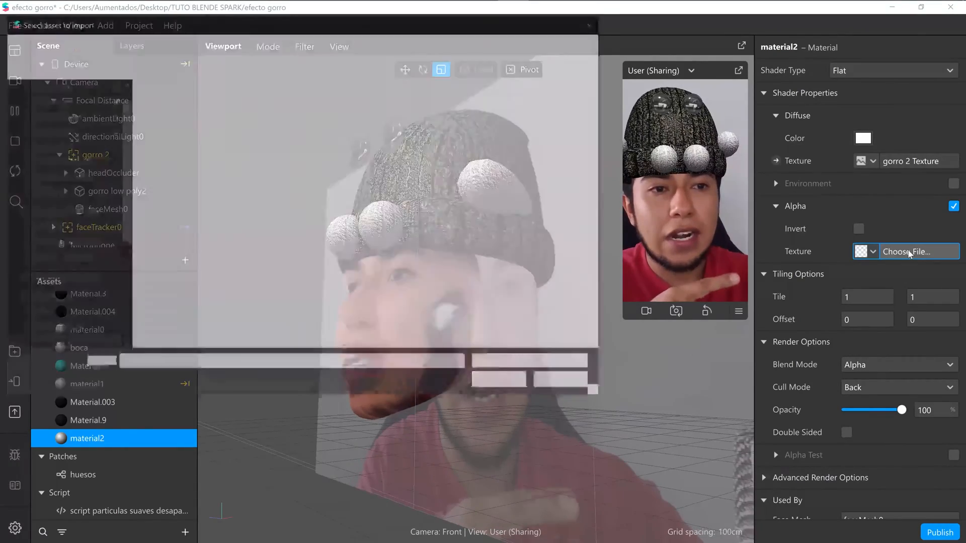
click(257, 132)
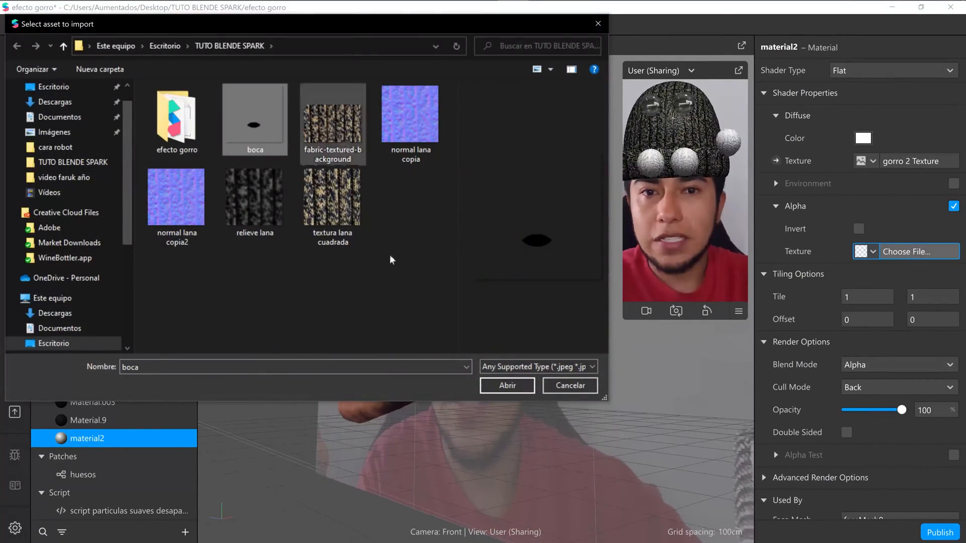
click(503, 386)
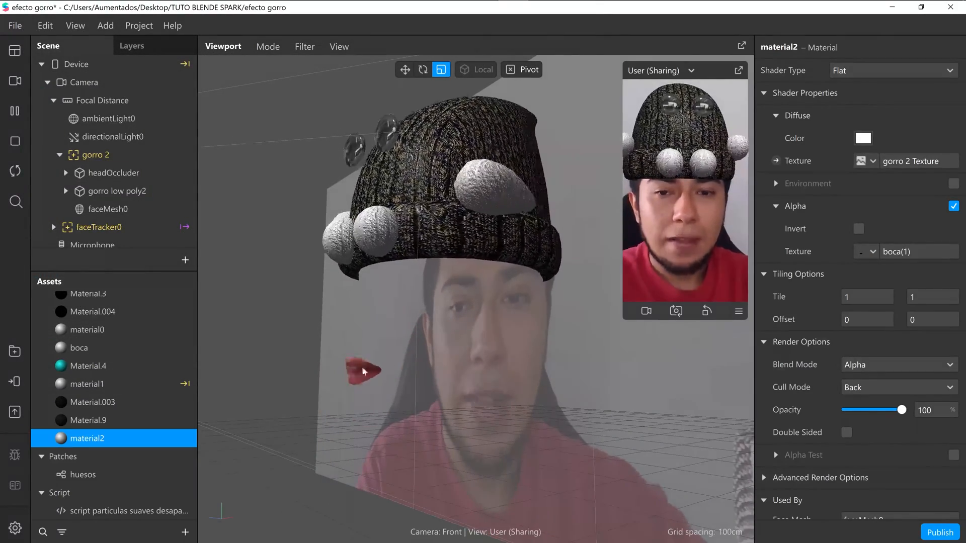
click(19, 112)
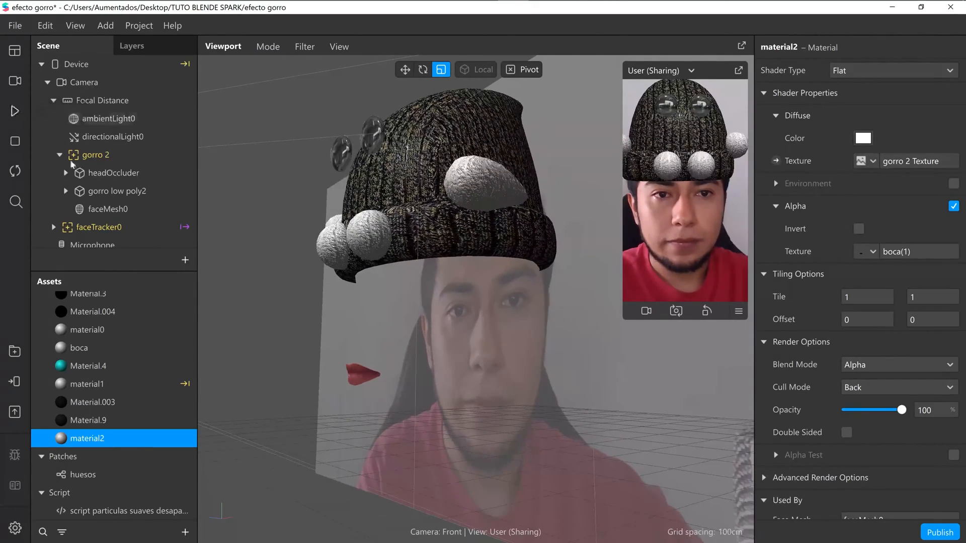
Step: Lower faceMesh0 to a Y position of about 0.174 and check the mouth in the running preview
click(129, 211)
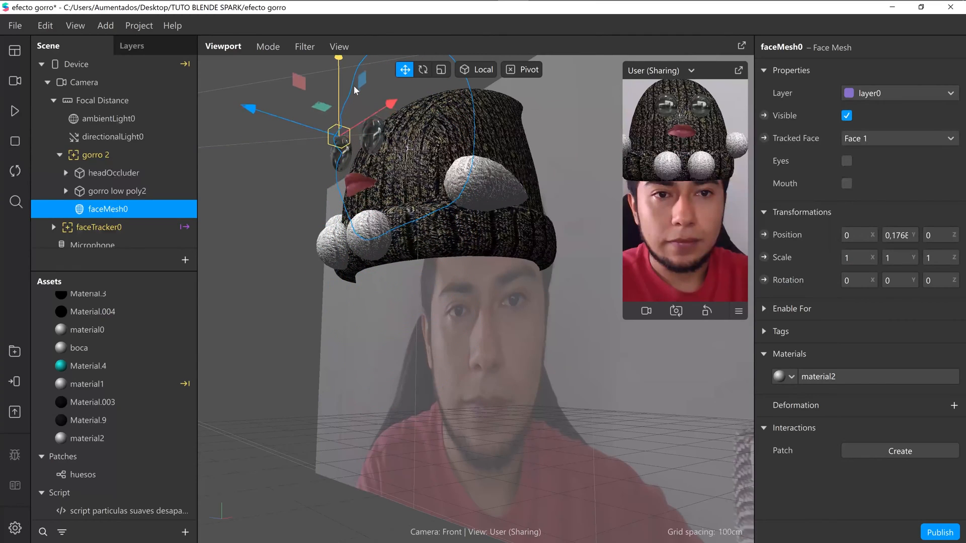
drag(354, 87, 354, 88)
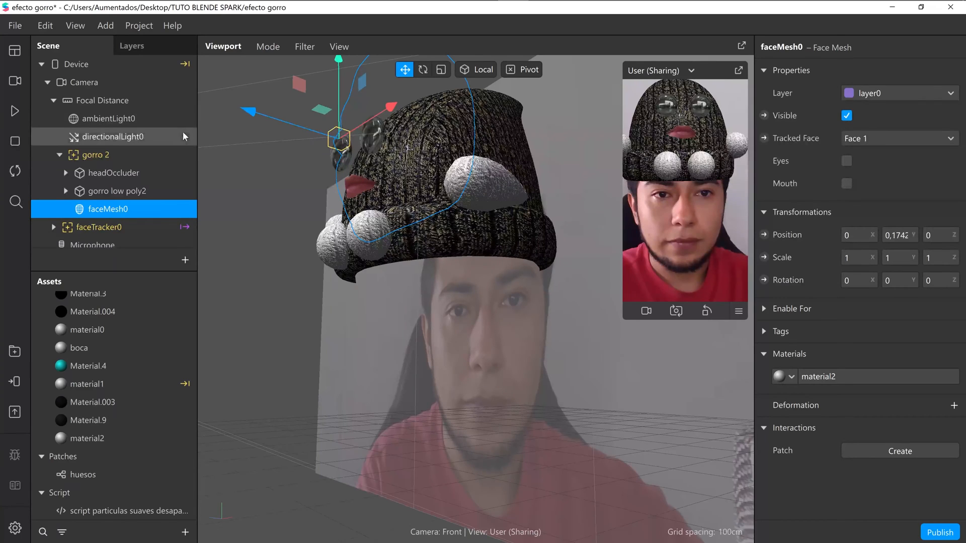
click(19, 110)
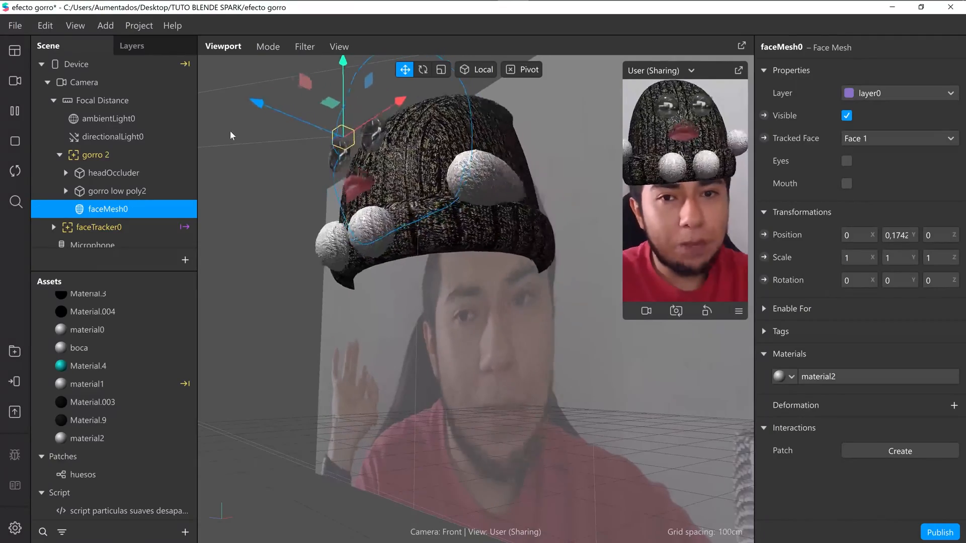
click(15, 110)
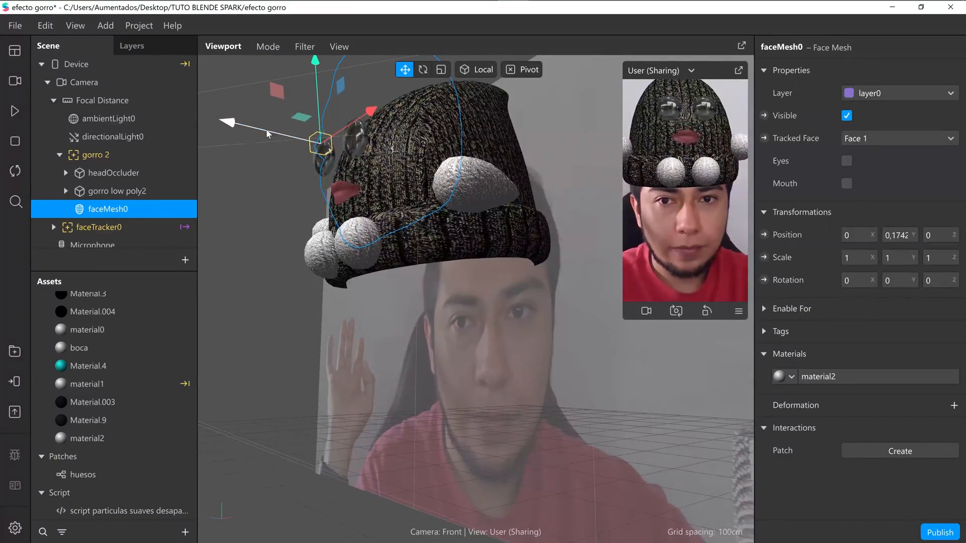
Step: Move faceMesh0 forward out of the hat and flatten its depth to a Z scale of about 0.111
drag(267, 129, 256, 131)
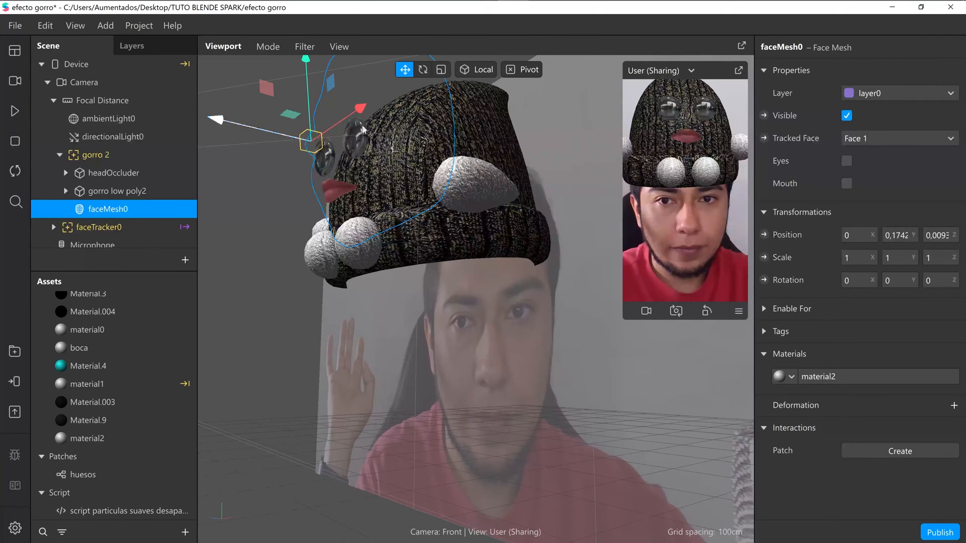
click(441, 70)
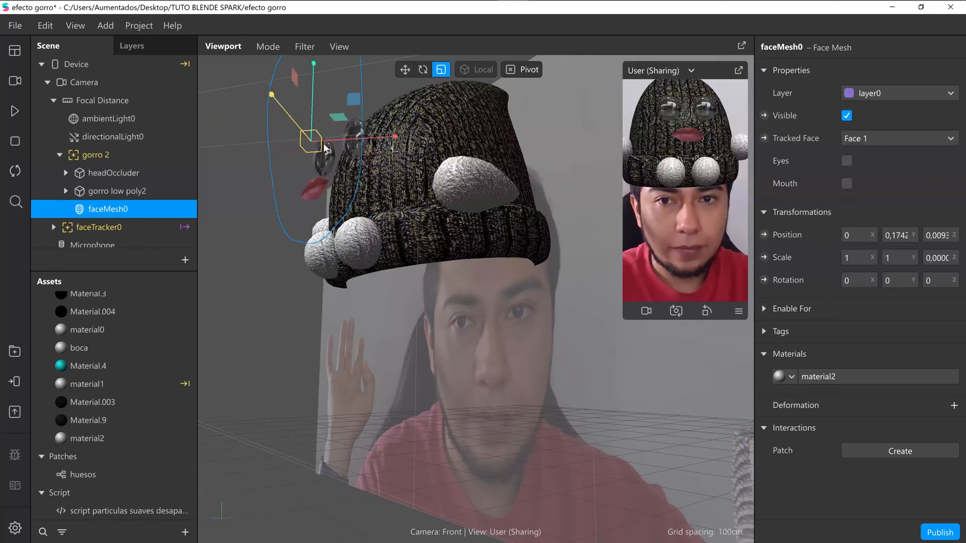
drag(316, 148, 293, 147)
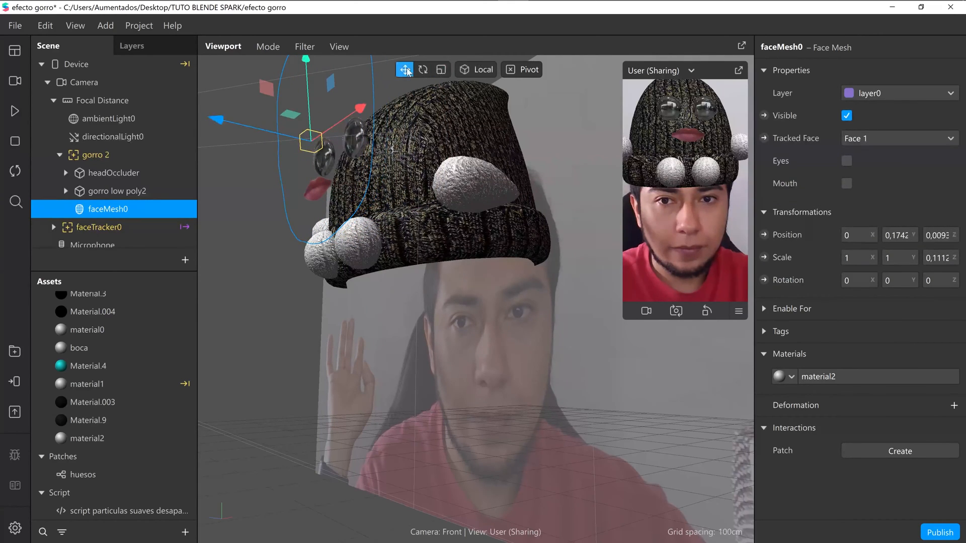
Step: Push the flattened faceMesh0 back against the hat's front, to a Z position of about -0.016
drag(228, 124, 247, 126)
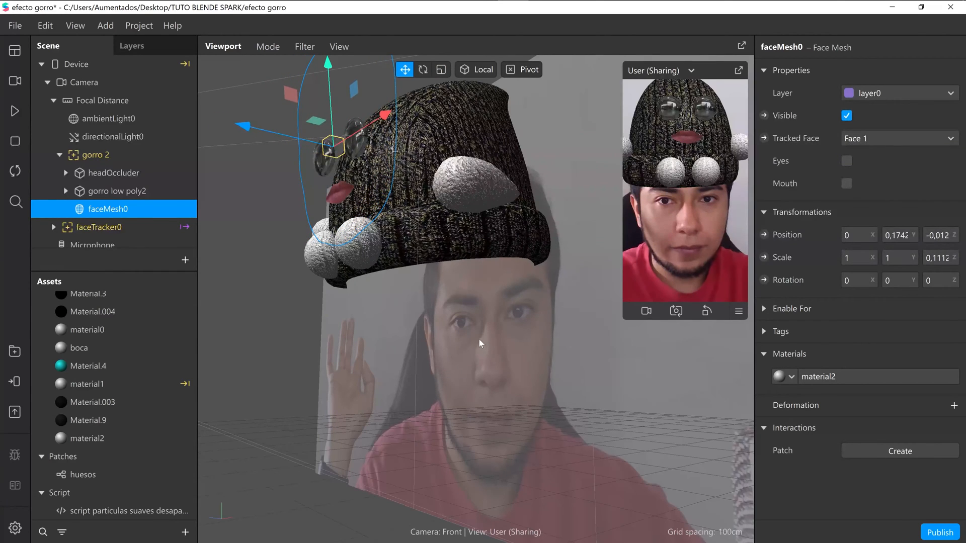
drag(479, 339, 446, 355)
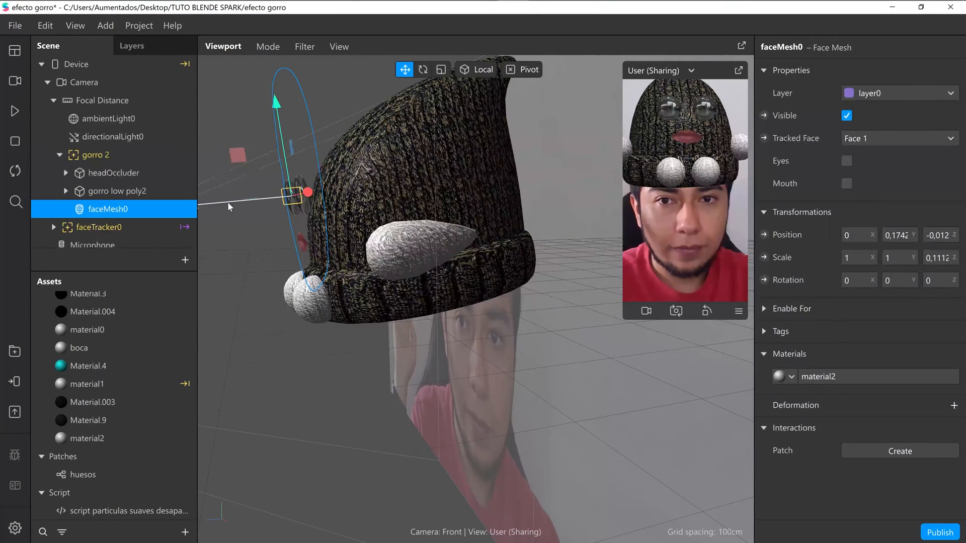
drag(228, 201, 233, 201)
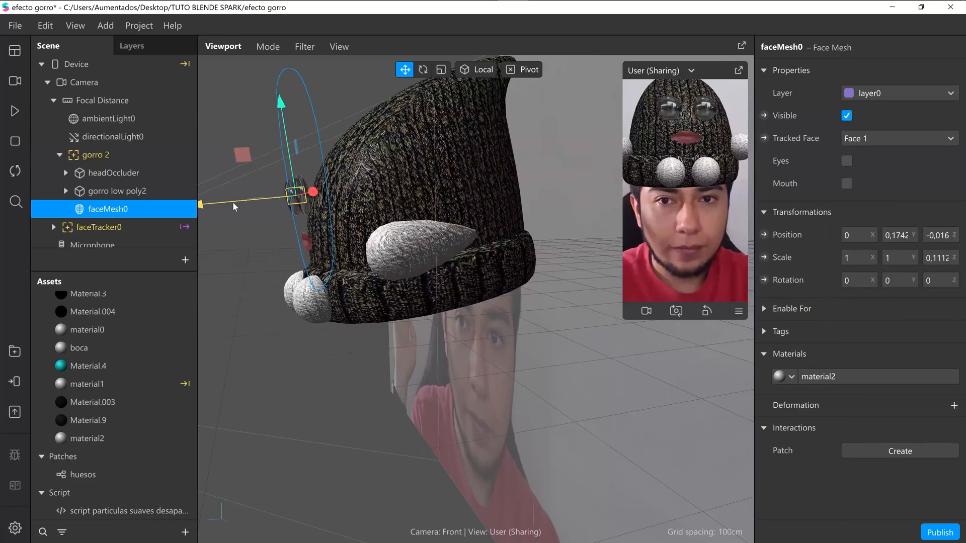
Step: Test the mouth in the running preview and raise faceMesh0 to a Y position of about 0.1815
click(15, 112)
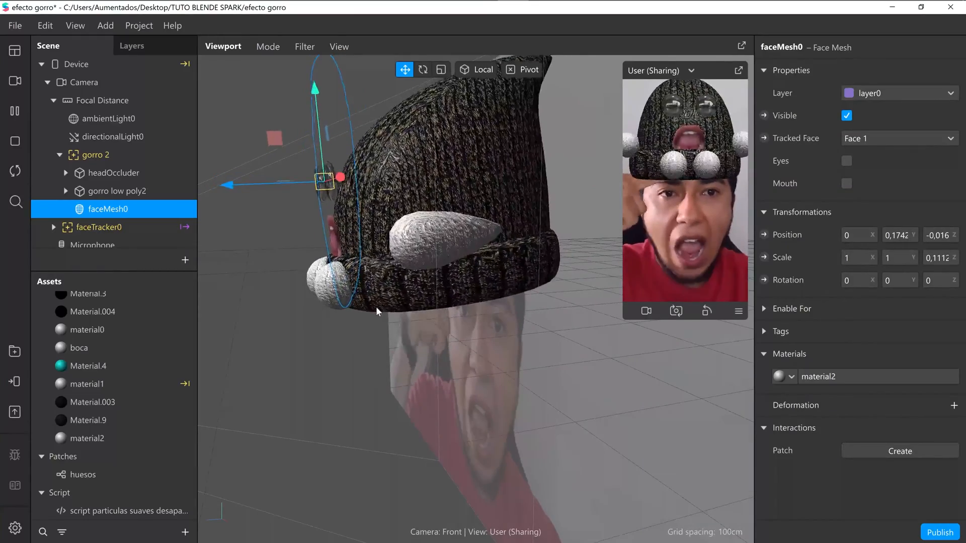
click(15, 112)
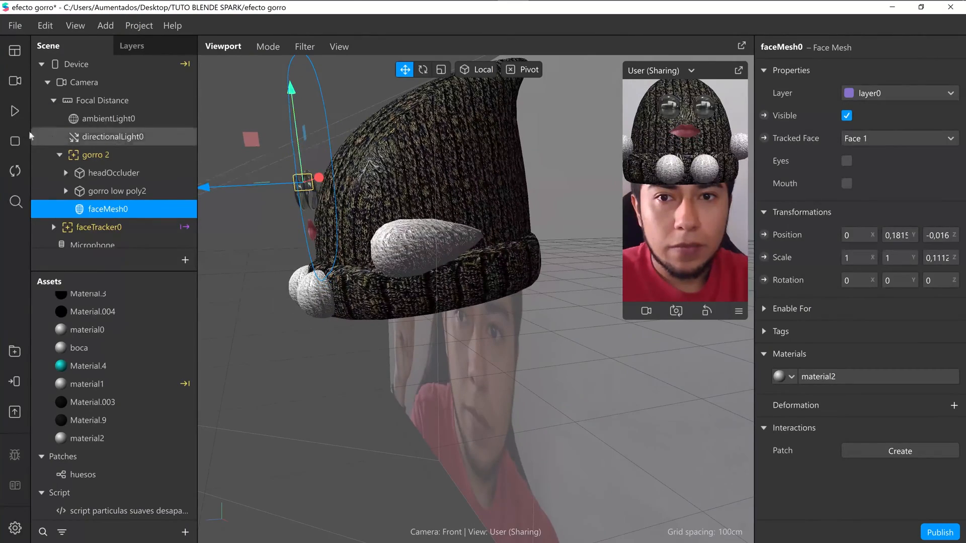
click(17, 111)
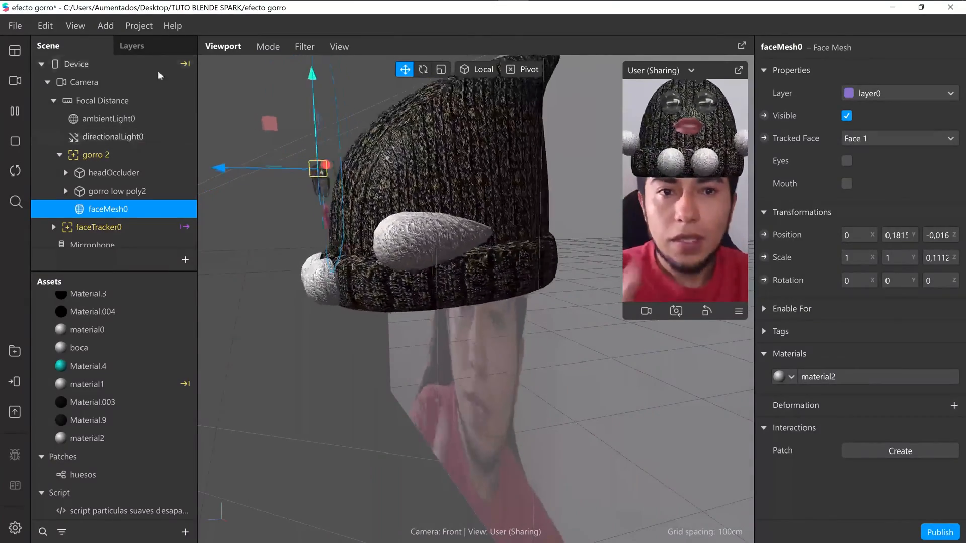
Step: Show the Patch Editor and enlarge its area below the viewport
click(17, 54)
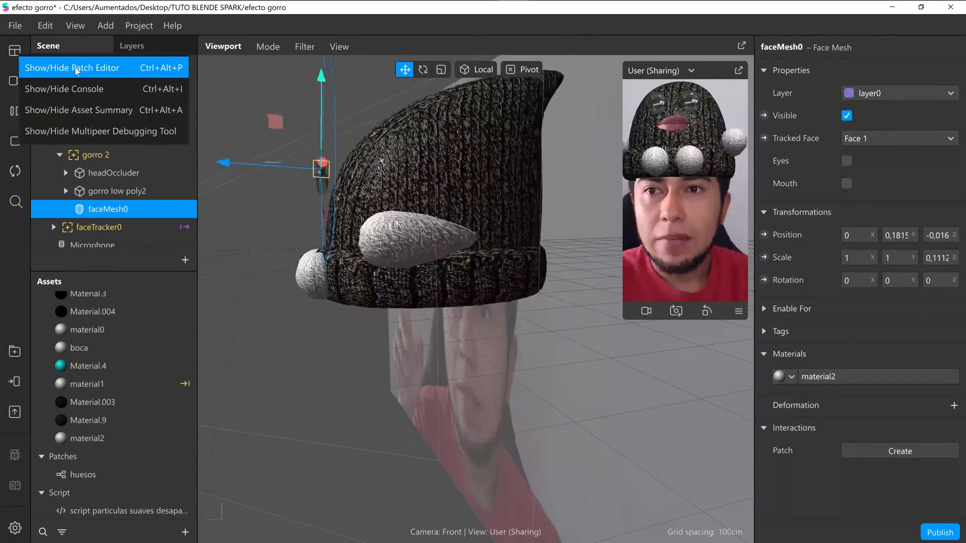
click(100, 77)
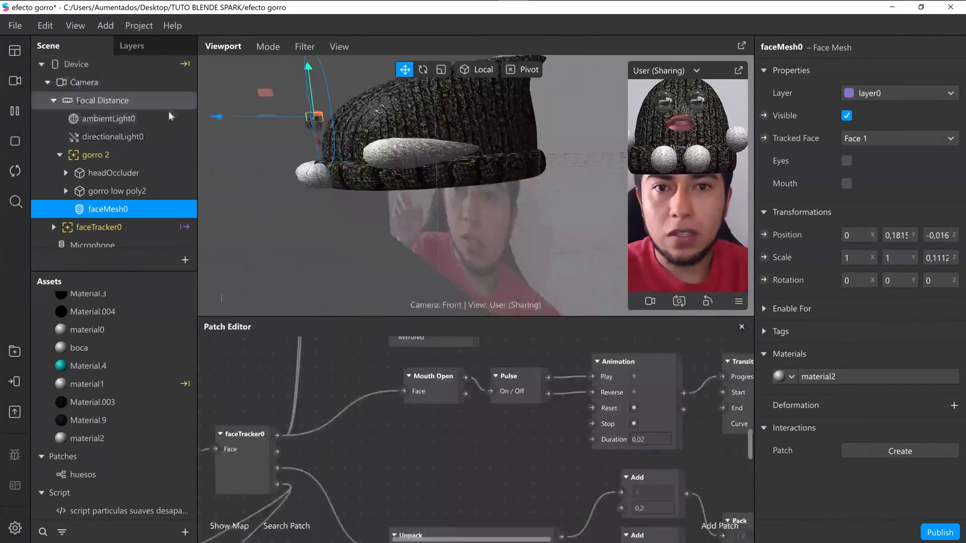
drag(559, 317, 550, 249)
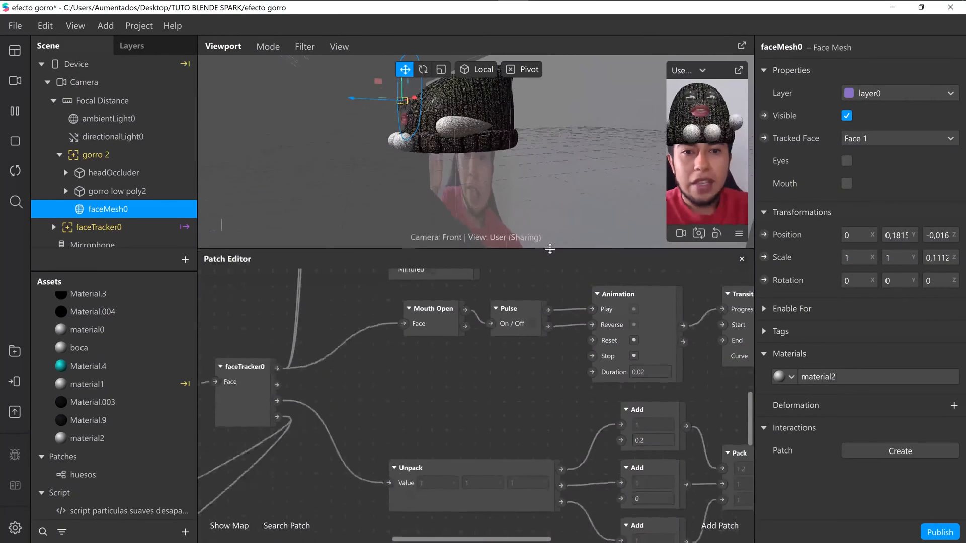
Step: Delete all existing patches from the patch graph
scroll(496, 424, down, 5)
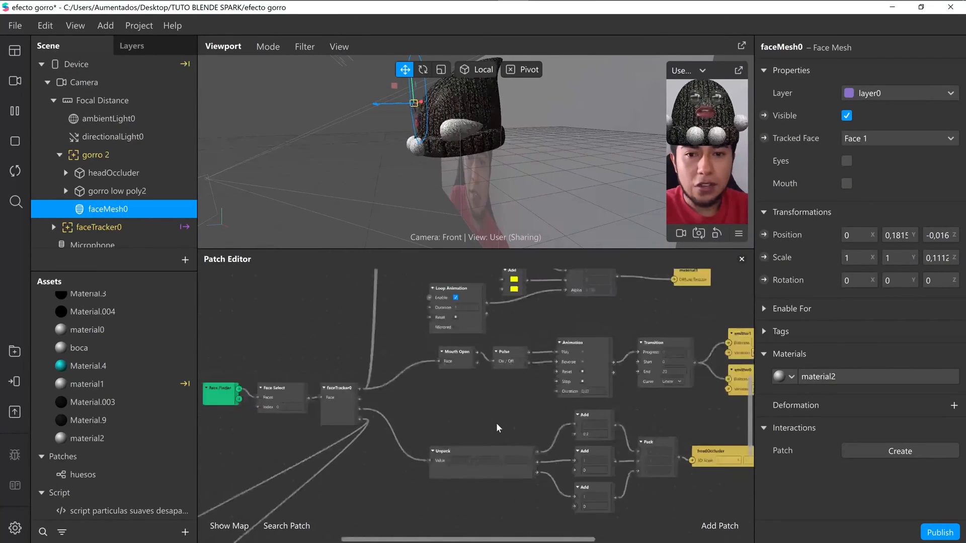
scroll(496, 427, up, 1)
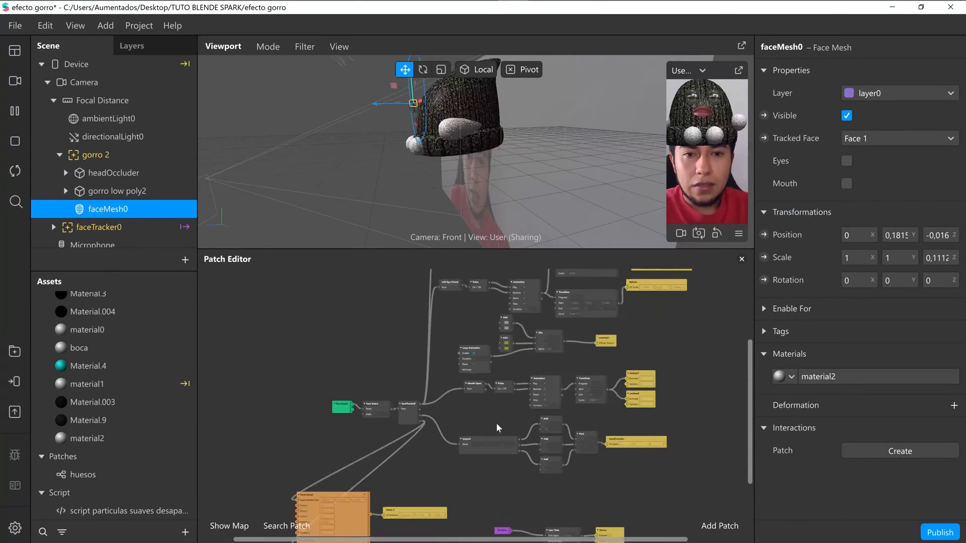
scroll(496, 422, up, 5)
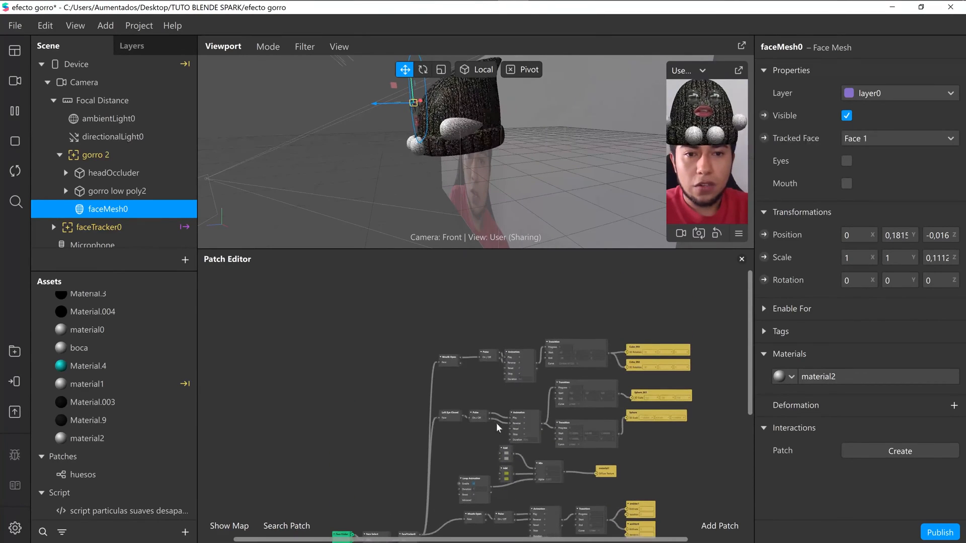
scroll(291, 328, down, 2)
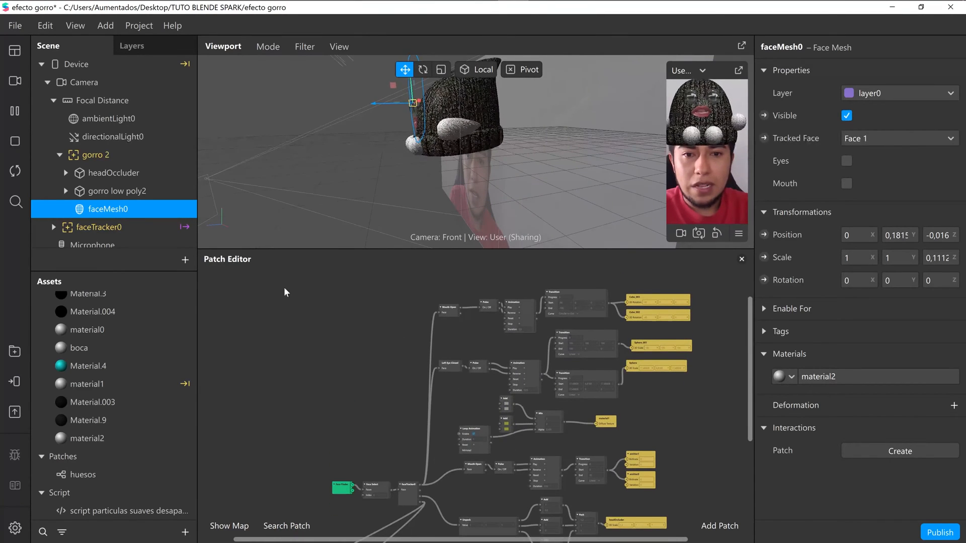
drag(284, 279, 697, 539)
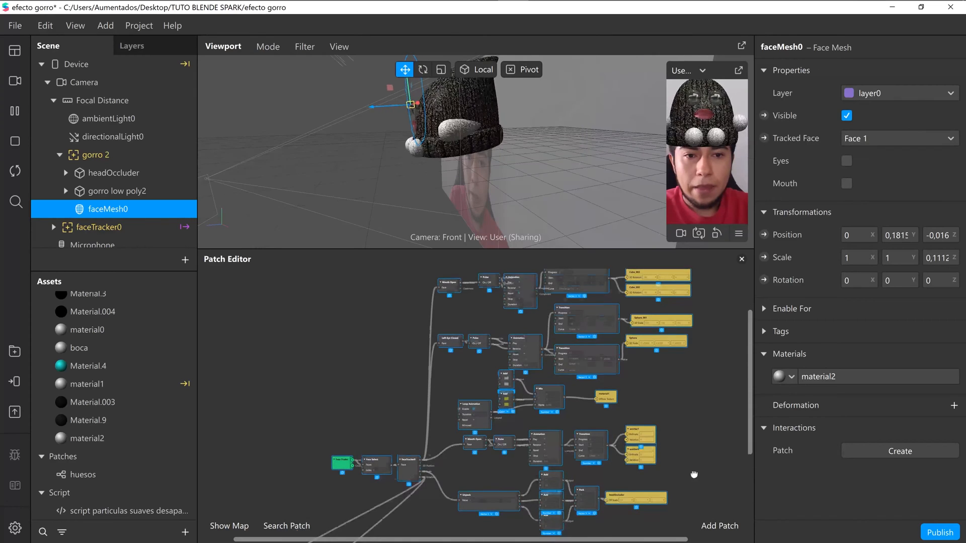
scroll(689, 433, down, 4)
key(Delete)
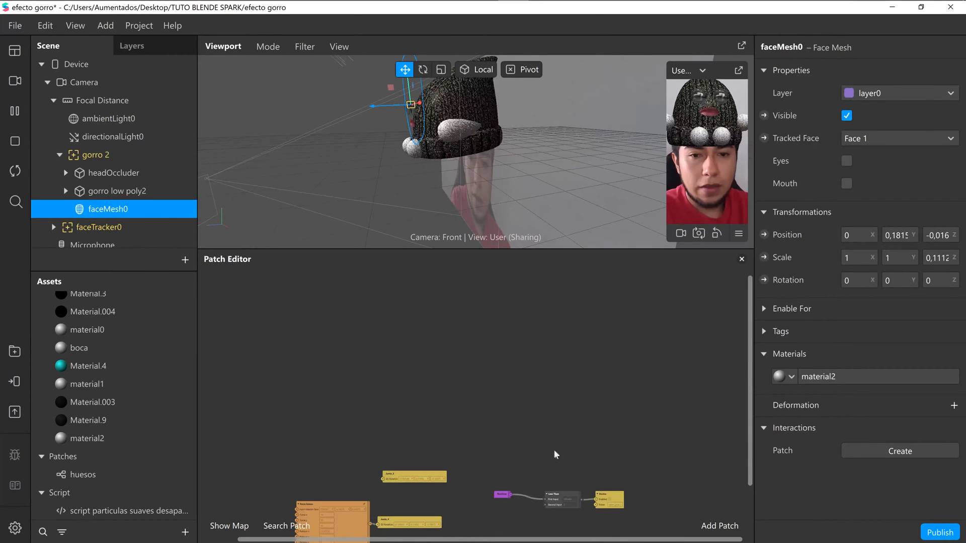
scroll(624, 501, down, 2)
key(Delete)
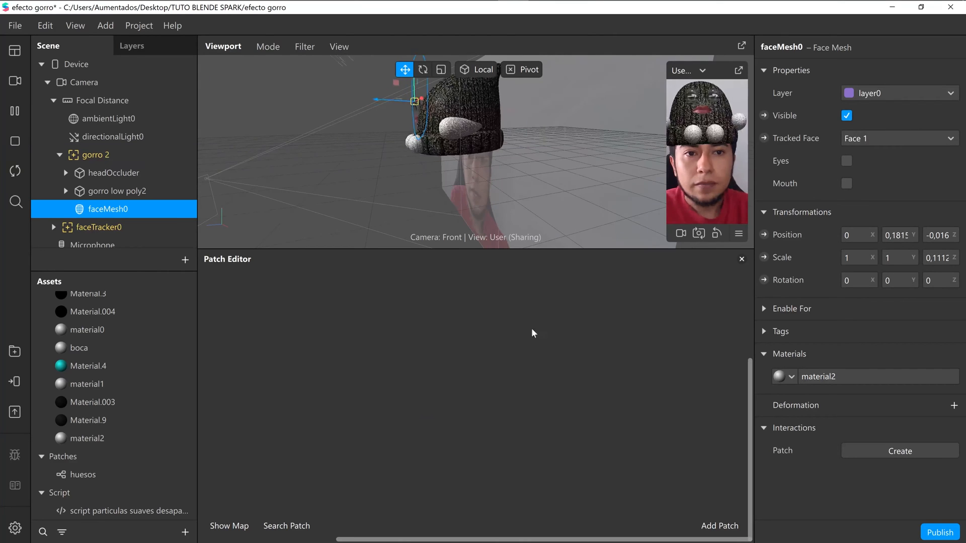
Step: Add the gorro 2 face tracker to the empty patch graph, leaving free space beside its outputs
click(111, 156)
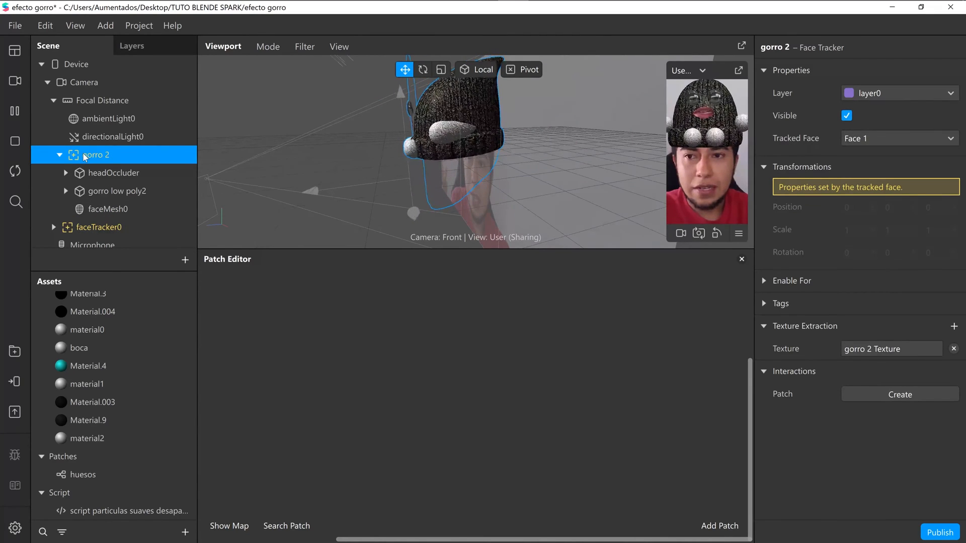
drag(83, 153, 302, 375)
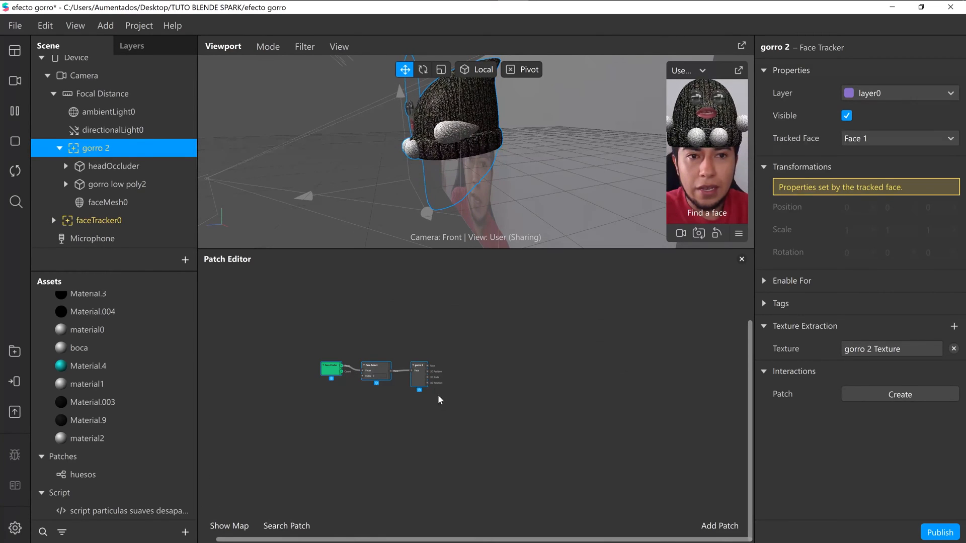
scroll(446, 398, up, 5)
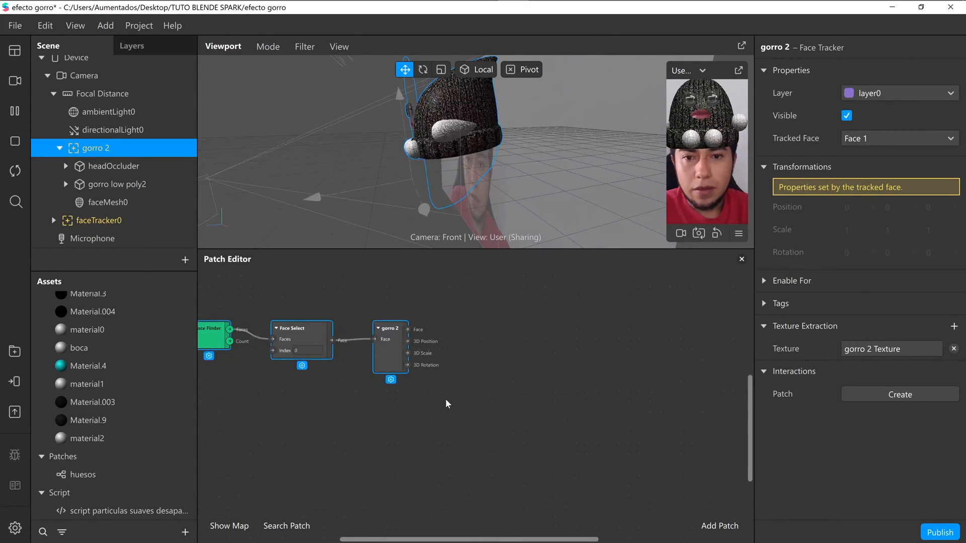
scroll(484, 474, up, 2)
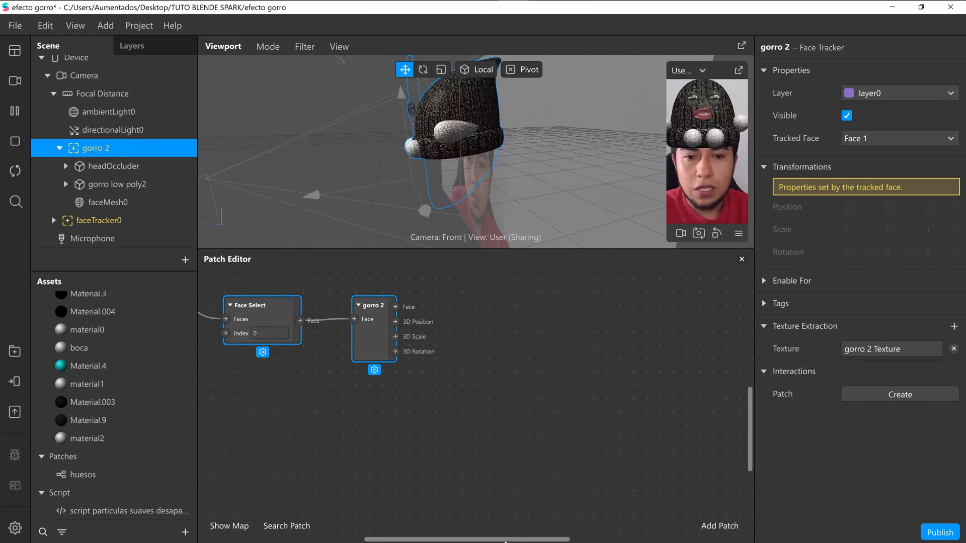
drag(463, 363, 560, 423)
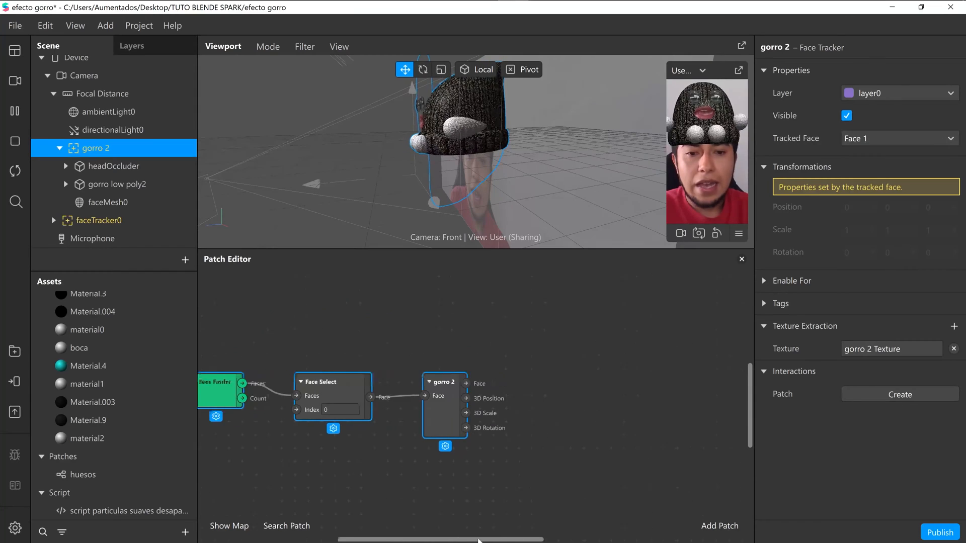
drag(453, 539, 507, 539)
double_click(478, 379)
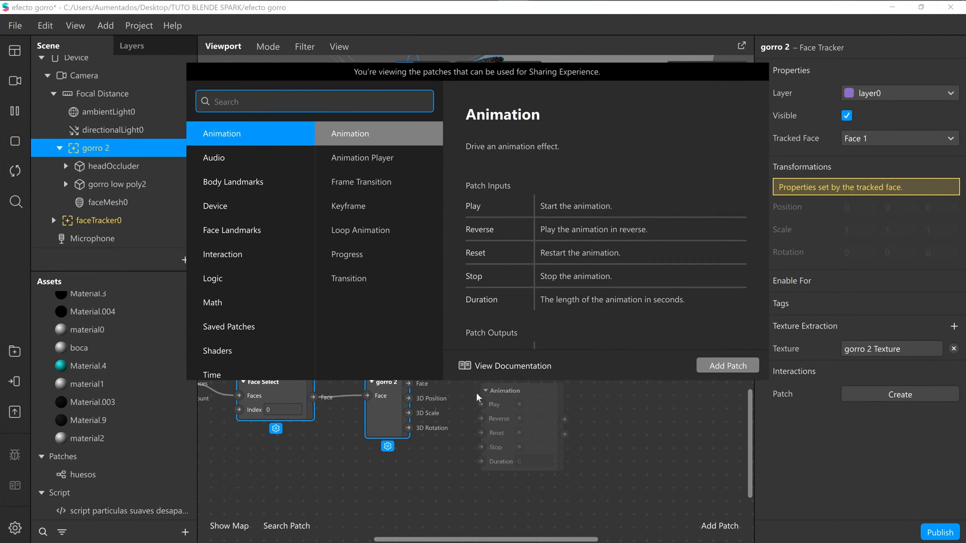
double_click(462, 414)
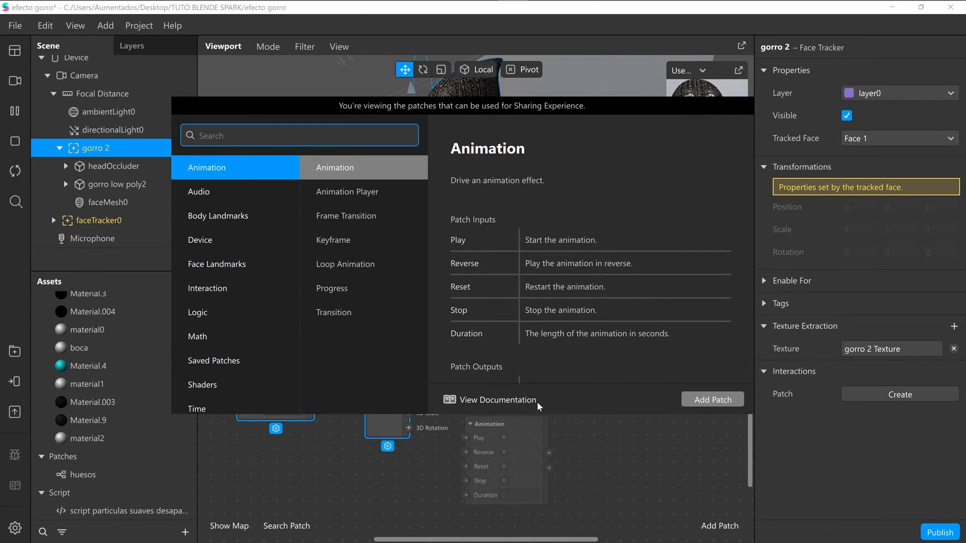
click(614, 425)
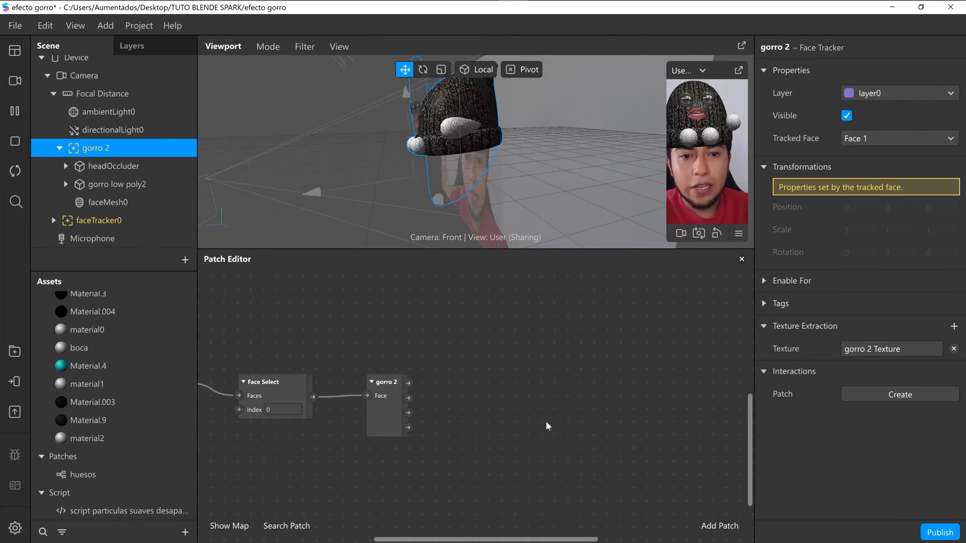
Step: Search the patch library for "eye" and add a Left Eye Closed patch beside the gorro 2 patch
click(720, 525)
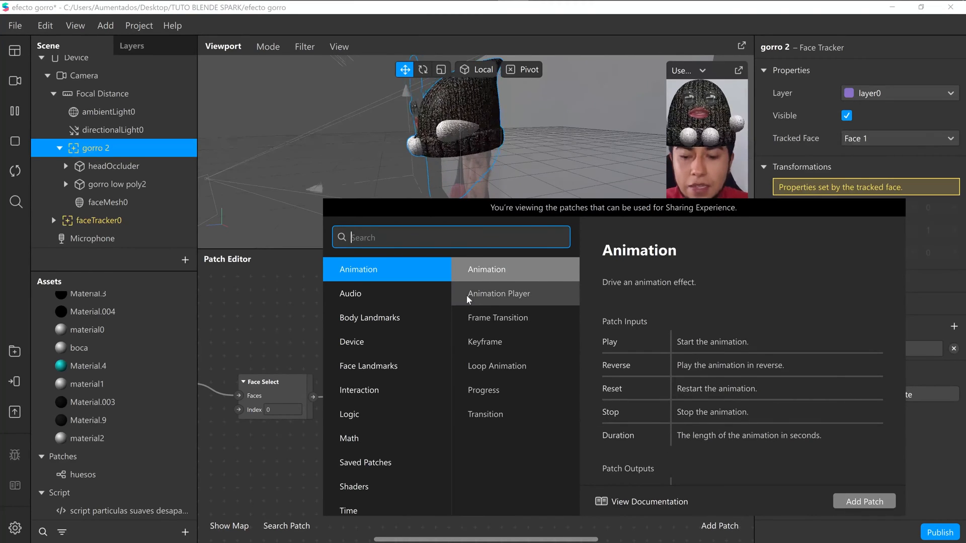
text(eye)
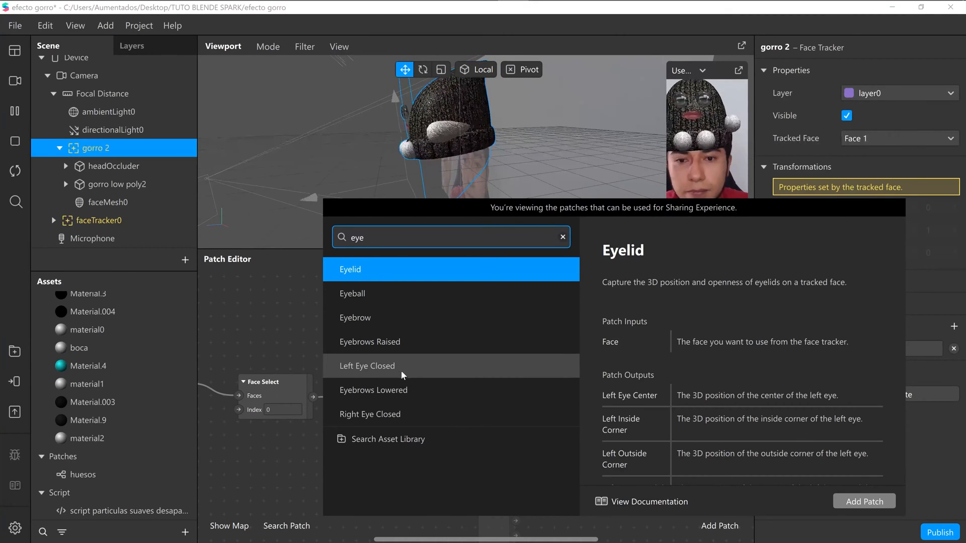
click(380, 366)
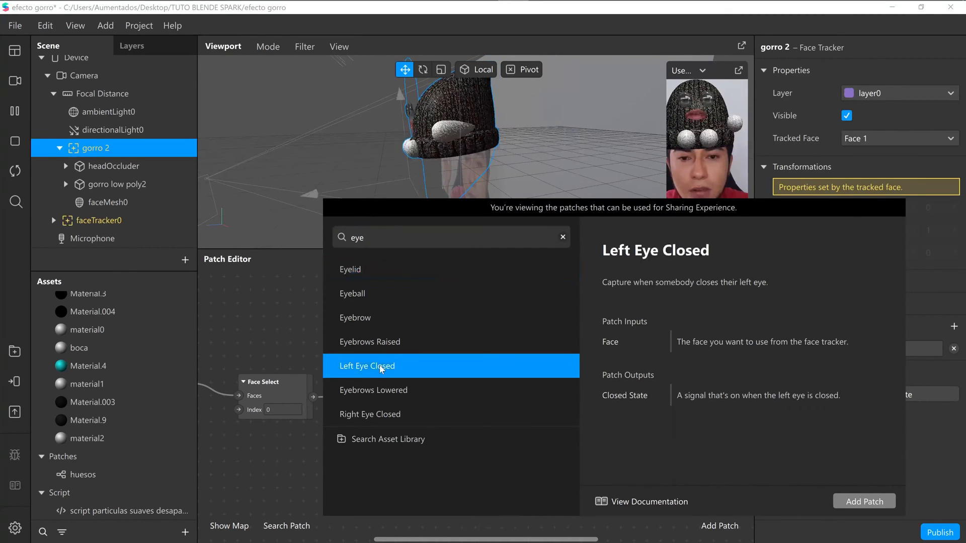
click(873, 500)
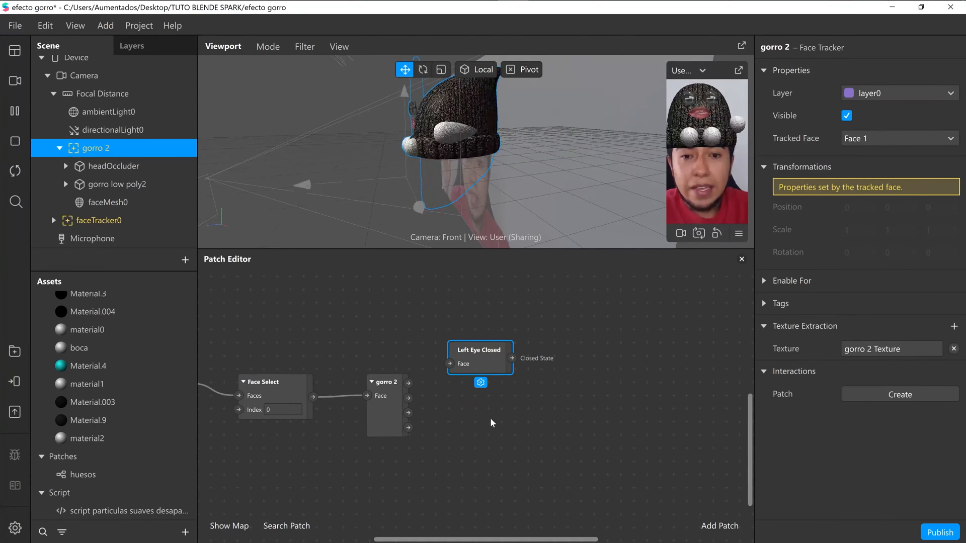
Step: Connect the gorro 2 Face output to the Left Eye Closed patch and add an Animation patch beside it
click(379, 396)
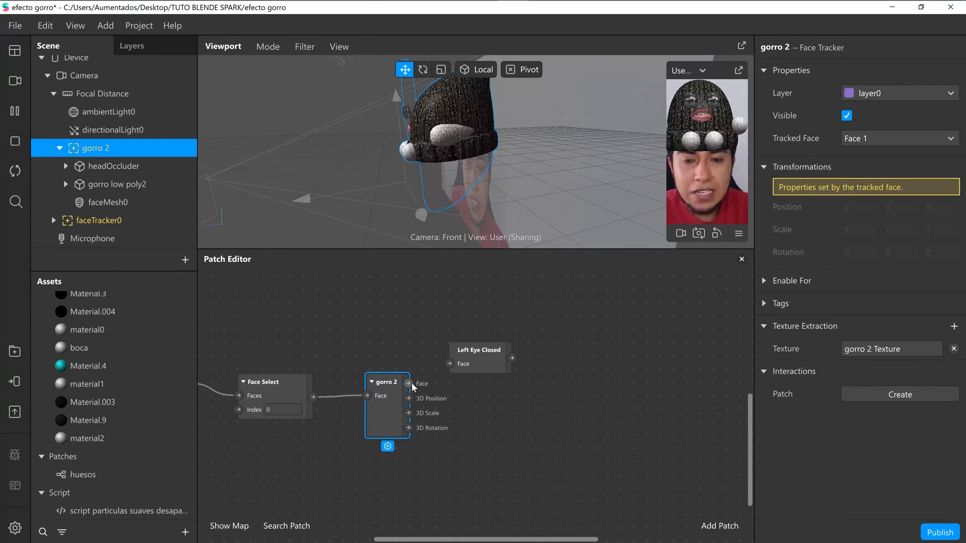
drag(409, 384, 449, 363)
scroll(488, 380, right, 3)
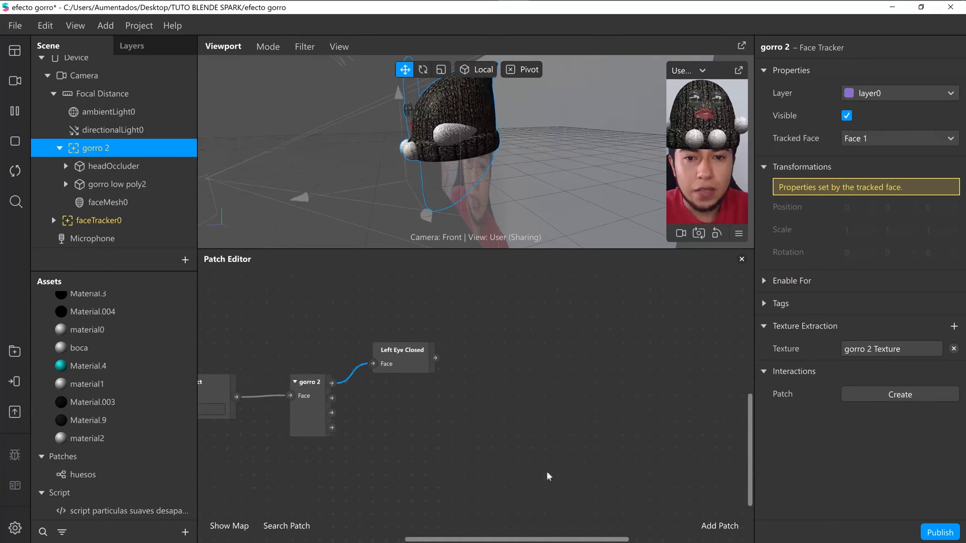
double_click(472, 346)
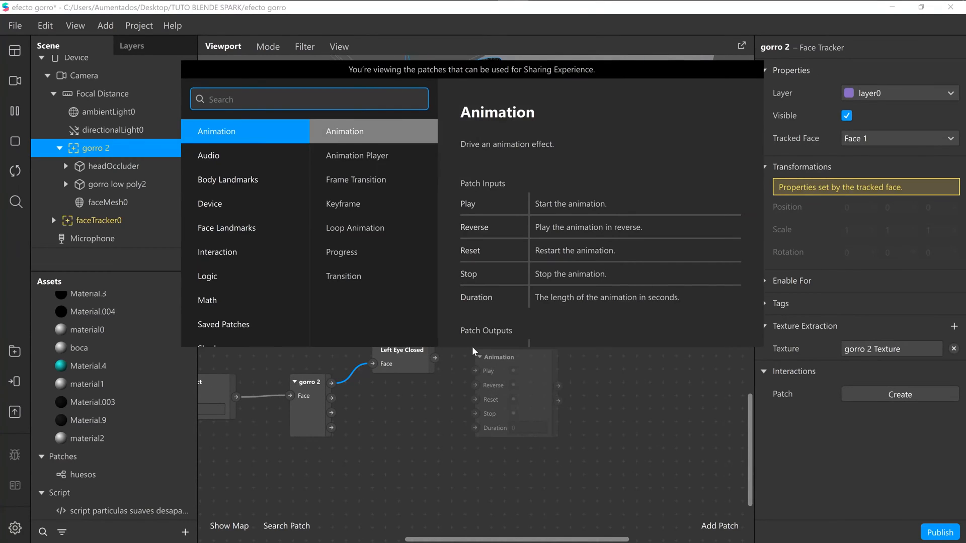
key(Return)
drag(490, 361, 479, 325)
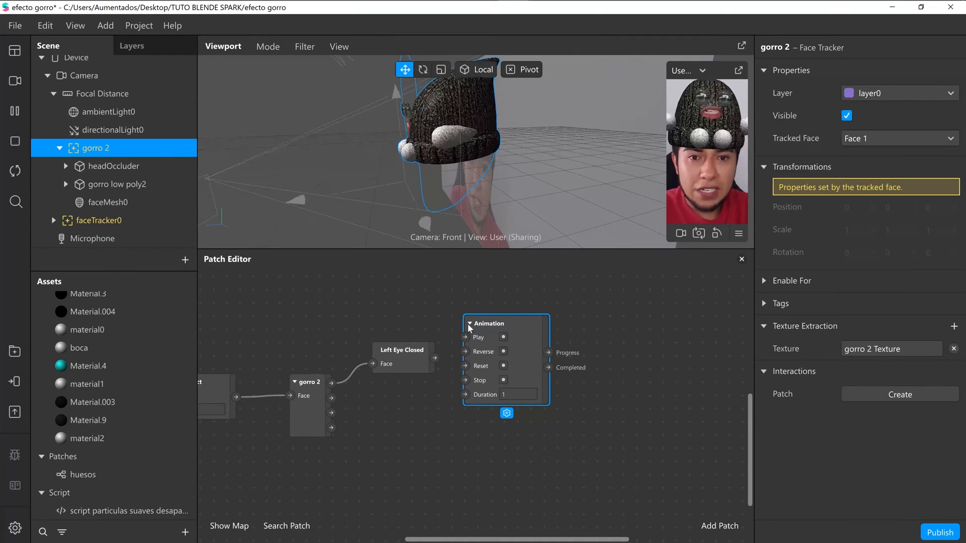
Step: Search the patch library for "tra" and add a Transition patch beside the Animation patch, aligned with it
double_click(602, 335)
text(tra)
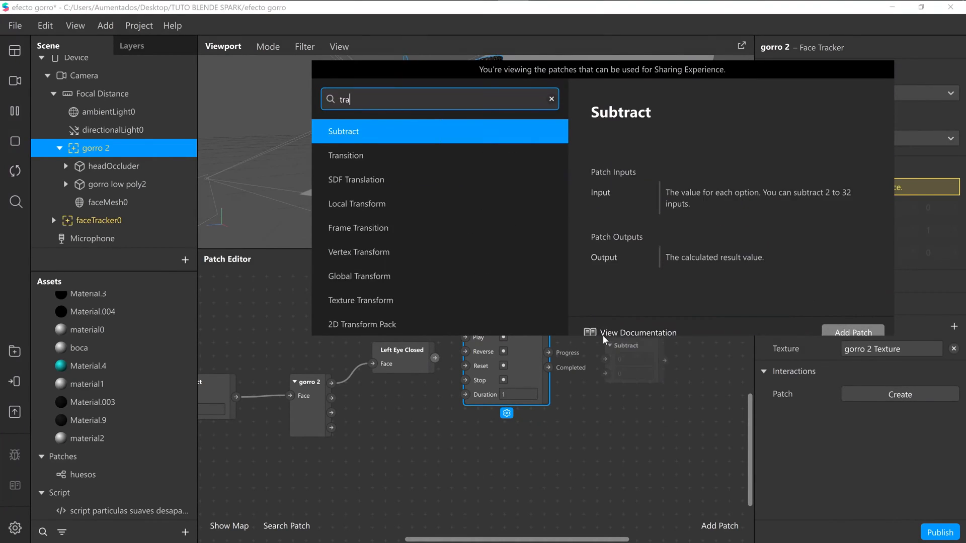
click(392, 159)
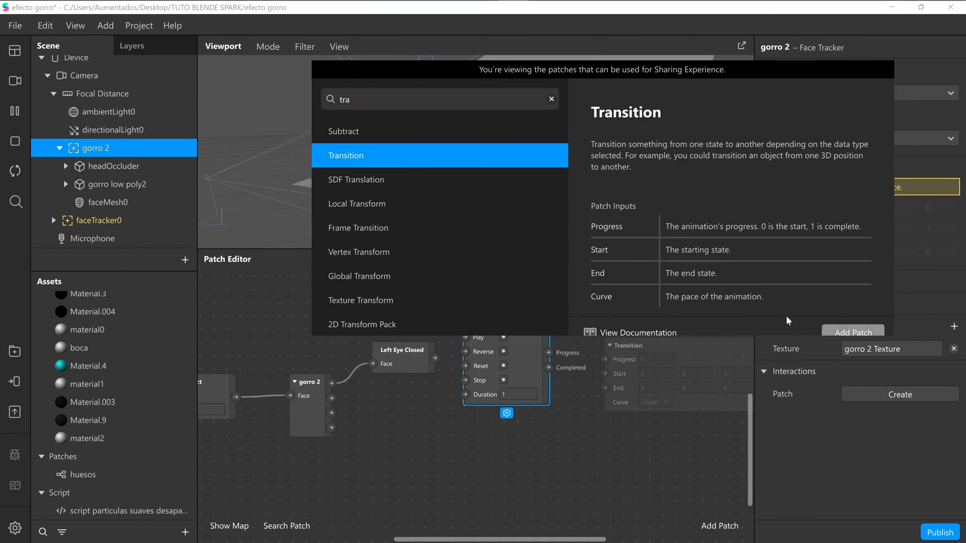
double_click(393, 158)
click(612, 343)
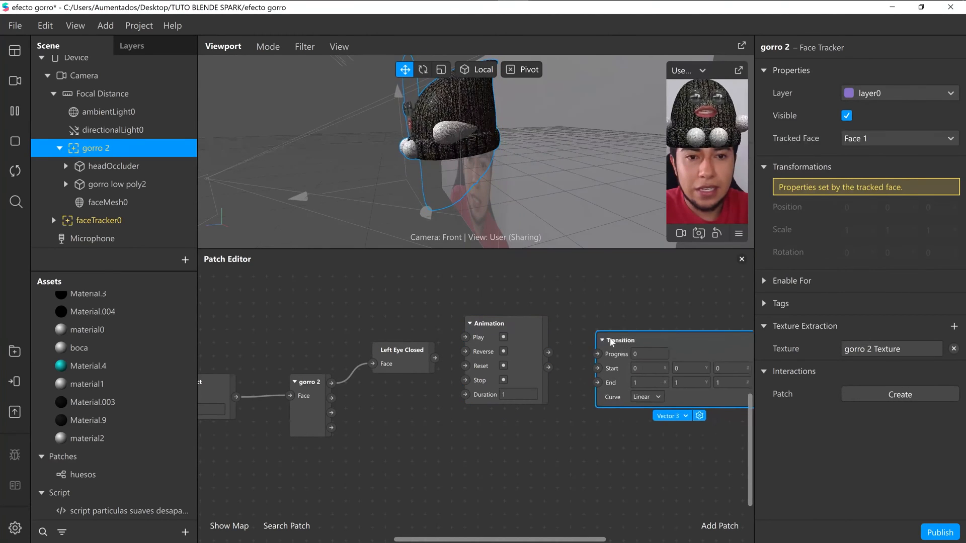
drag(611, 341, 585, 324)
drag(570, 540, 583, 540)
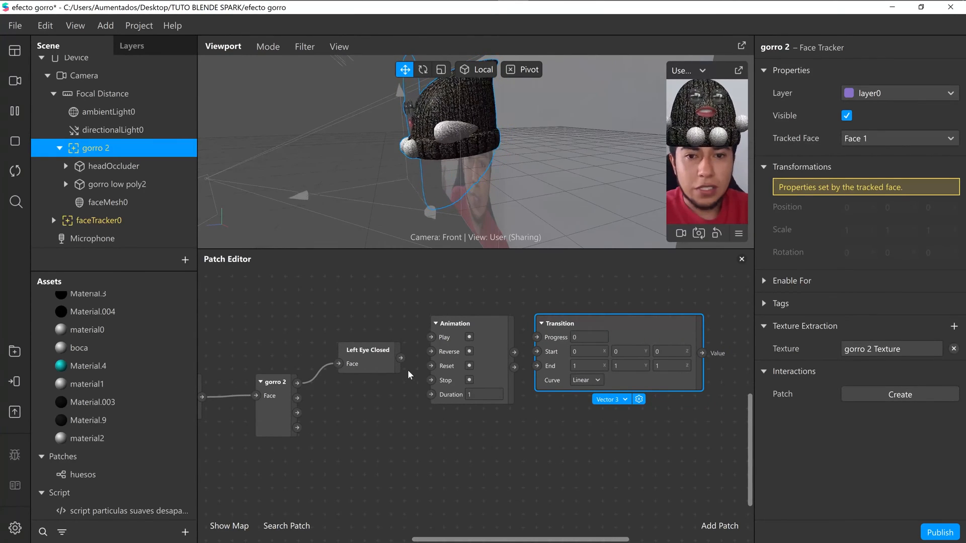
Step: Connect Left Eye Closed to the Animation's Play input through a Pulse patch, and space the patches apart
drag(365, 354, 395, 330)
click(644, 463)
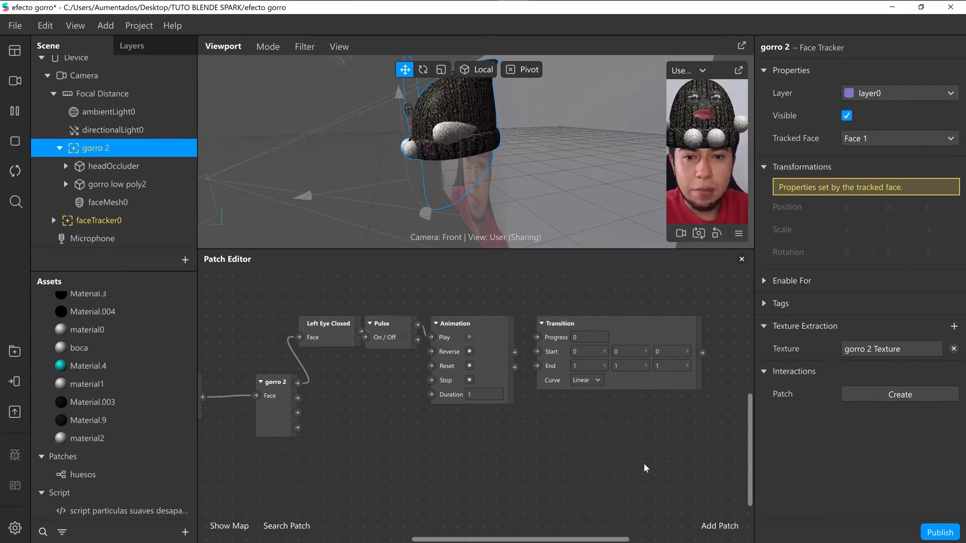
drag(655, 476, 502, 376)
drag(506, 322, 556, 331)
click(388, 328)
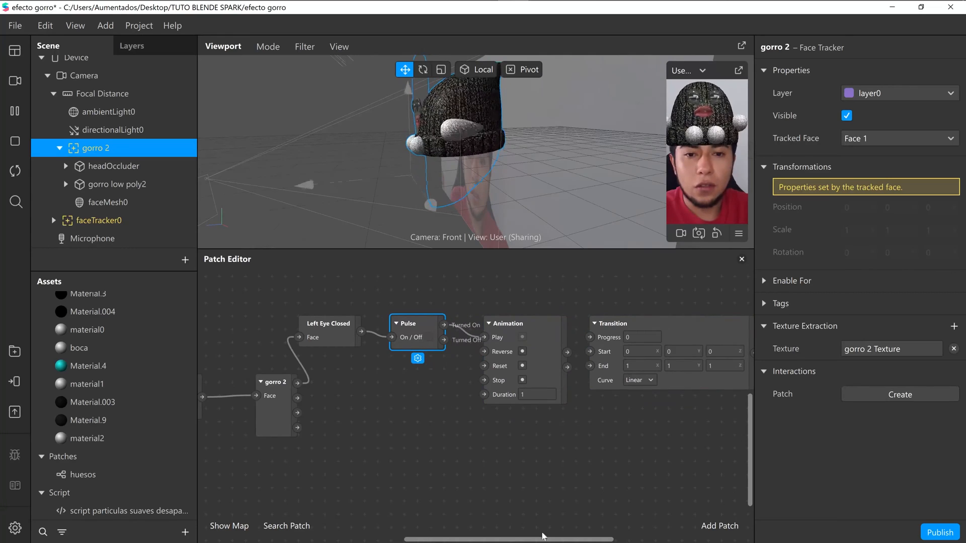
drag(542, 536, 555, 536)
drag(303, 334, 315, 345)
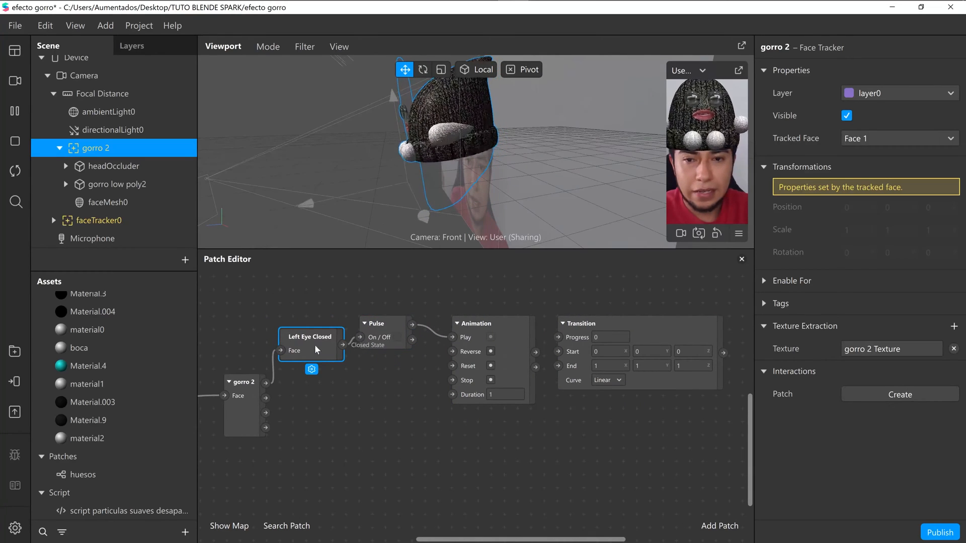
Step: Connect the Pulse patch's Turned Off output to the Animation patch's Reverse input
click(428, 423)
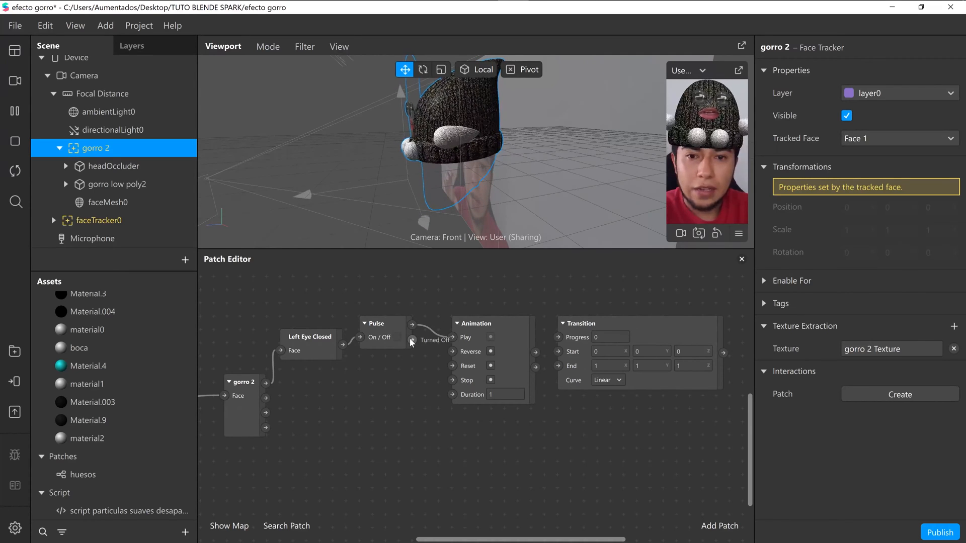
drag(411, 341, 454, 354)
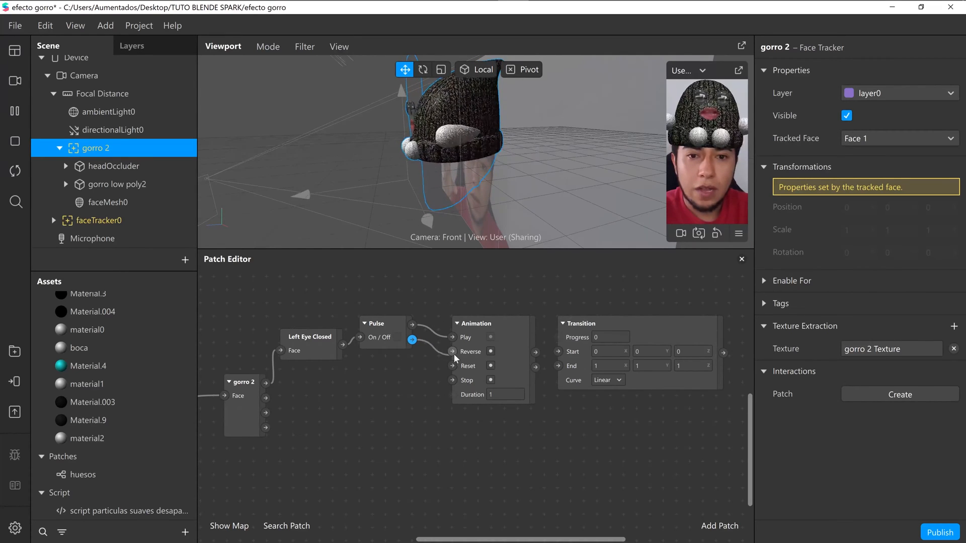
drag(565, 540, 583, 540)
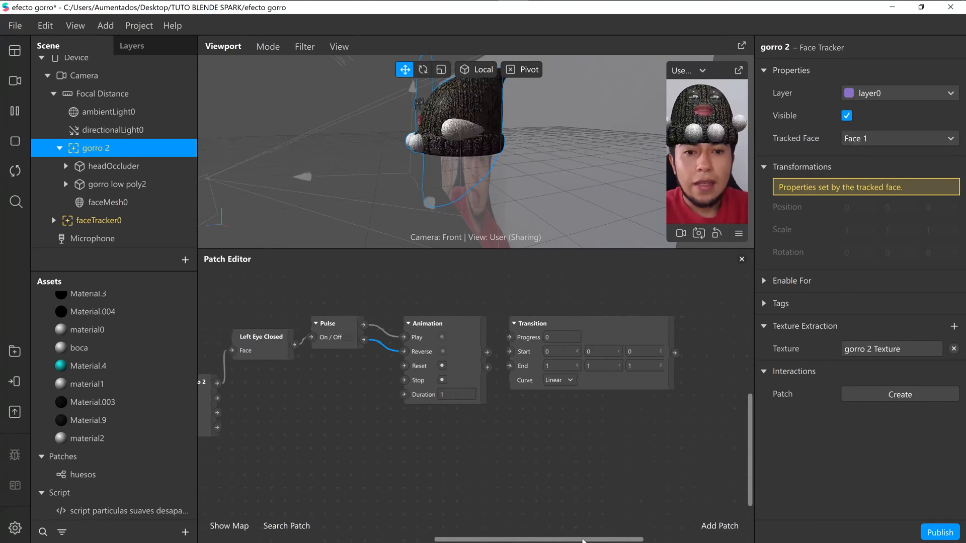
Step: Show the hat closer up in the viewport and enlarge the viewport area above the Patch Editor
scroll(449, 165, up, 3)
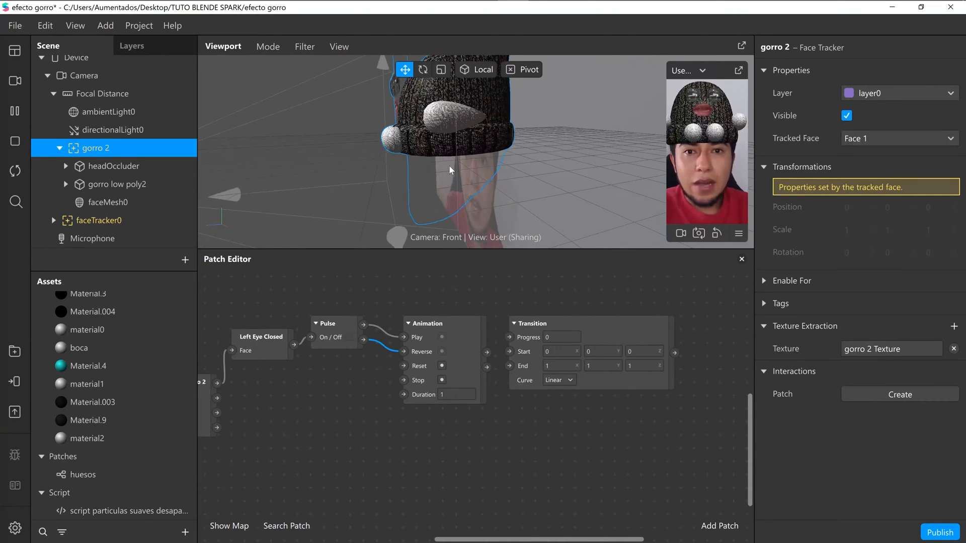
click(493, 245)
drag(494, 248, 494, 280)
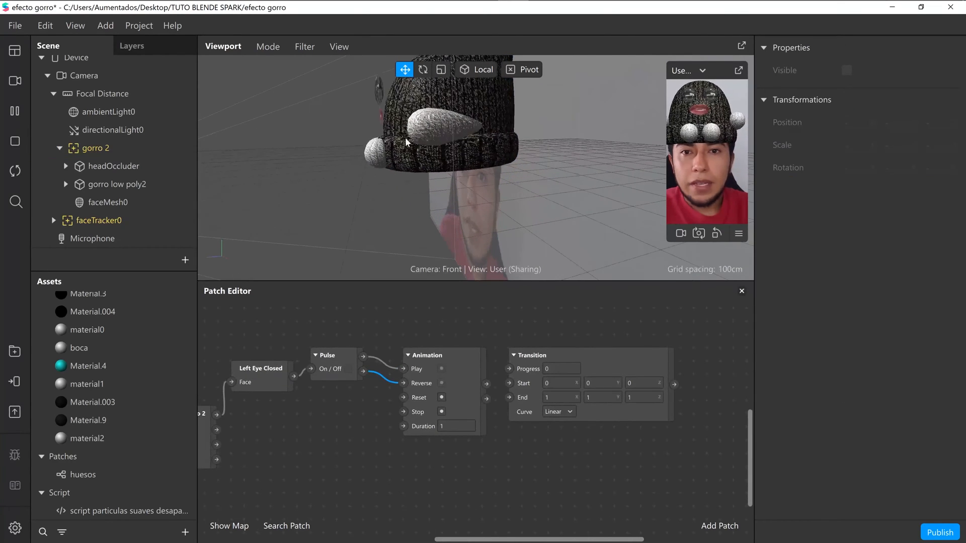
Step: Find the hat's eye mesh among the children of gorro low poly2 and select Sphere.002
click(64, 185)
scroll(88, 196, down, 2)
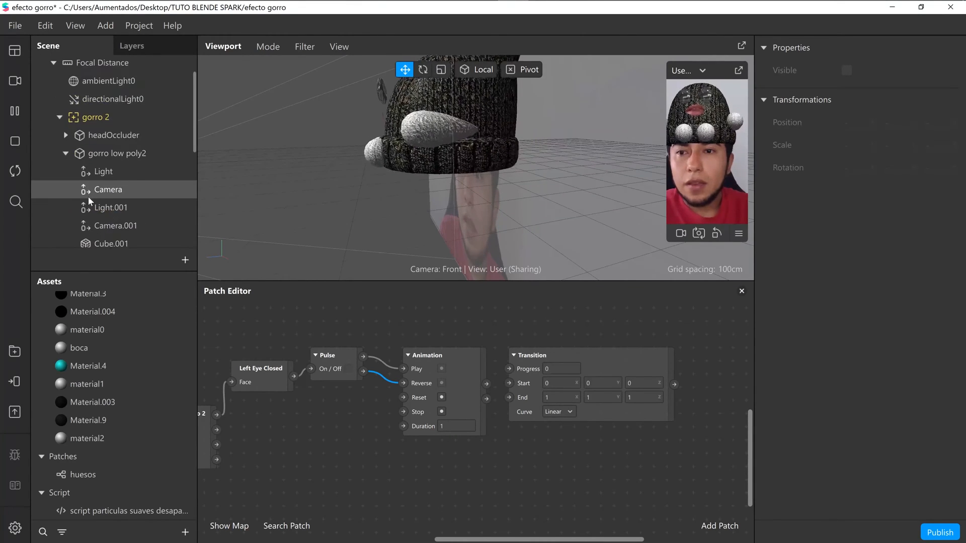
scroll(89, 200, down, 2)
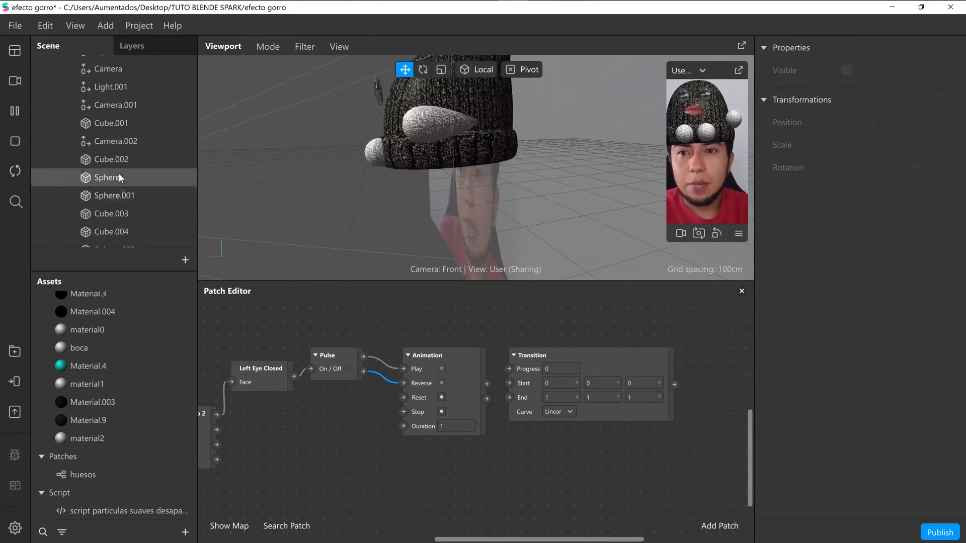
click(120, 177)
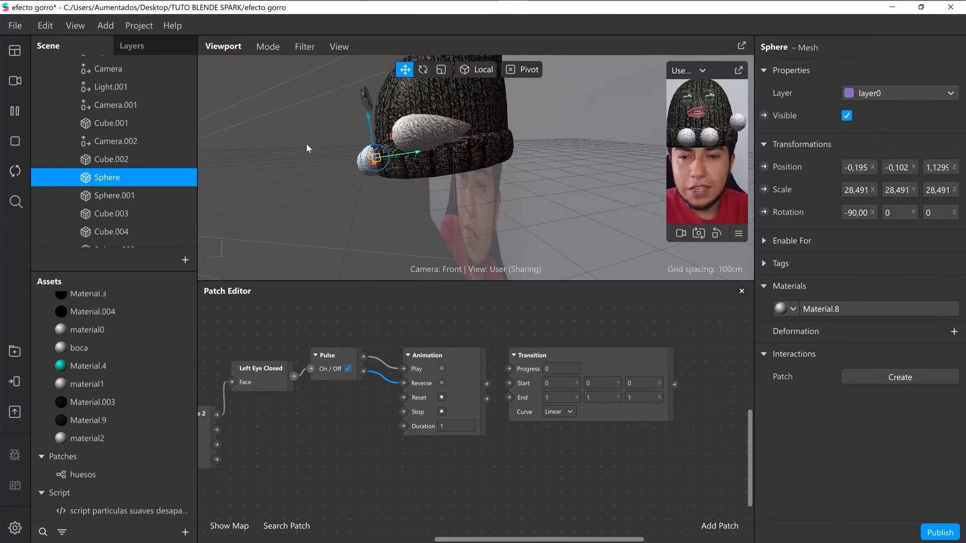
drag(307, 142, 169, 207)
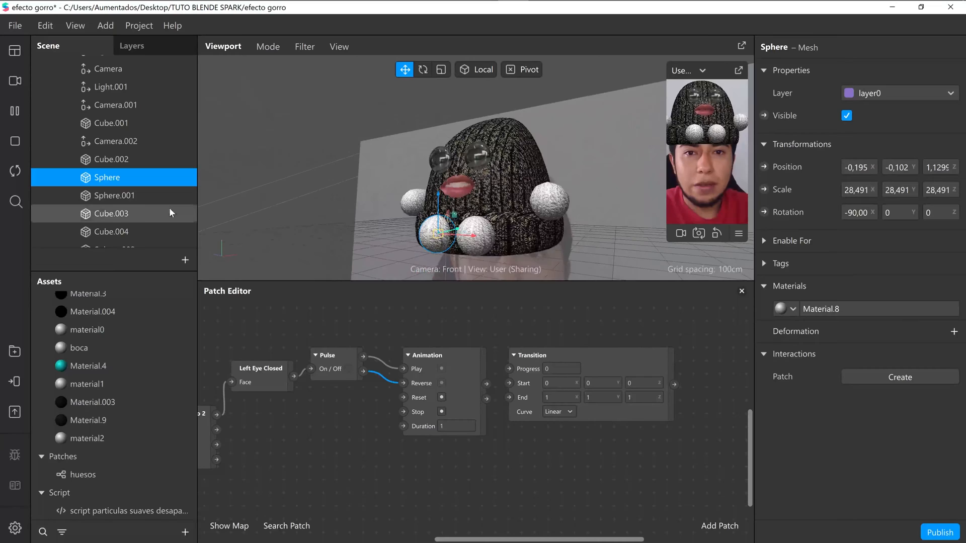
click(144, 188)
click(136, 209)
scroll(136, 211, down, 1)
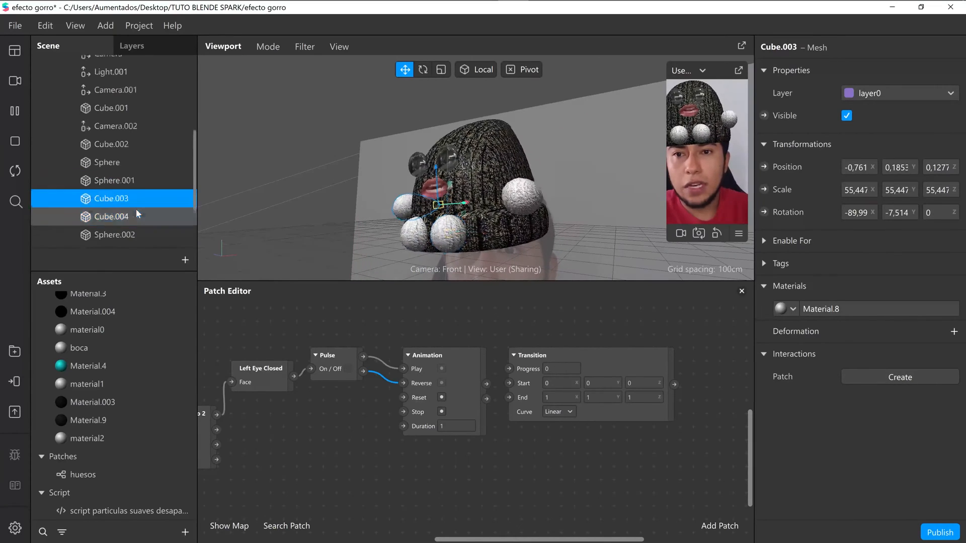
click(136, 210)
click(135, 222)
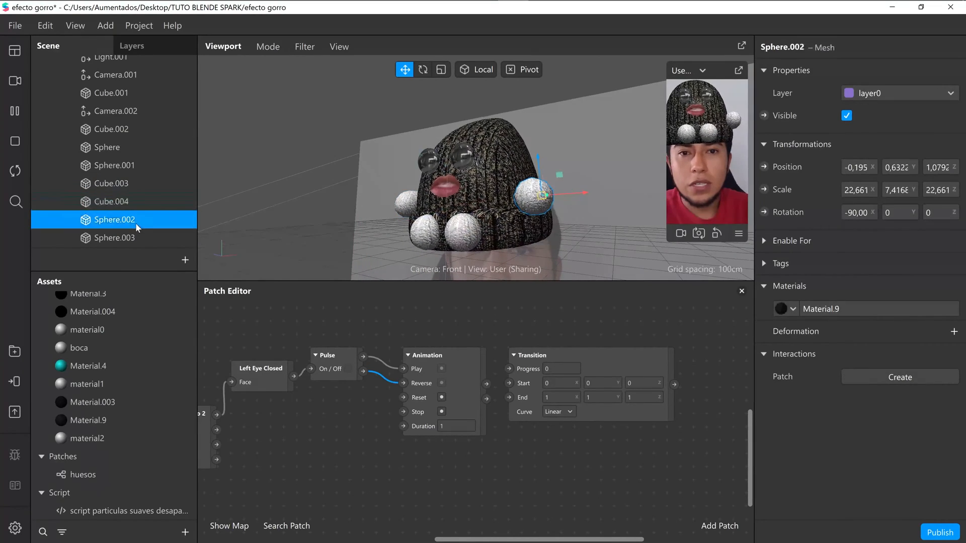
scroll(135, 223, down, 1)
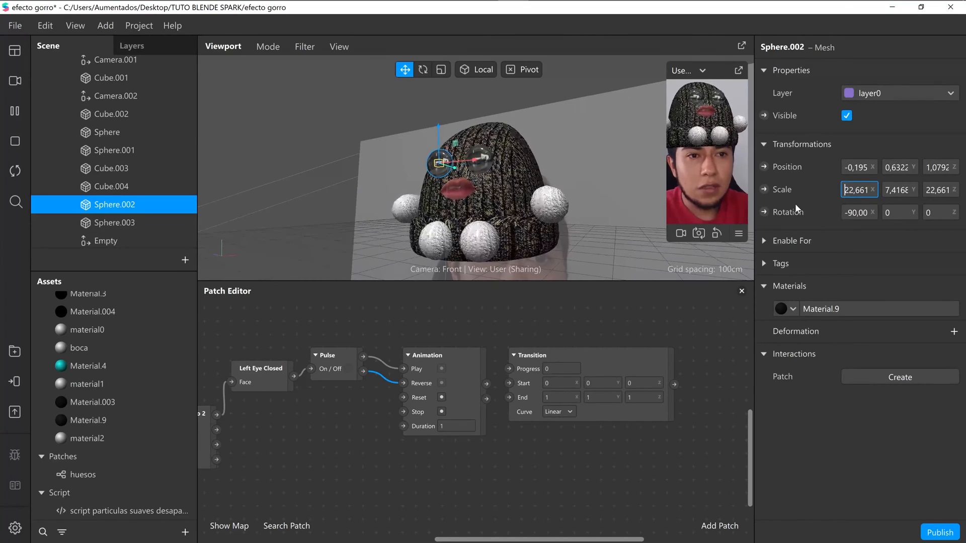
Step: Copy the X scale of Sphere.002, 22,66102, into the X component of the Transition patch's Start value
click(843, 190)
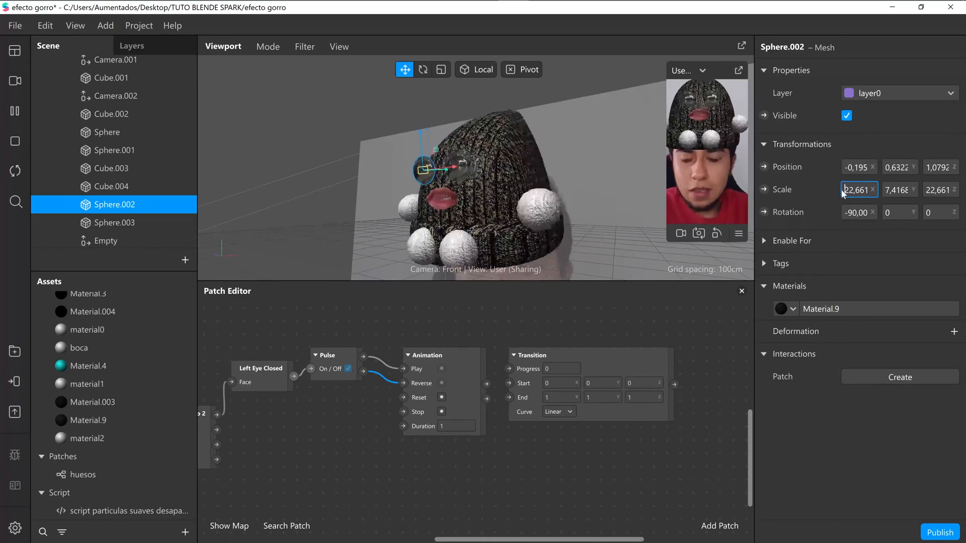
double_click(842, 190)
click(124, 201)
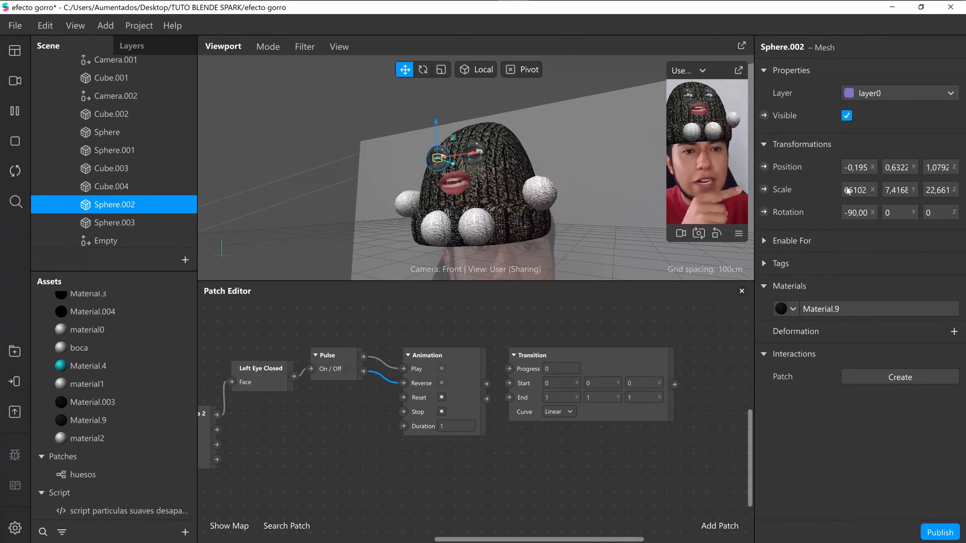
click(869, 190)
double_click(869, 190)
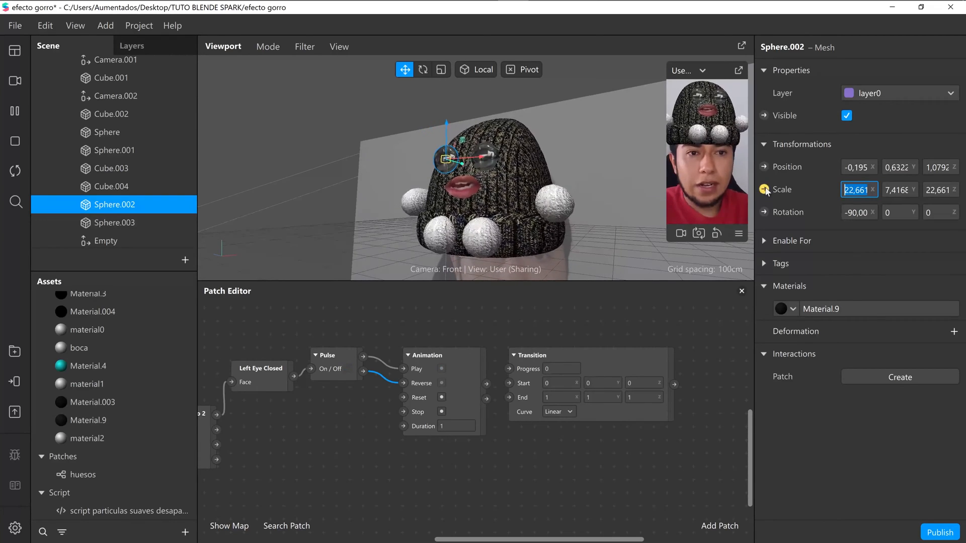
click(604, 360)
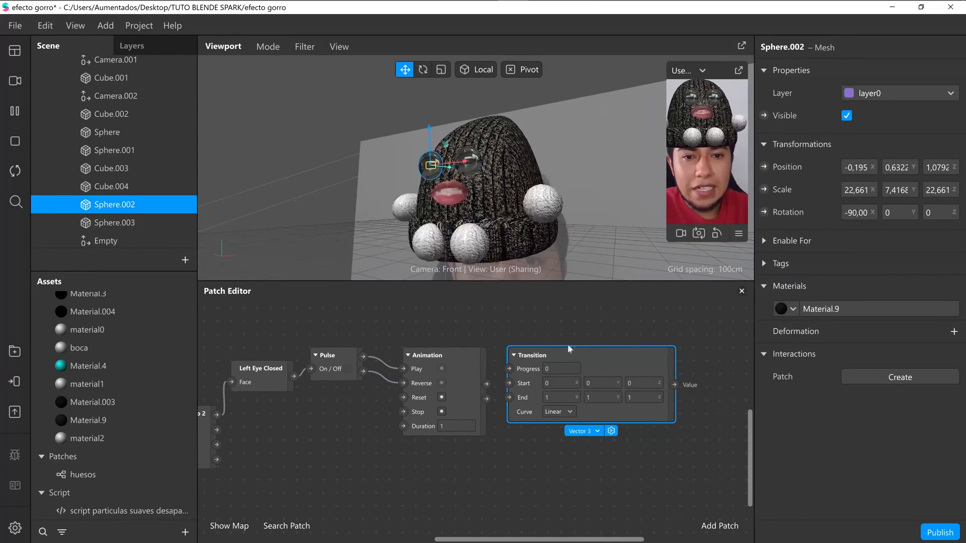
click(558, 386)
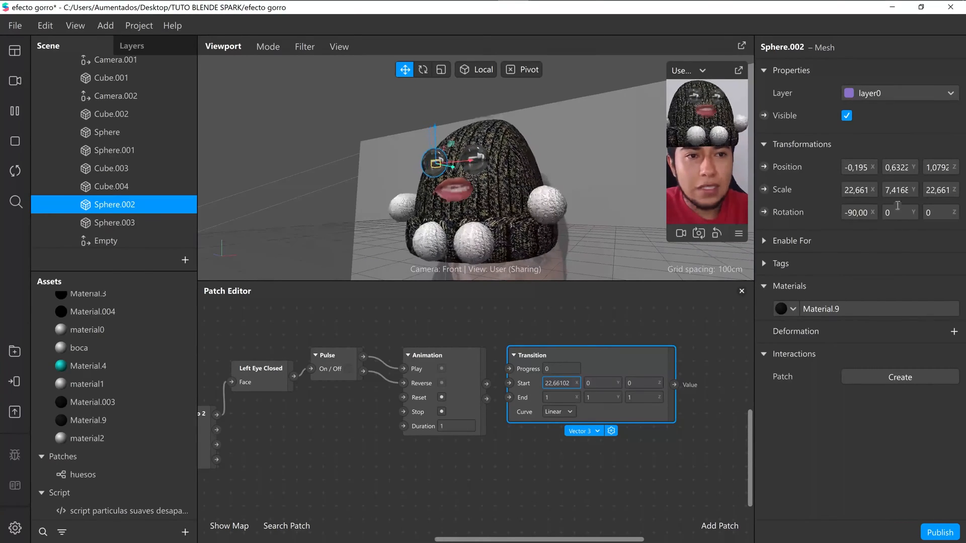
Step: Copy the Y and Z scales of Sphere.002 into the Transition's Start value as 7,41683 and 22,66102
click(894, 190)
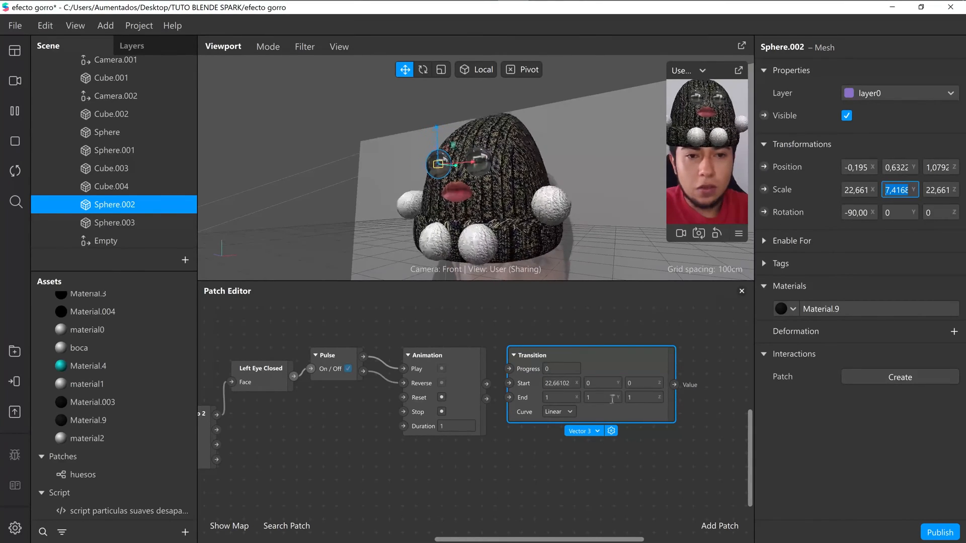
click(602, 383)
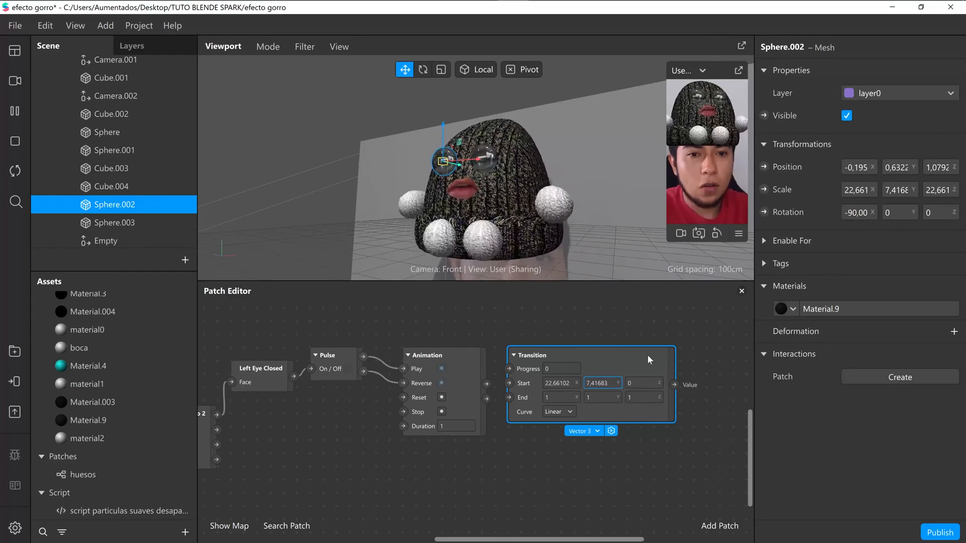
click(939, 189)
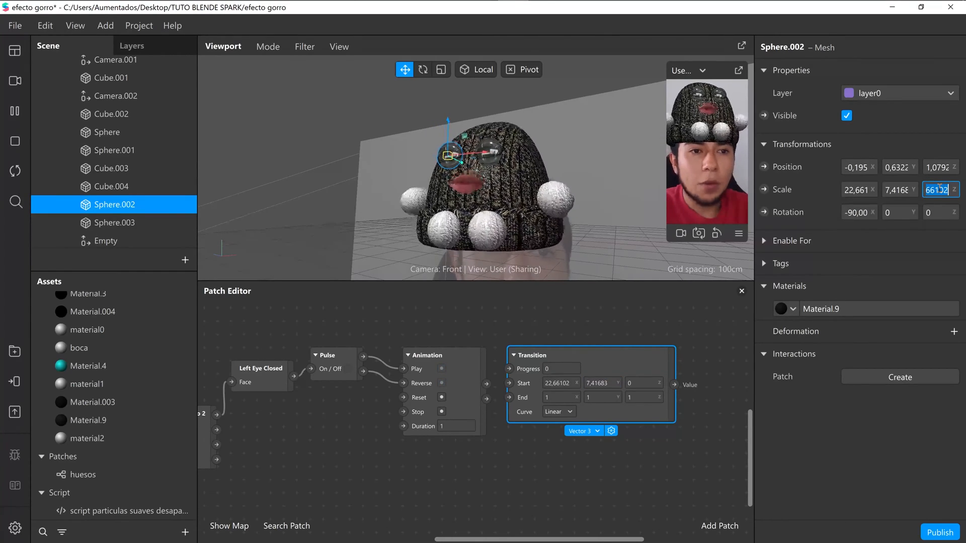
key(ctrl+c)
click(642, 384)
key(ctrl+v)
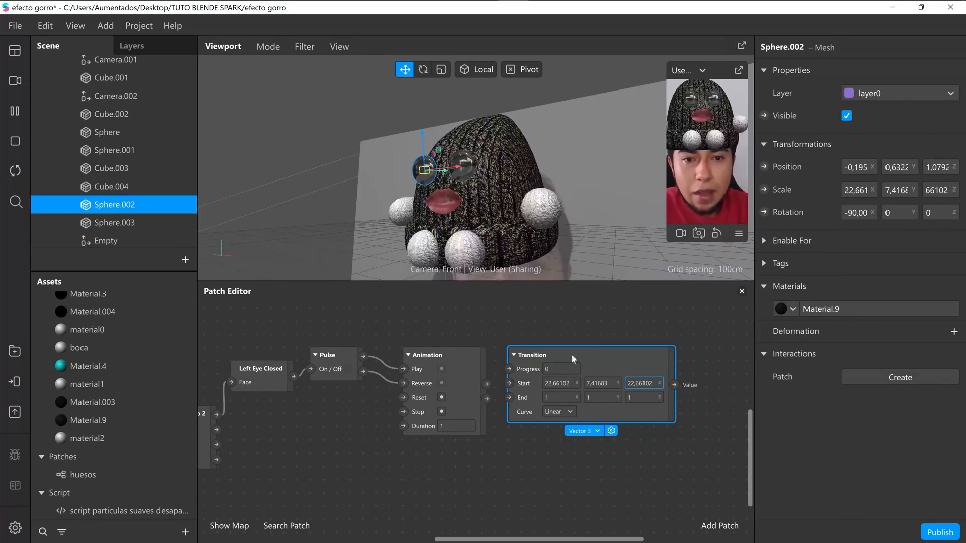
Step: Move the Transition patch slightly farther from the Animation patch
drag(606, 354, 615, 355)
double_click(622, 356)
click(680, 333)
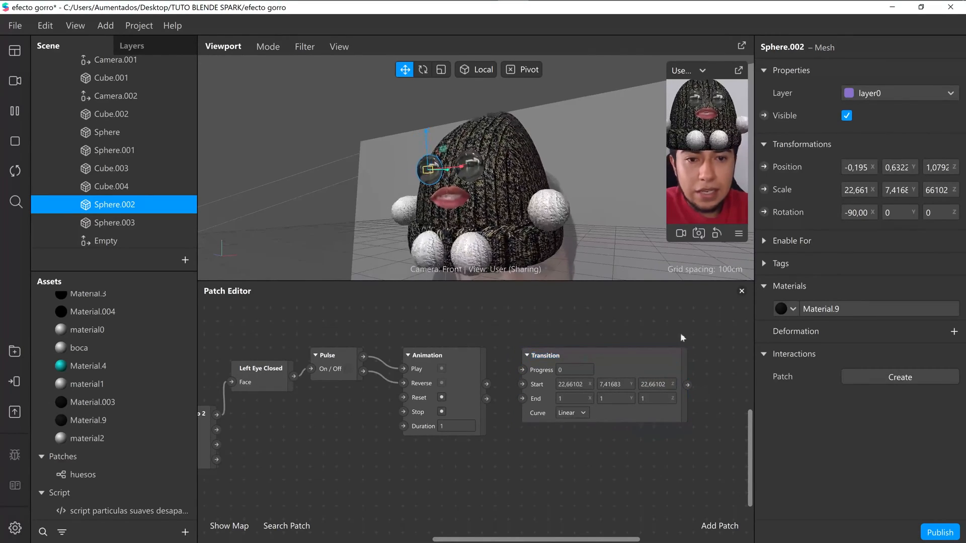
click(471, 367)
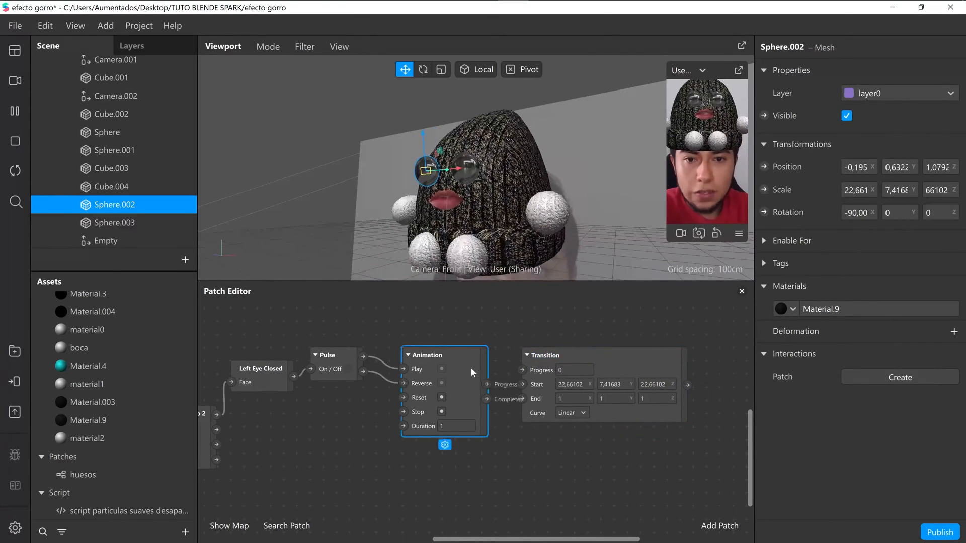
click(551, 358)
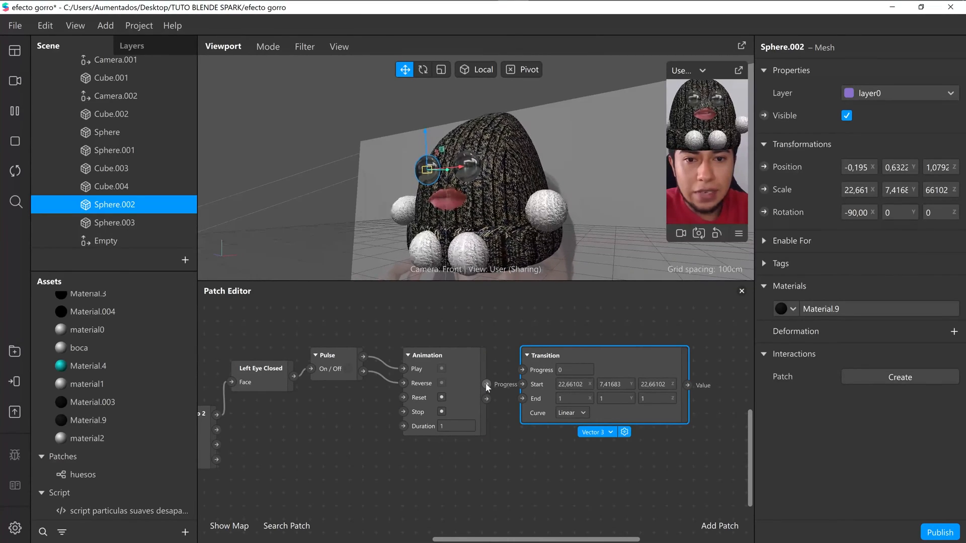
Step: Connect the Animation patch's Progress output to the Transition patch's Progress input
drag(486, 385, 521, 369)
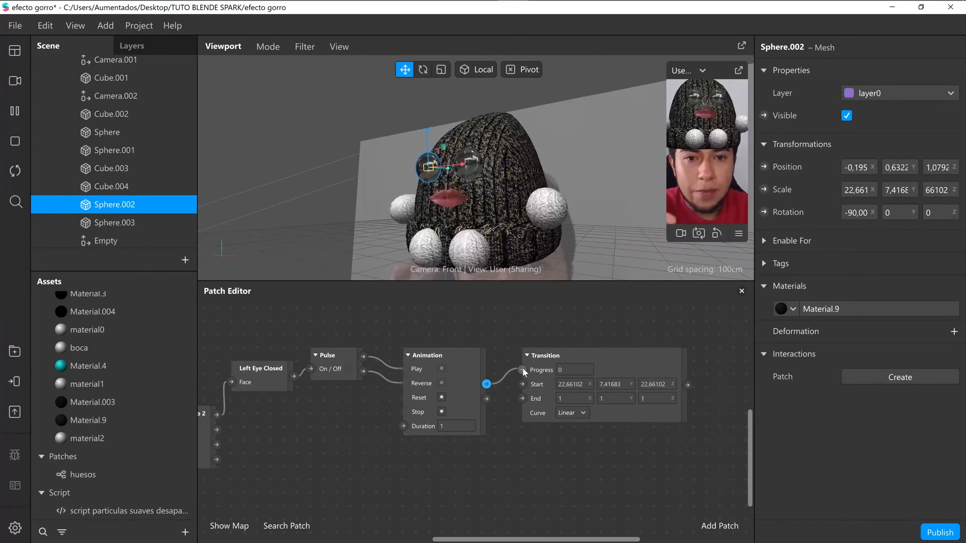
click(608, 356)
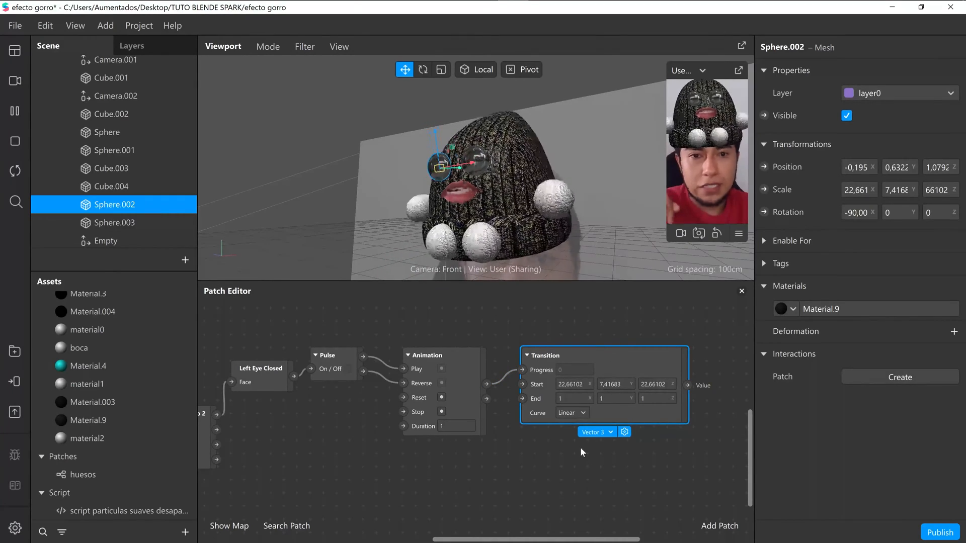
drag(594, 540, 601, 540)
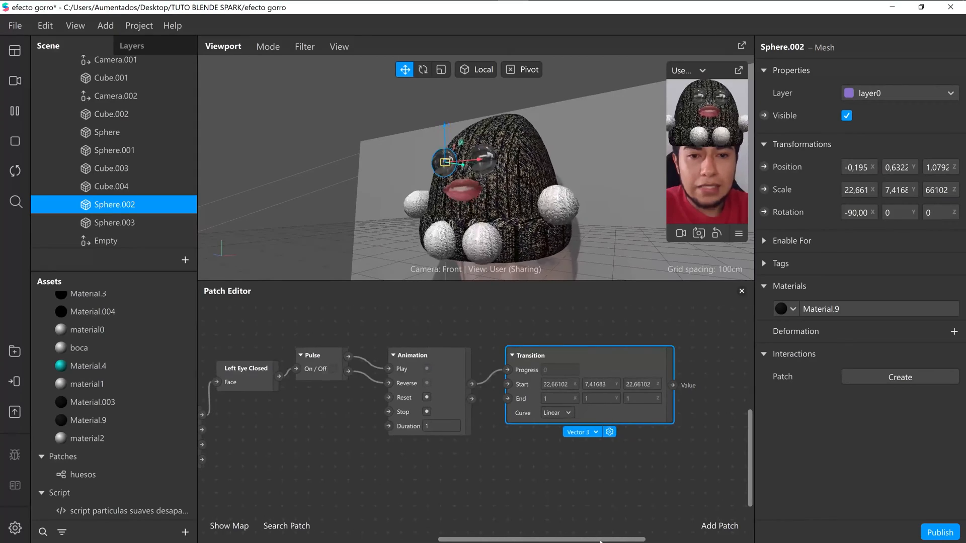
Step: Copy the Transition's Start values into its End value as 22,66102, 7,41683 and 22,66102
click(569, 384)
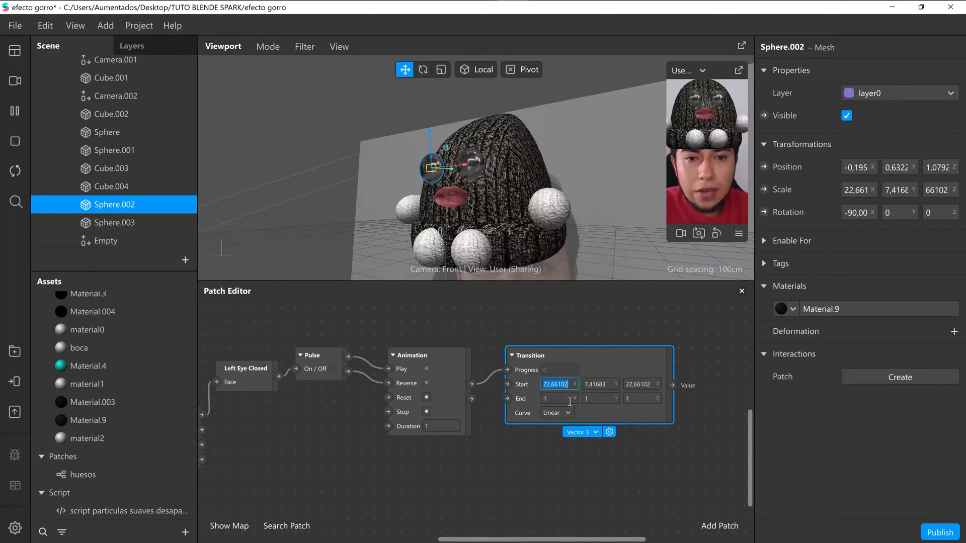
click(559, 398)
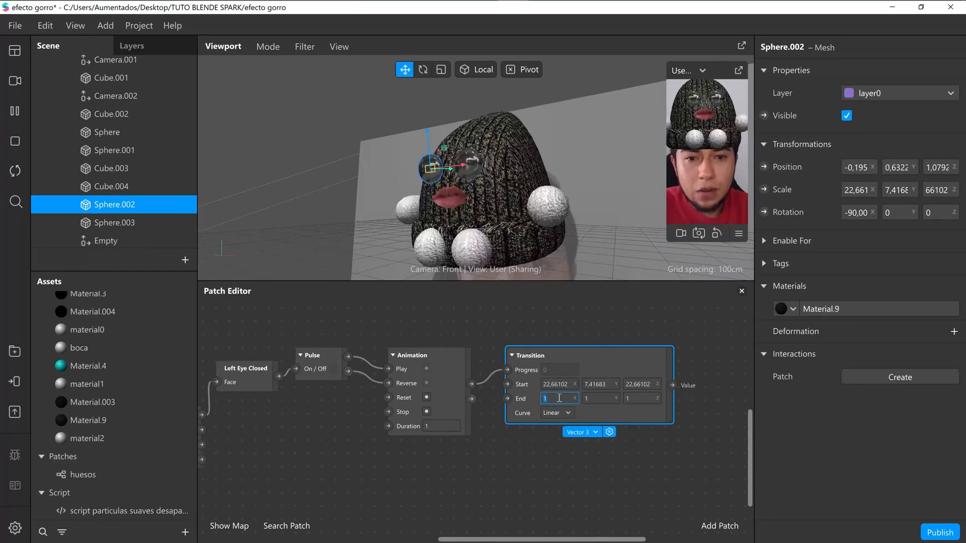
key(ctrl+v)
click(607, 384)
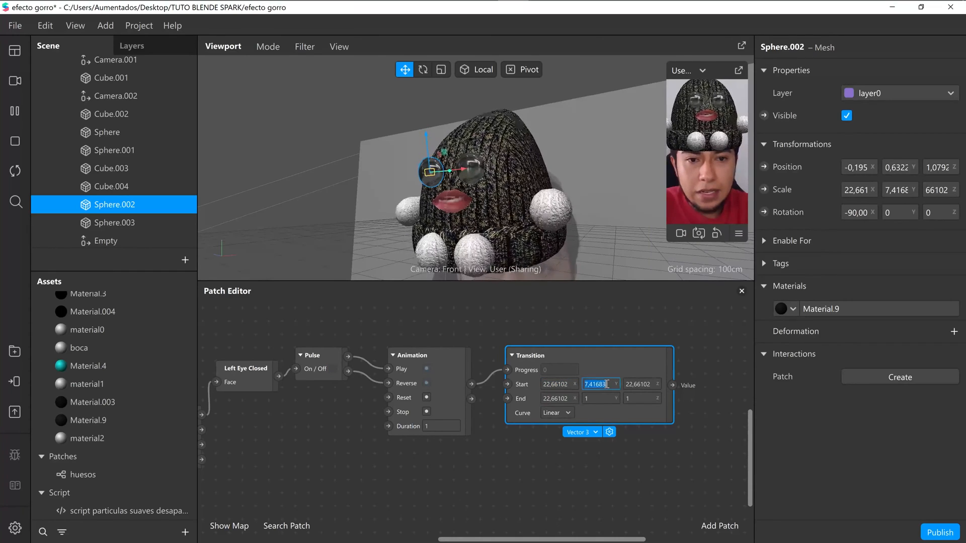
click(615, 398)
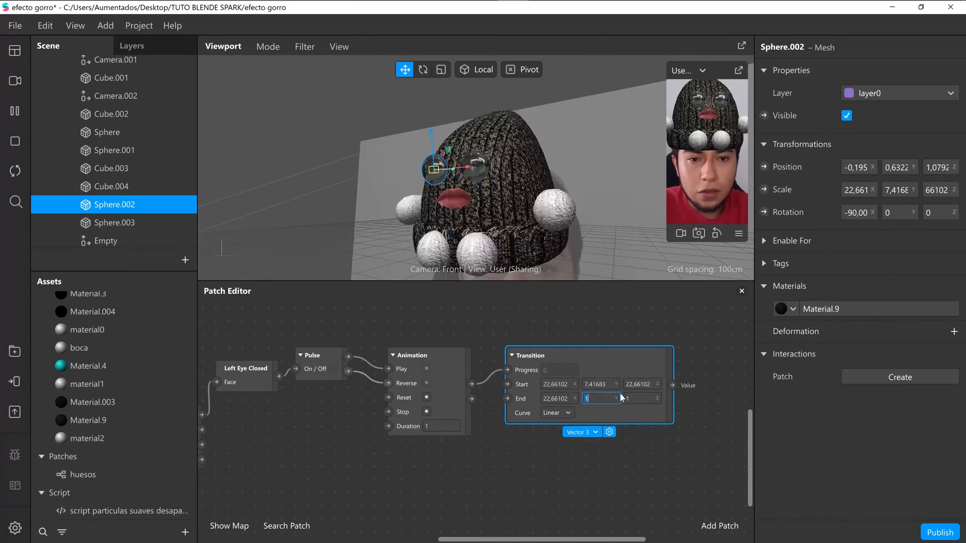
key(ctrl+v)
click(639, 384)
click(639, 399)
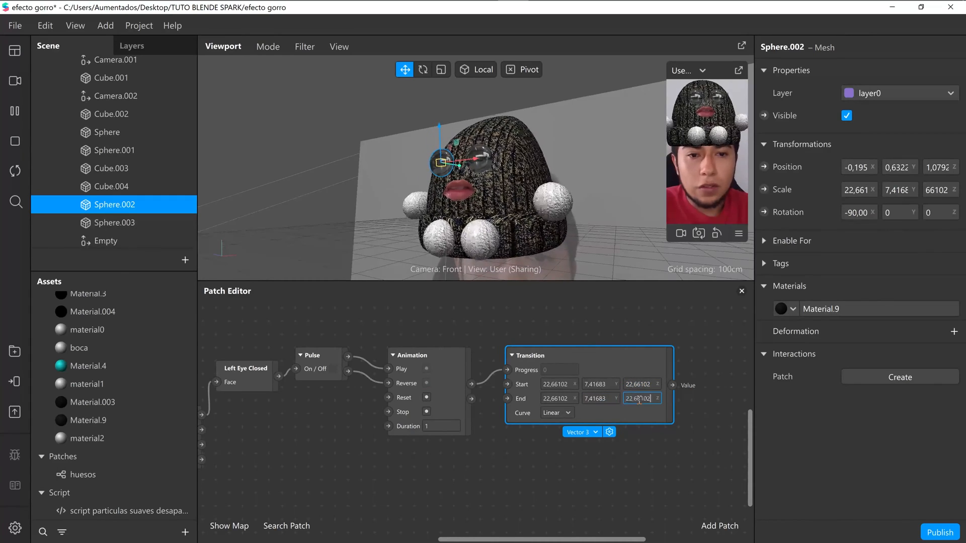
scroll(592, 430, right, 3)
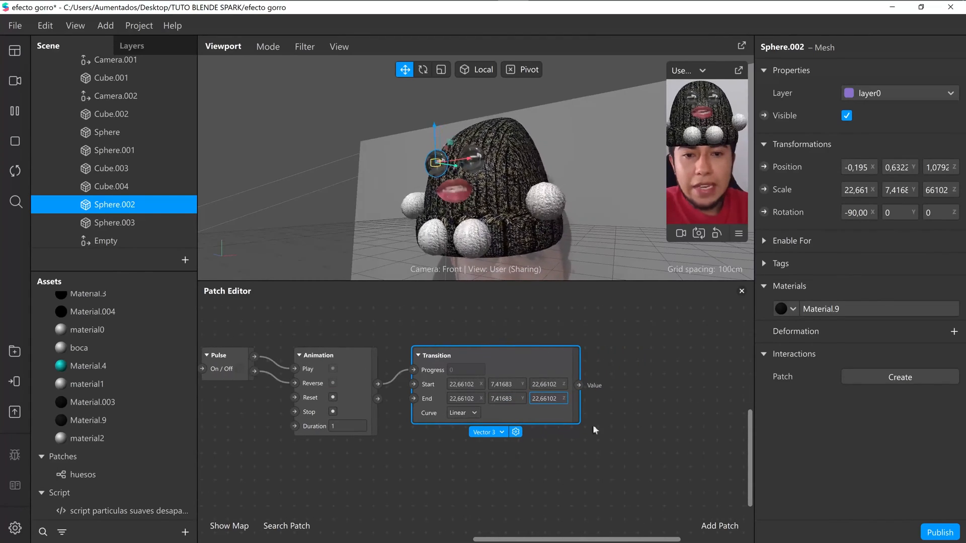
key(Return)
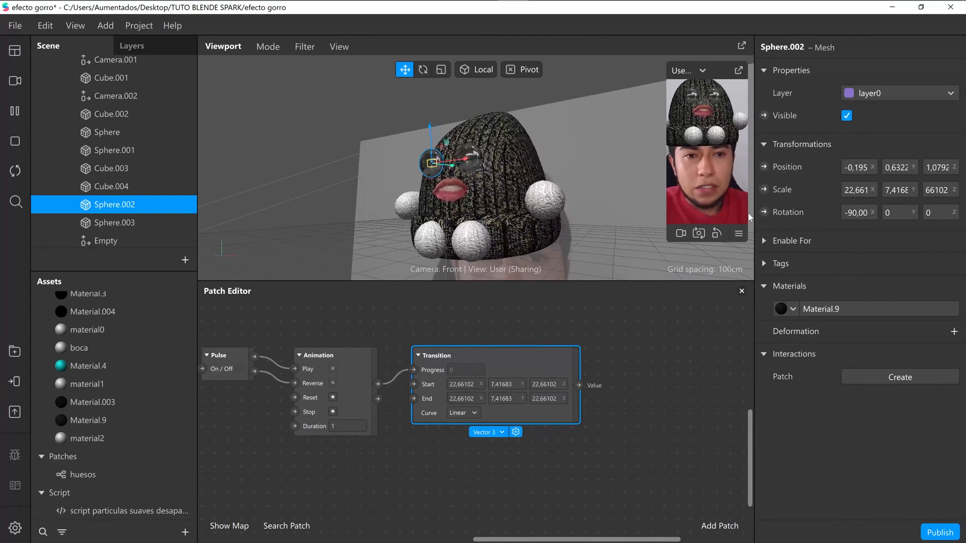
Step: Create a 3D Scale patch for Sphere.002, place it beyond the Transition and feed it the Transition's Value output
click(764, 190)
drag(495, 442, 634, 366)
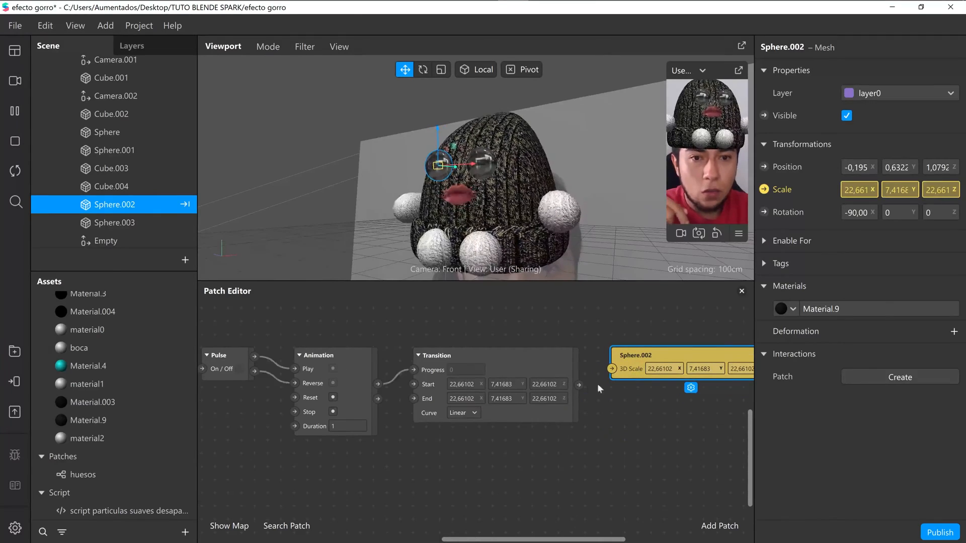
drag(578, 386, 612, 369)
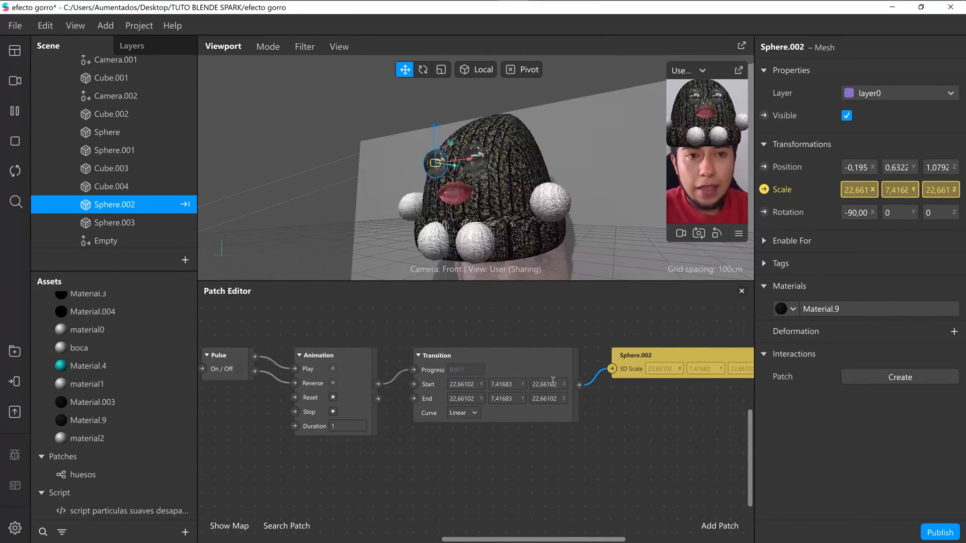
Step: Set the Y and Z components of the Transition's End value to 0 and the Animation's Duration to 0,05
click(515, 401)
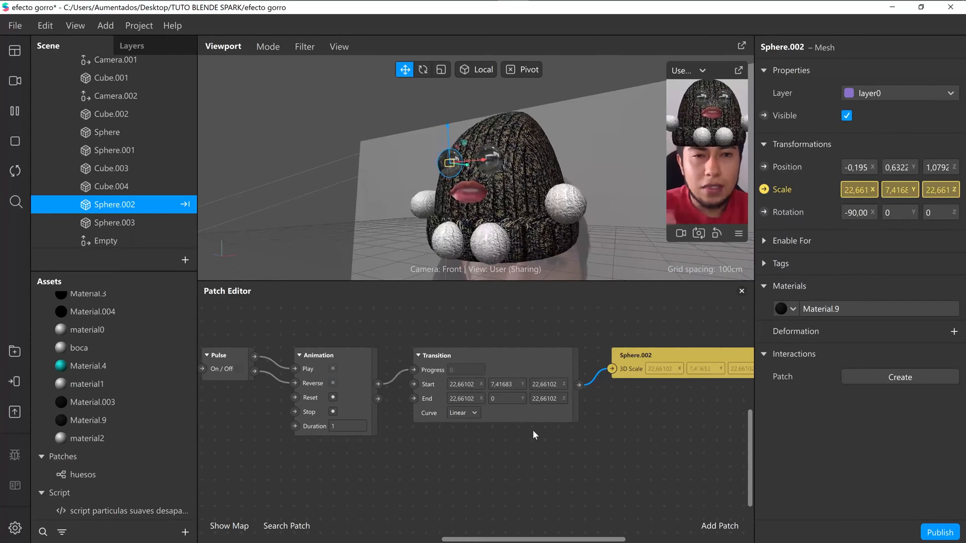
click(509, 398)
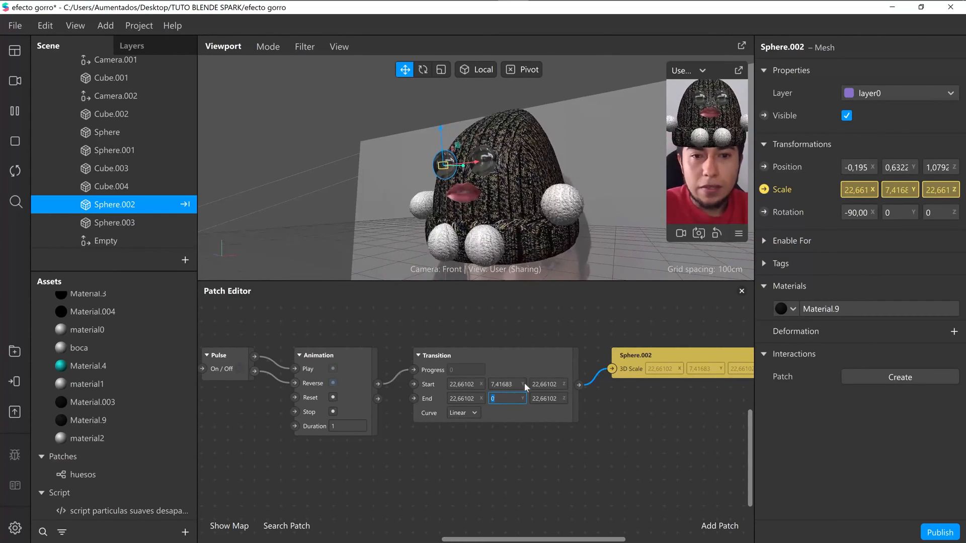
click(541, 398)
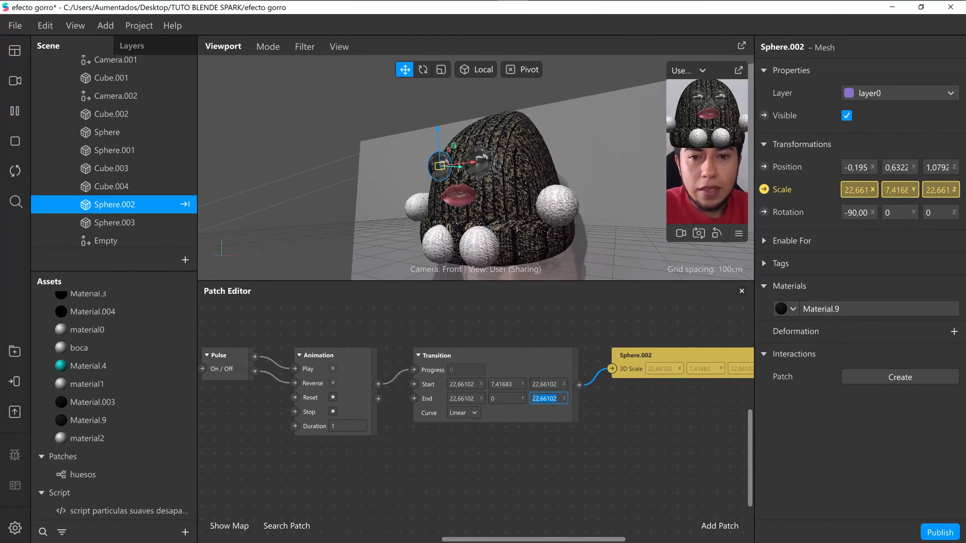
text(0)
key(Return)
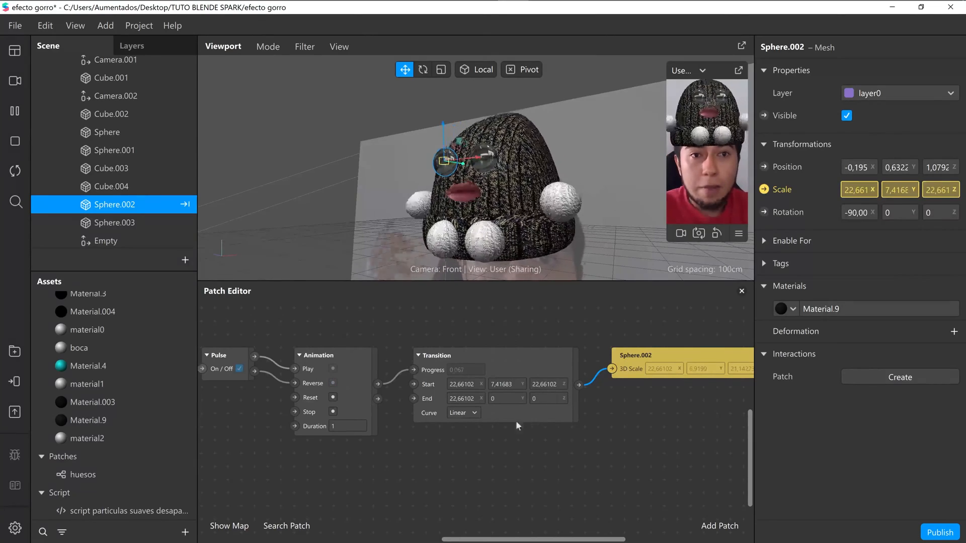
click(349, 375)
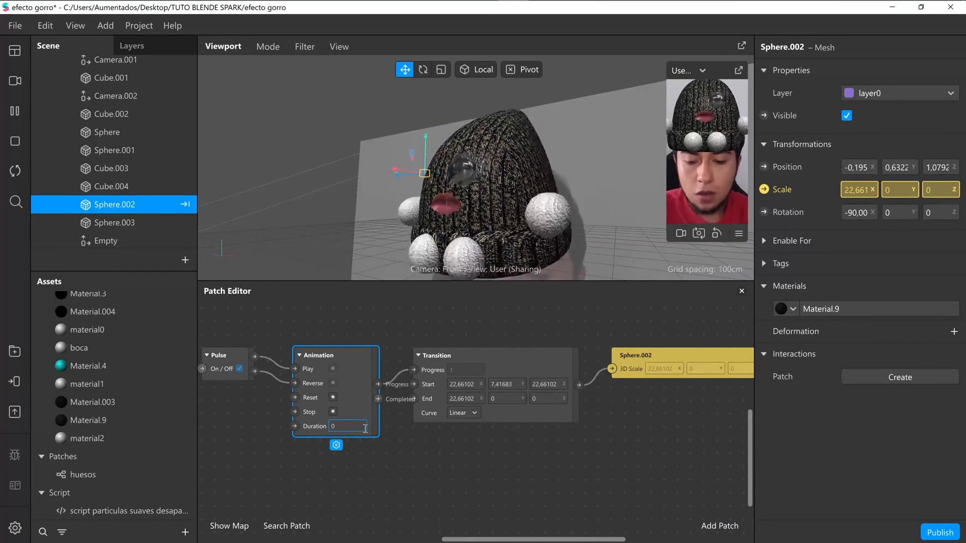
text(,05)
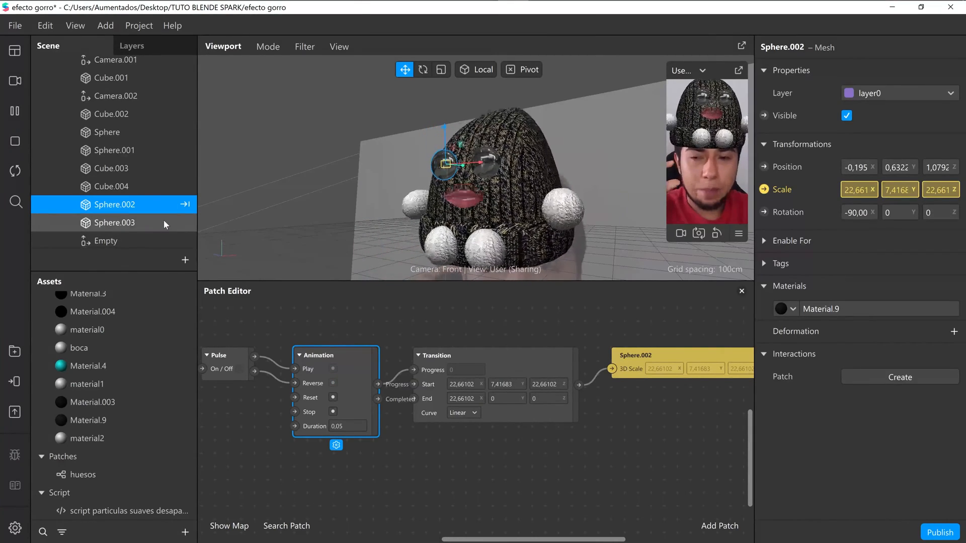
Step: Create a 3D Scale patch for Sphere.003, place it below the Sphere.002 patch and connect the Transition's Value to it
click(134, 222)
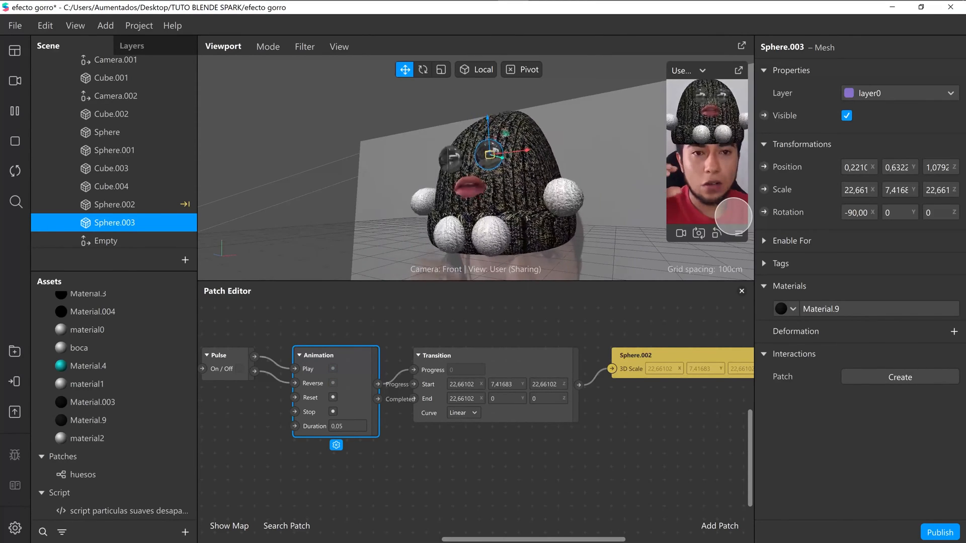
click(763, 189)
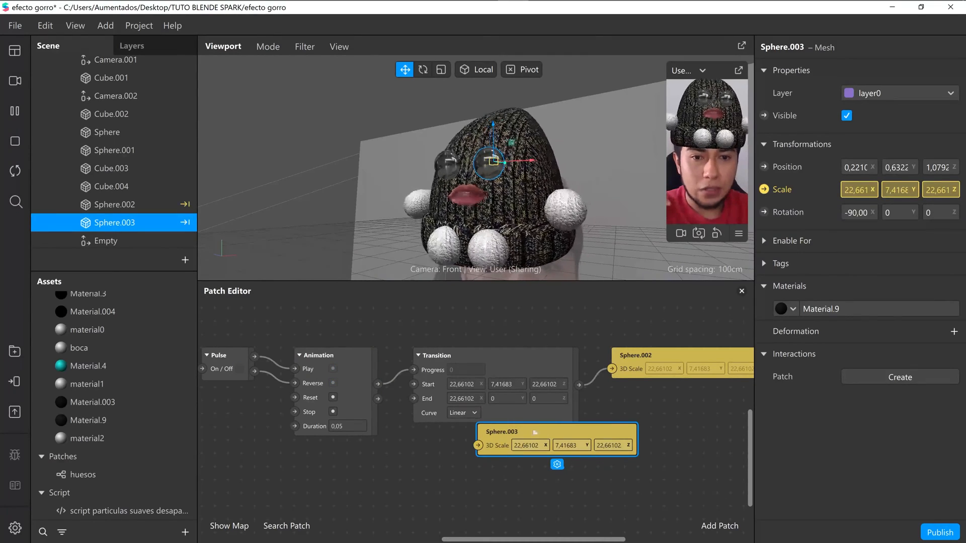
drag(536, 434, 654, 423)
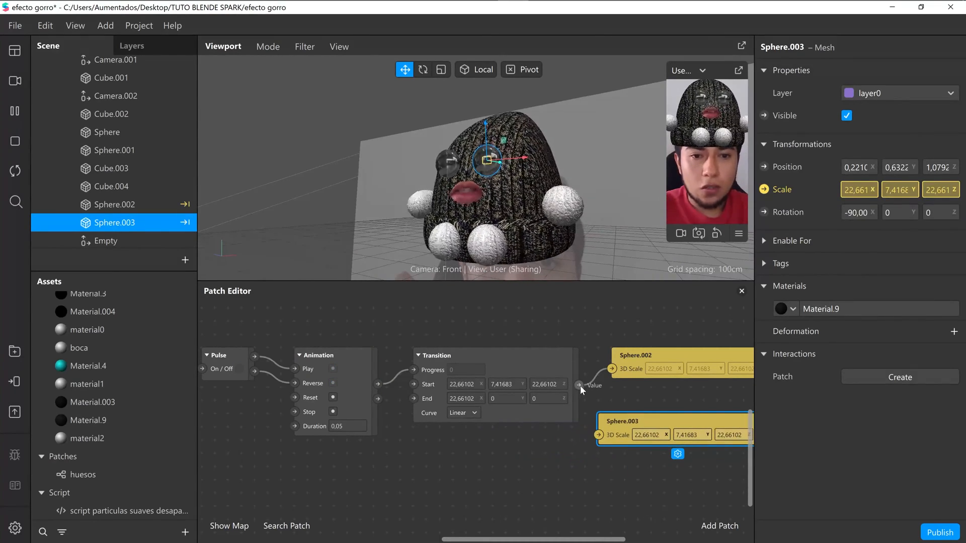
drag(579, 385, 599, 436)
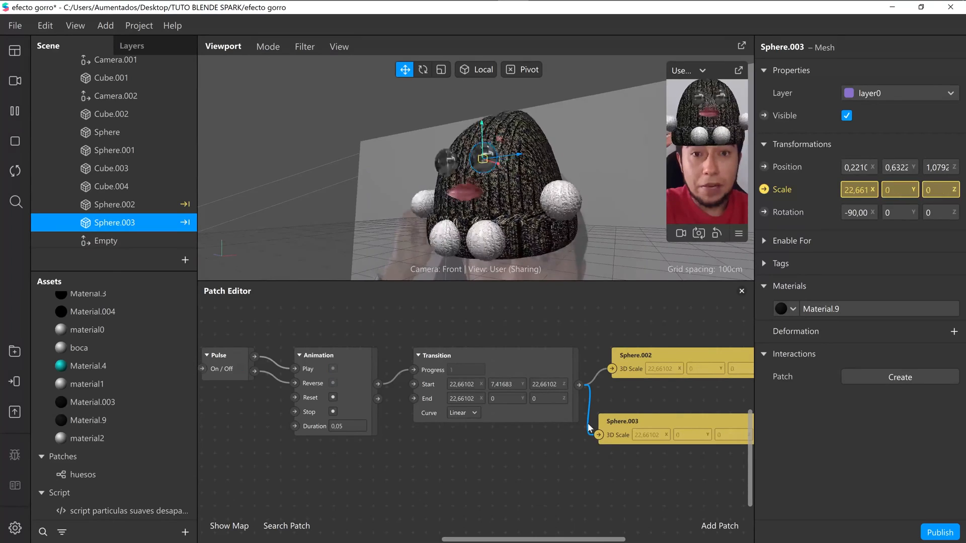
drag(647, 417, 660, 418)
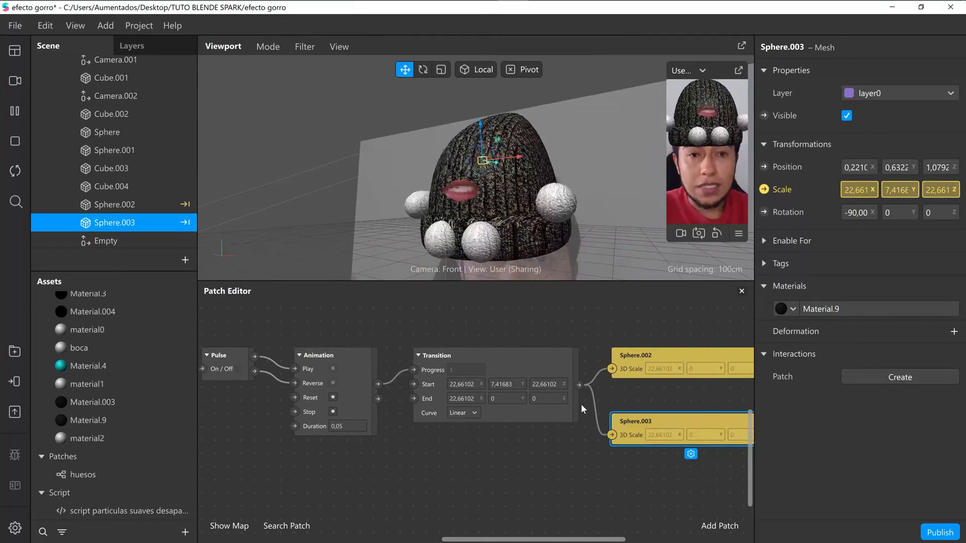
Step: Add a Mouth Open patch in the empty space below the Left Eye Closed and Pulse patches
scroll(508, 404, down, 1)
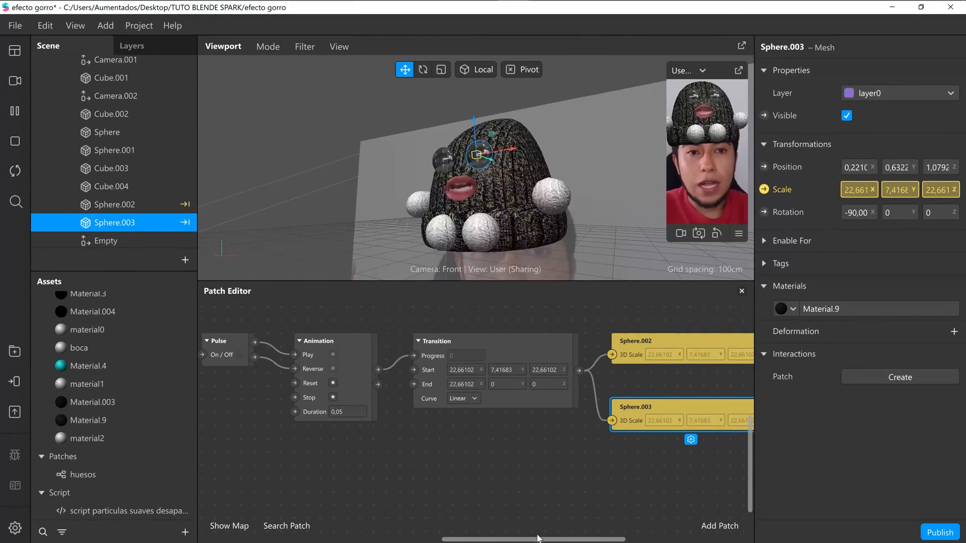
drag(524, 539, 485, 539)
click(280, 367)
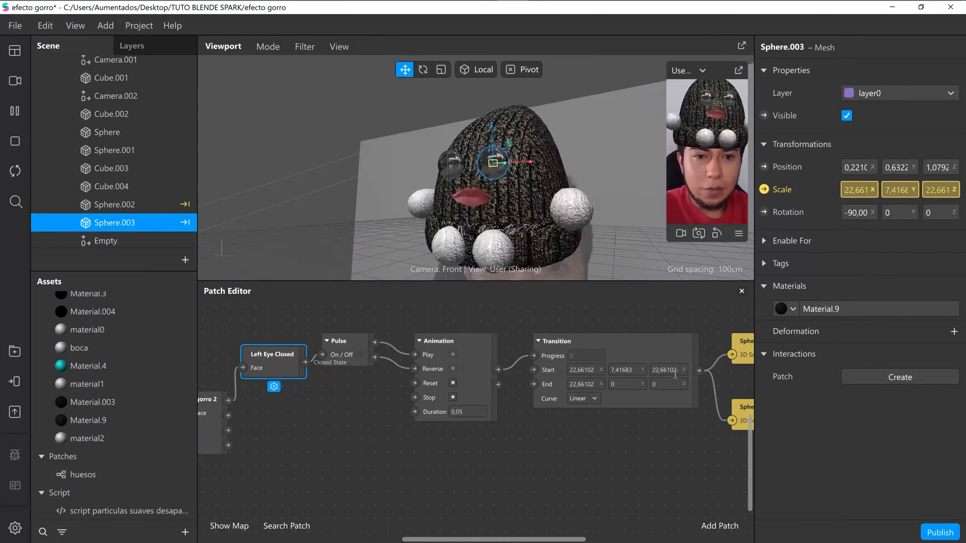
scroll(466, 464, down, 3)
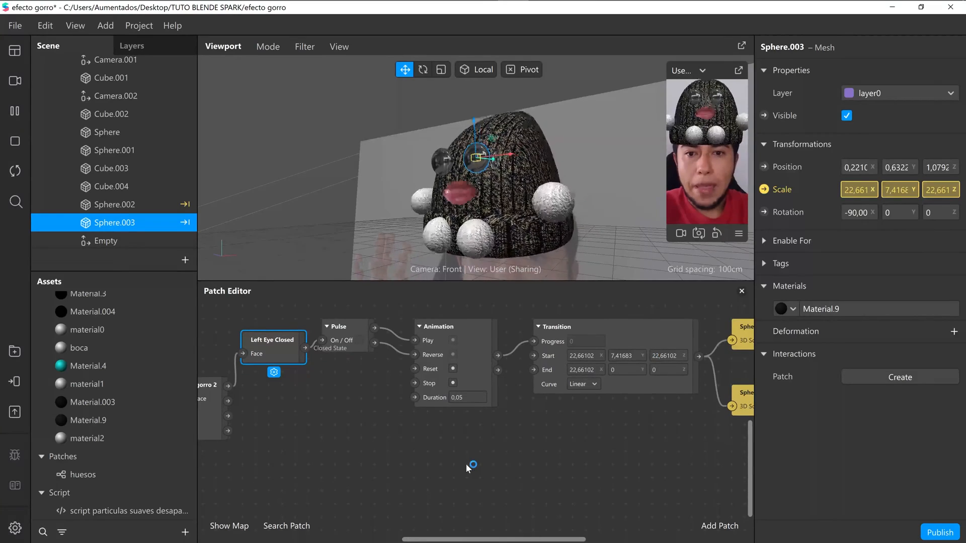
scroll(466, 463, up, 1)
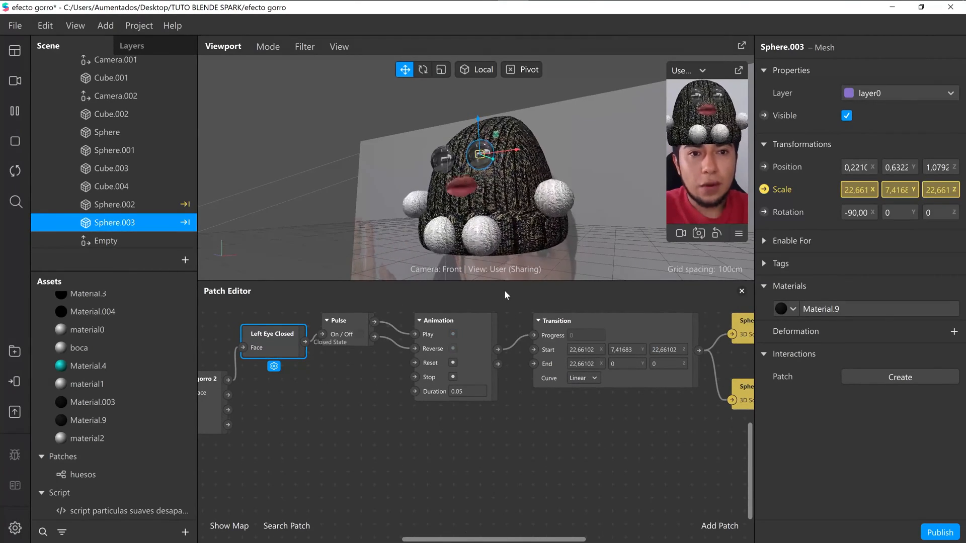
double_click(308, 471)
text(mou)
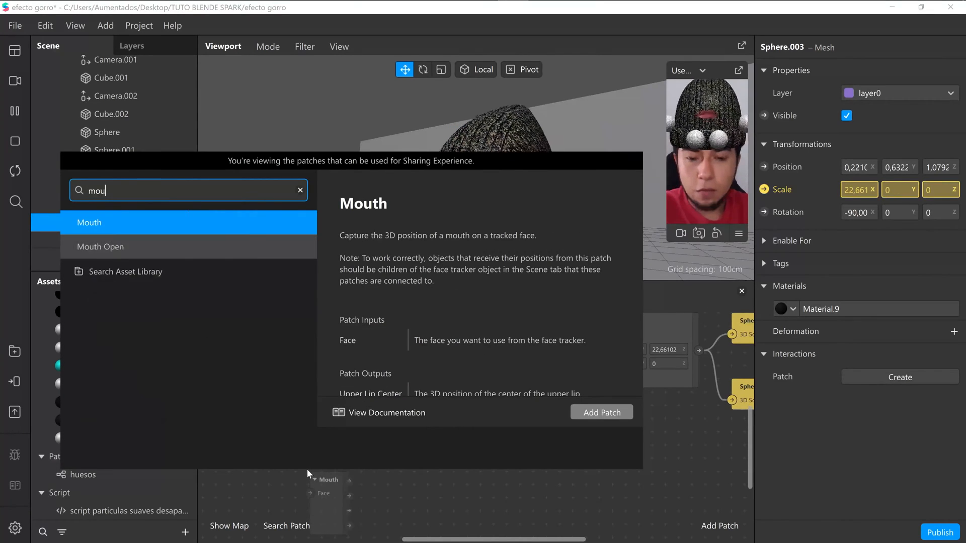
click(172, 248)
click(602, 413)
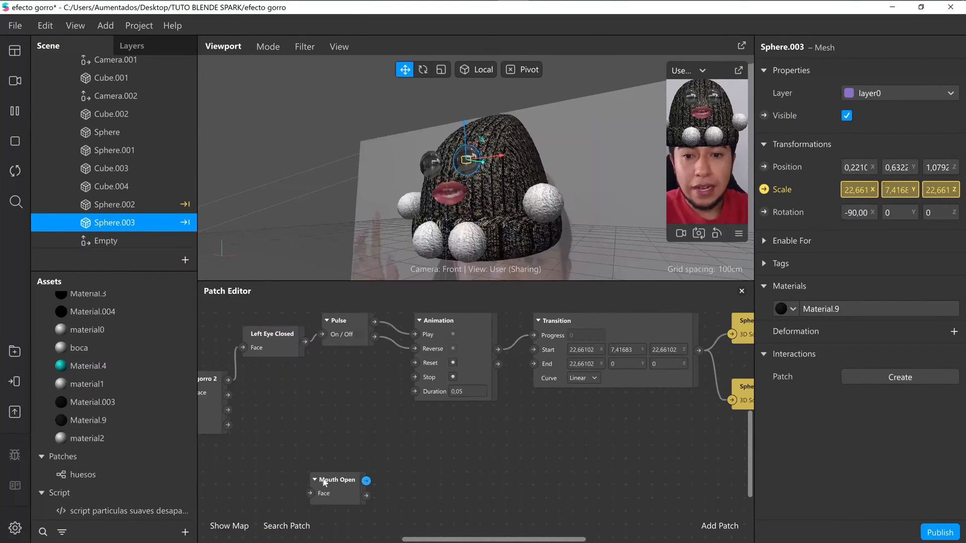
mouse_move(322, 471)
mouse_down()
mouse_move(460, 476)
mouse_move(313, 462)
mouse_up()
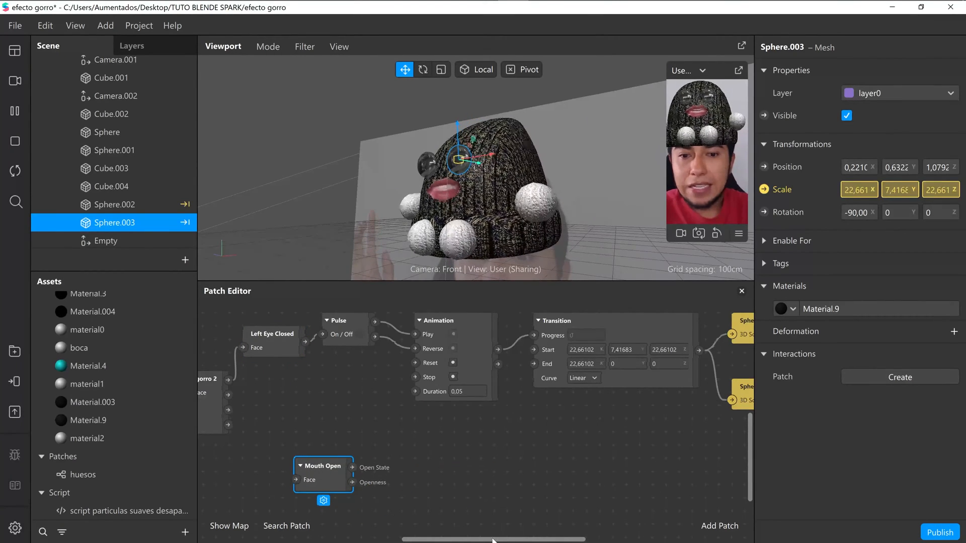
Step: Connect the Face output of gorro 2 to the Mouth Open patch and move that patch slightly lower
scroll(355, 463, left, 3)
scroll(381, 488, down, 1)
scroll(381, 487, left, 1)
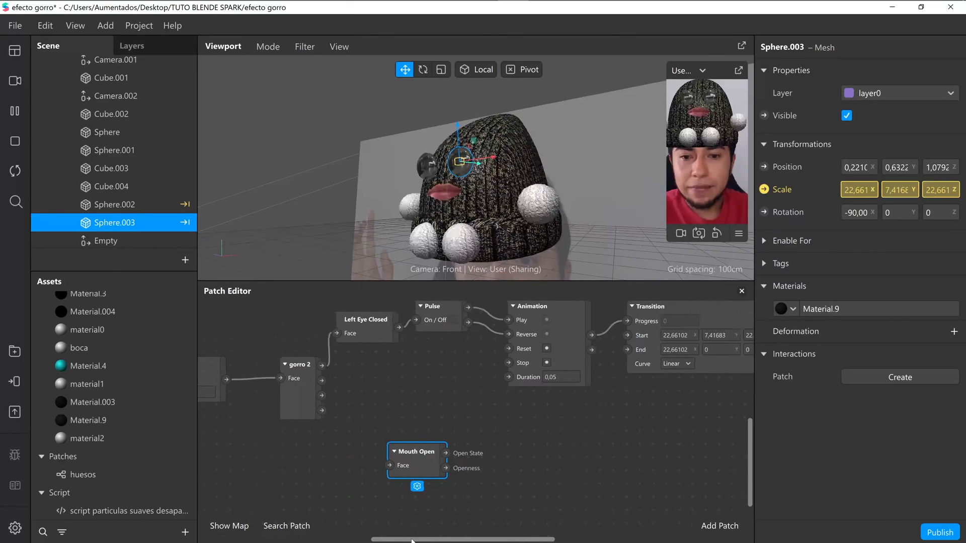
drag(400, 450, 386, 450)
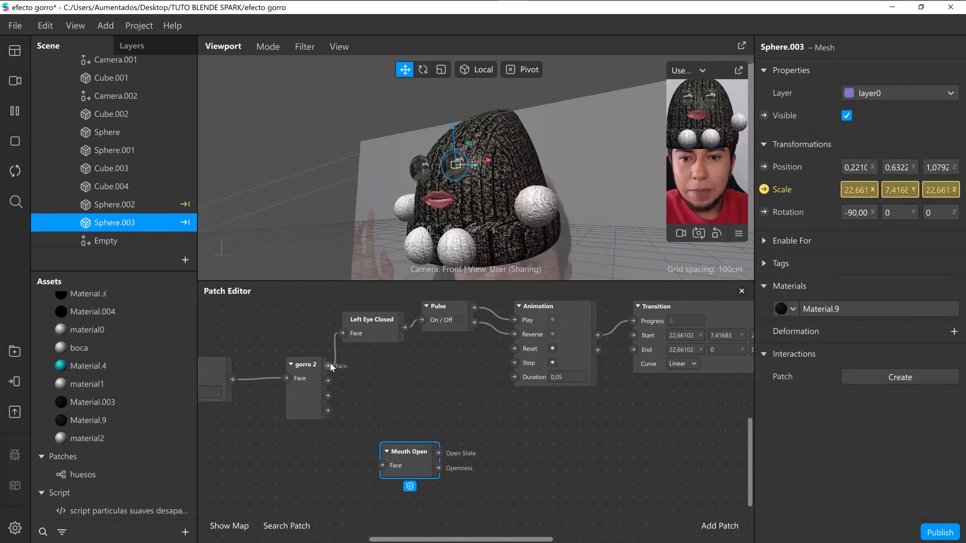
click(292, 368)
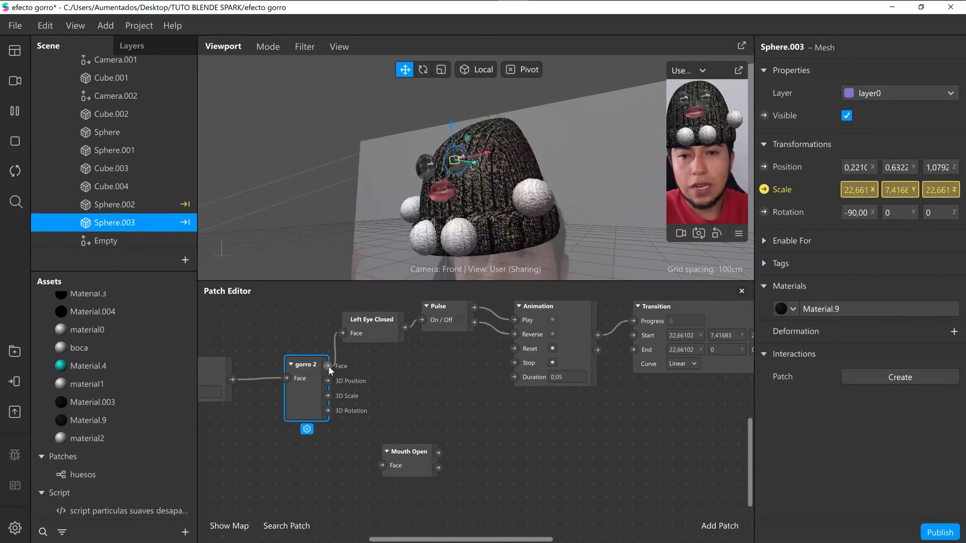
drag(328, 367, 388, 498)
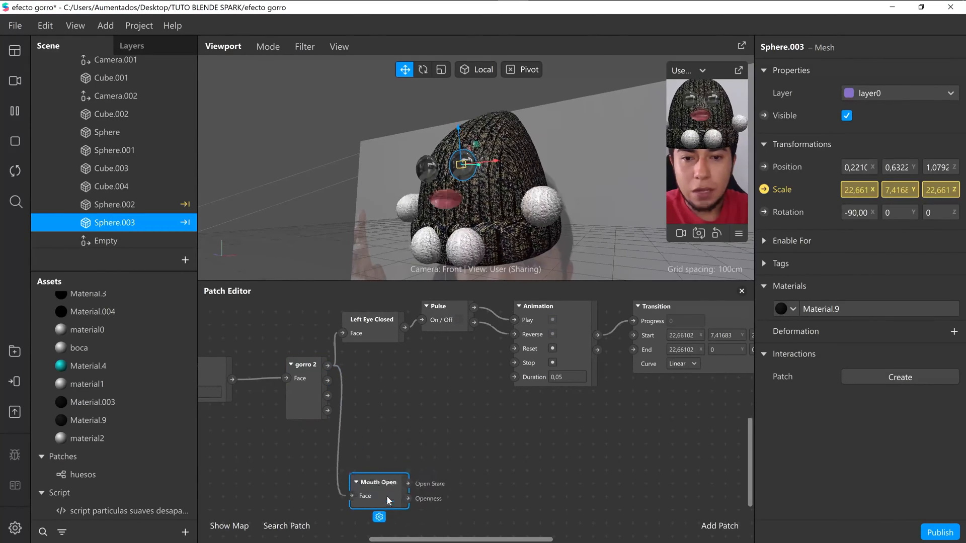
scroll(470, 533, down, 1)
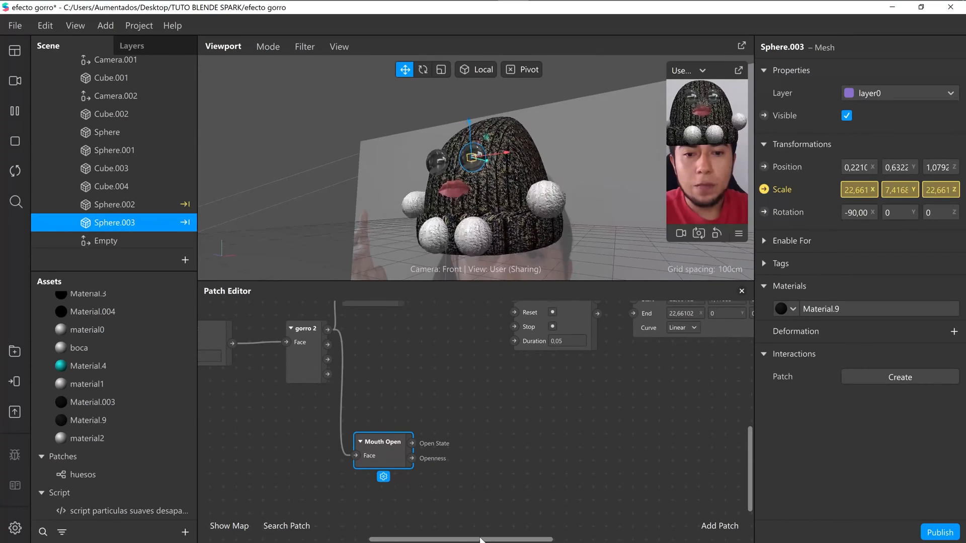
Step: Add an Animation patch beside Mouth Open and drive its Play and Reverse inputs from Open State through a Pulse patch
scroll(480, 539, right, 2)
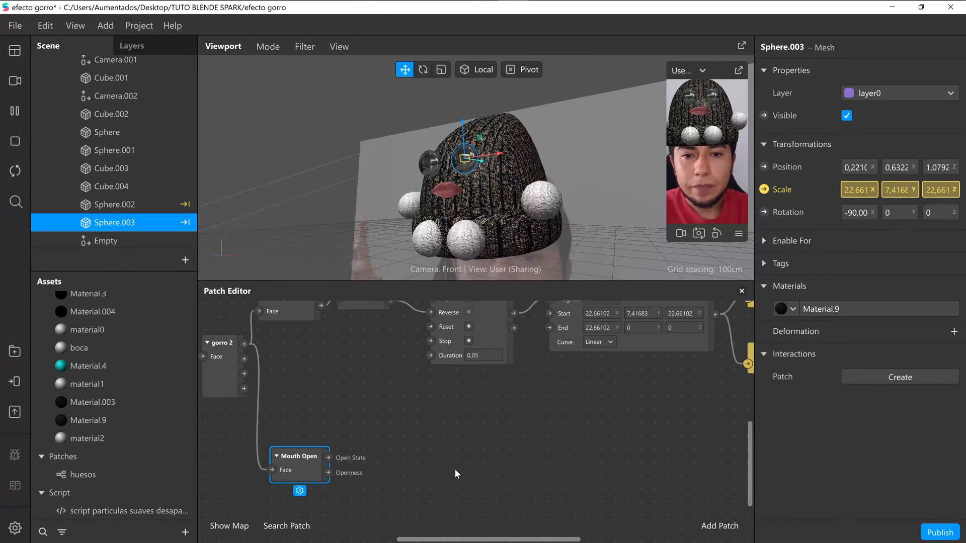
double_click(456, 472)
text(a)
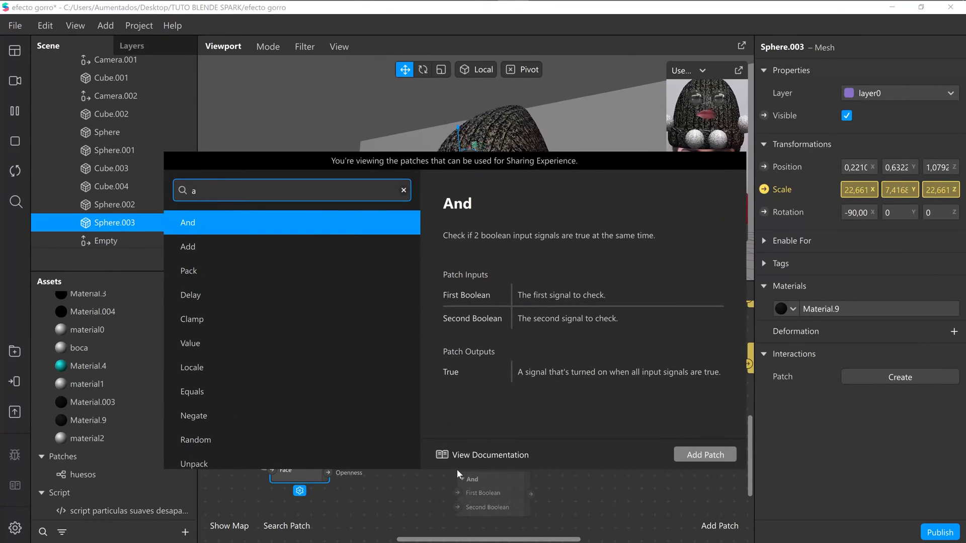
key(BackSpace)
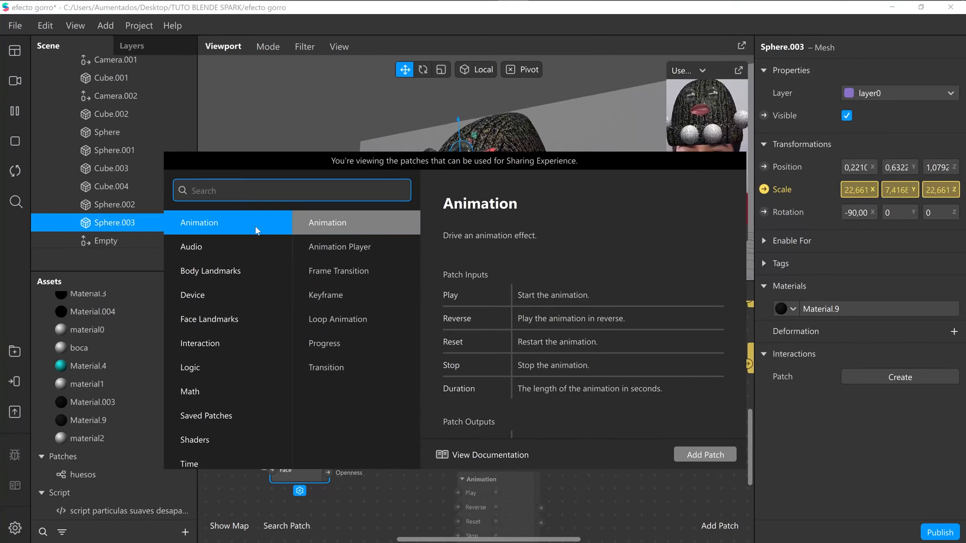
click(705, 454)
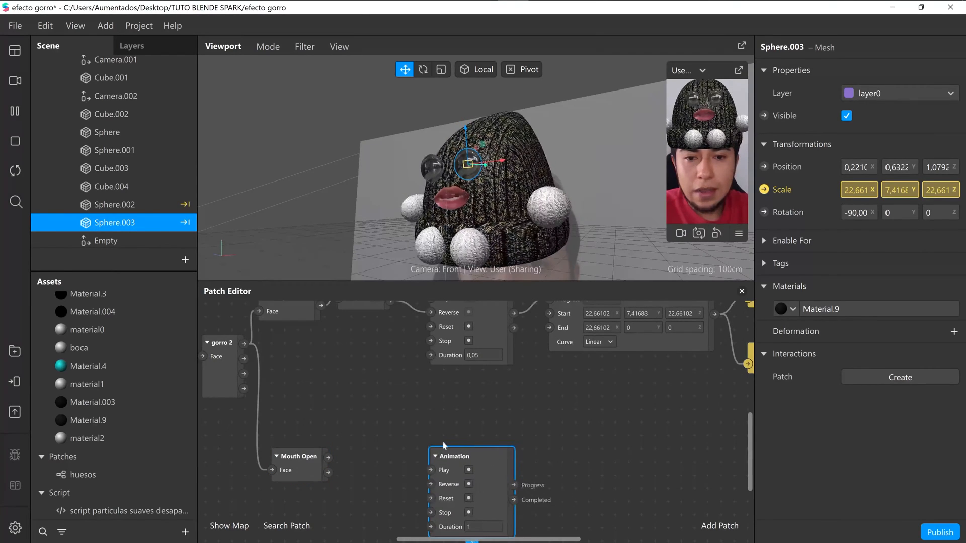
drag(329, 457, 423, 471)
click(478, 461)
Step: Try to add a Transition patch next to the new Animation patch
scroll(512, 540, right, 3)
scroll(520, 442, down, 2)
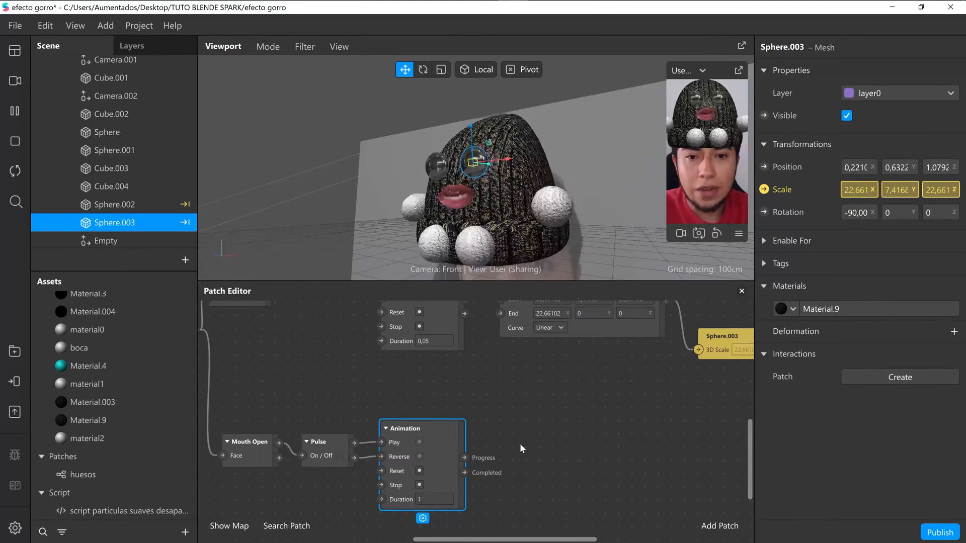
double_click(543, 437)
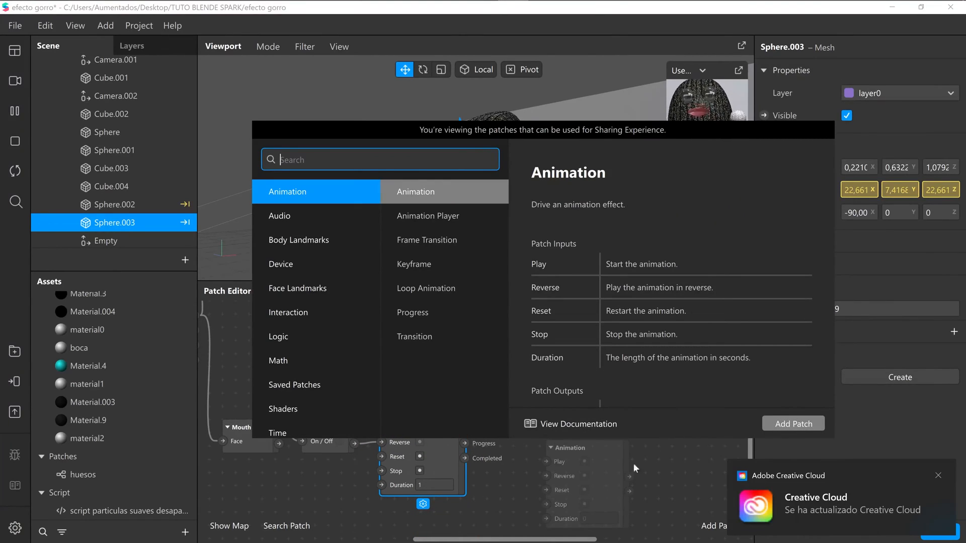
text(tra)
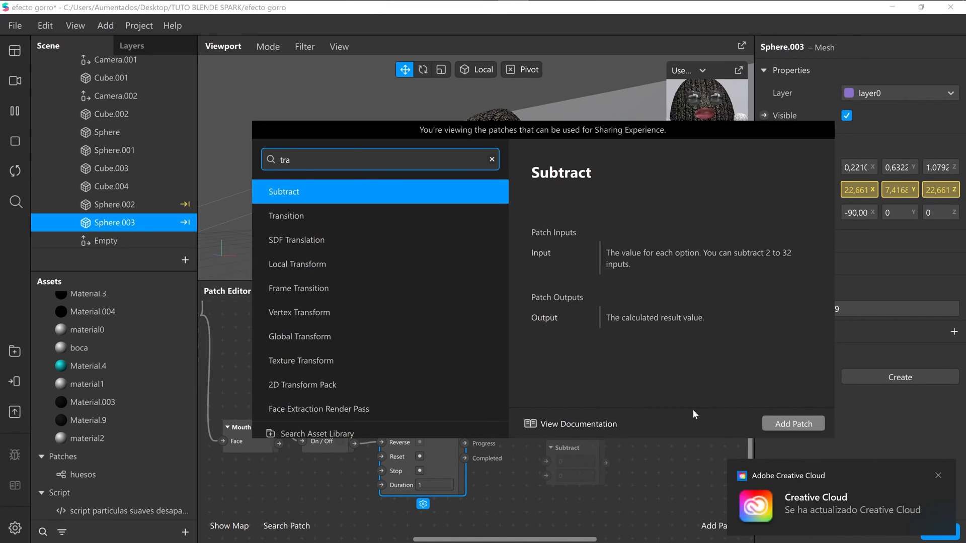
click(402, 208)
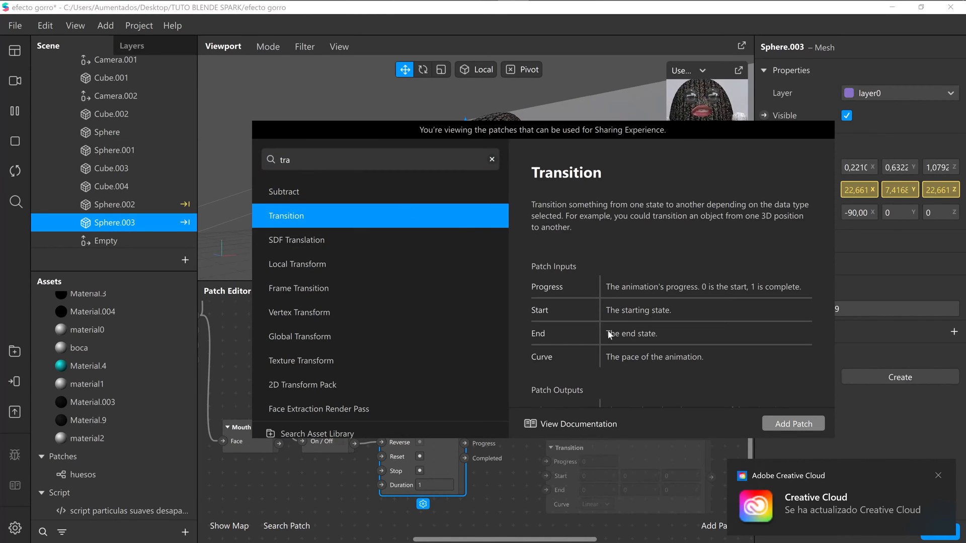
click(790, 429)
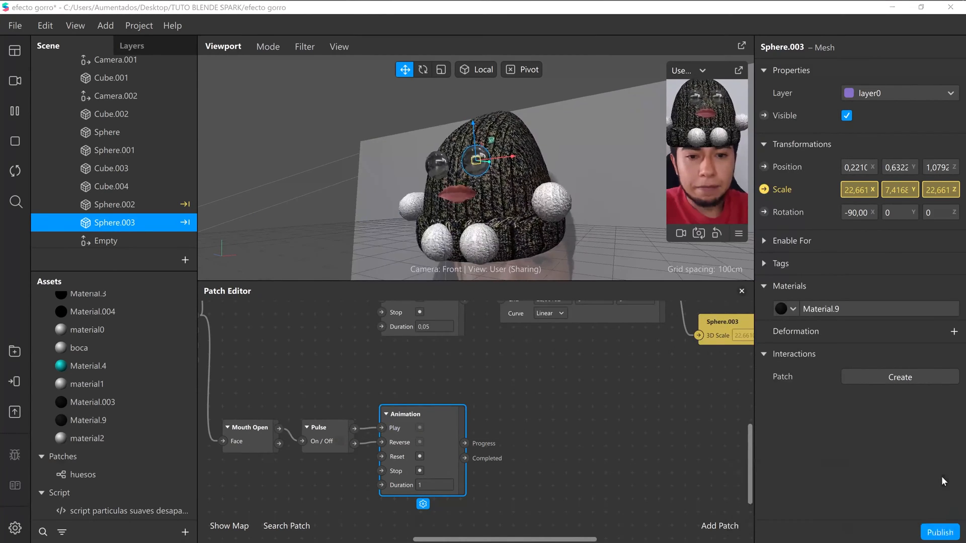
Step: Add a Transition patch beside the mouth Animation patch and connect the Animation's Progress output to the Transition's Progress input
drag(509, 380, 608, 540)
right_click(517, 394)
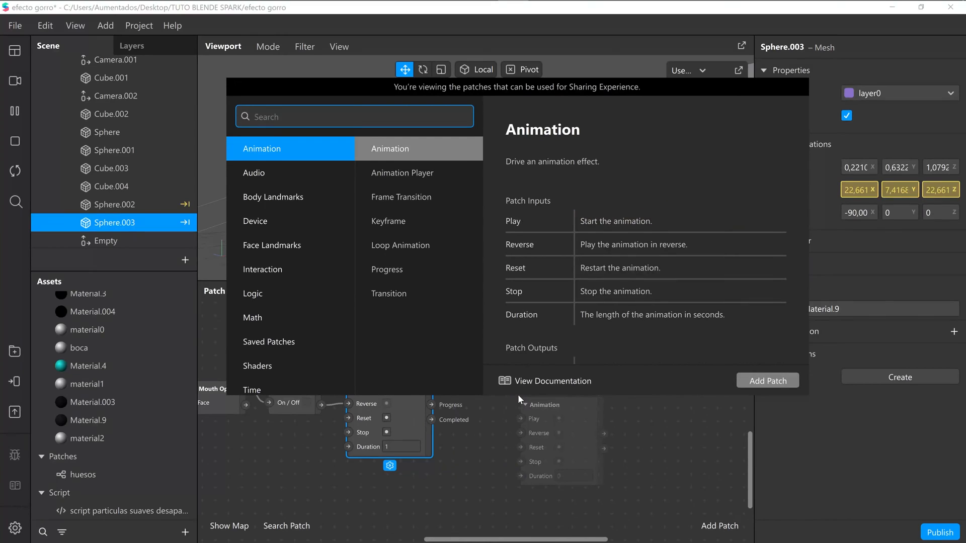
text(tra)
double_click(345, 170)
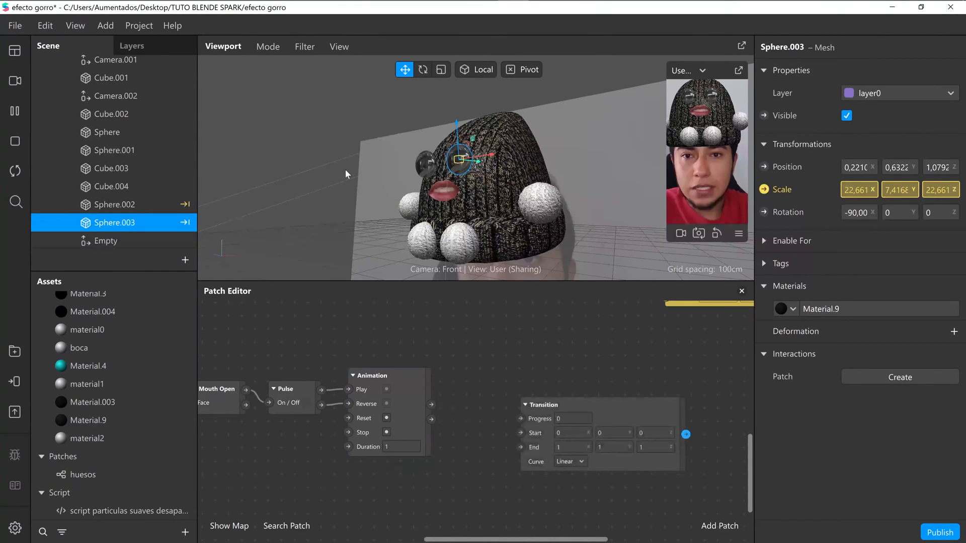
drag(574, 402, 517, 379)
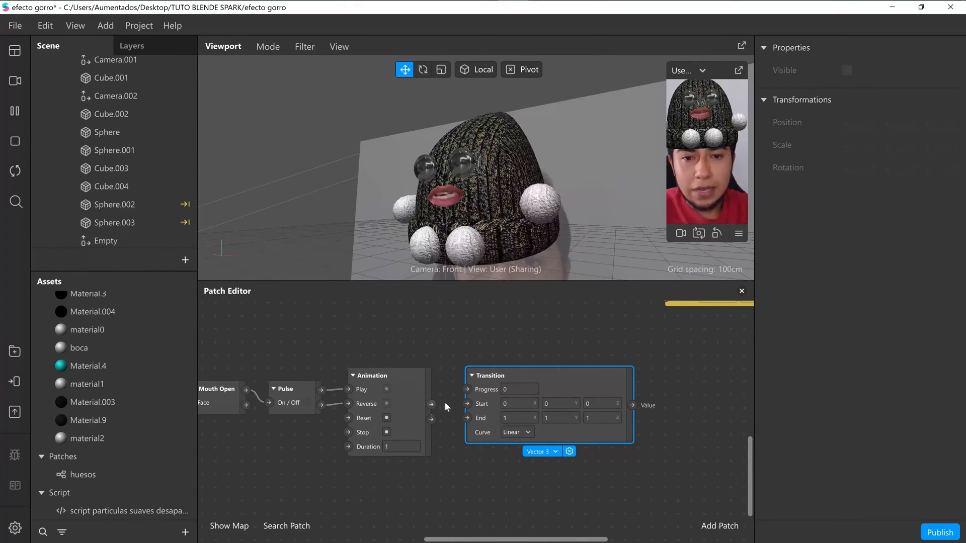
drag(431, 405, 467, 390)
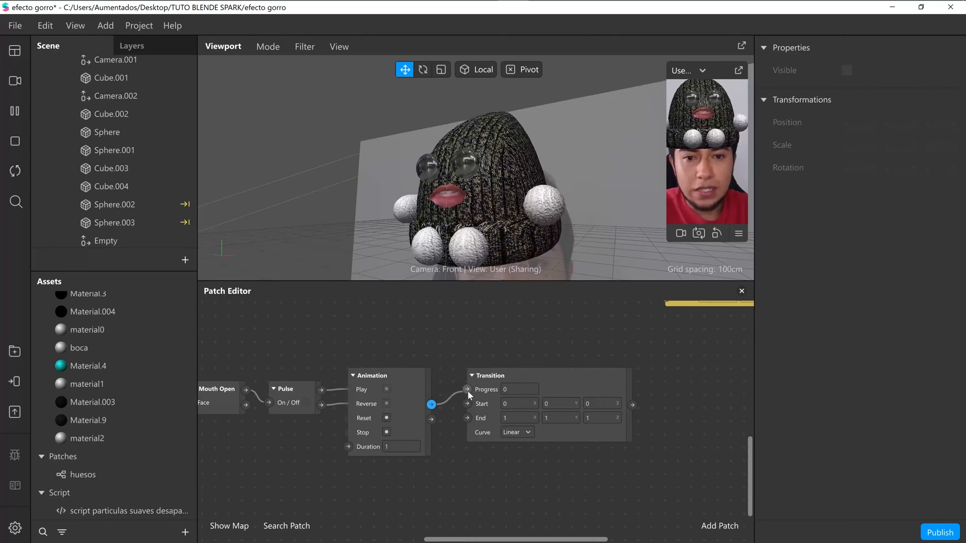
click(591, 379)
Step: Check which side balls of the hat are Cube.003 and Cube.004, leaving Cube.004 selected
drag(576, 540, 606, 541)
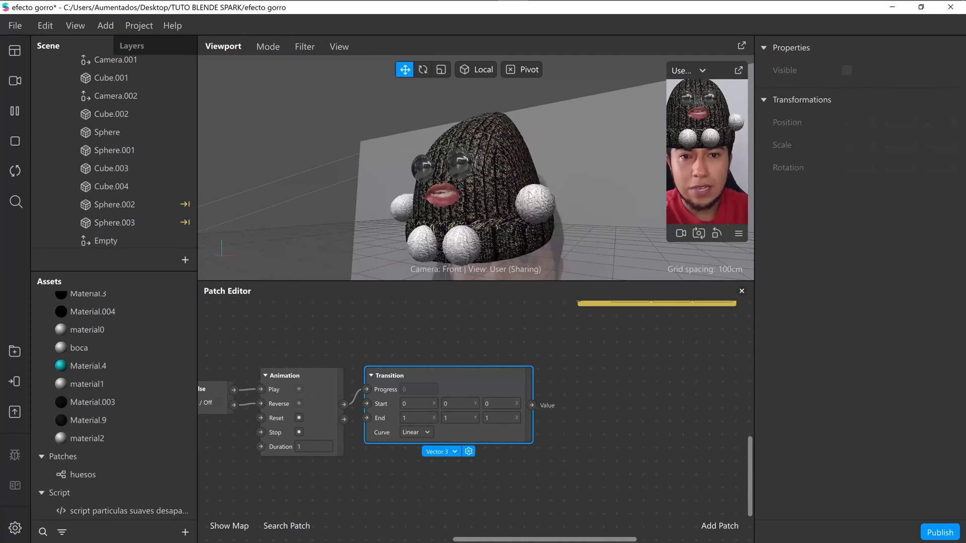
click(112, 187)
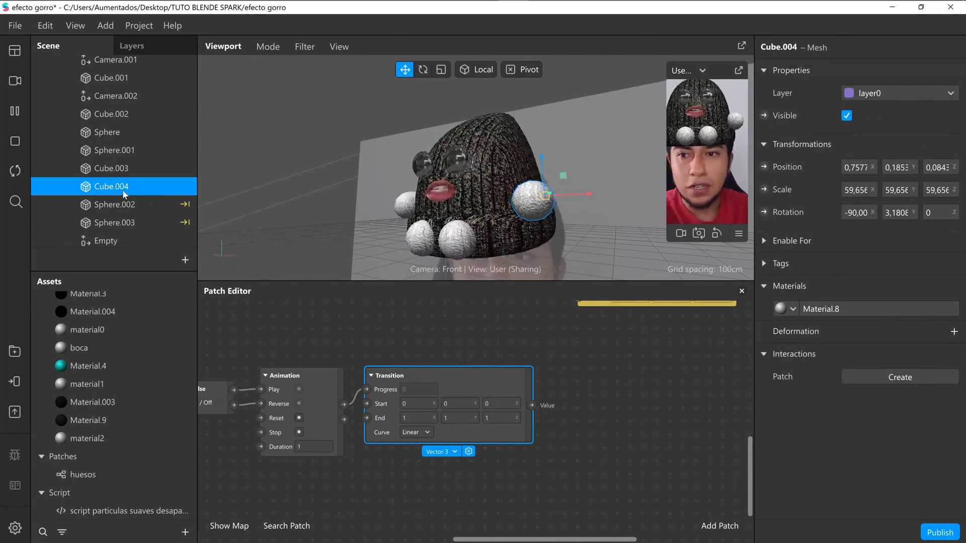
click(125, 171)
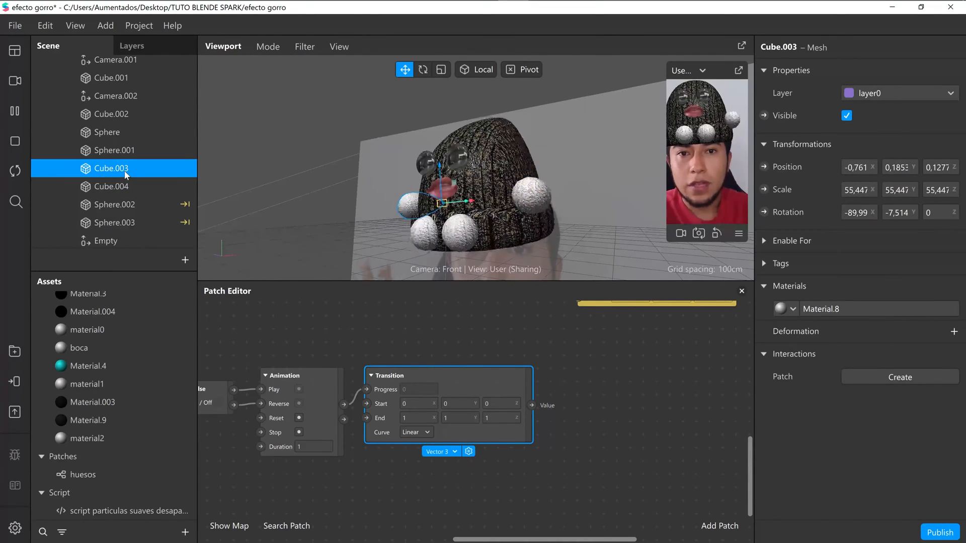
click(129, 180)
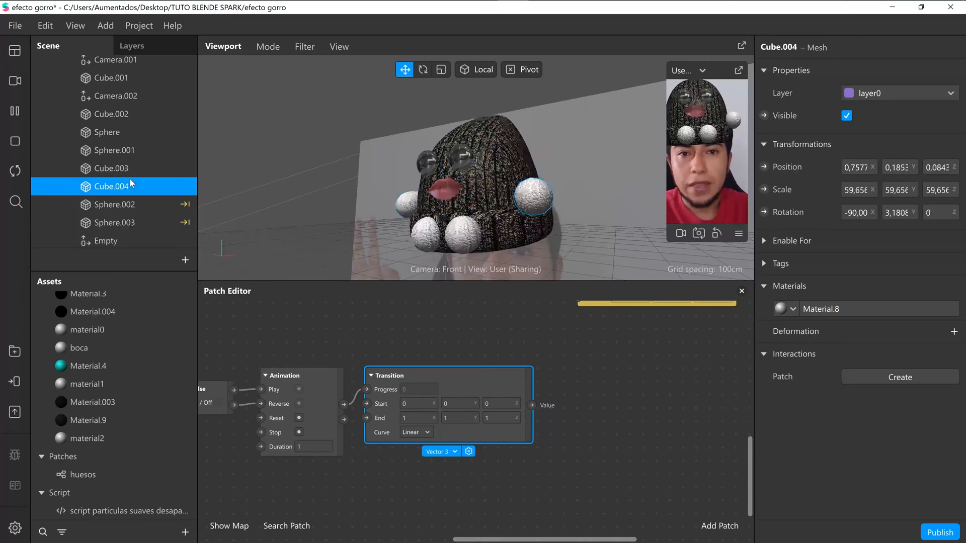
Step: Try rotating the Cube.004 ball upward to an X rotation of about -165,9 and undo the rotation
click(422, 71)
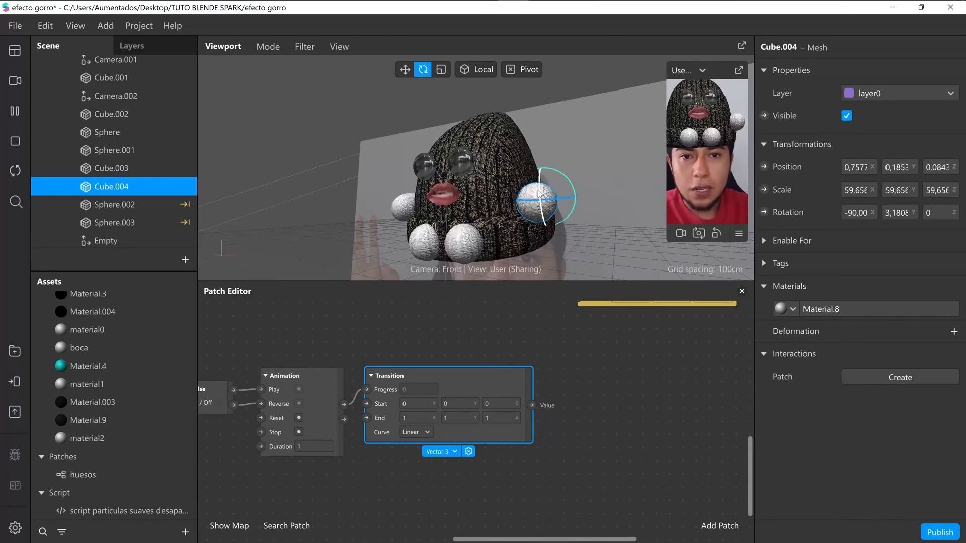
drag(540, 193, 573, 162)
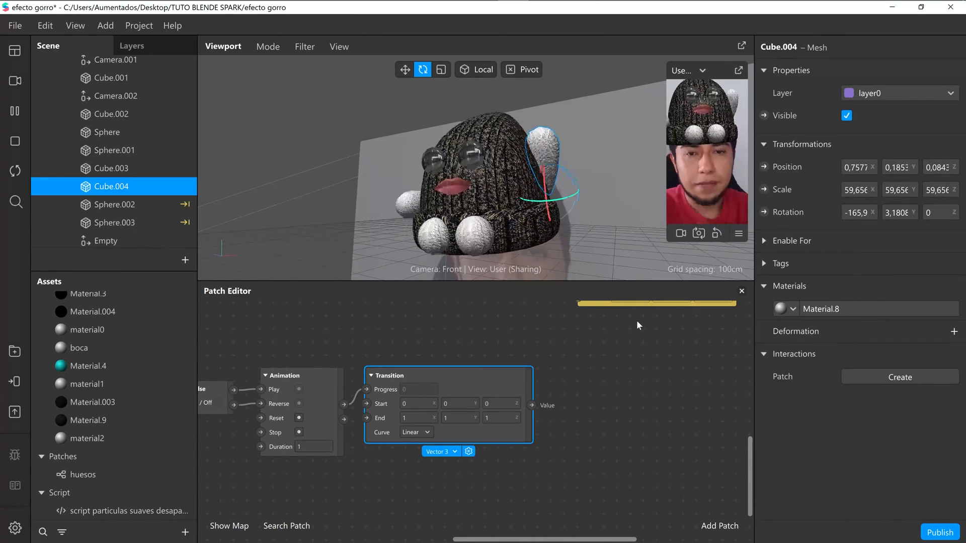
key(ctrl+z)
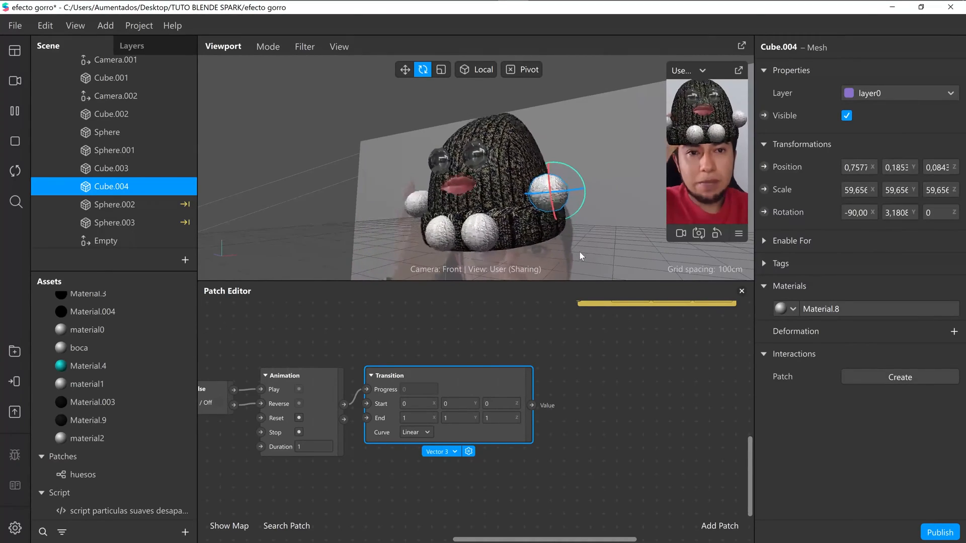
Step: Copy Cube.004's X and Y rotation into the Transition's Start value as -90,00002 and 3,18081
click(861, 212)
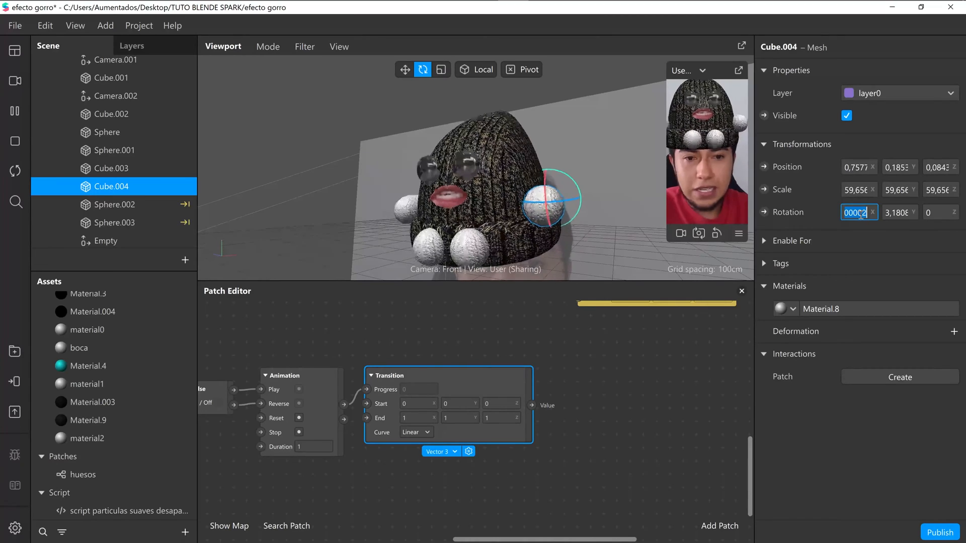
click(410, 403)
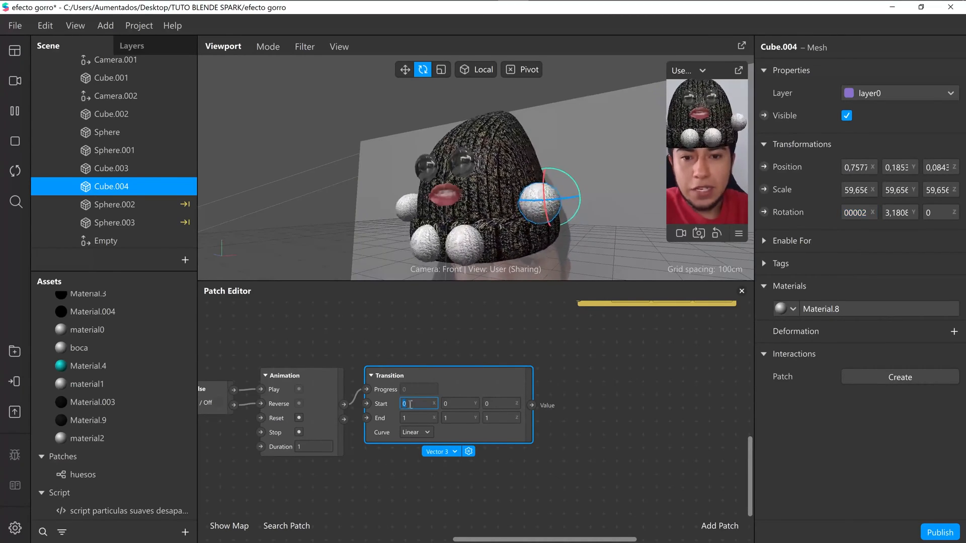
text(-90,00002)
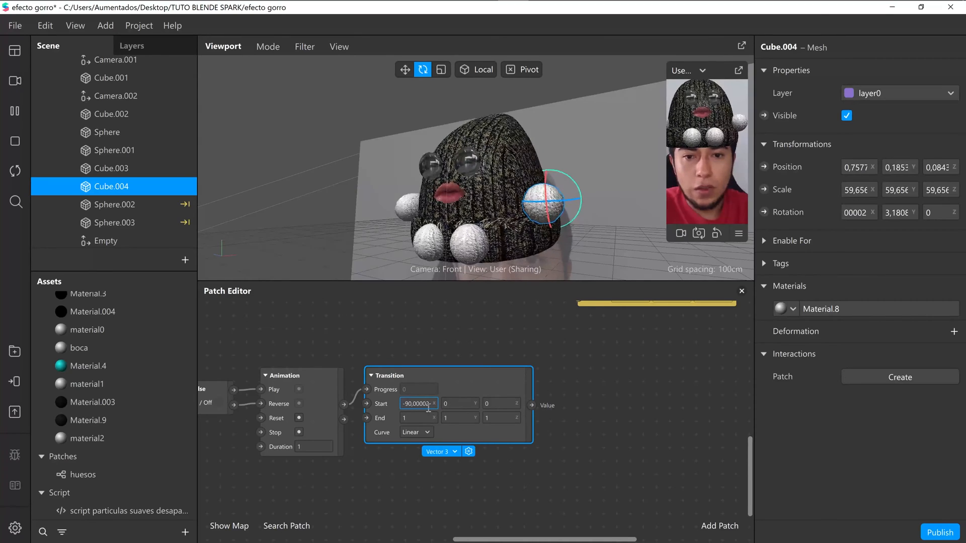
click(901, 213)
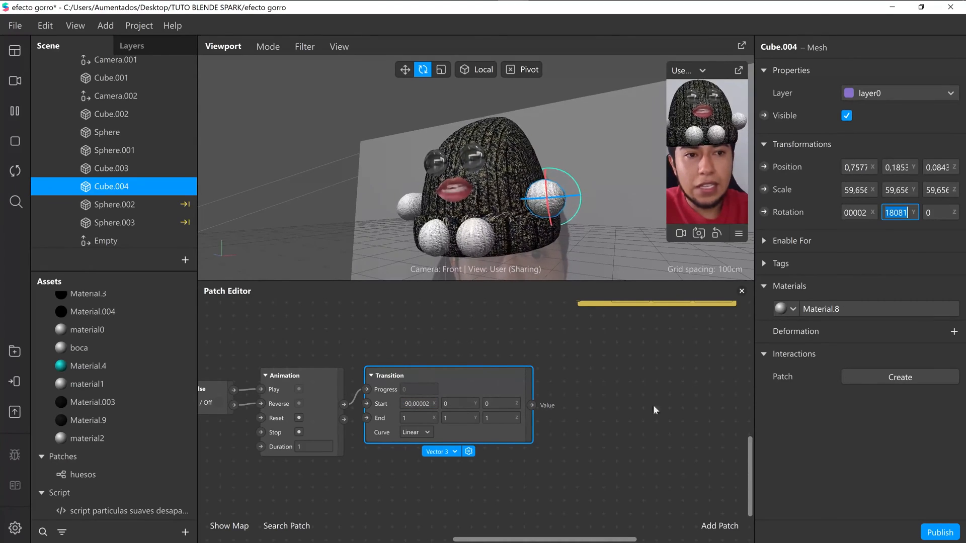
key(ctrl+c)
click(453, 403)
key(ctrl+v)
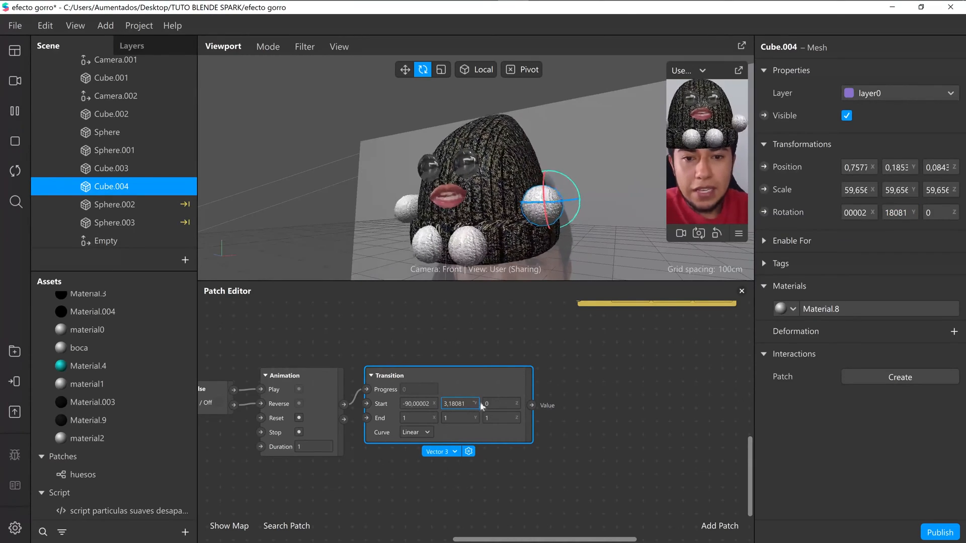
click(580, 432)
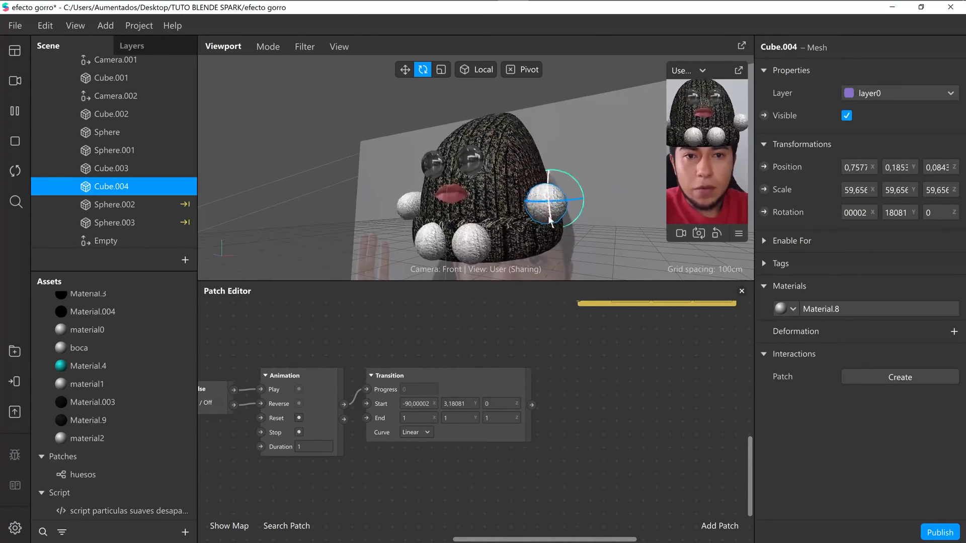
Step: Rotate Cube.004 upward to about -177,6 in X and set the Transition's End value to -180, 3,18081 and 0
drag(551, 220, 543, 193)
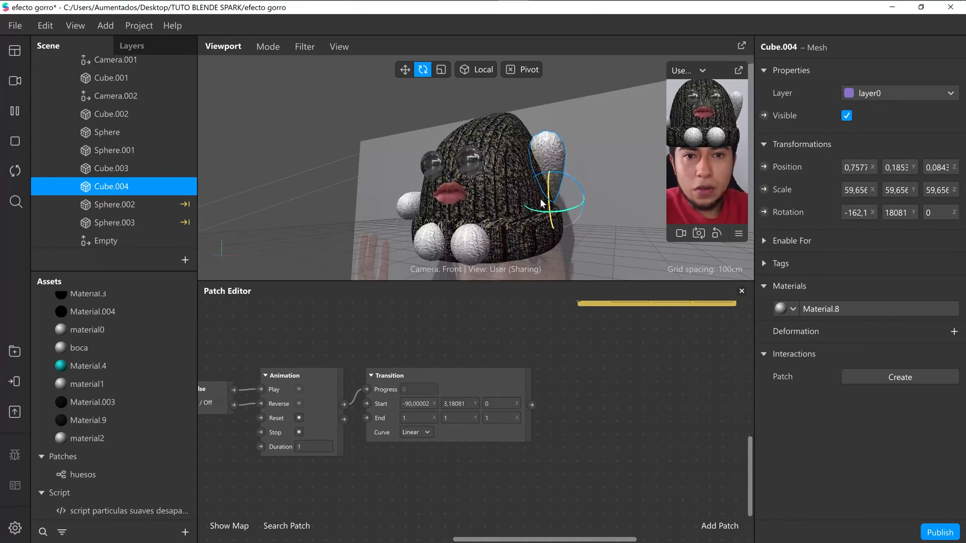
drag(542, 204, 546, 194)
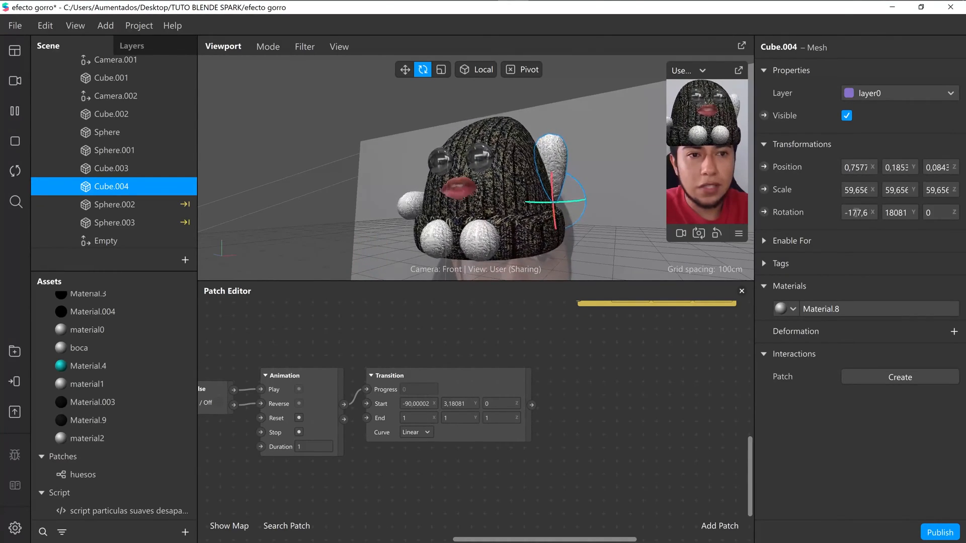
double_click(419, 423)
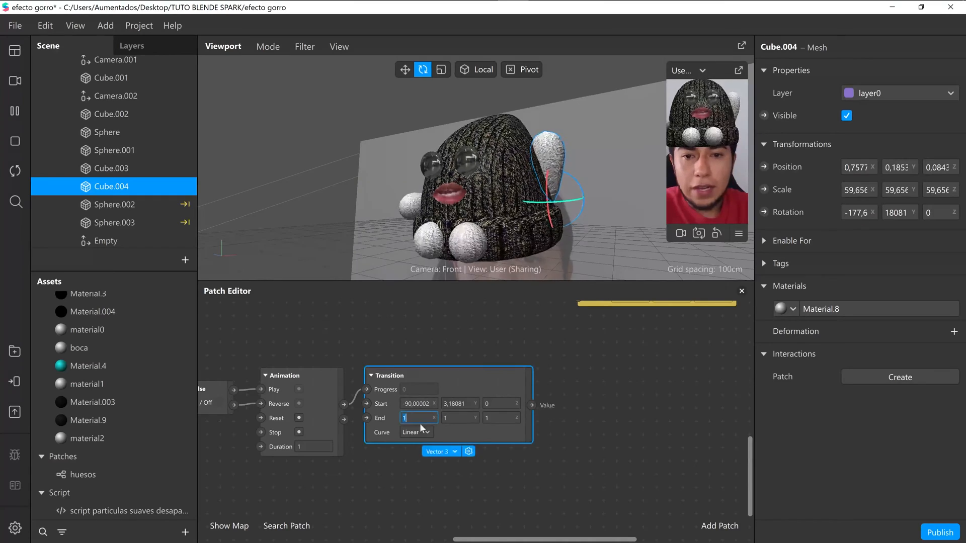
text(-1)
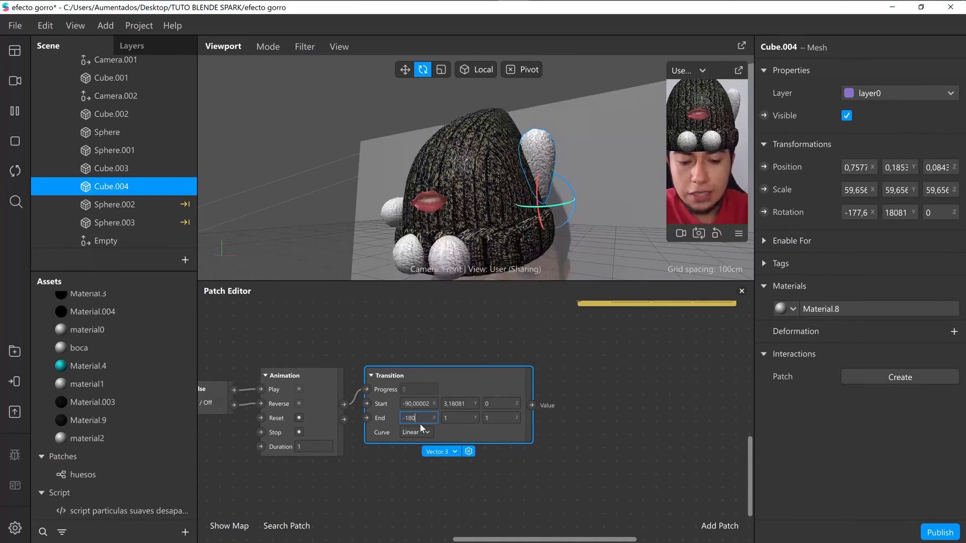
text(80)
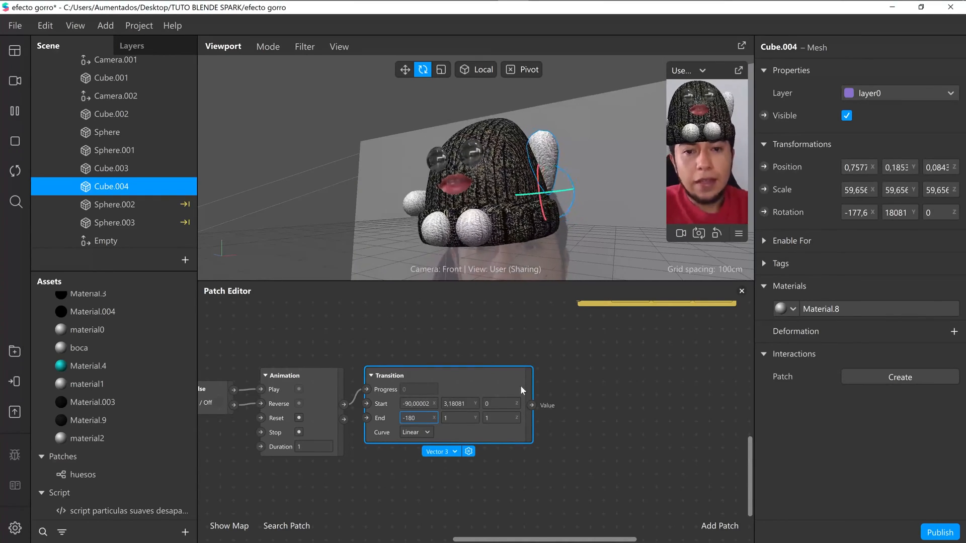
click(472, 400)
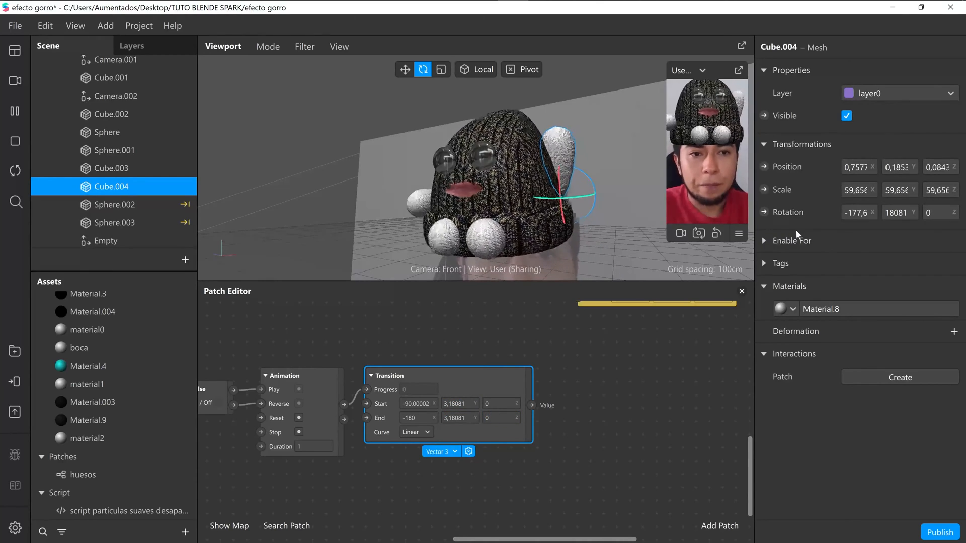
Step: Create a 3D Rotation patch for Cube.004, place it beside the Transition patch and connect the Transition's Value to it
click(764, 213)
drag(524, 424, 599, 401)
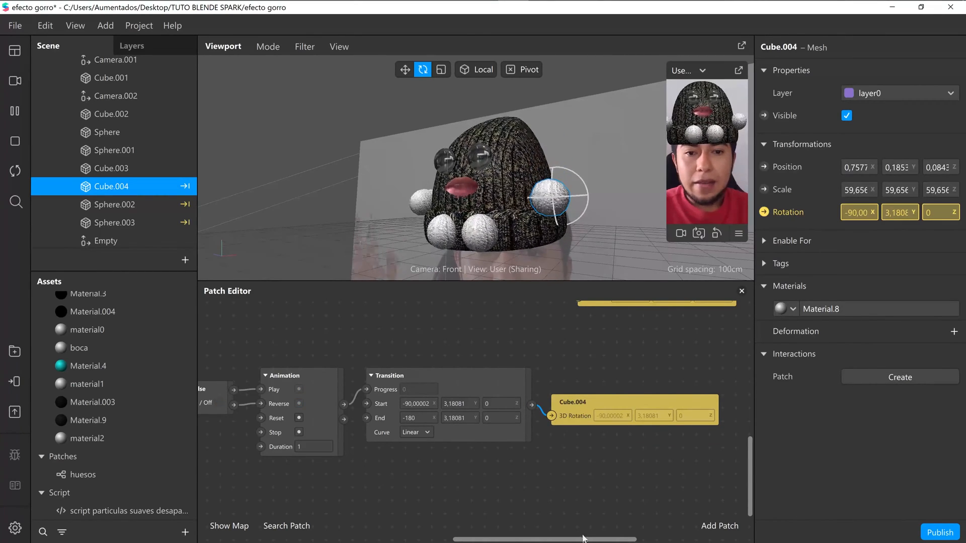
drag(583, 539, 567, 540)
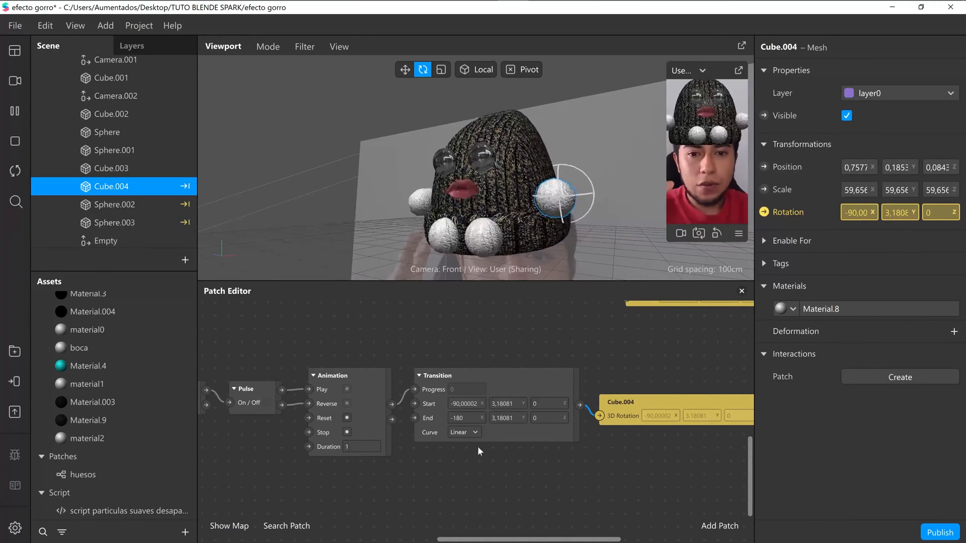
click(475, 429)
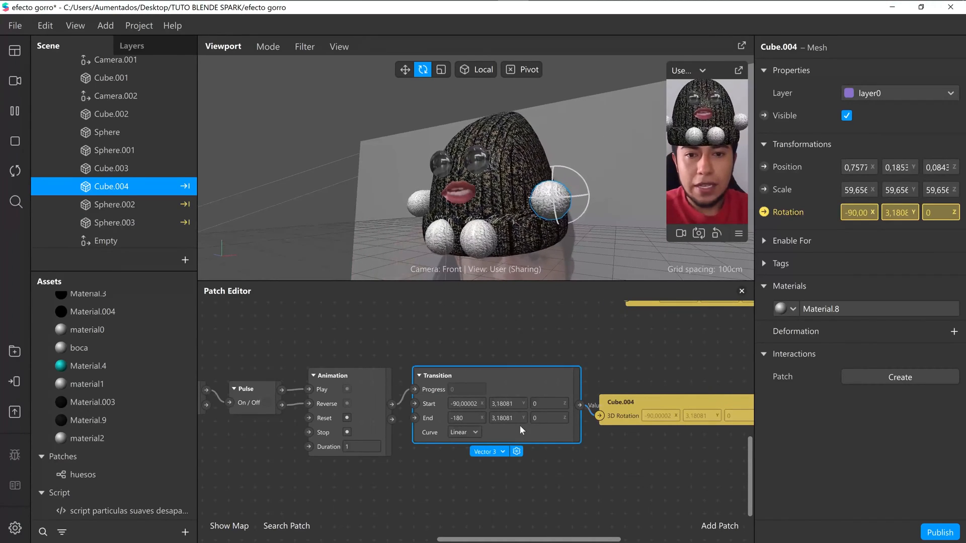
Step: Set the Curve of the Transition patch driving Cube.004 to Overshoot In-Out
click(466, 432)
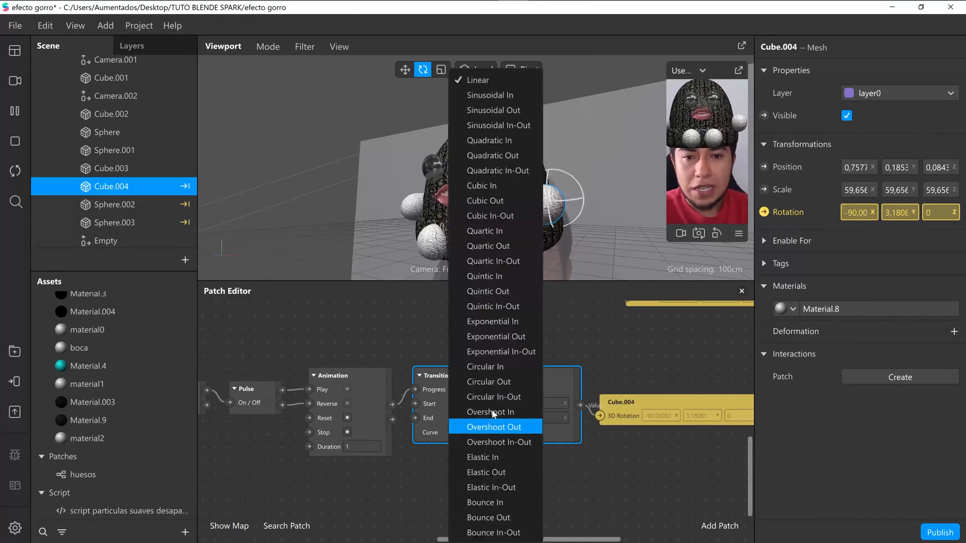
click(506, 442)
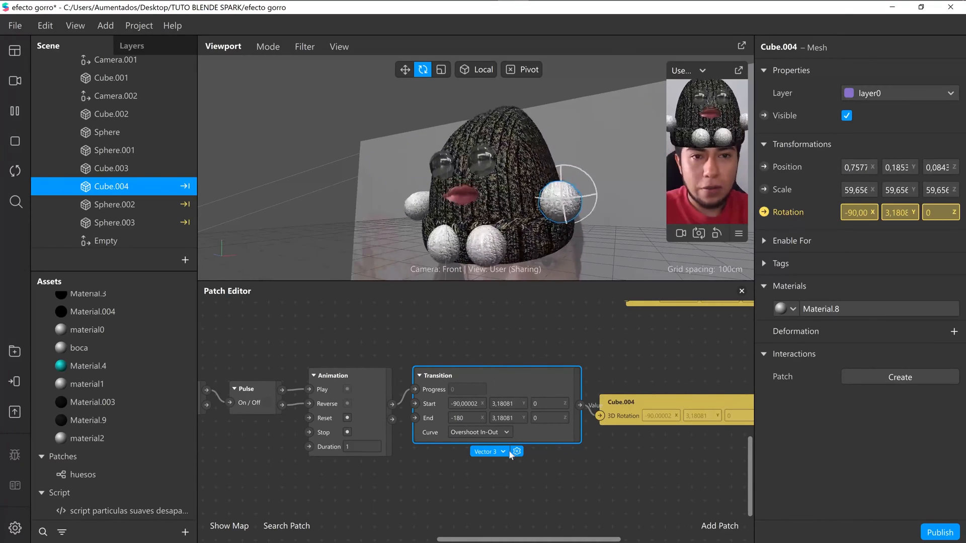
Step: Create a 3D Rotation patch for Cube.003, connect the Transition's Value to it, and align the Cube.004 and Cube.003 patches one above the other
click(135, 170)
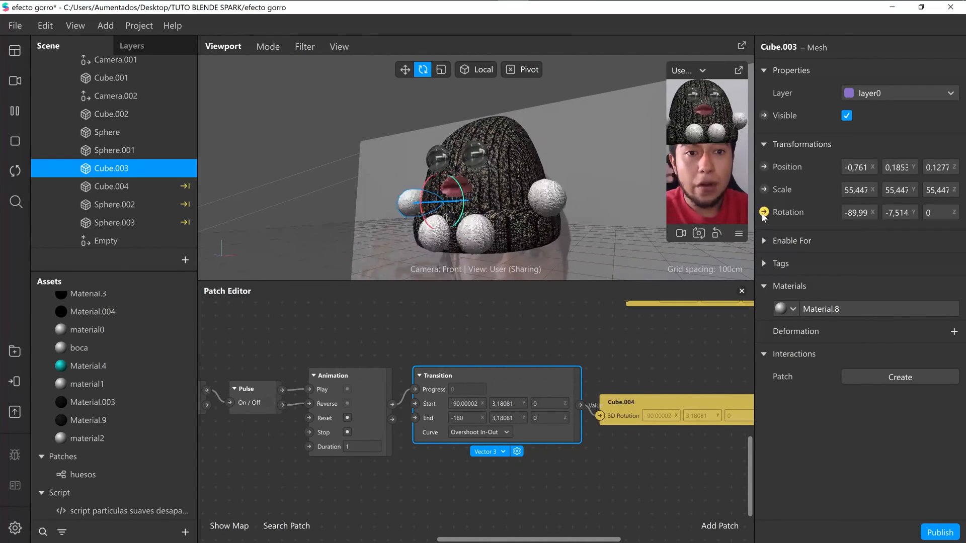
click(764, 212)
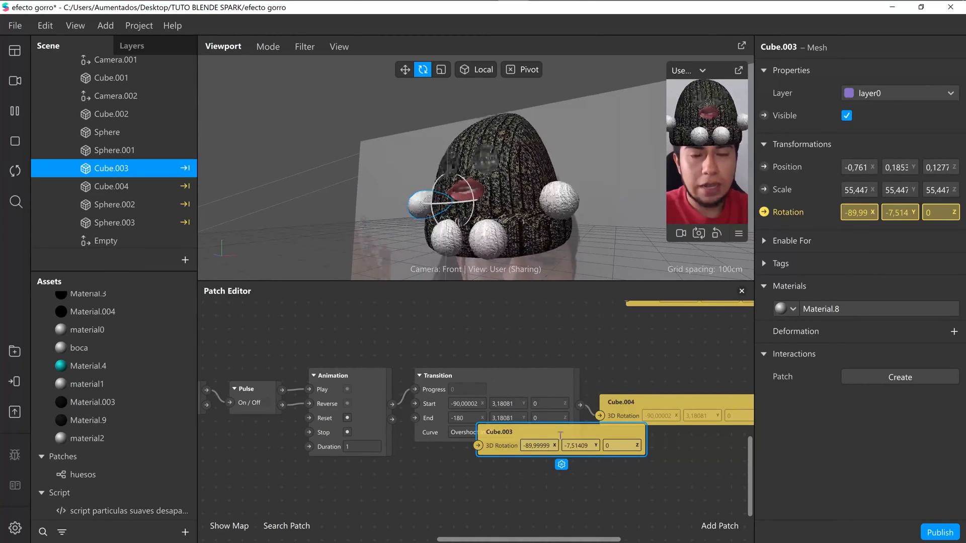
drag(535, 432, 644, 455)
drag(581, 419, 634, 456)
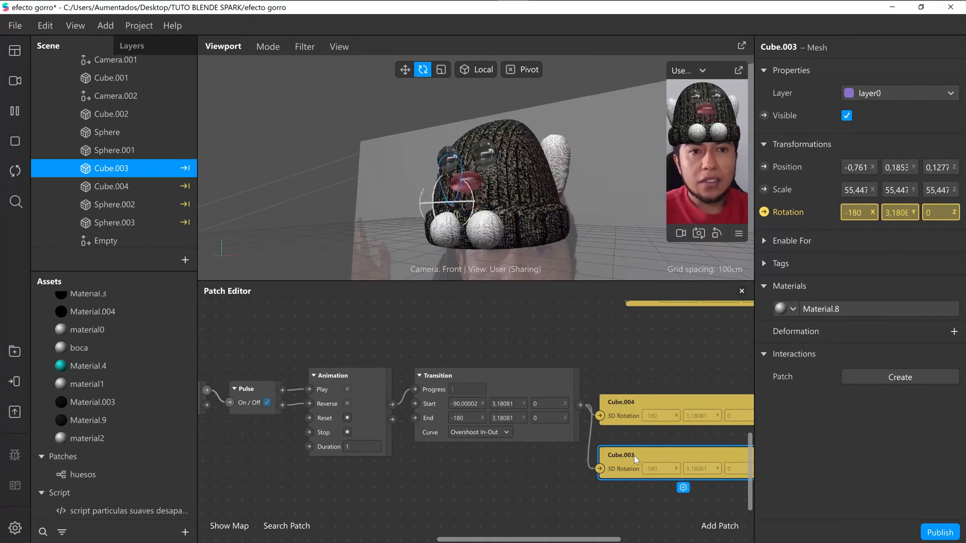
drag(635, 403, 621, 376)
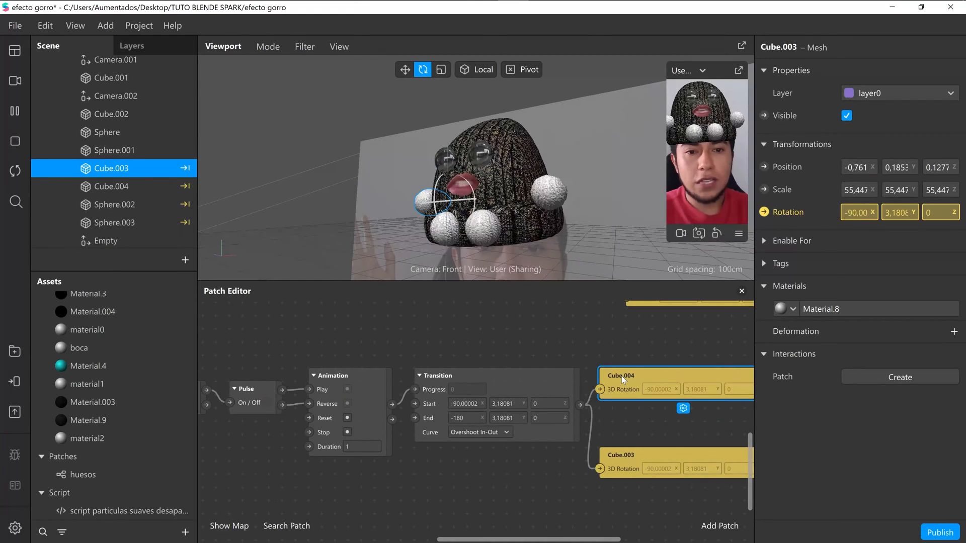
drag(624, 461, 630, 438)
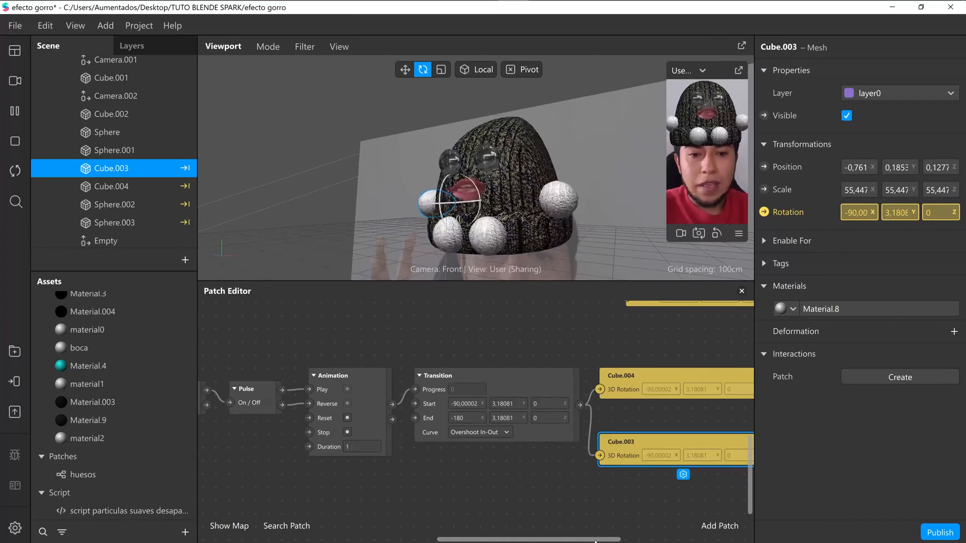
drag(595, 541, 604, 538)
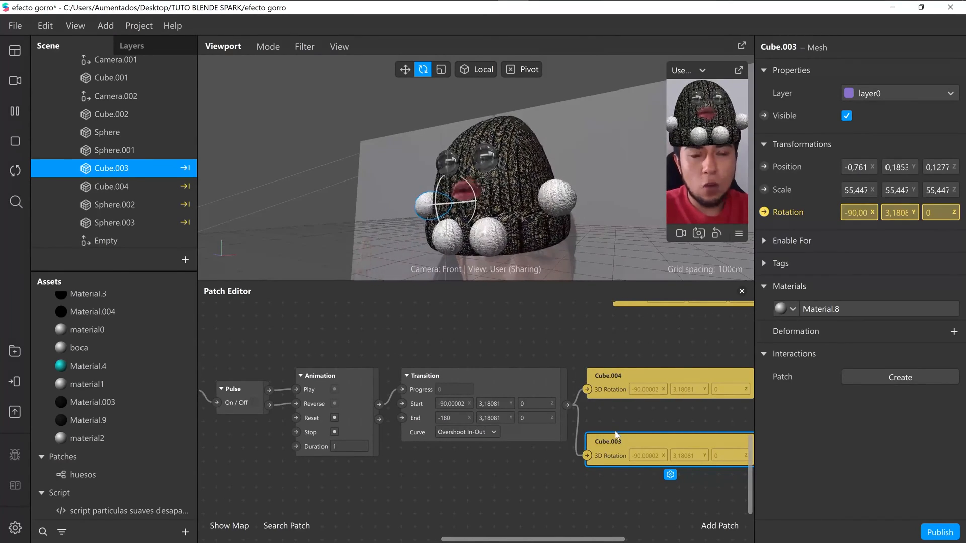
Step: Enlarge the viewport by shrinking the Patch Editor and enlarge the device preview
click(339, 392)
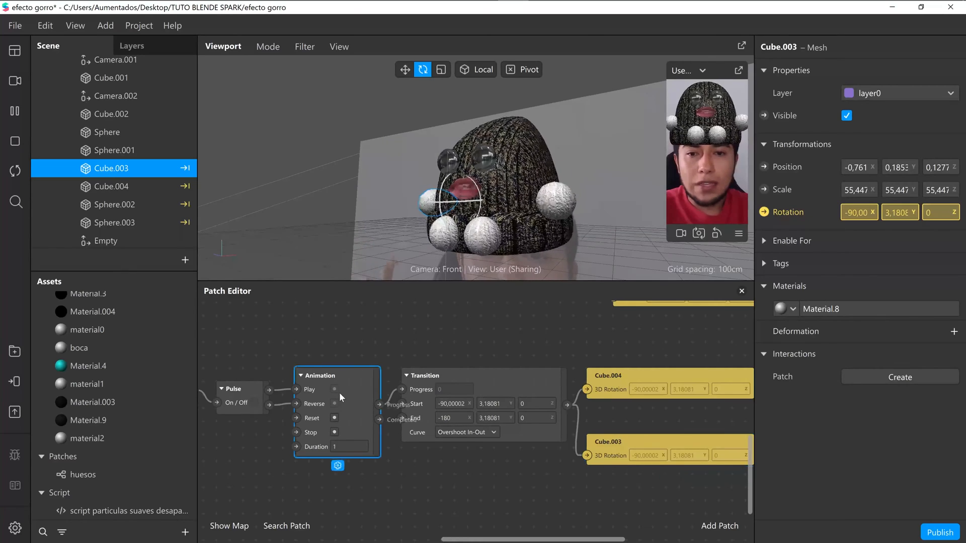
click(461, 383)
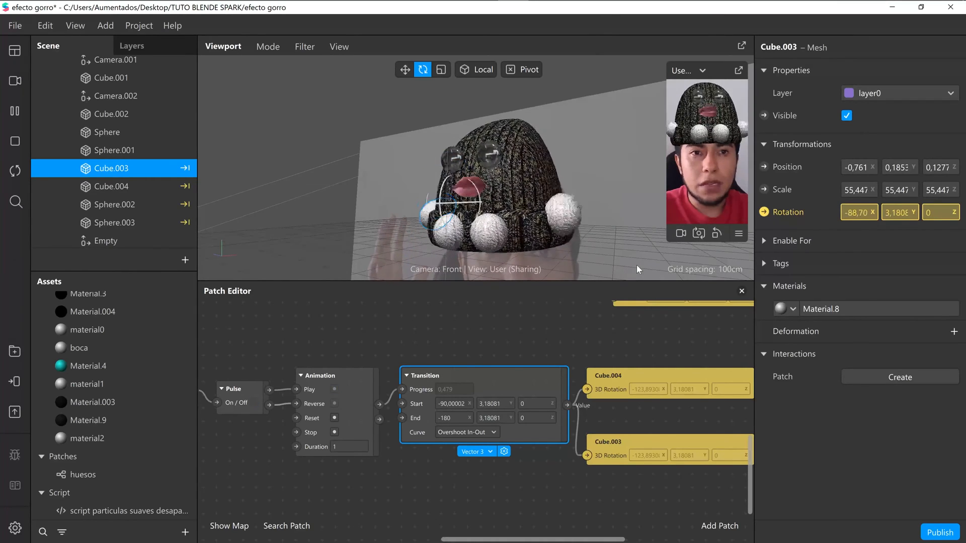
drag(617, 281, 615, 396)
drag(668, 242, 581, 334)
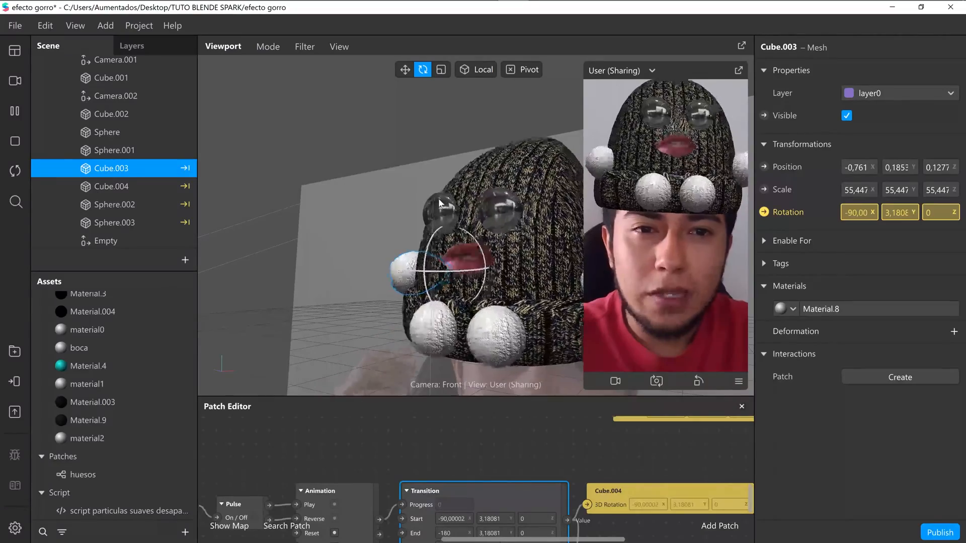
Step: Search all instructions for "boca" and set the Device's On Opening instruction to "Abre la boca"
scroll(108, 193, up, 3)
scroll(108, 192, up, 7)
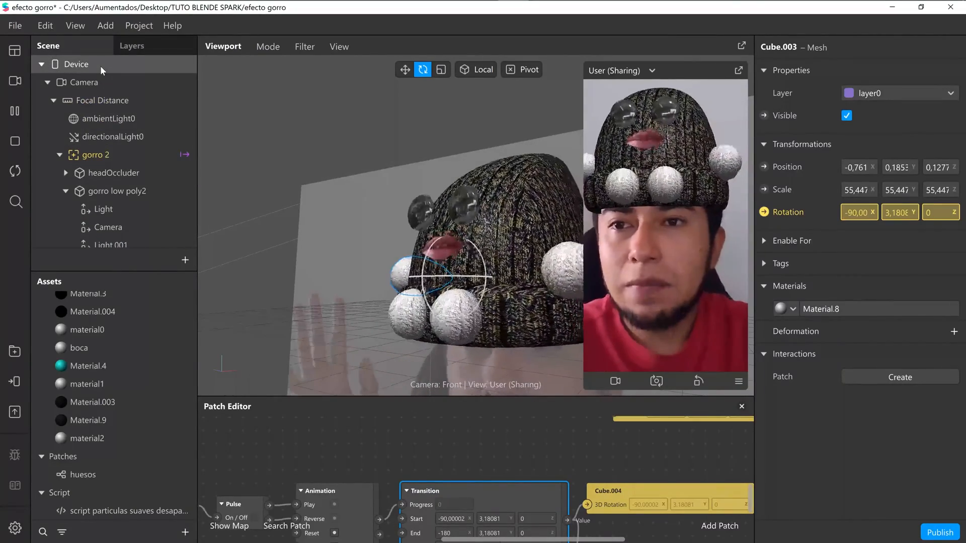
click(99, 81)
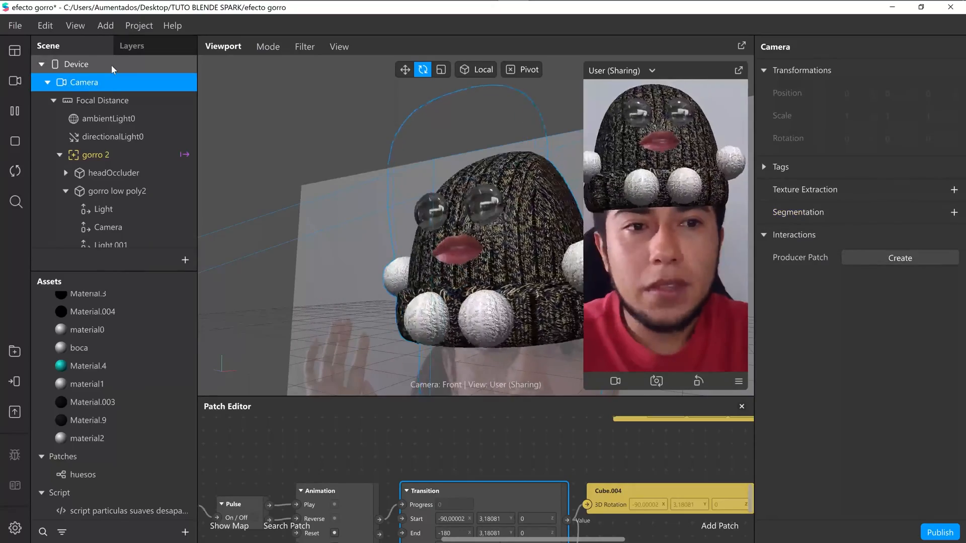
click(110, 65)
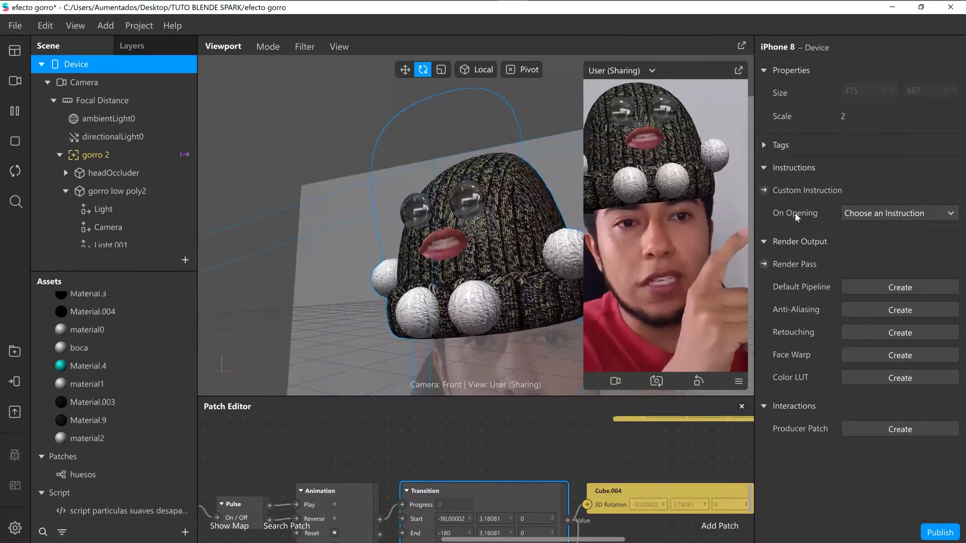
click(869, 218)
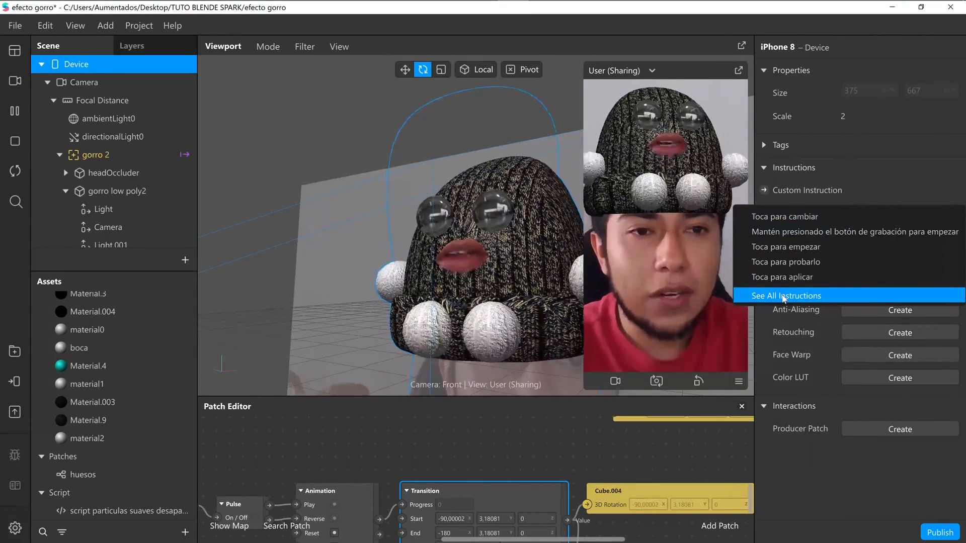
click(783, 297)
text(boca)
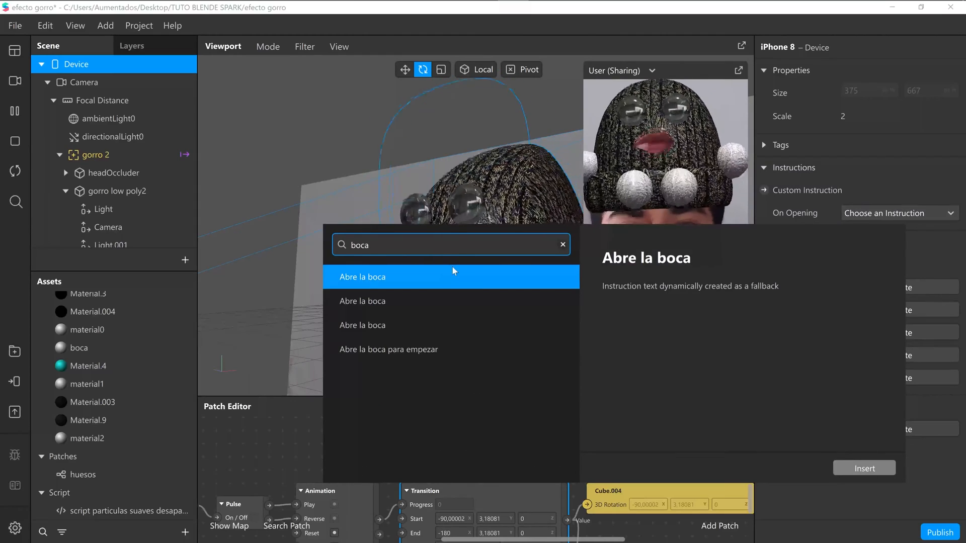
click(414, 276)
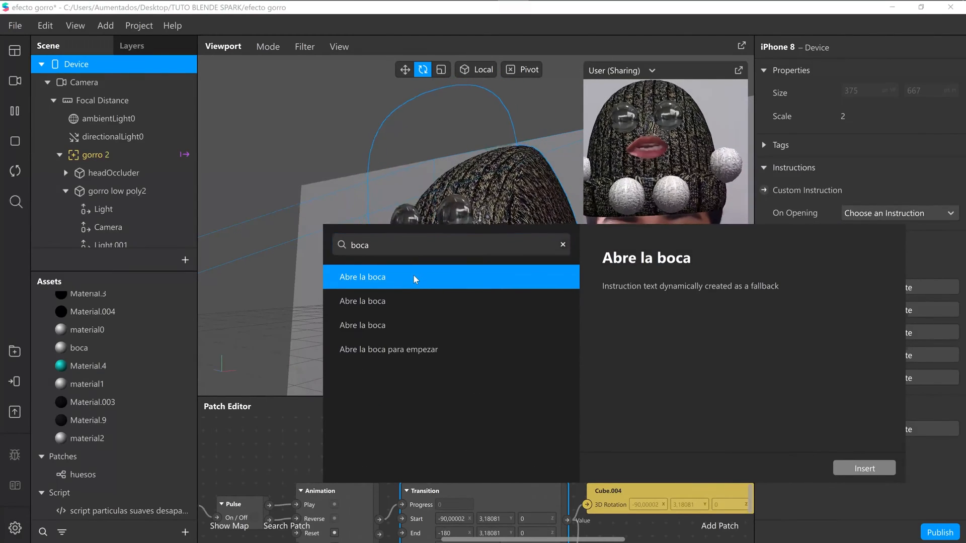
click(864, 468)
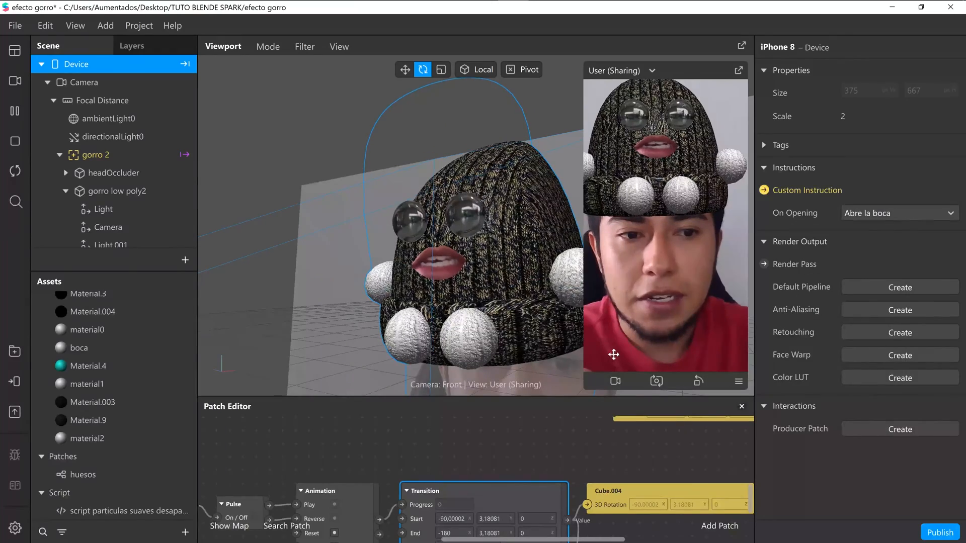
Step: Move the Runtime, Less Than and Device instruction patches together upward, clear of the eye animation patches
scroll(534, 448, down, 1)
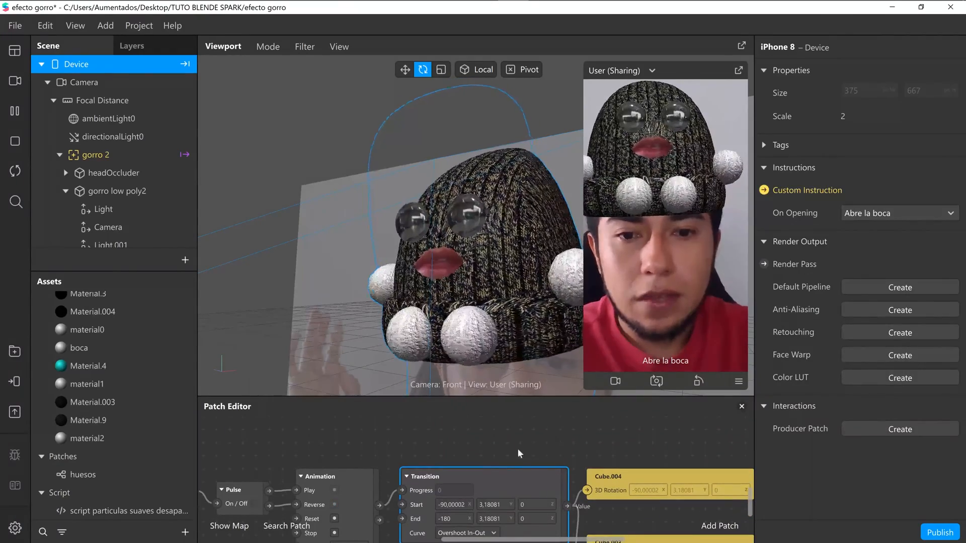
scroll(527, 442, down, 1)
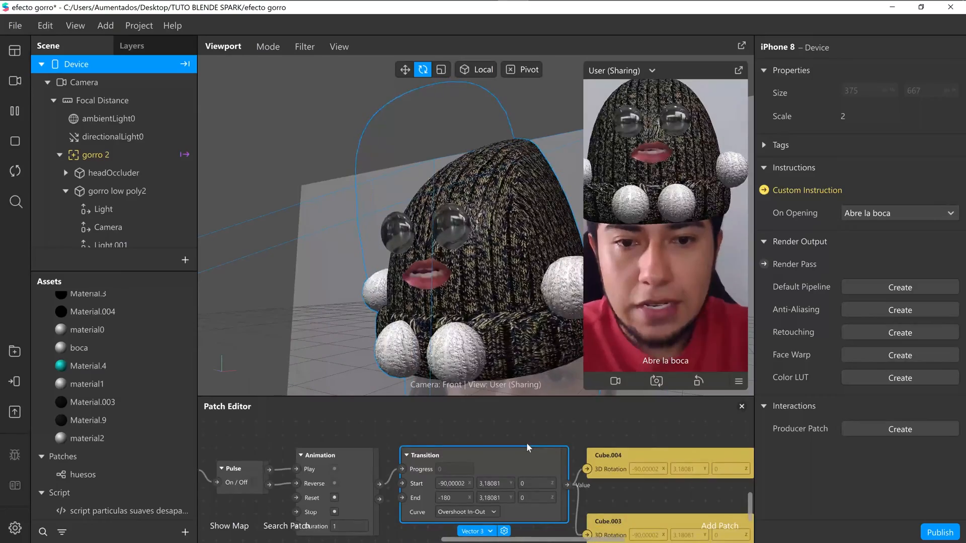
ctrl+scroll(526, 443, down, 5)
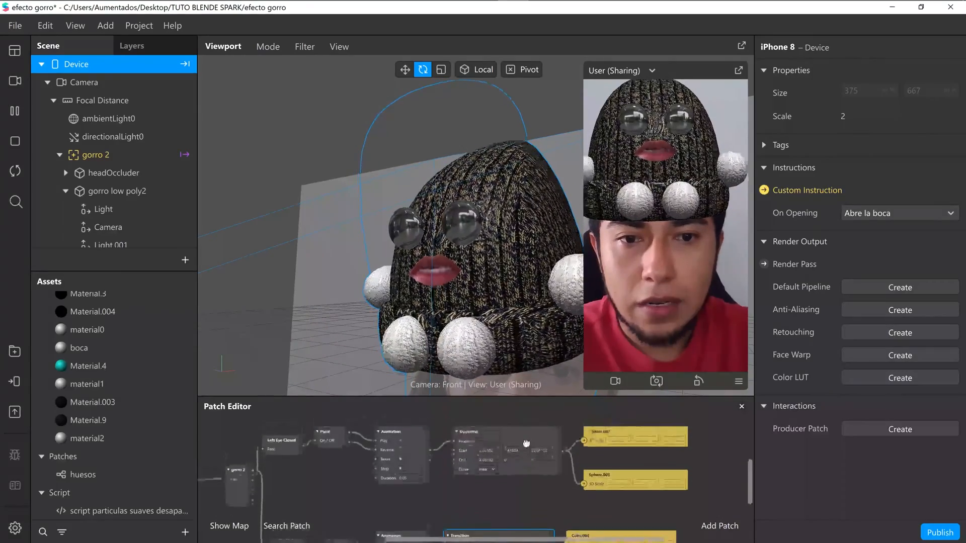
scroll(527, 442, up, 5)
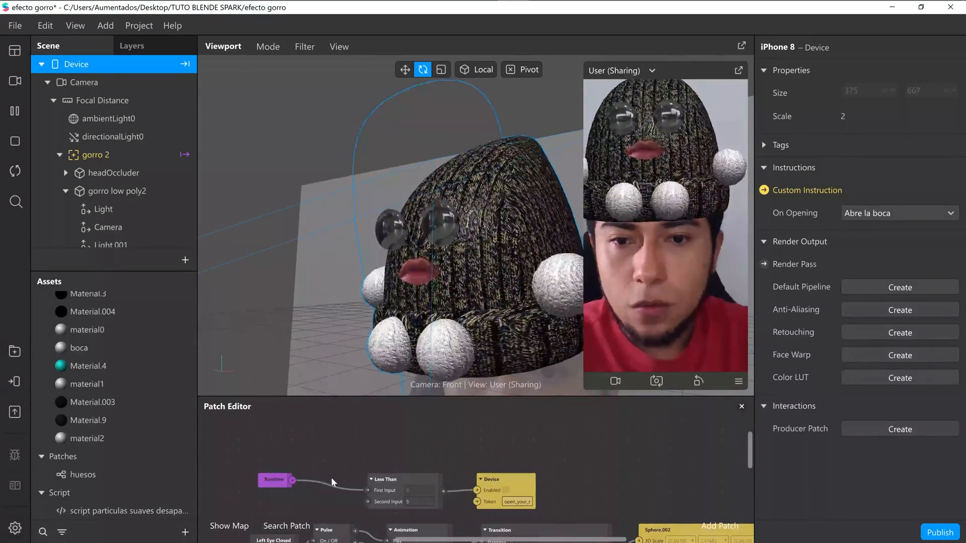
ctrl+scroll(331, 478, up, 2)
key(ctrl+a)
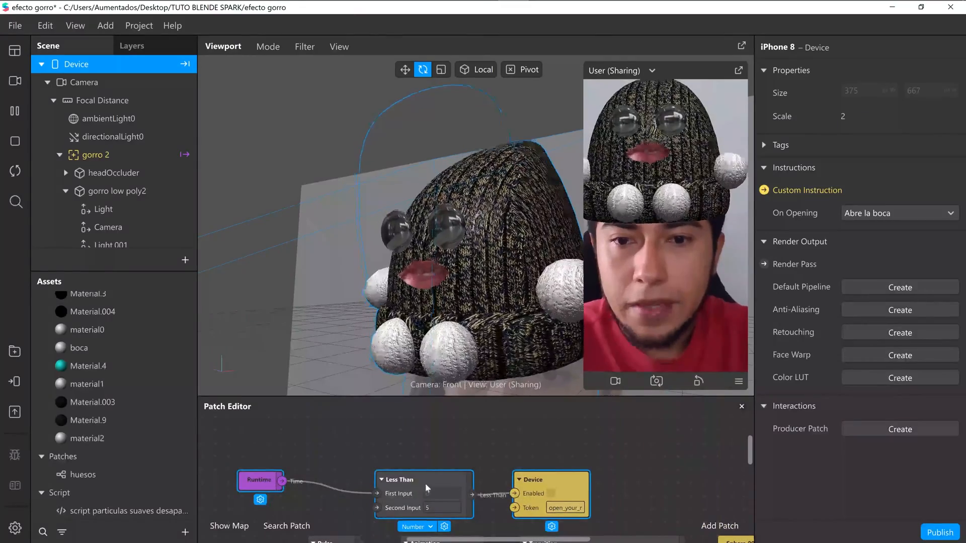
drag(427, 488, 425, 446)
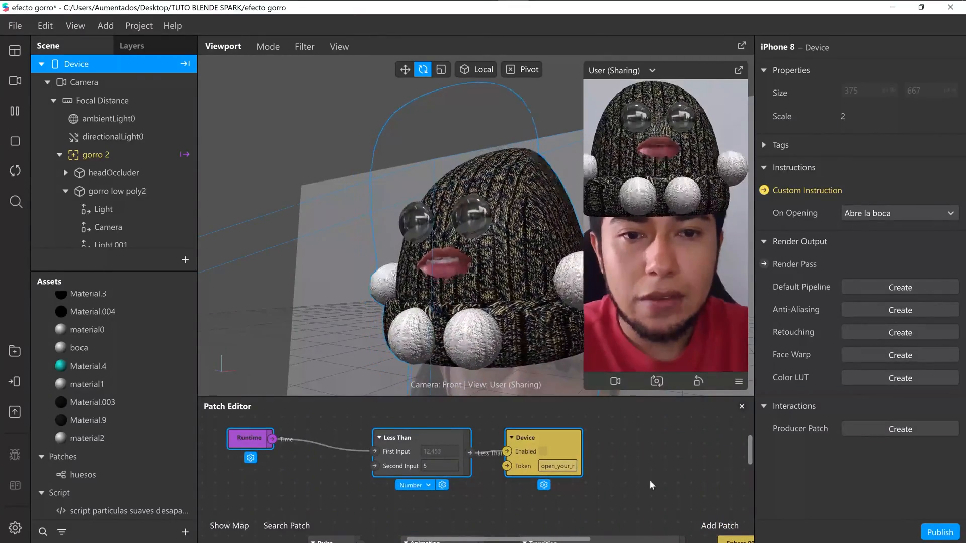
click(650, 484)
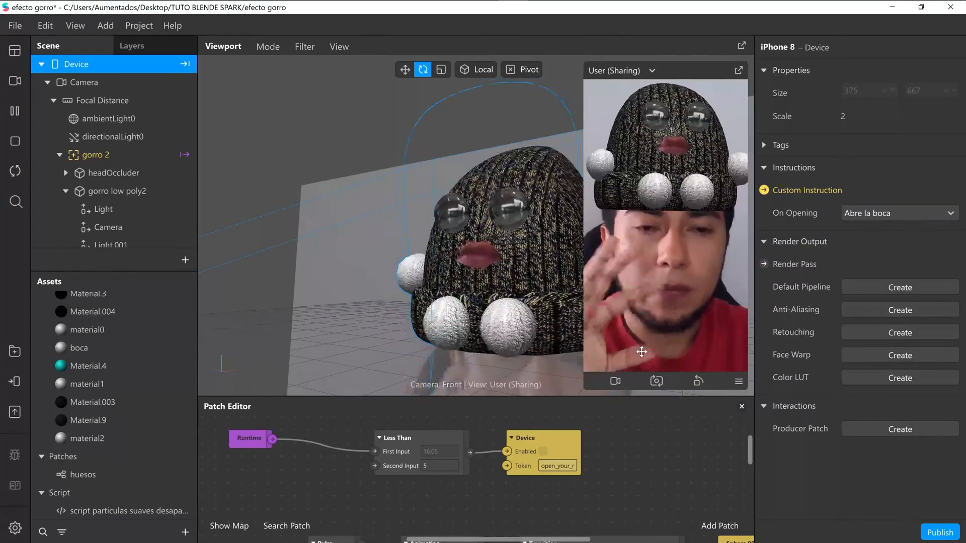
click(434, 466)
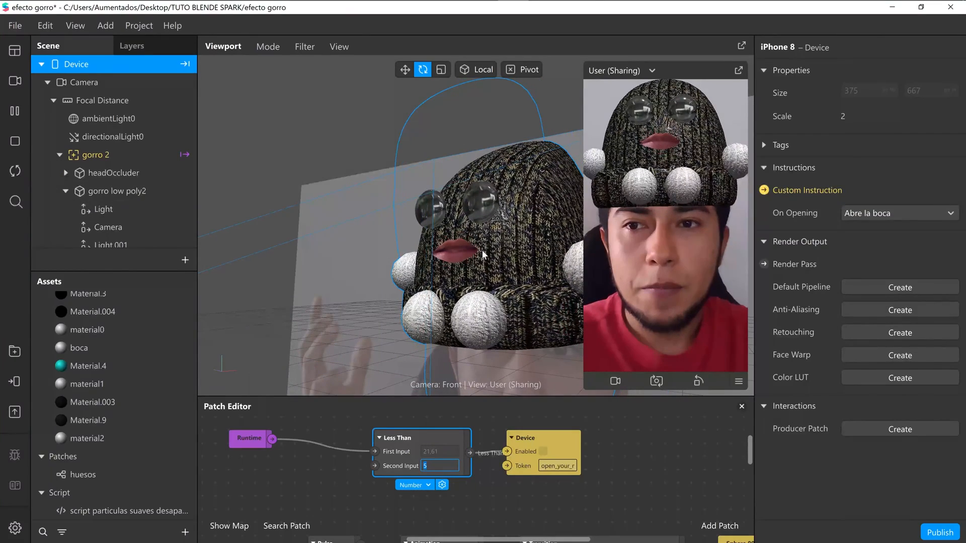
click(652, 326)
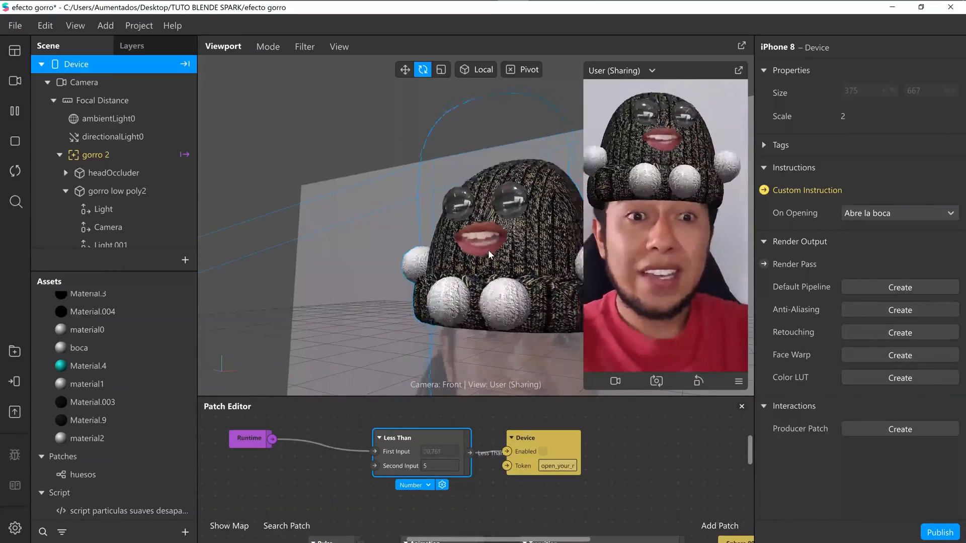
Step: Switch to Chrome and bring up the YouTube video "Creating models in Blender with textures to use in Spark Ar Studio"
mouse_move(373, 4)
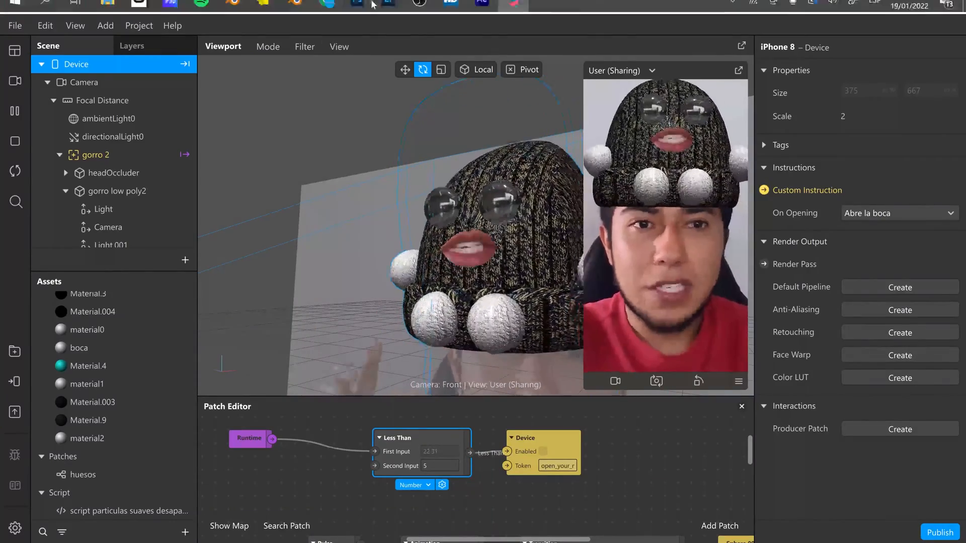
mouse_move(324, 18)
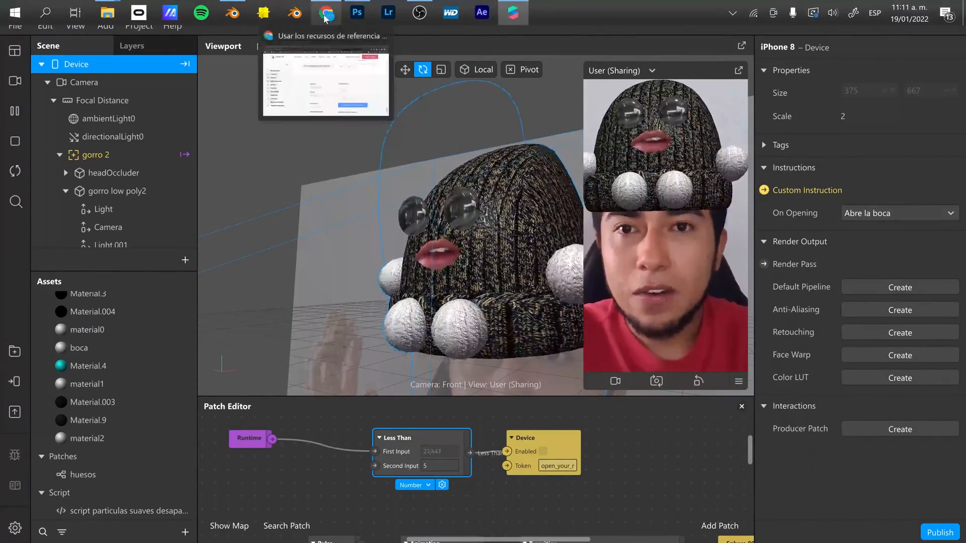
click(344, 67)
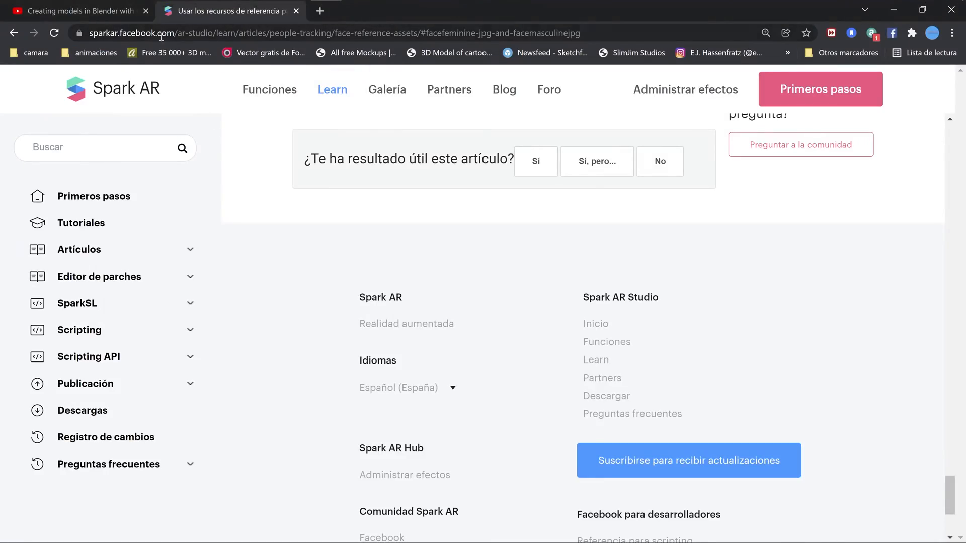
click(110, 11)
scroll(355, 338, up, 4)
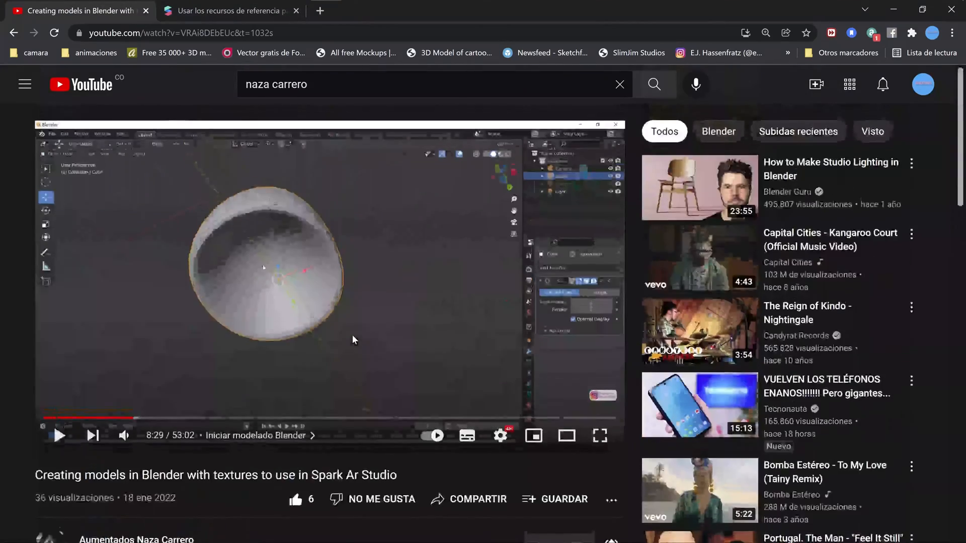
Step: Examine the chapter list in the video's description, highlighting the entries on importing into Blender and using the Spark AR toolkit to reduce model weight
scroll(352, 334, down, 4)
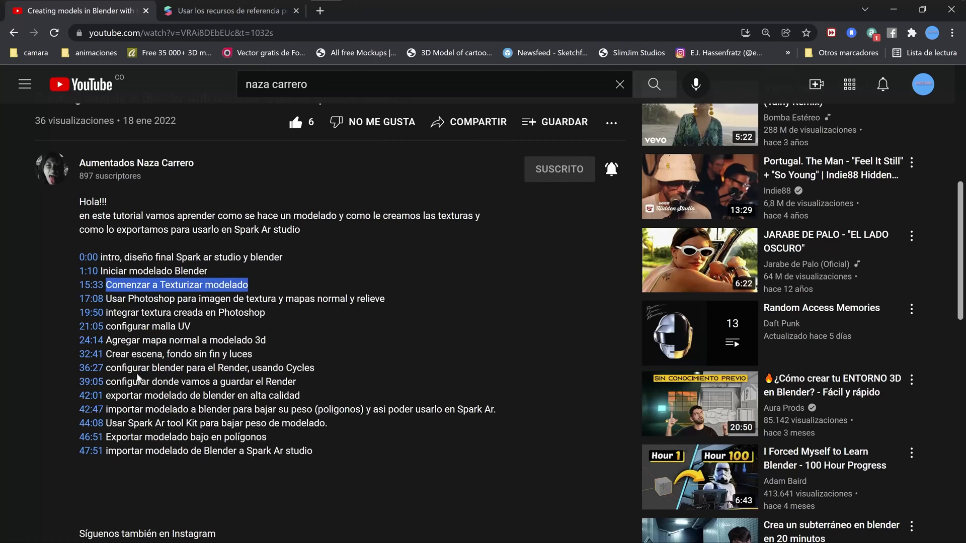
drag(109, 328, 219, 337)
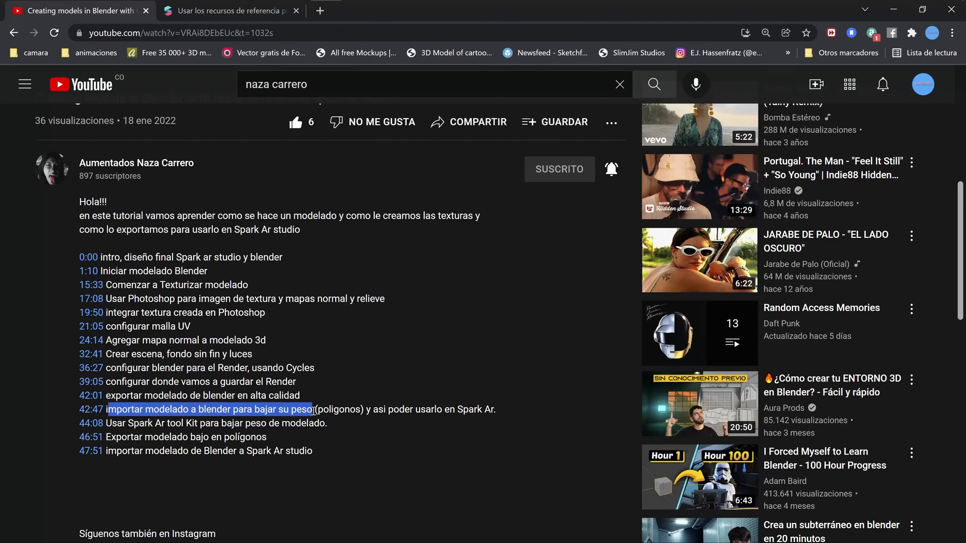
scroll(319, 412, down, 1)
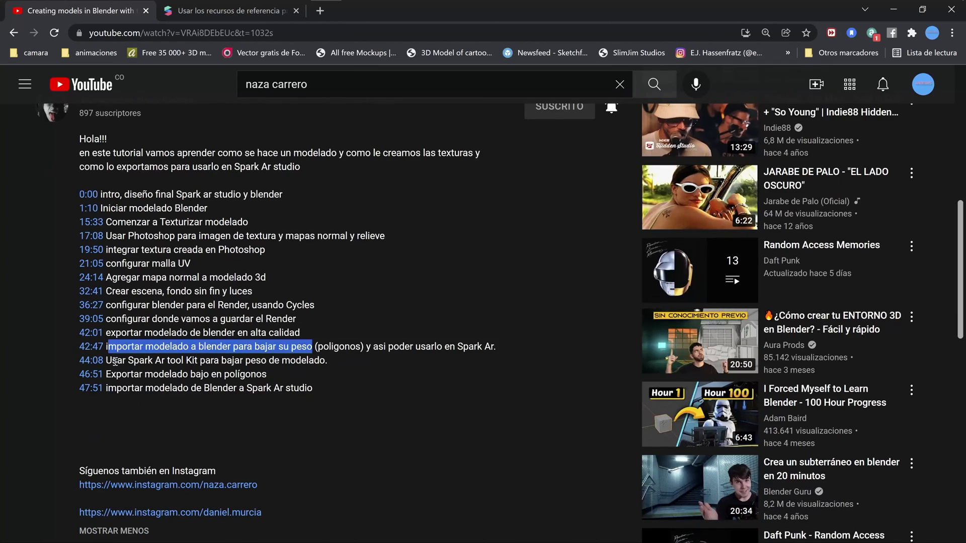
drag(116, 361, 339, 369)
scroll(300, 406, up, 4)
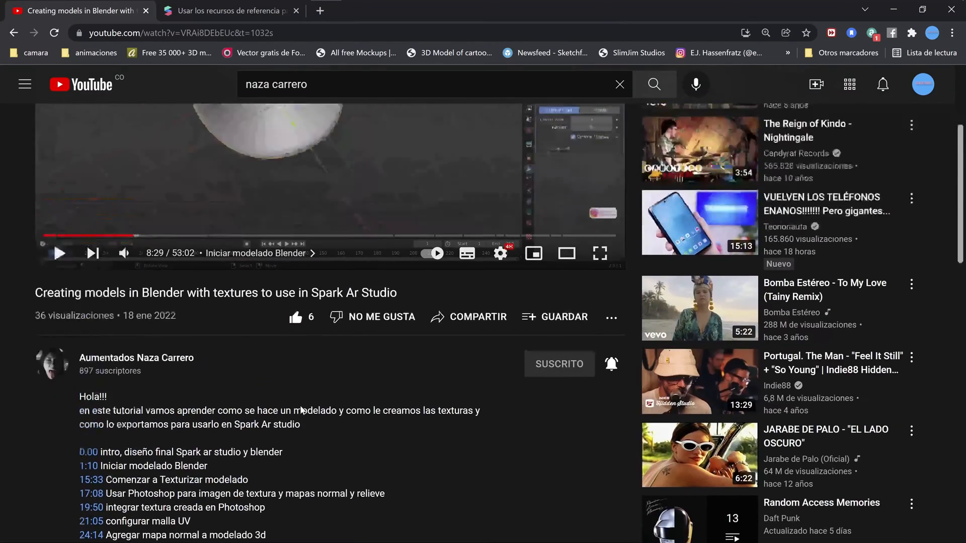
Step: Play the video from the 21:05 chapter "configurar malla UV" and pause it there
scroll(300, 405, down, 2)
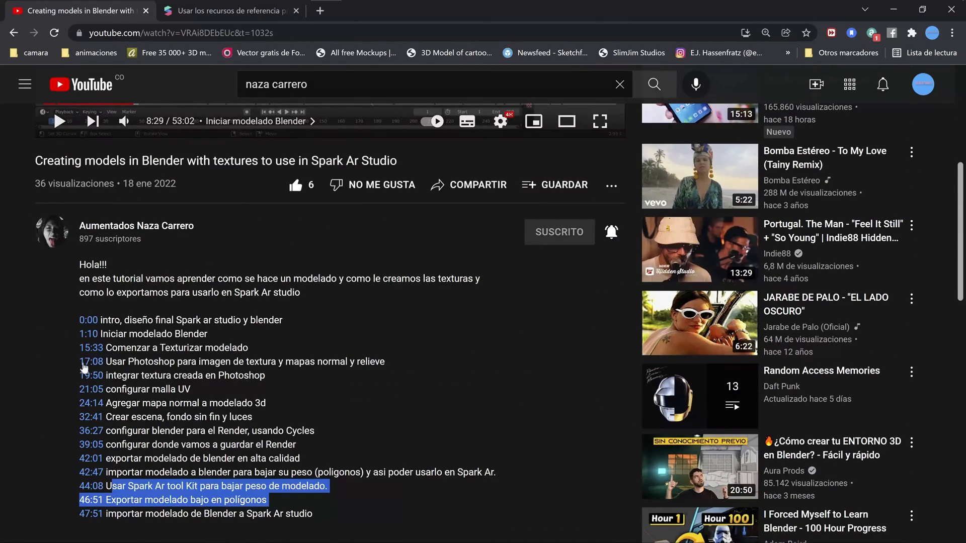
click(93, 395)
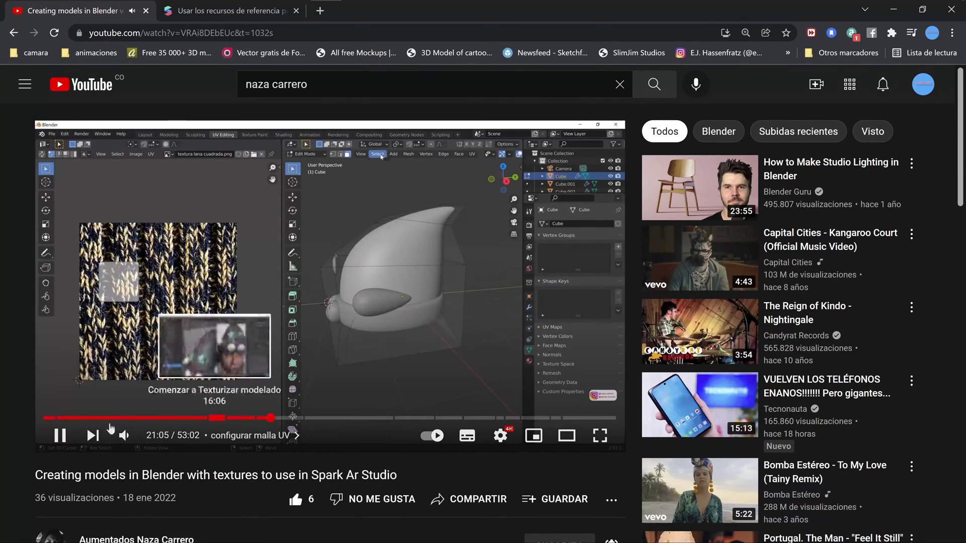
click(59, 435)
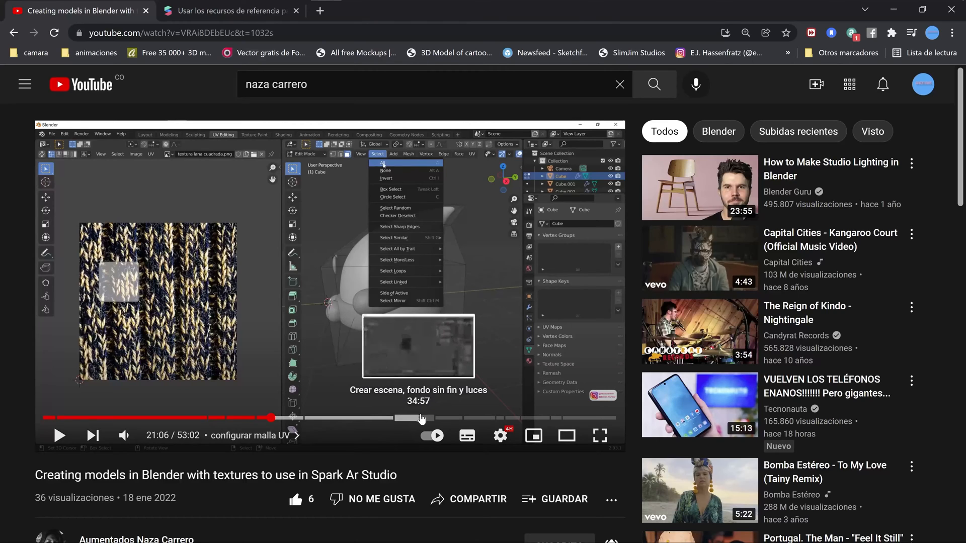
Step: Open the video creator's YouTube channel page, highlight the subscriber count and look over the uploaded tutorials
click(319, 11)
click(108, 12)
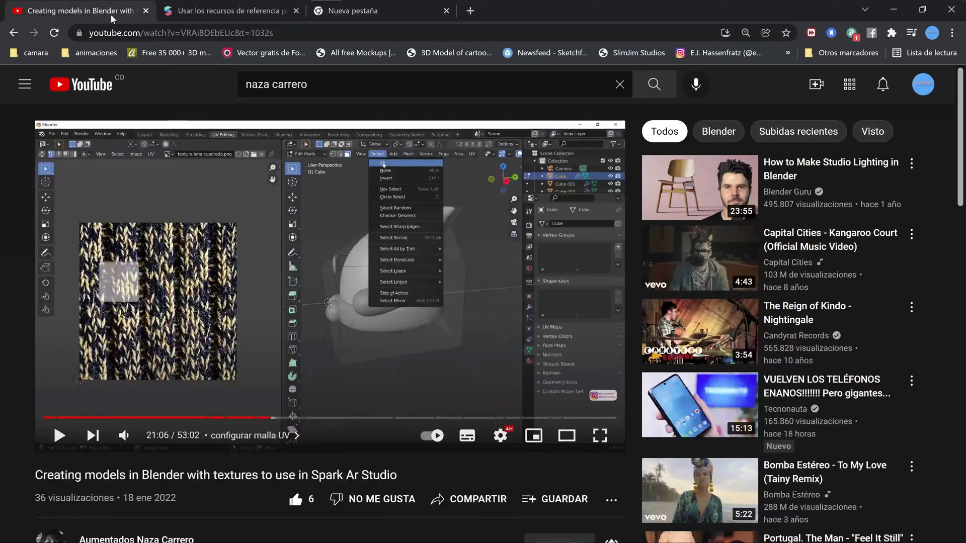
scroll(171, 428, down, 1)
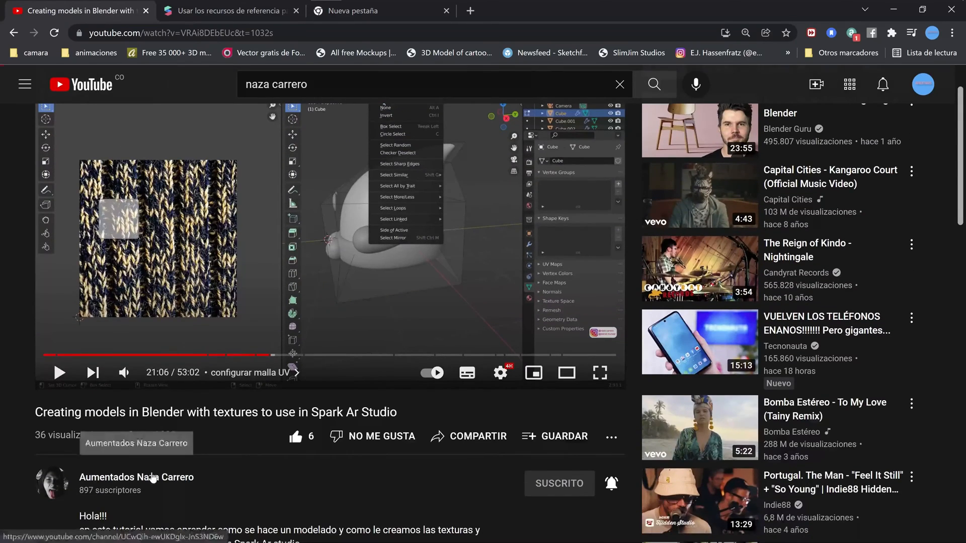
click(211, 473)
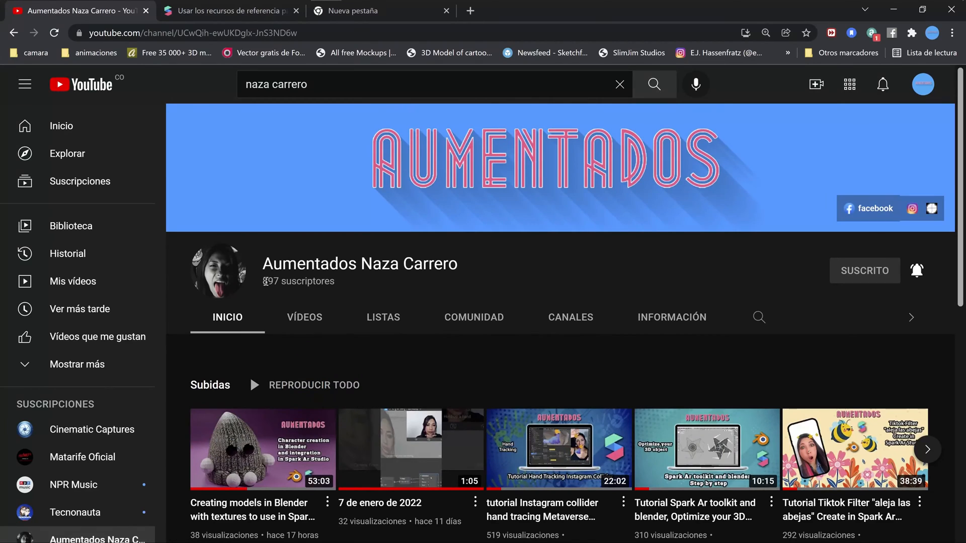
drag(261, 281, 292, 281)
scroll(420, 394, down, 5)
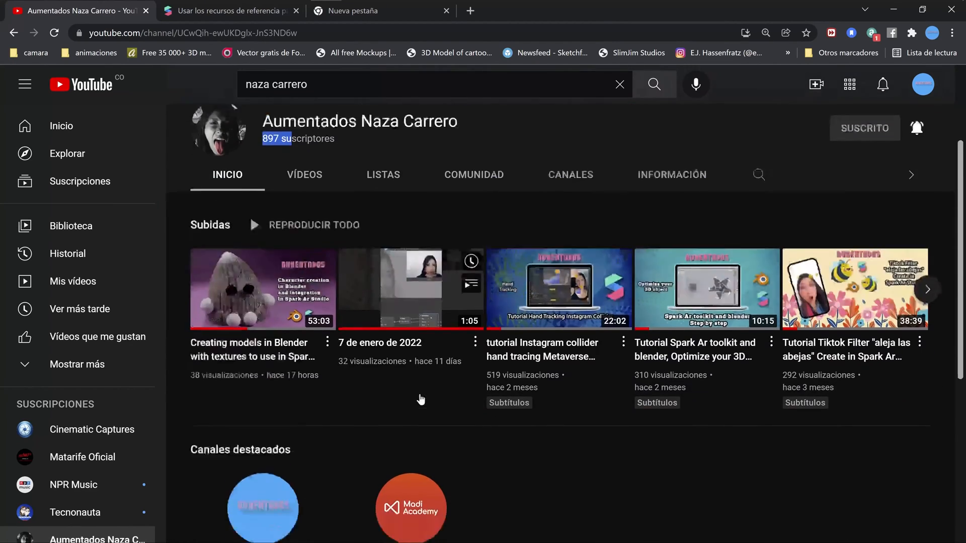
scroll(415, 385, up, 5)
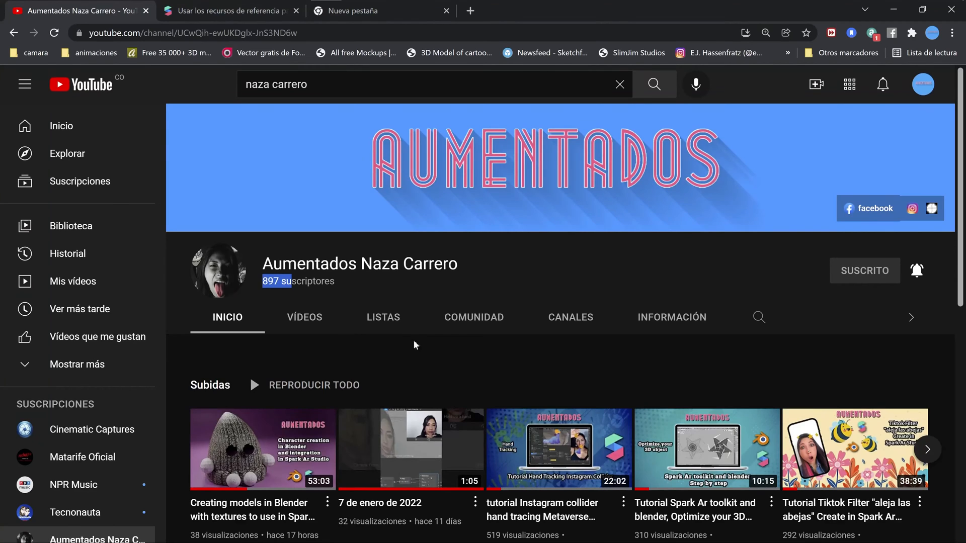
Step: Open instagram.com in a new browser tab, search for "naza" and open the tutorial creator's profile
click(241, 12)
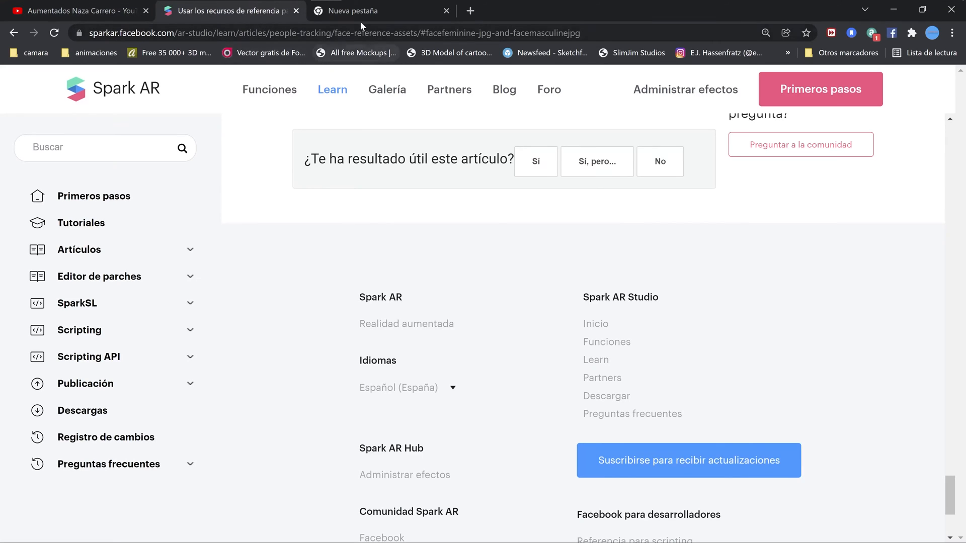
click(127, 11)
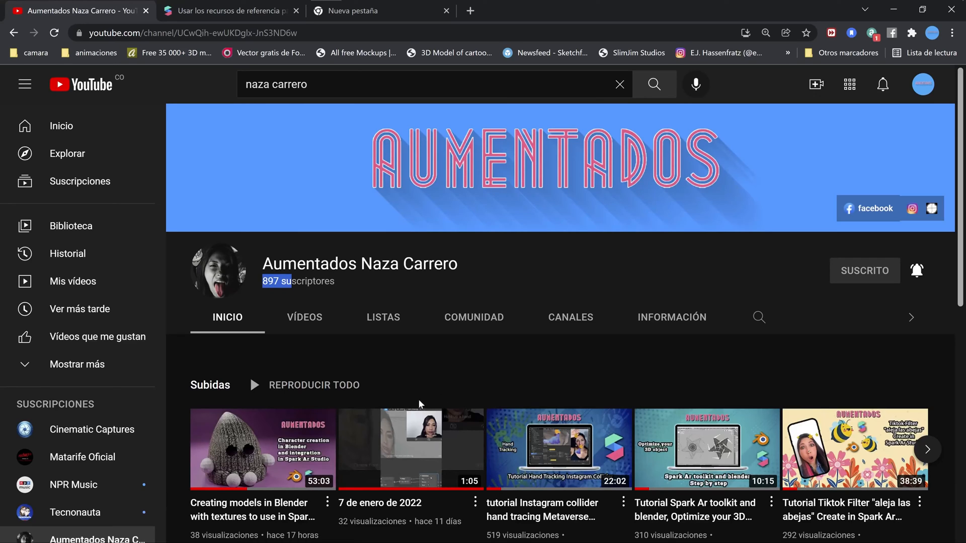
click(475, 13)
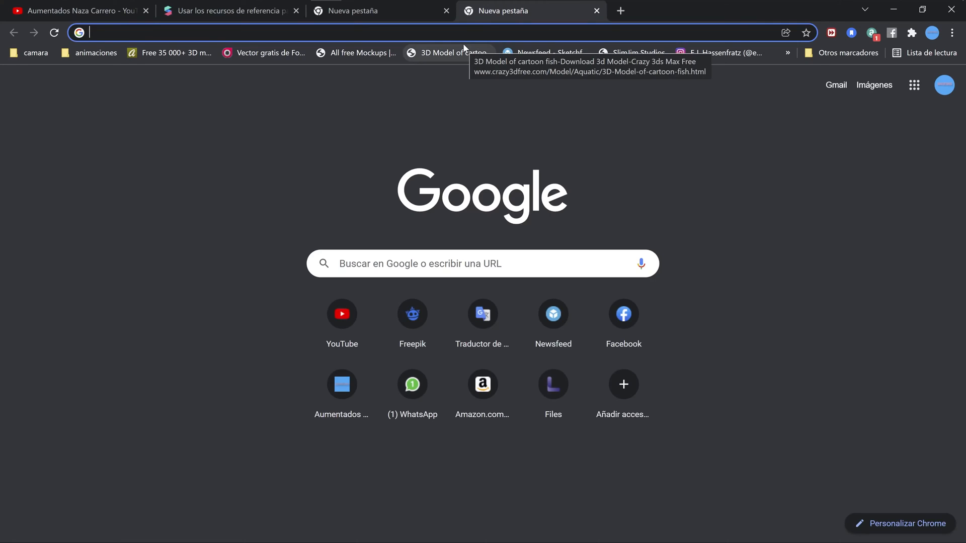
text(instagram.com)
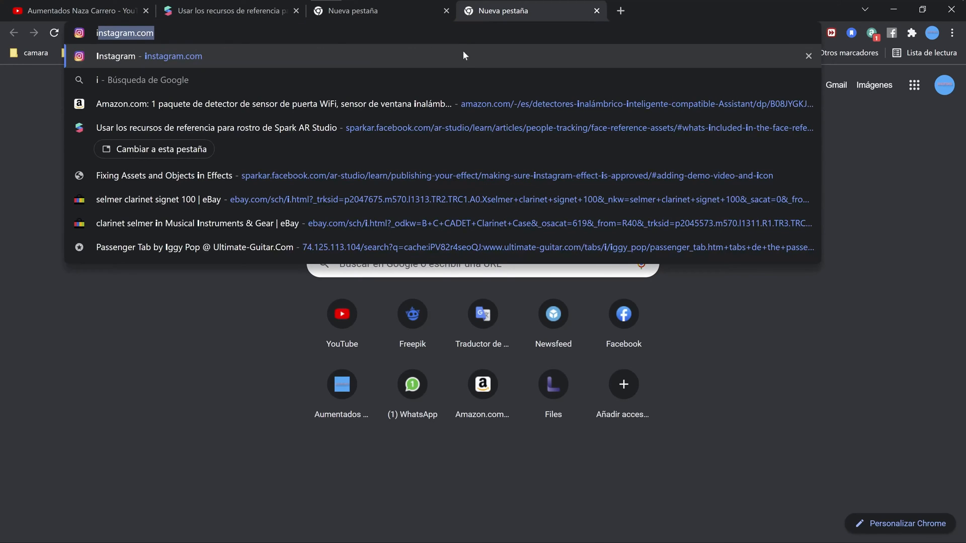
key(Return)
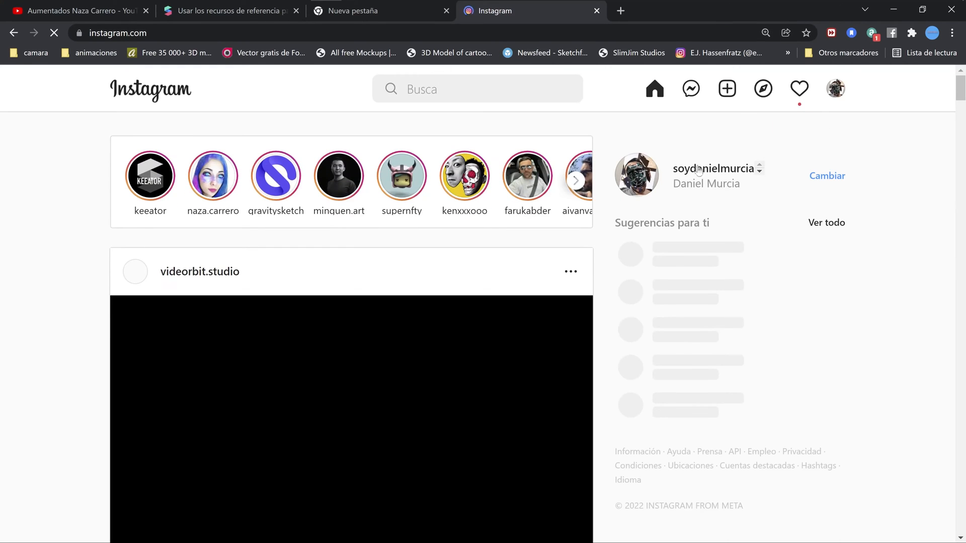
click(416, 95)
text(naza)
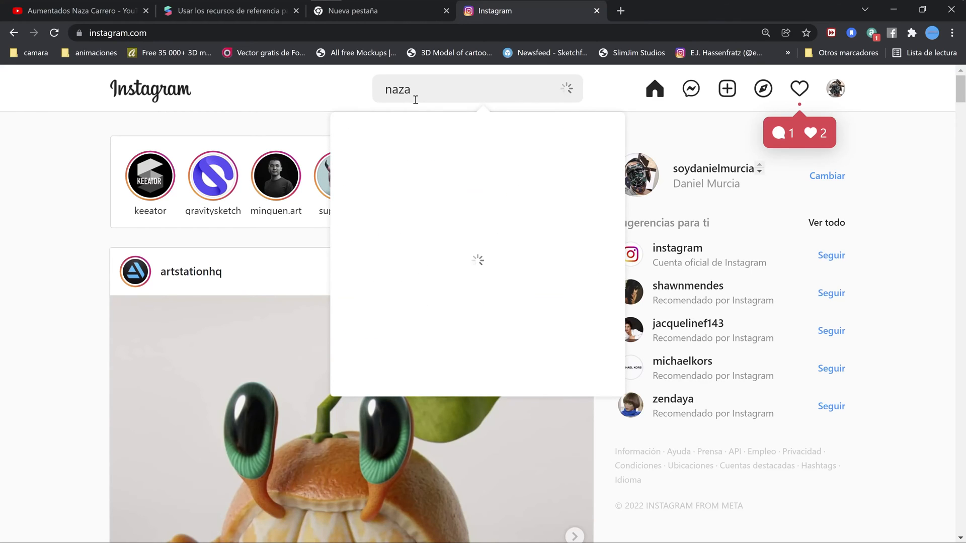
click(416, 149)
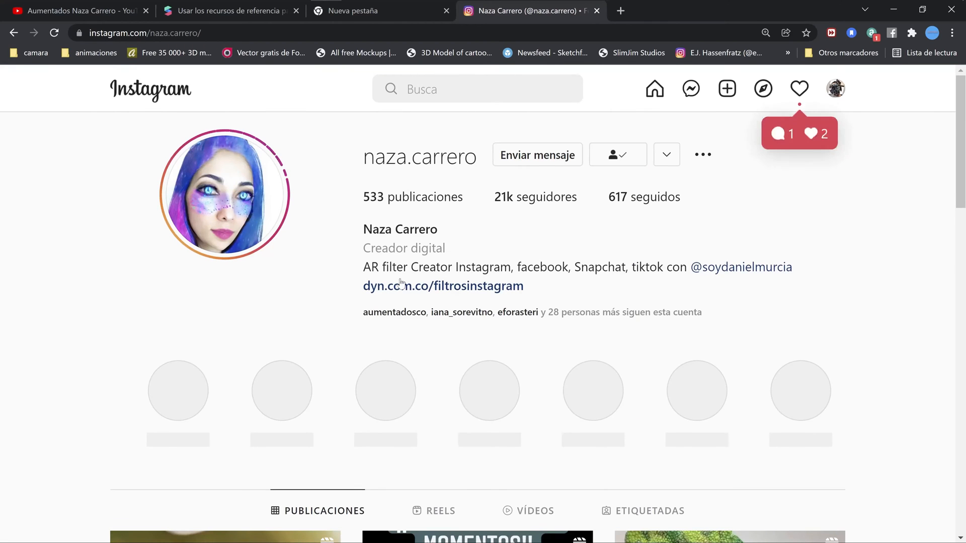
Step: Browse the posts on the creator's Instagram profile and return to the profile header
scroll(404, 283, down, 6)
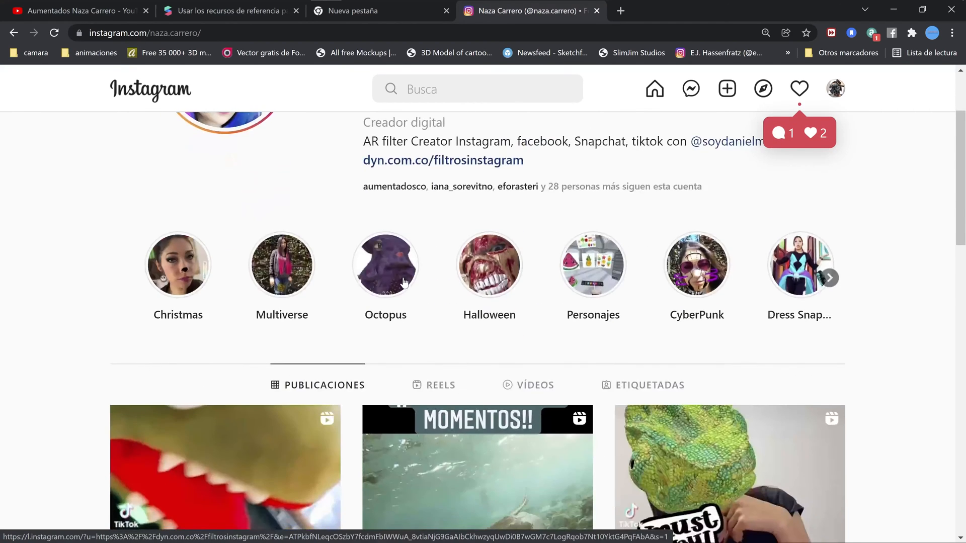
scroll(34, 260, down, 1)
scroll(33, 256, down, 10)
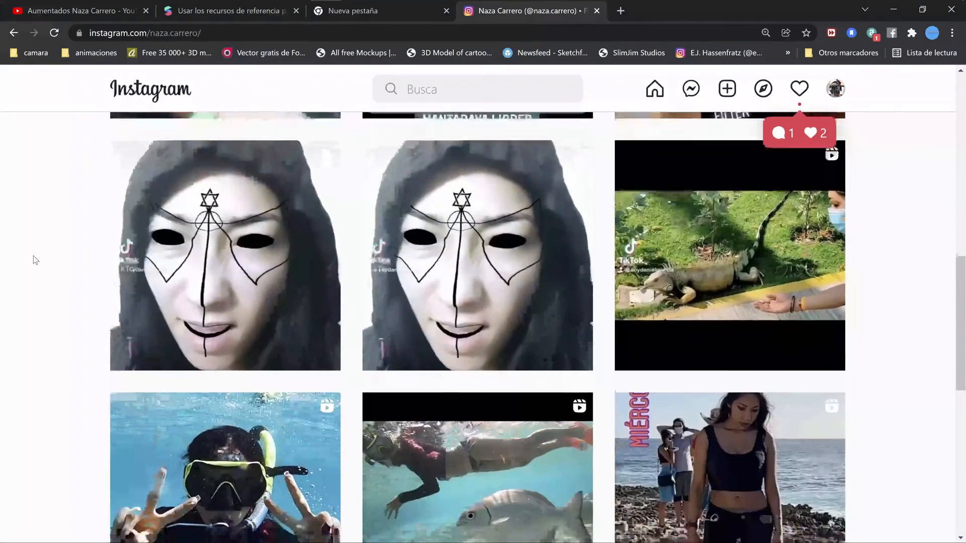
scroll(33, 256, up, 13)
scroll(34, 258, up, 5)
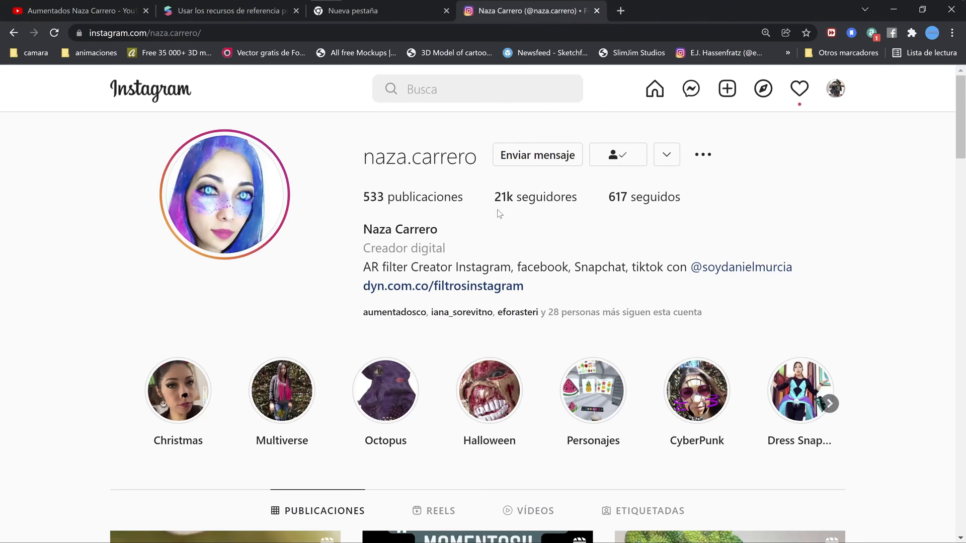
Step: Switch briefly to Spark AR Studio and back to Chrome, and try to open the Platzi site in a new tab
click(513, 13)
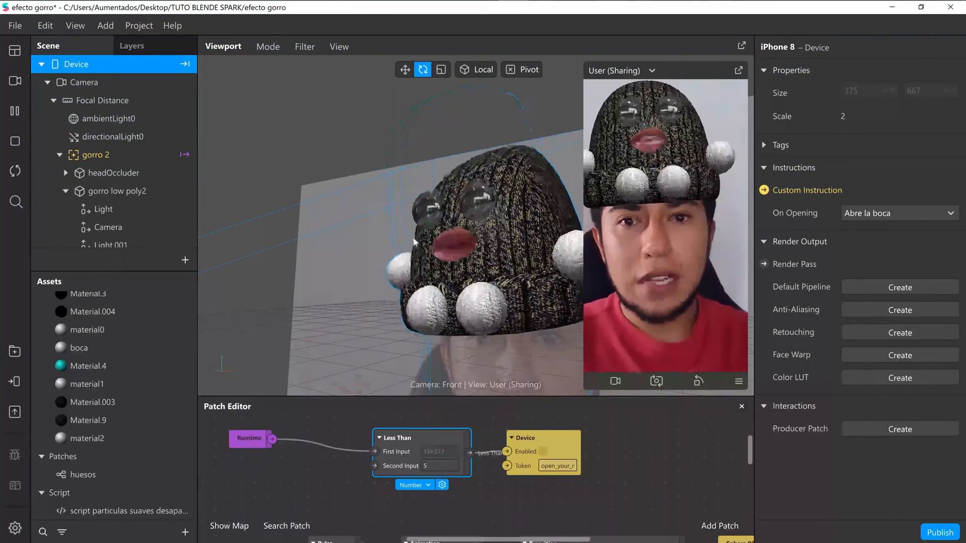
click(335, 11)
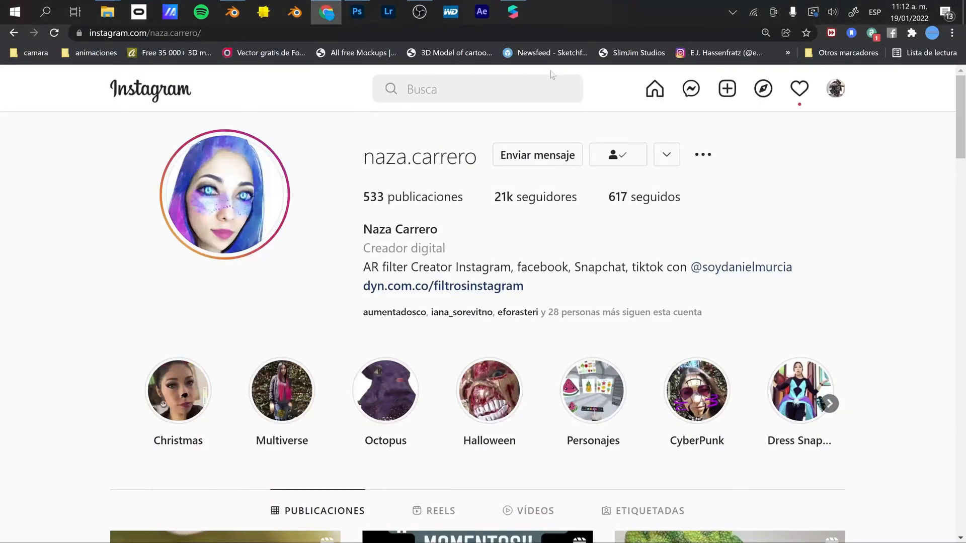
click(620, 11)
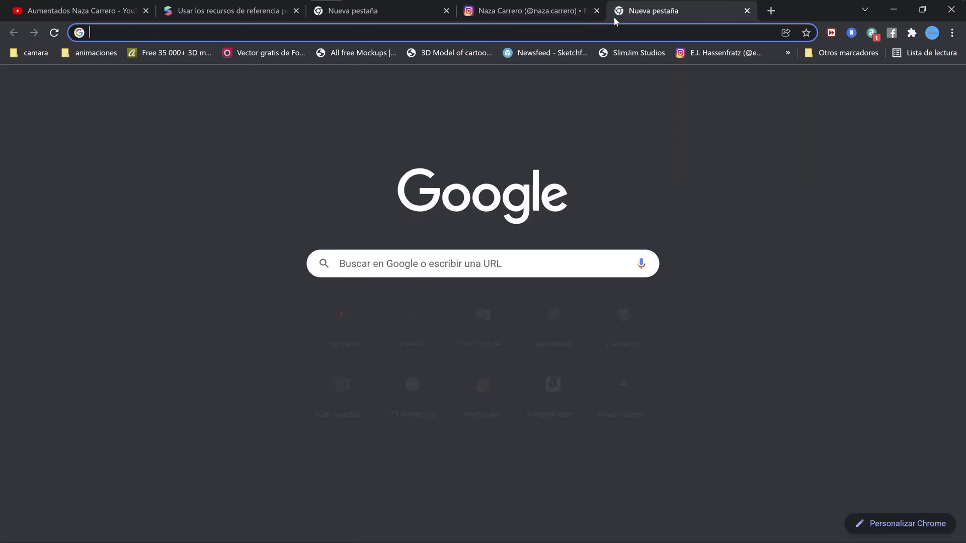
text(pla)
key(Return)
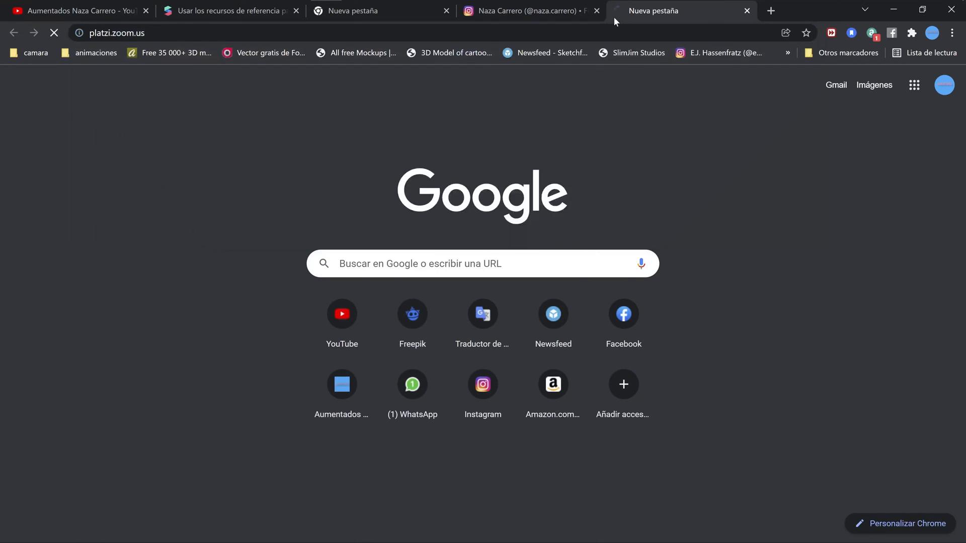
Step: Search Google for "platzi" in place of the Zoom address and open the platzi.com home page from the results
click(191, 34)
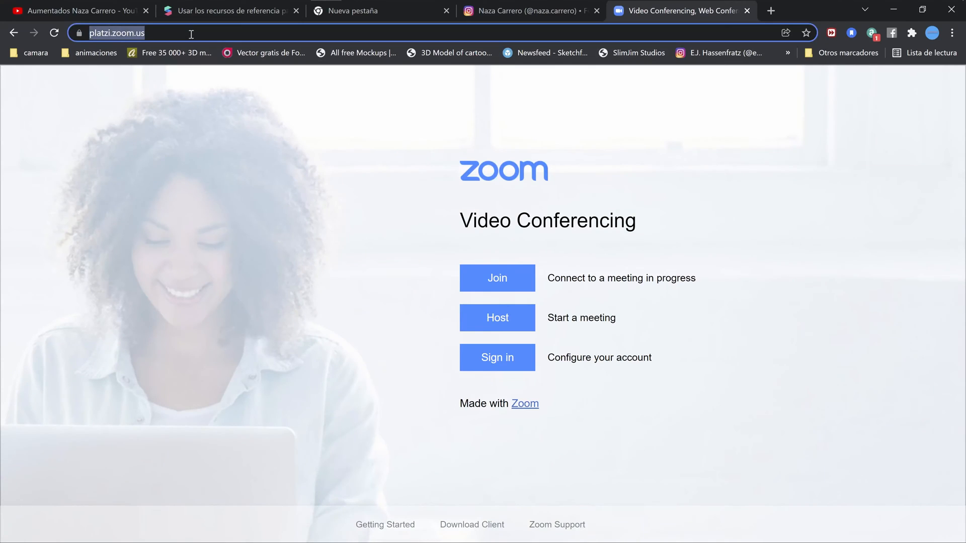
text(plat)
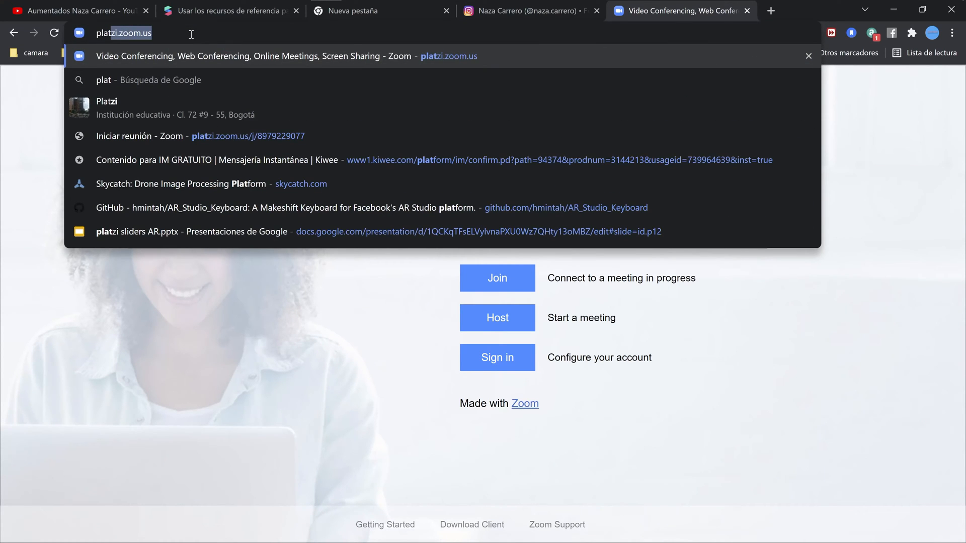
key(Right)
key(BackSpace)
key(BackSpace)
key(BackSpace)
key(BackSpace)
key(BackSpace)
key(BackSpace)
key(BackSpace)
key(BackSpace)
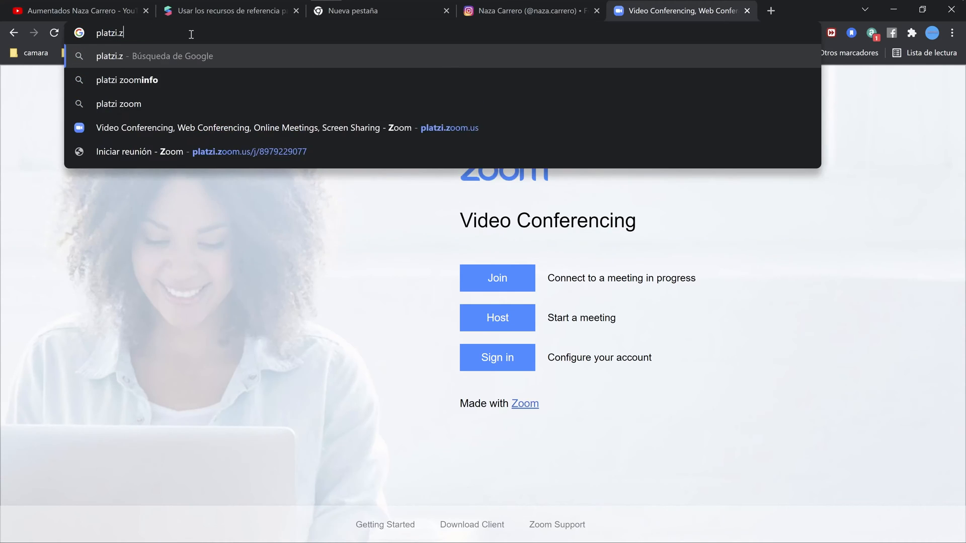
key(Return)
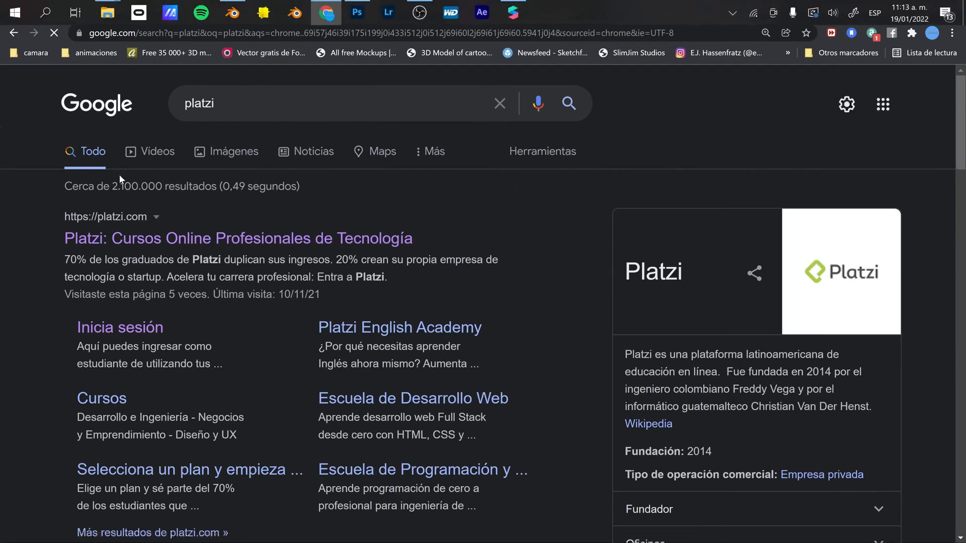
click(188, 247)
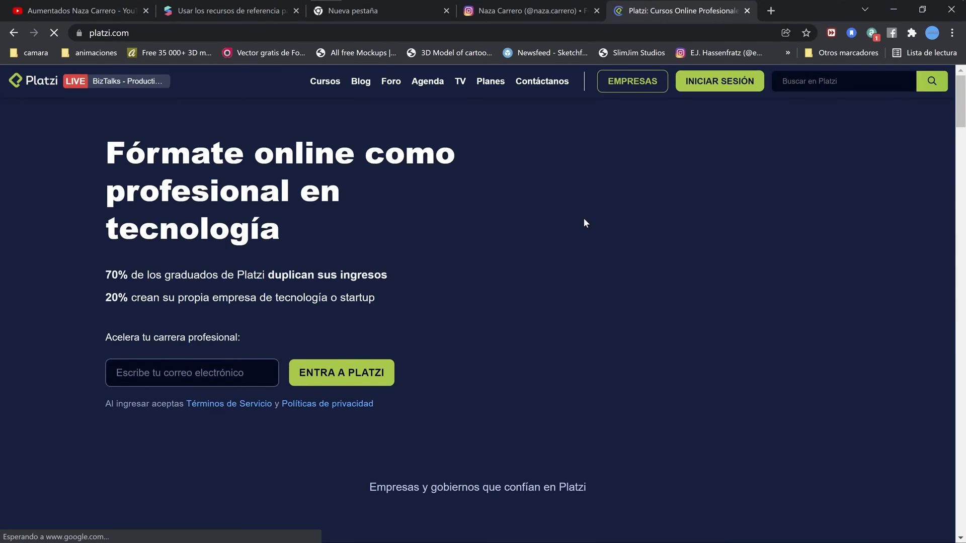
click(181, 350)
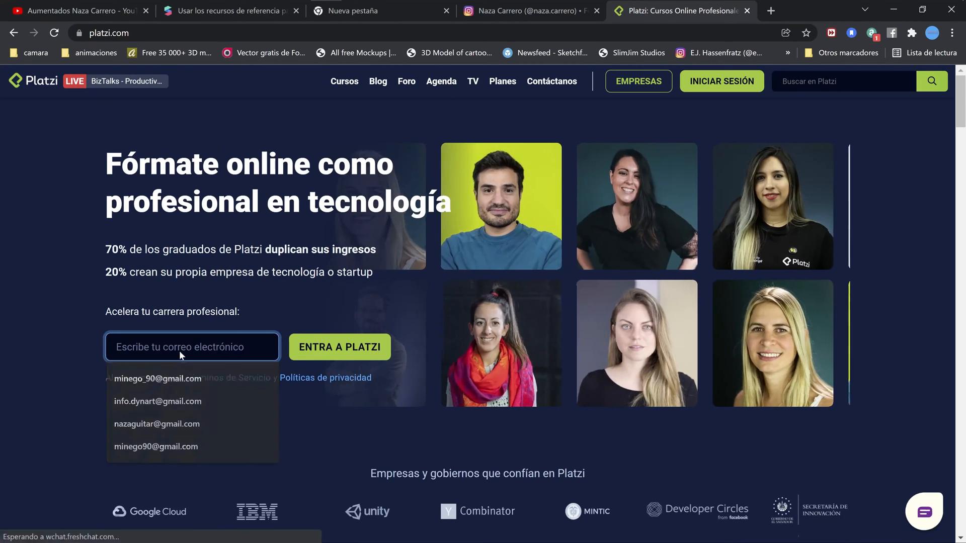
text(spark ar)
key(Return)
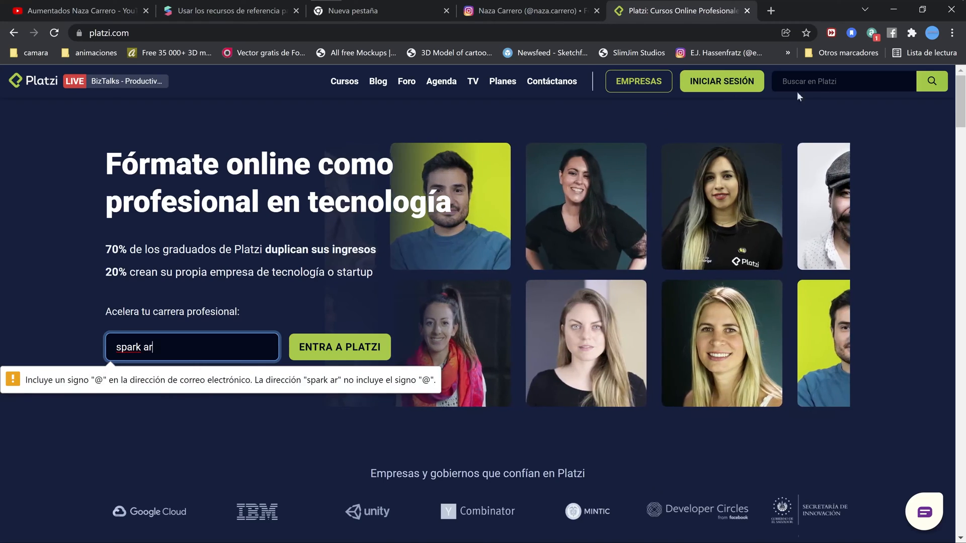
Step: Search the Platzi site for "spark ar" and open "Curso de Creación de Filtros Faciales para Instagram con Spark AR"
click(818, 88)
text(spark ar)
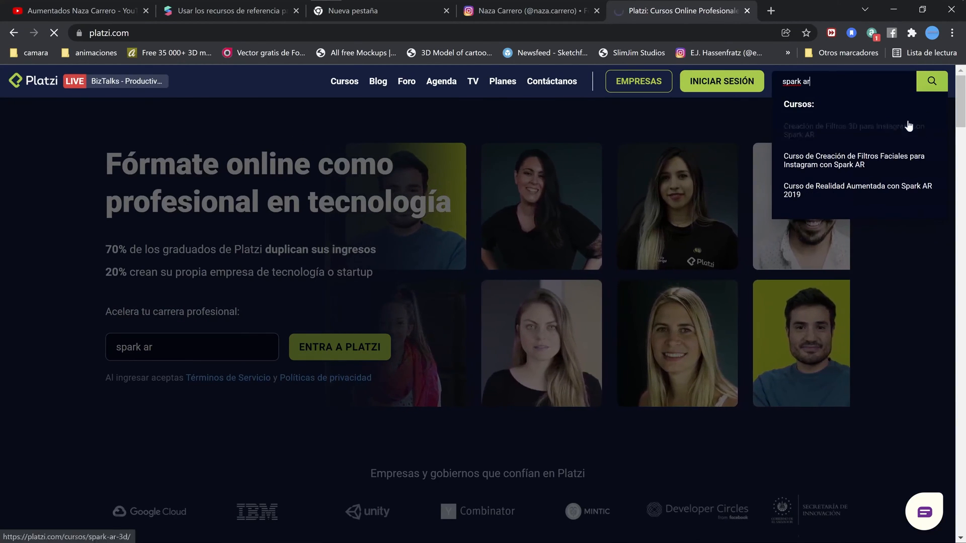
key(Return)
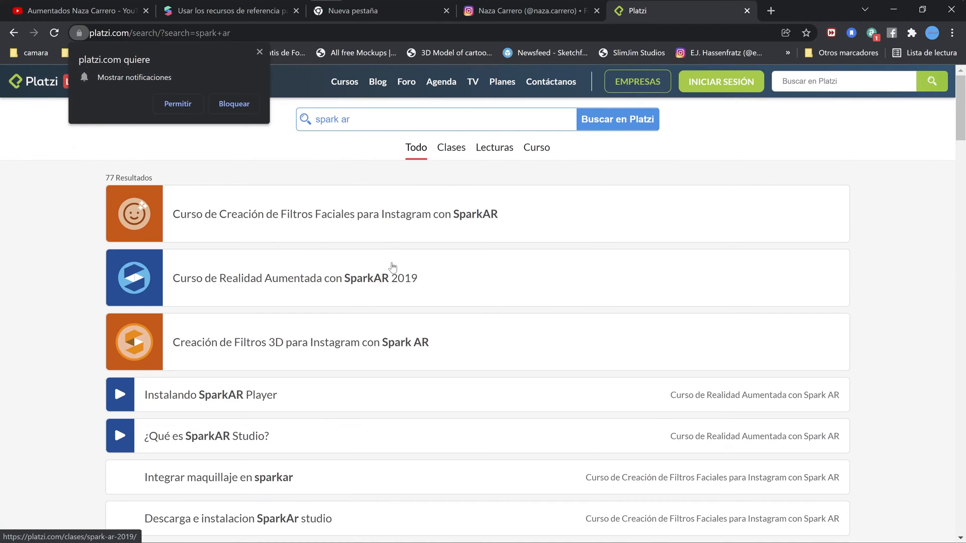
click(305, 220)
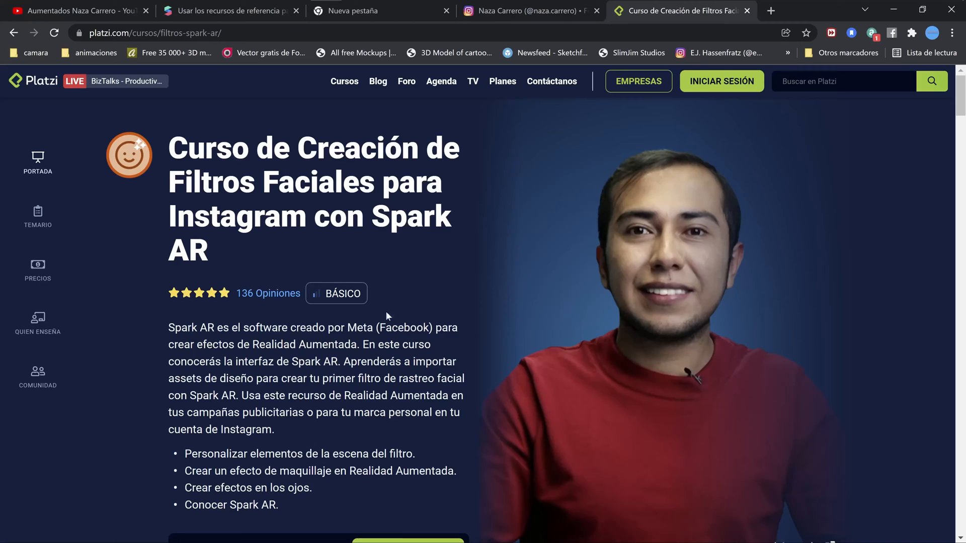
Step: Switch to Spark AR Studio to view the finished hat effect, and return to the Platzi course page in Chrome
click(516, 14)
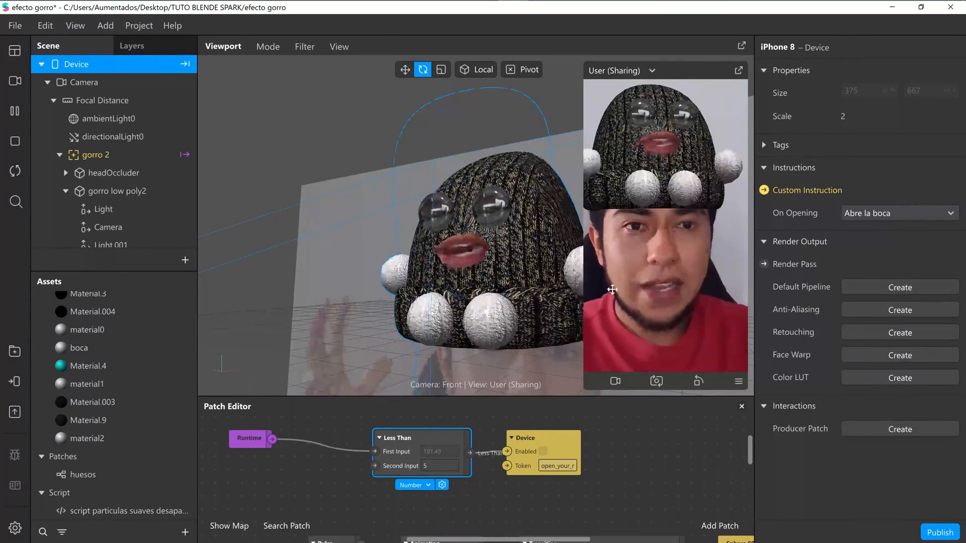
mouse_move(257, 4)
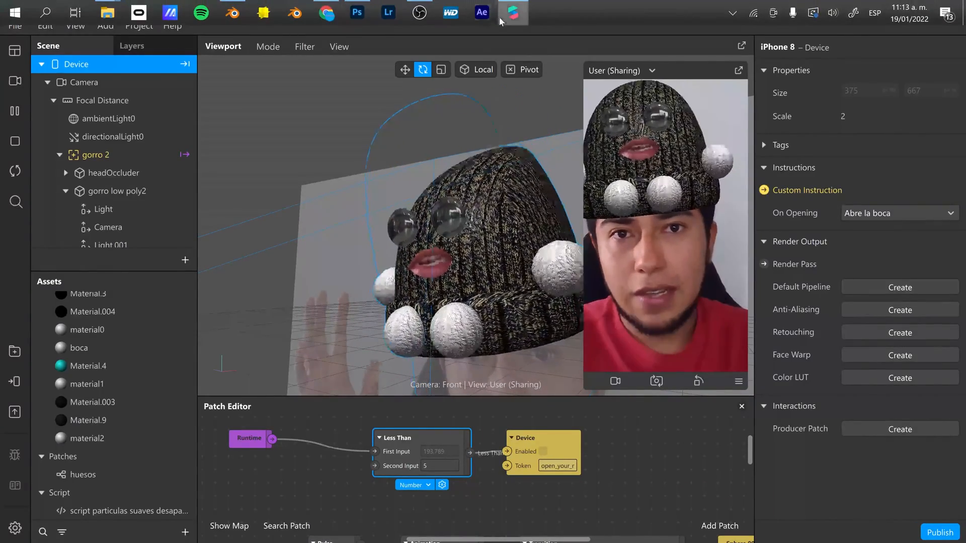
mouse_move(345, 14)
click(330, 68)
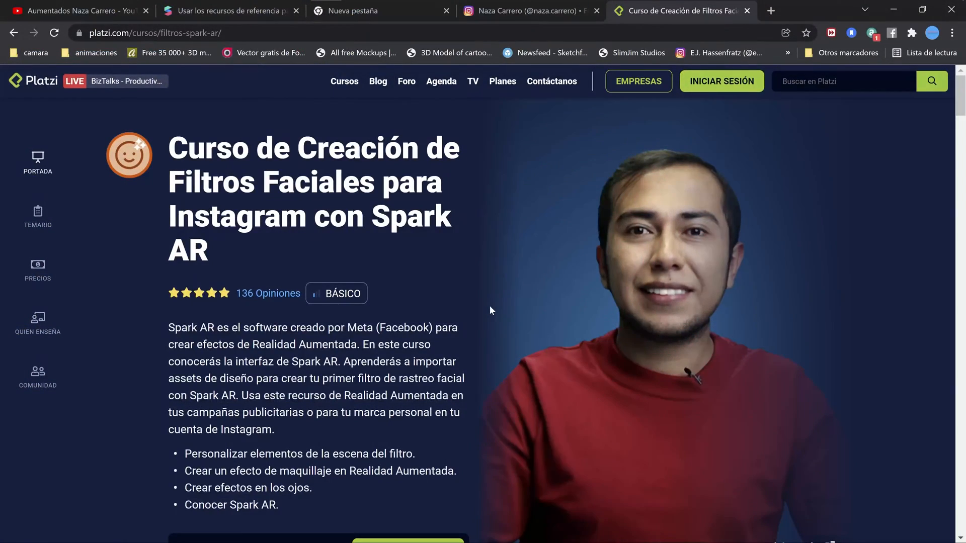
Step: Review the Platzi course page's syllabus, requirements and introduction, and switch back to the hat effect in Spark AR Studio
scroll(479, 346, down, 10)
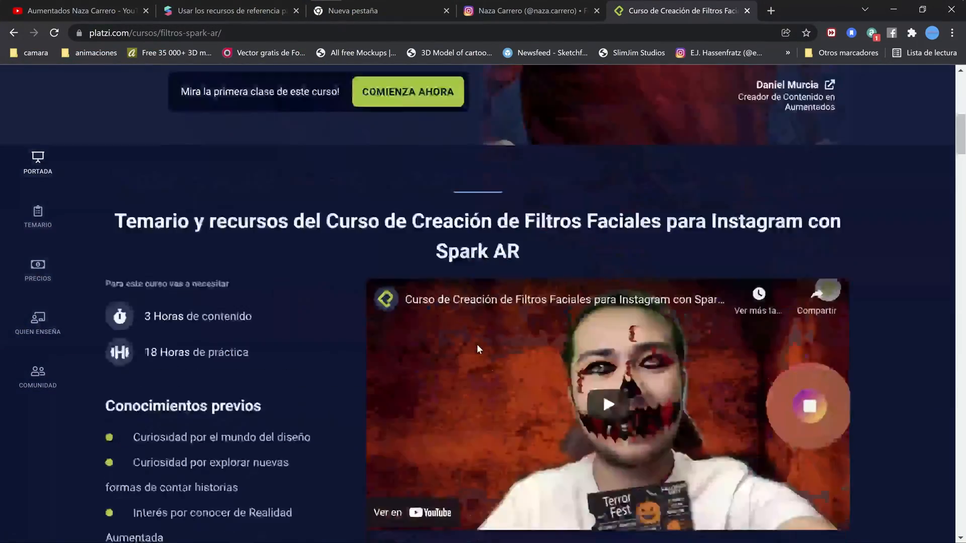
scroll(358, 359, down, 3)
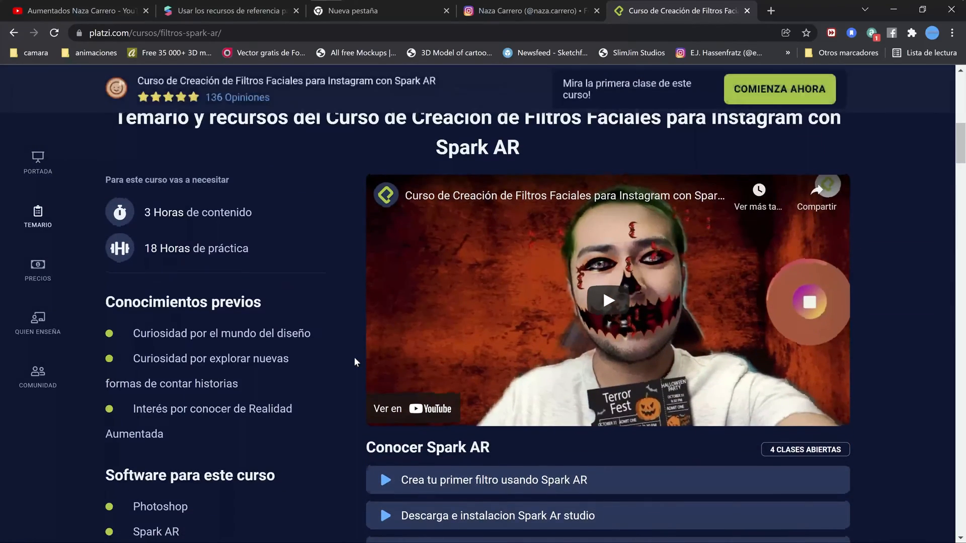
scroll(352, 352, up, 10)
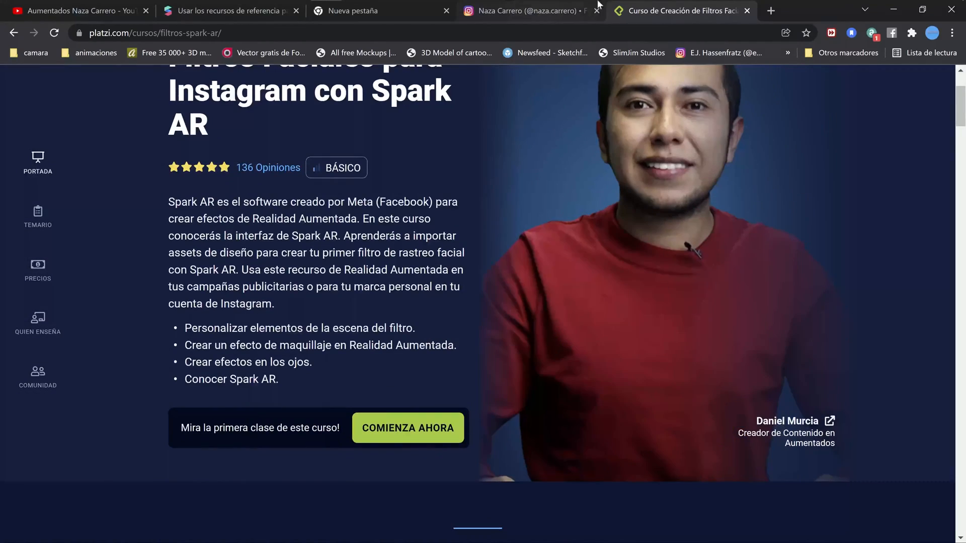
scroll(458, 307, up, 3)
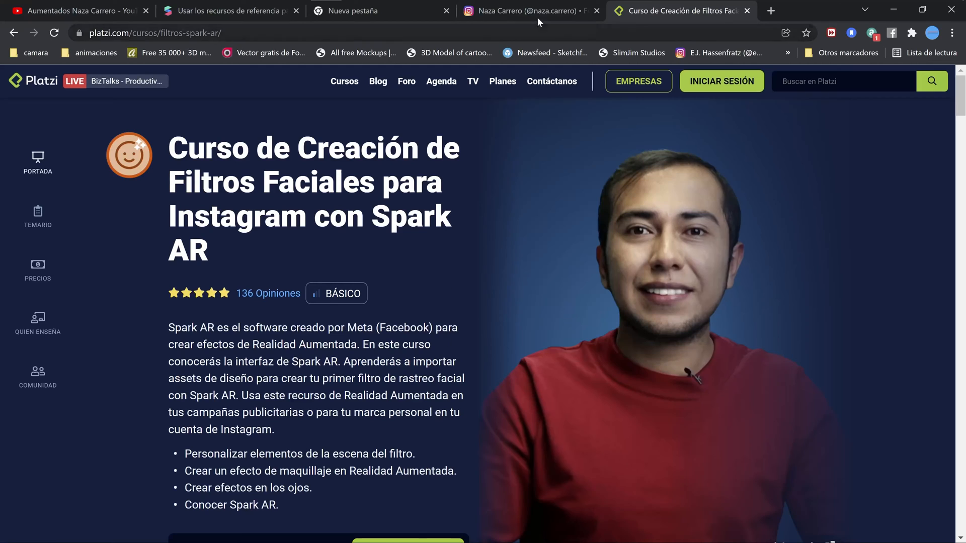
click(513, 10)
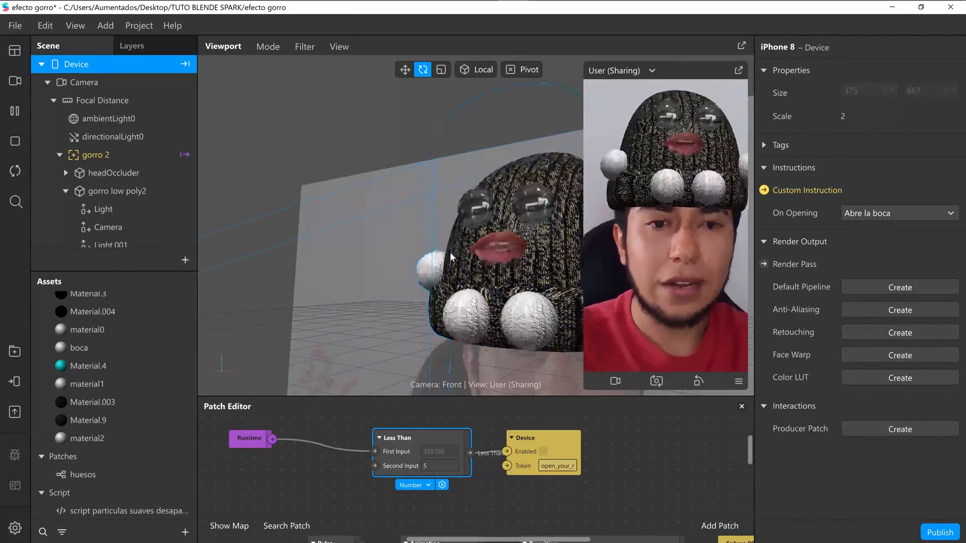
Step: Switch to Chrome to show the Aumentados YouTube channel, and return to the hat effect in Spark AR Studio
mouse_move(250, 5)
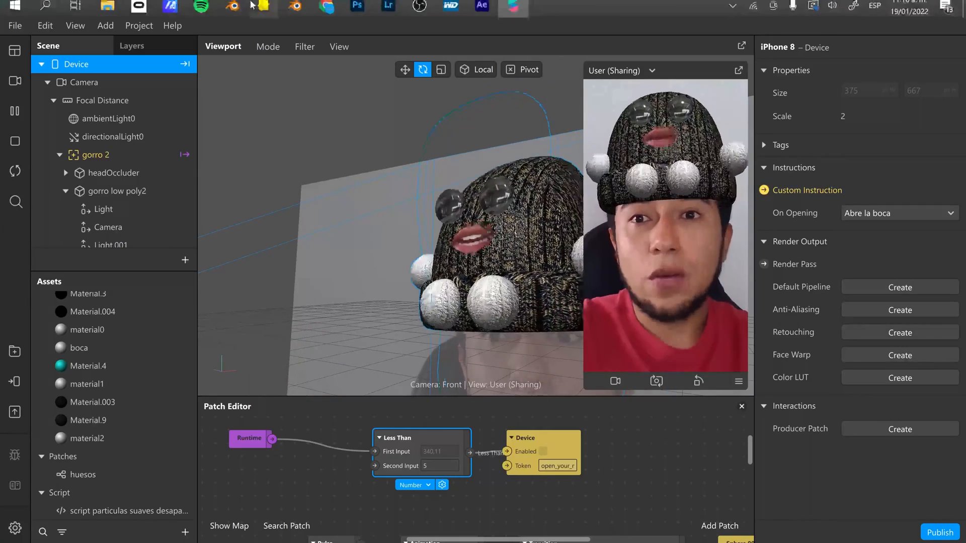
mouse_move(326, 11)
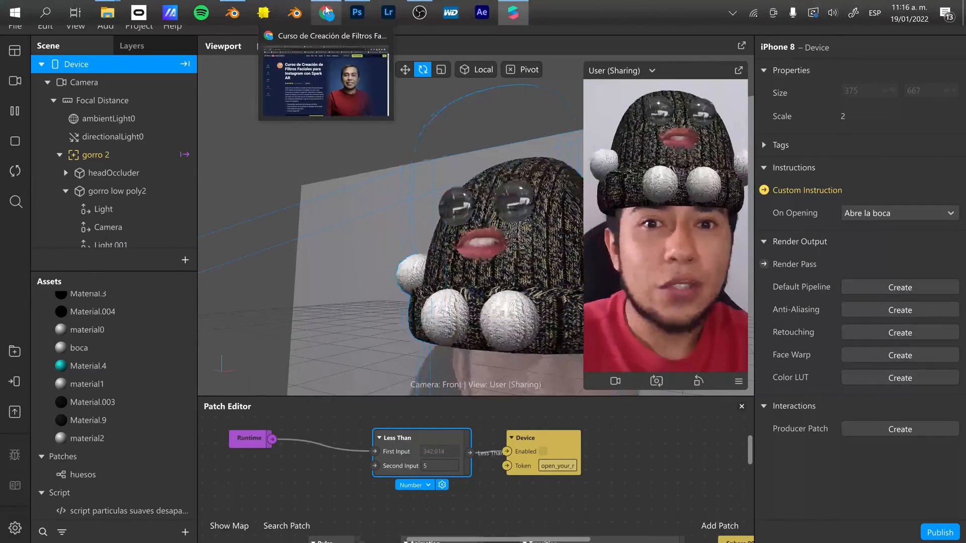
click(343, 59)
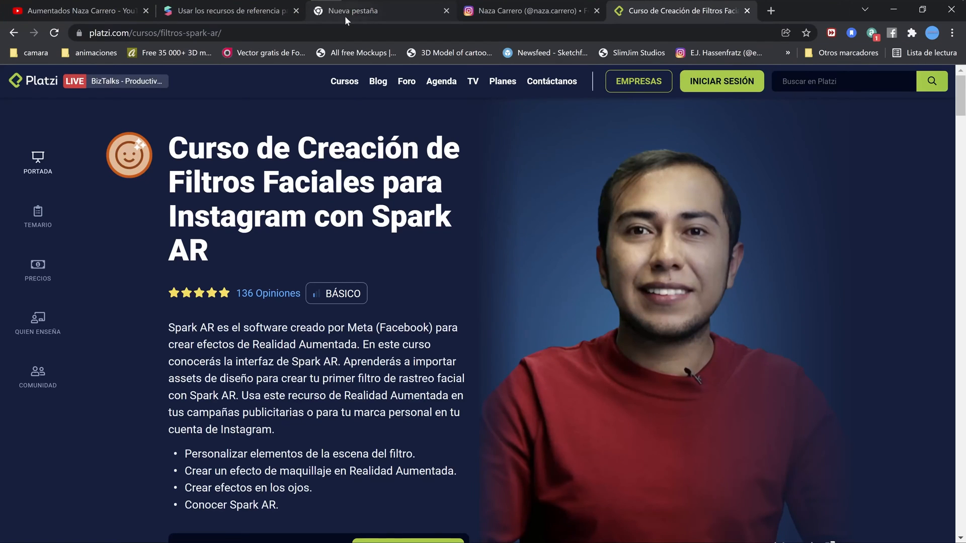
click(121, 12)
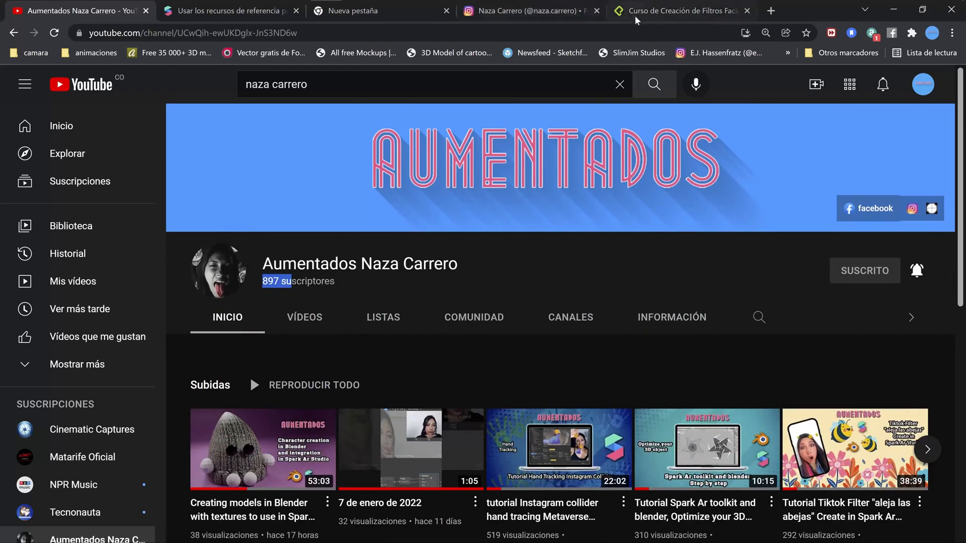
click(518, 16)
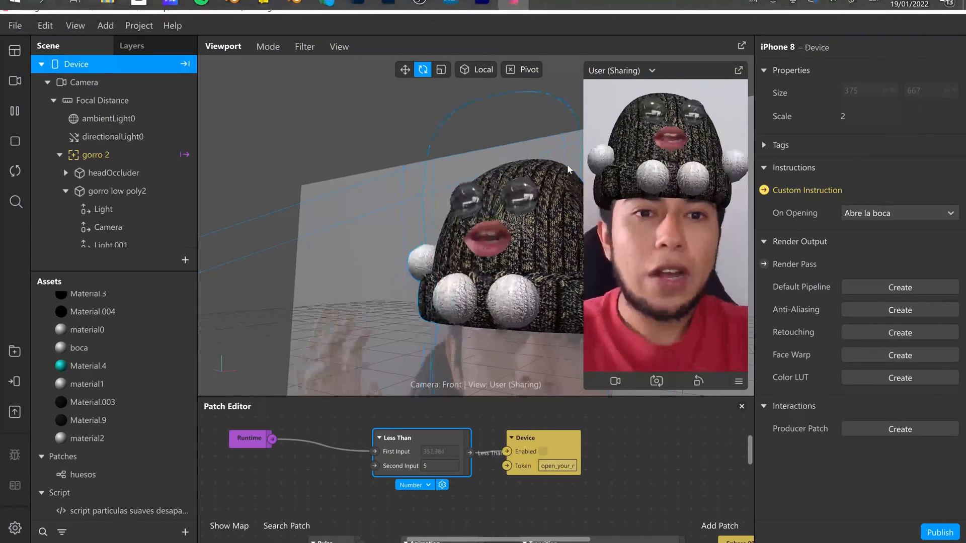